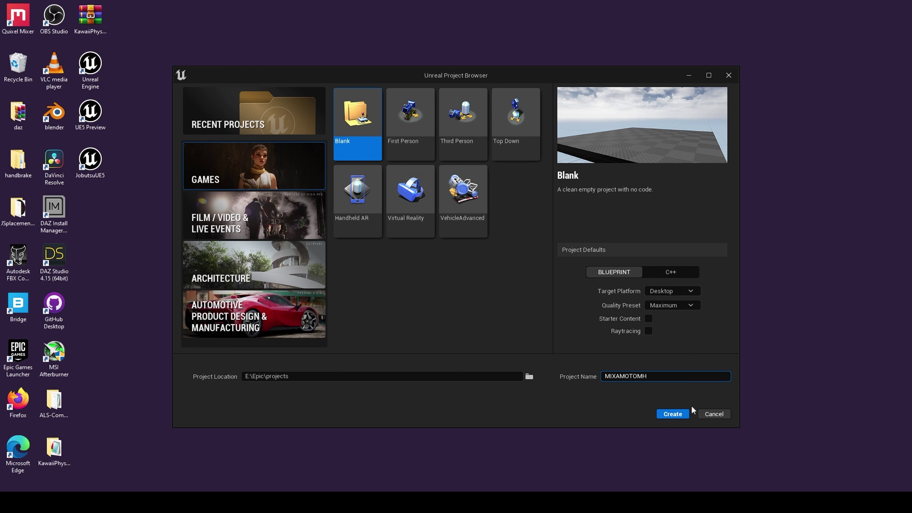
Create the blank Blueprint project MIXAMOTOMH and add a folder named IkRetargeting to its Content folder.
left_click(672, 414)
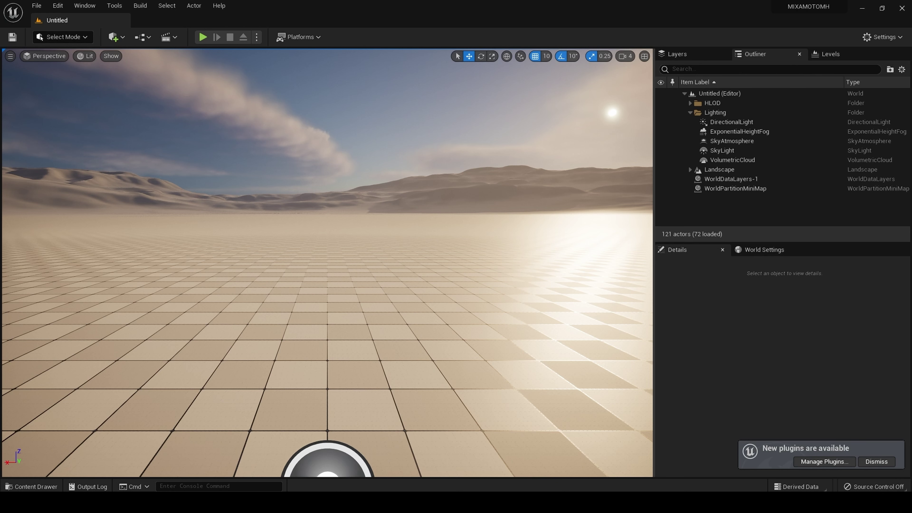
left_click(31, 487)
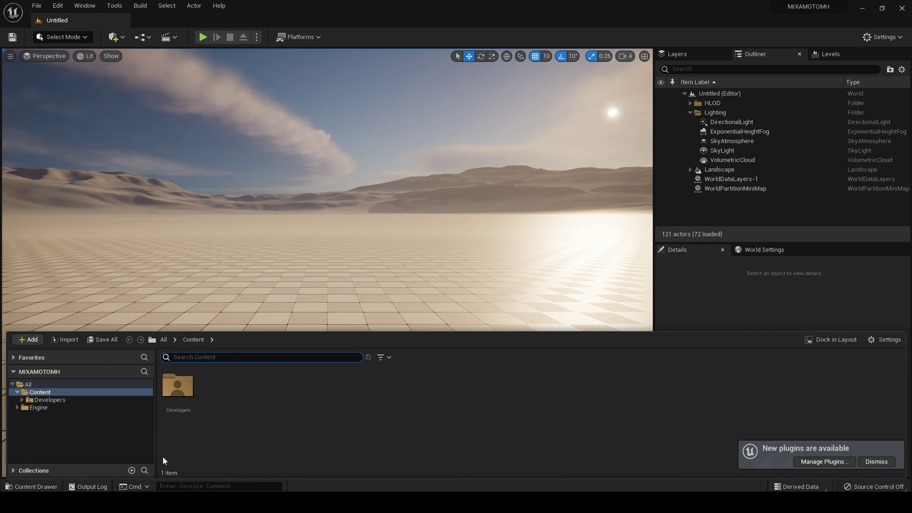
right_click(274, 405)
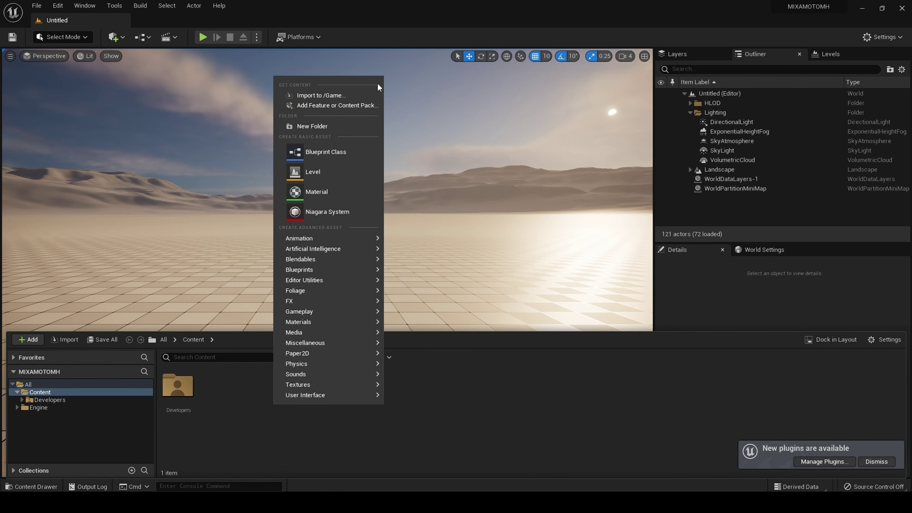
left_click(350, 133)
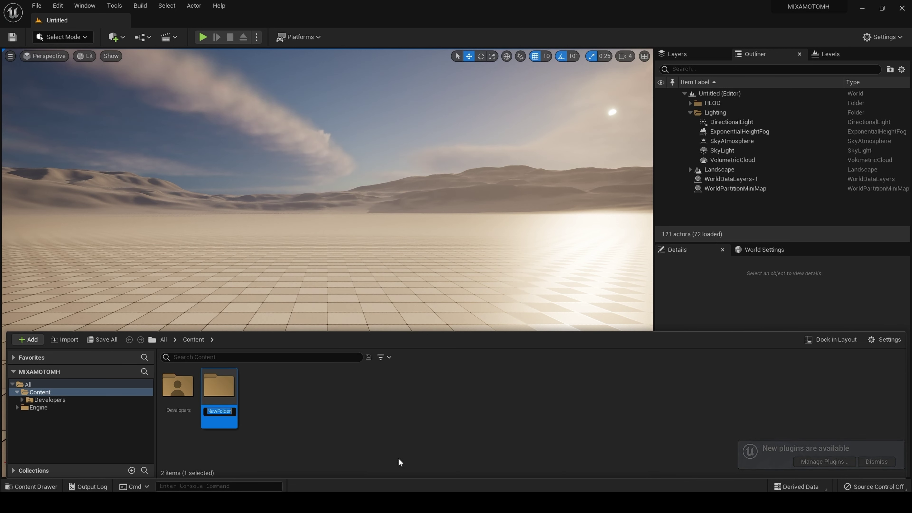
key("BackSpace")
type("IkR")
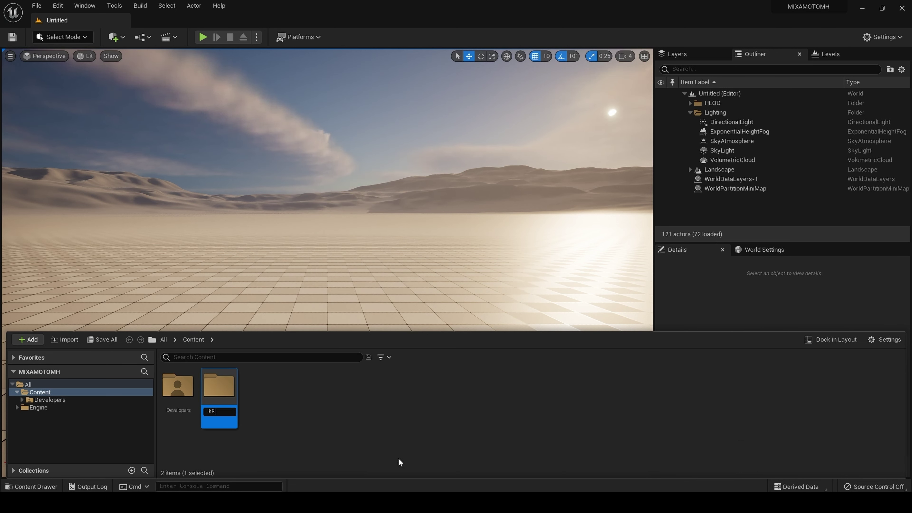
type("etargeting")
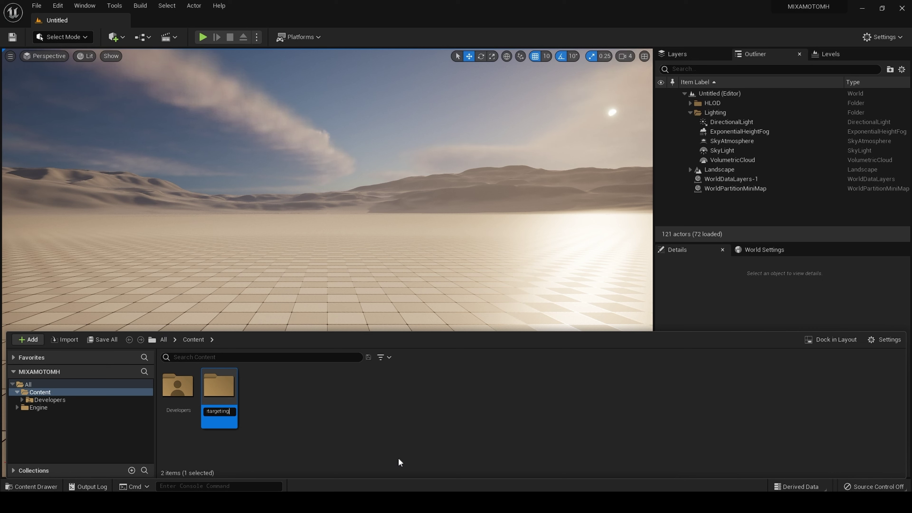
key("Return")
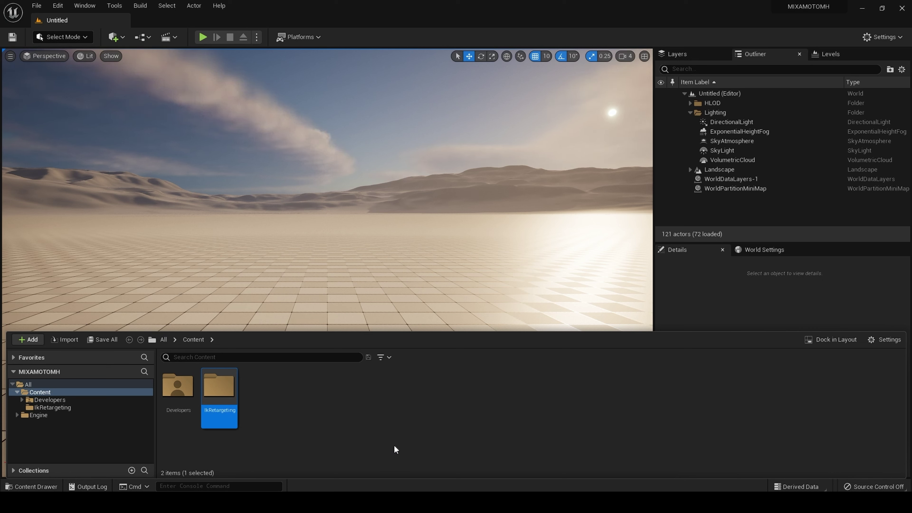
Create a second folder named Mixamo in the Content folder.
right_click(334, 408)
left_click(391, 132)
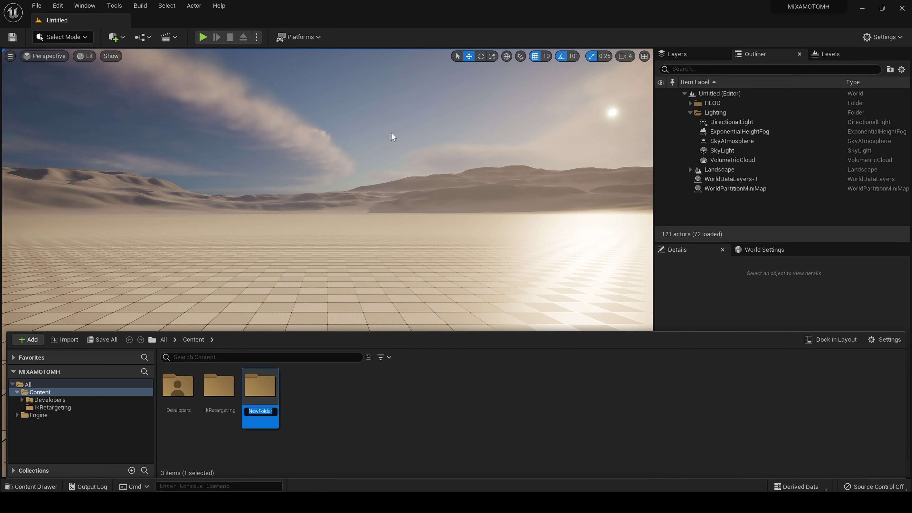
key("BackSpace")
type("Mixamo")
key("Return")
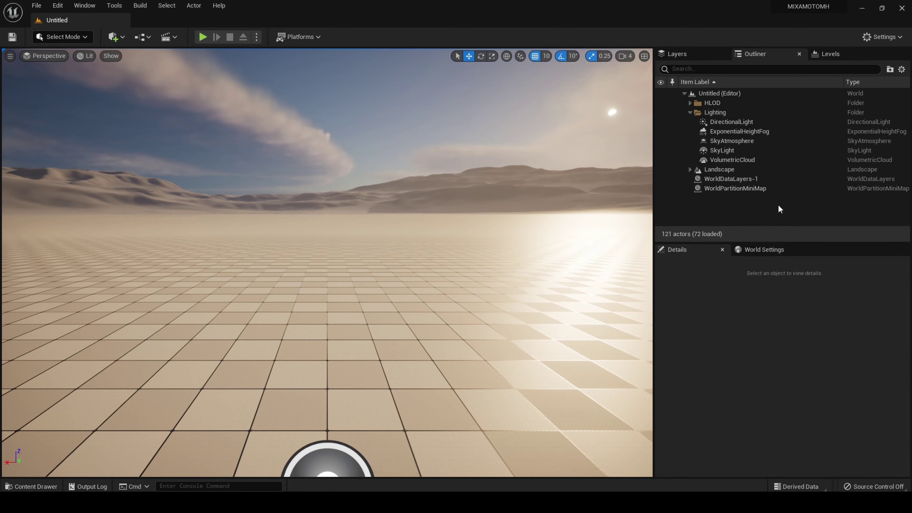
Enable the Bridge plugin for the project, restart the editor and close the plugin browser.
left_click(121, 38)
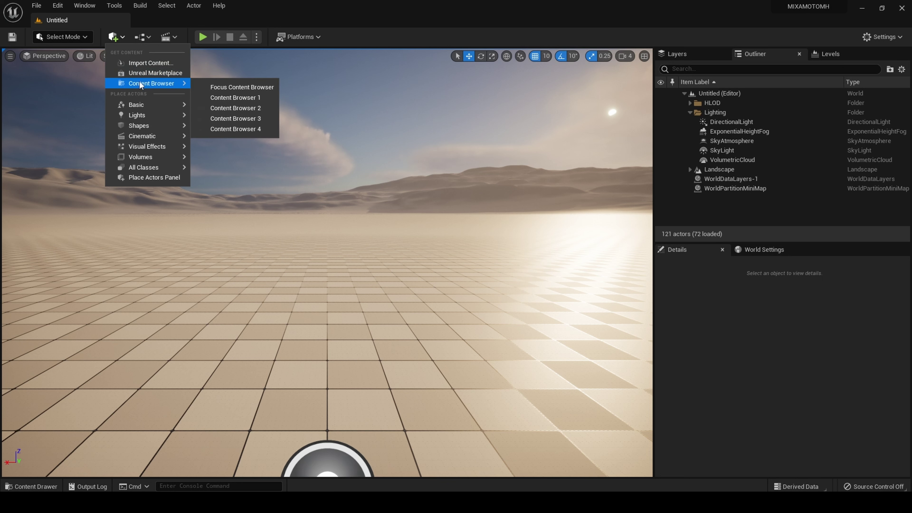
left_click(59, 6)
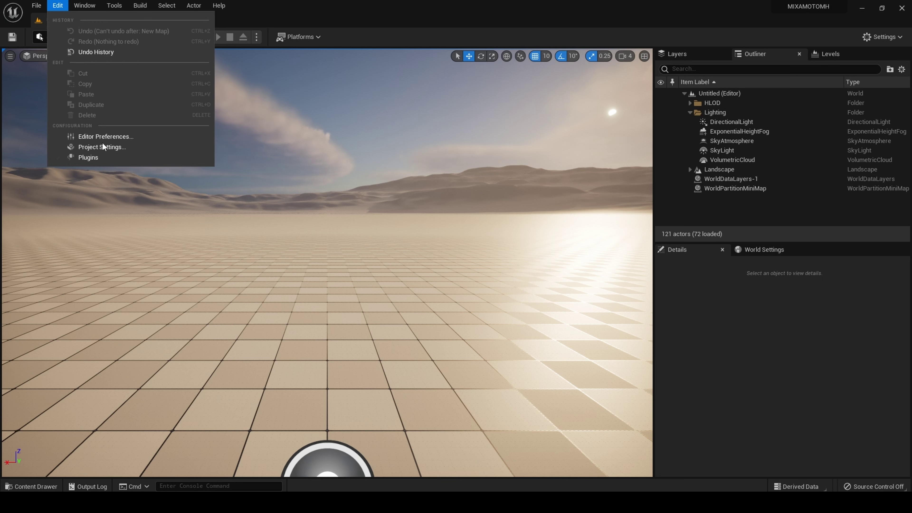
left_click(103, 157)
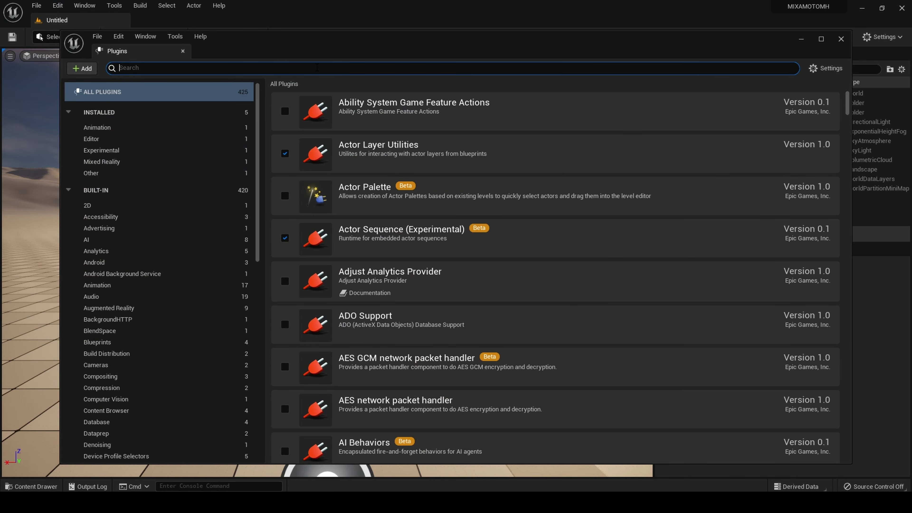
type("brid")
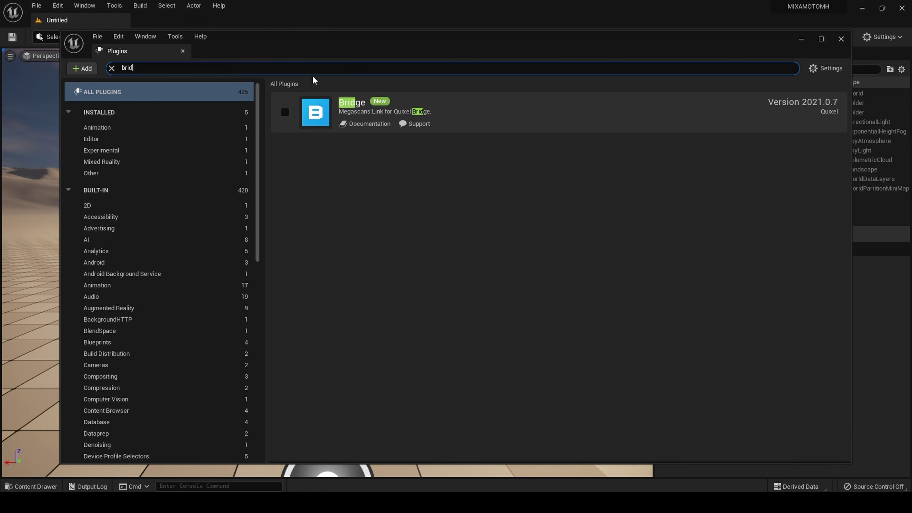
left_click(285, 112)
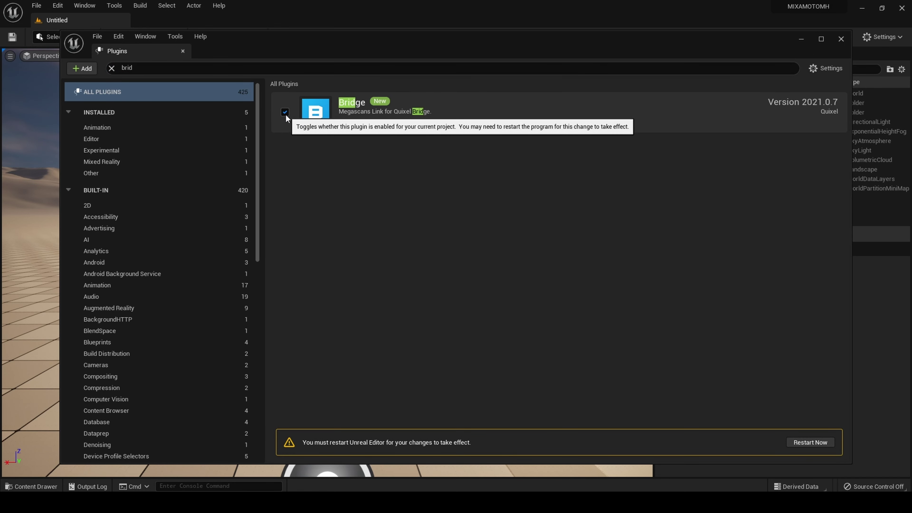
left_click(811, 442)
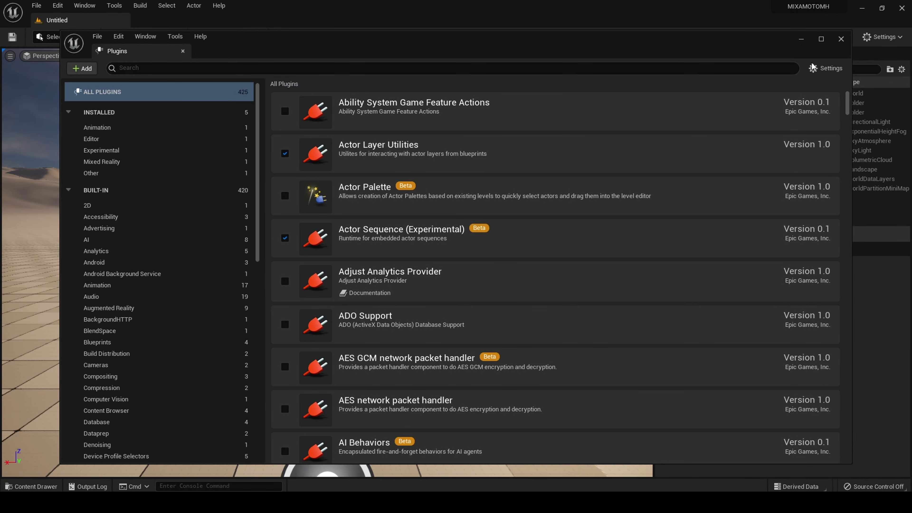
left_click(841, 40)
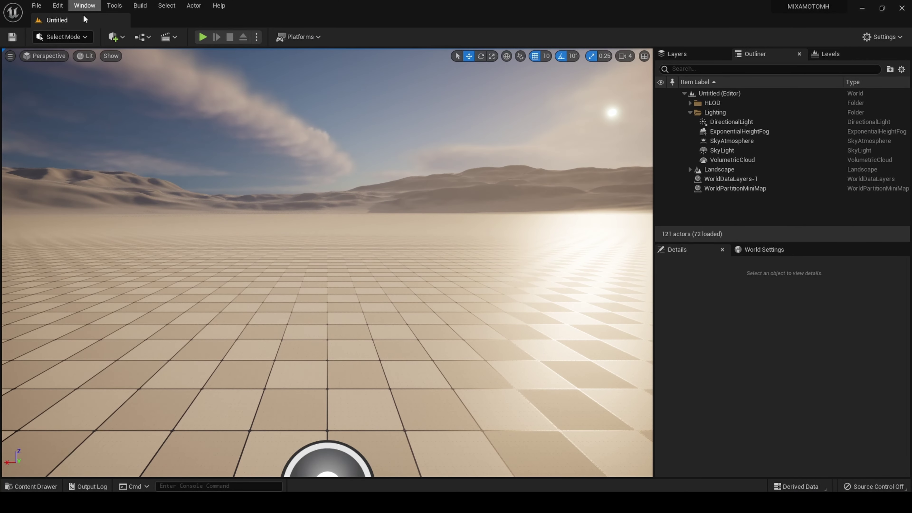
Add the downloaded Sook-ja MetaHuman preset from Quixel Bridge to the project at Highest Quality.
left_click(122, 38)
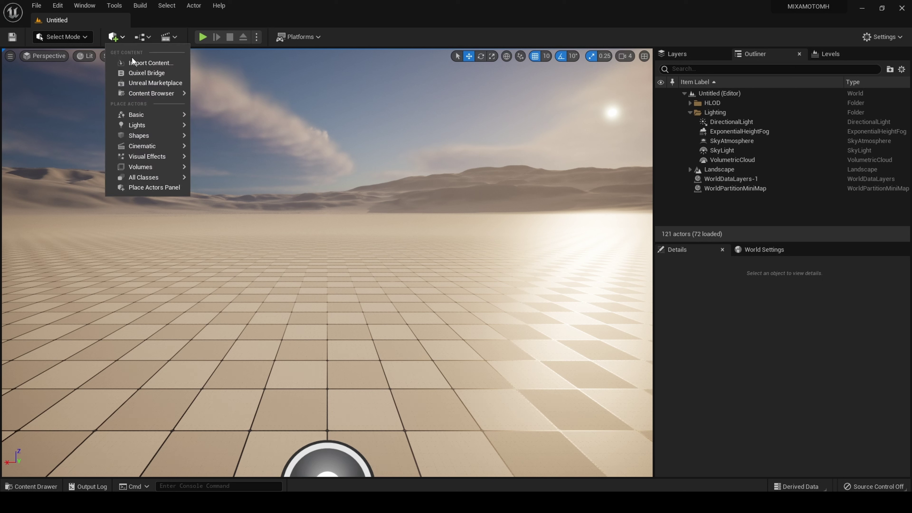
left_click(139, 74)
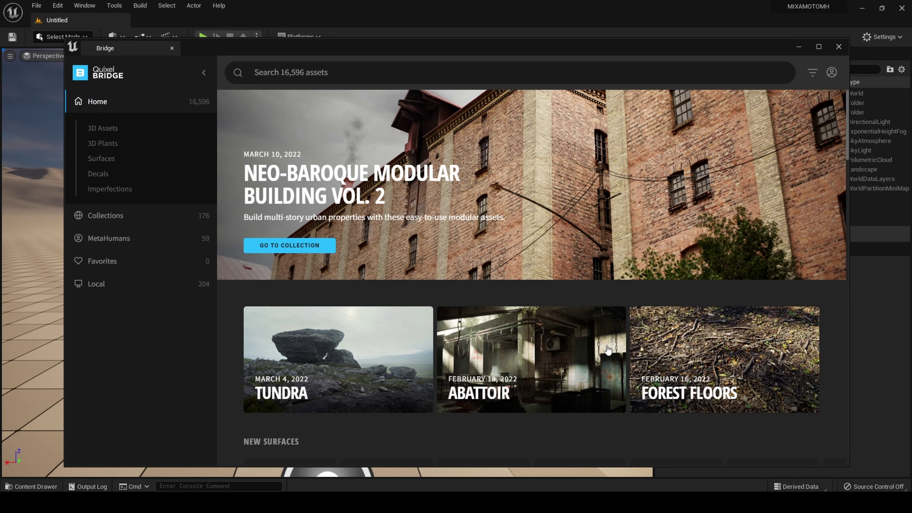
left_click(121, 240)
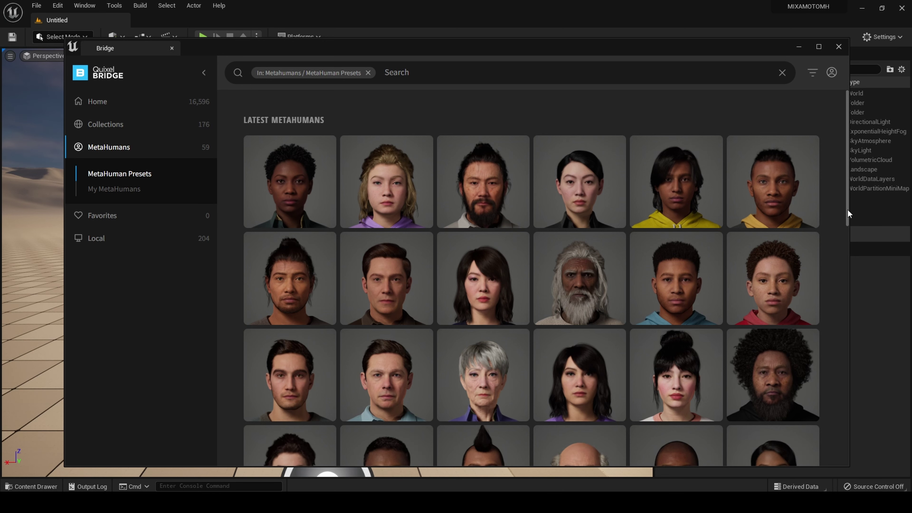
left_click_drag(848, 213, 739, 487)
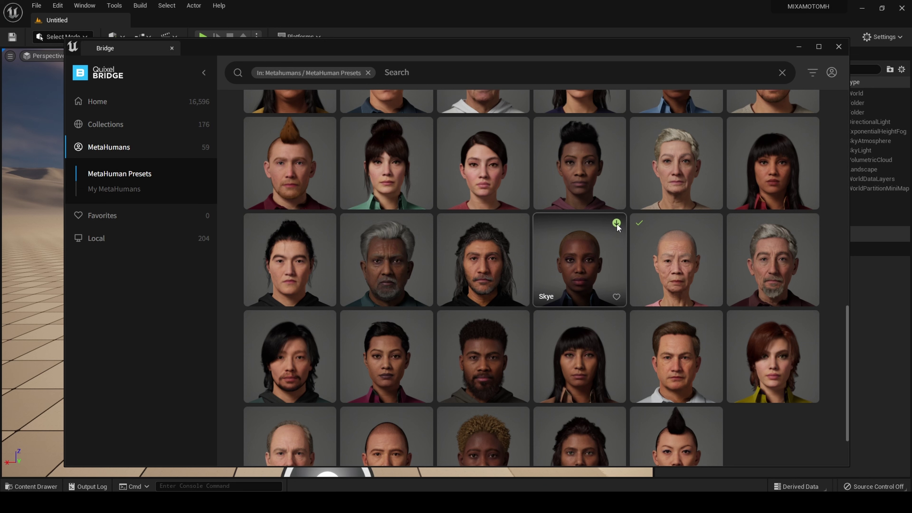
left_click(587, 264)
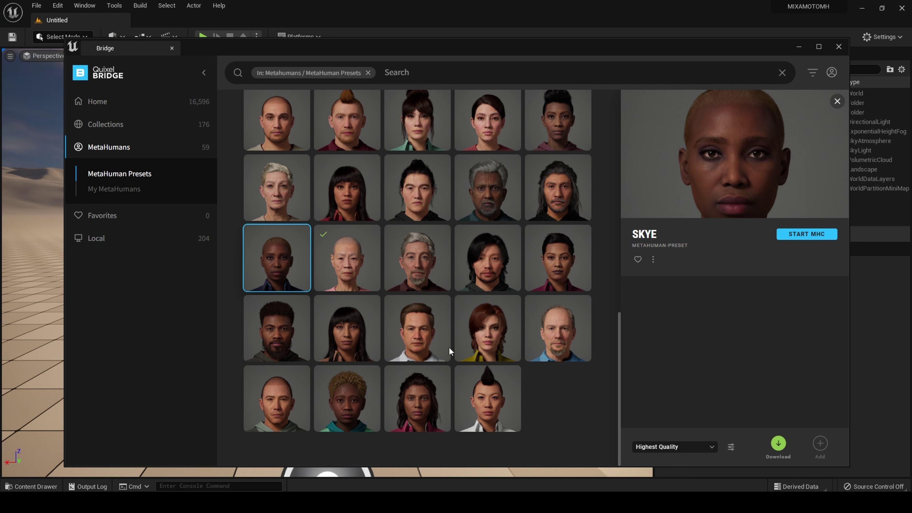
left_click(355, 269)
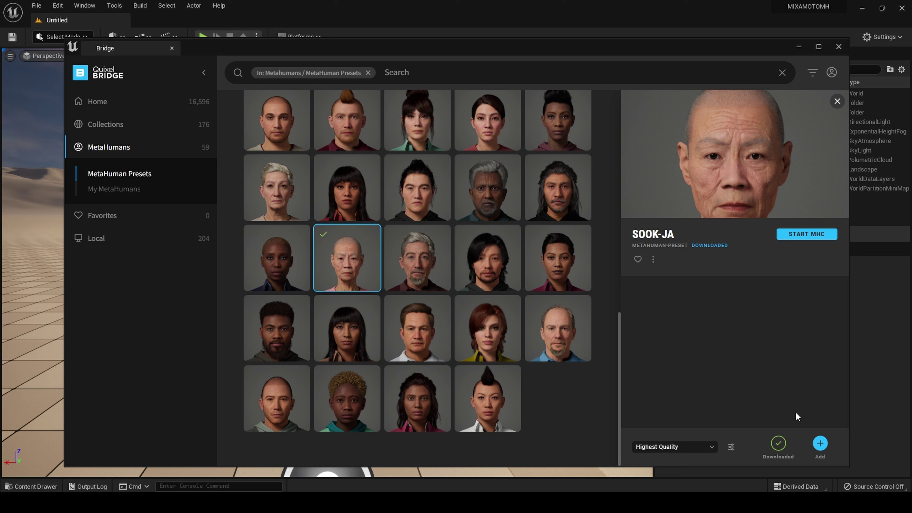
left_click(820, 445)
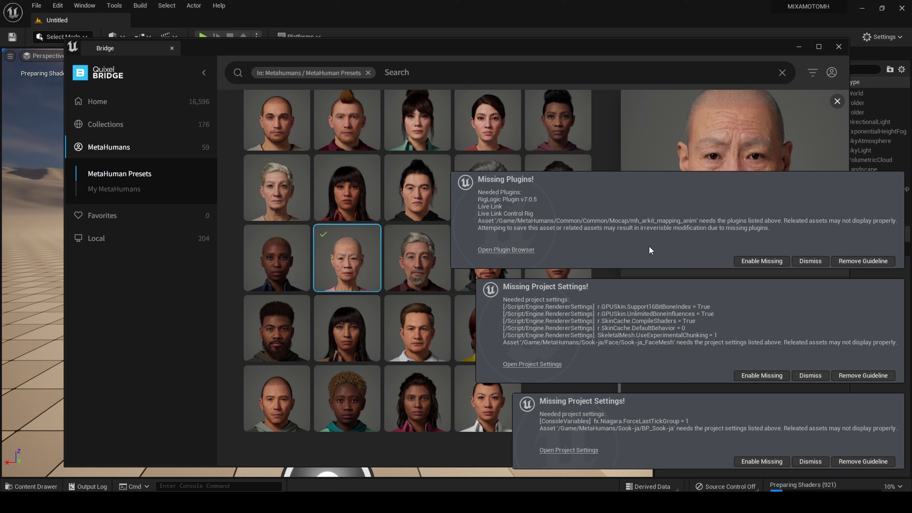
Enable all missing plugins and project settings for the MetaHuman, then restart the editor, saving Neck_CtrlRig, and close Bridge.
left_click(768, 262)
left_click(768, 374)
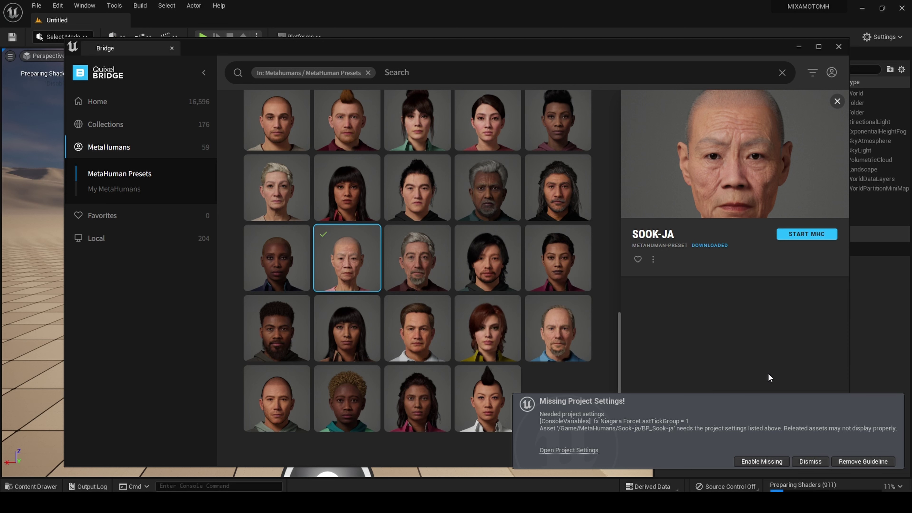
left_click(762, 462)
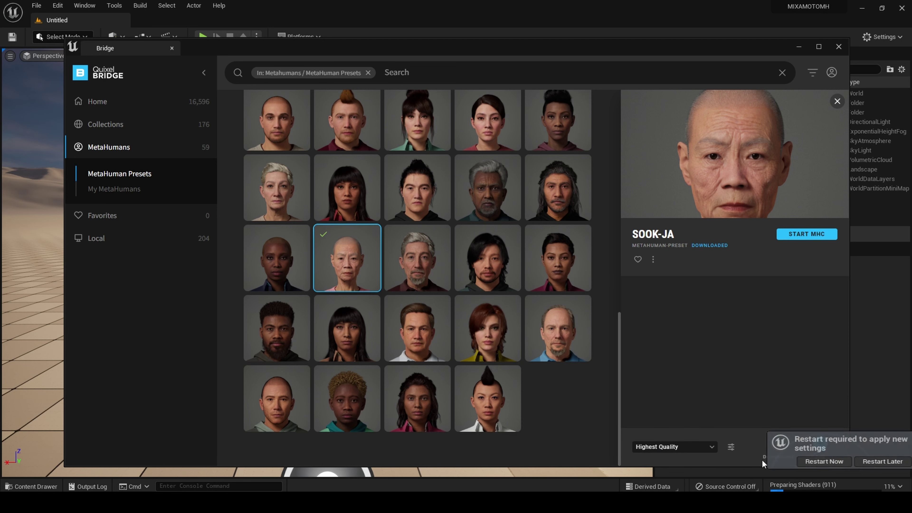
left_click(812, 463)
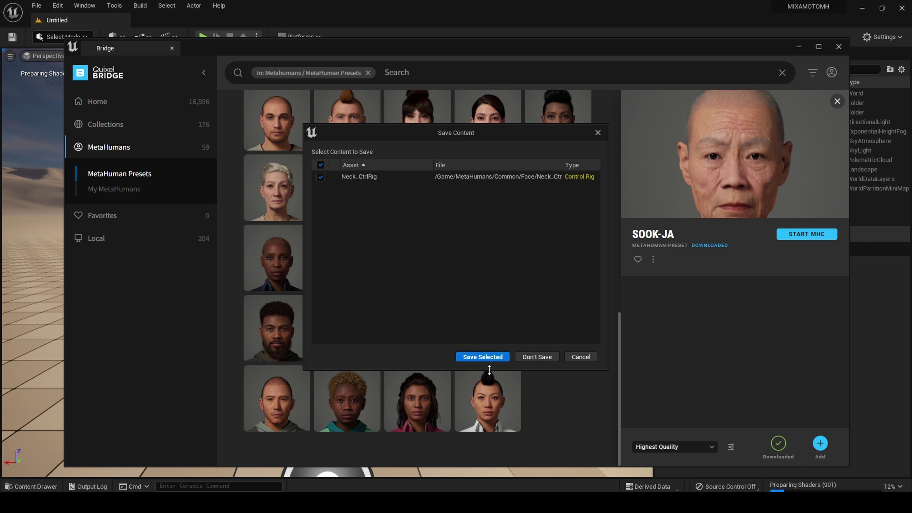
left_click(484, 357)
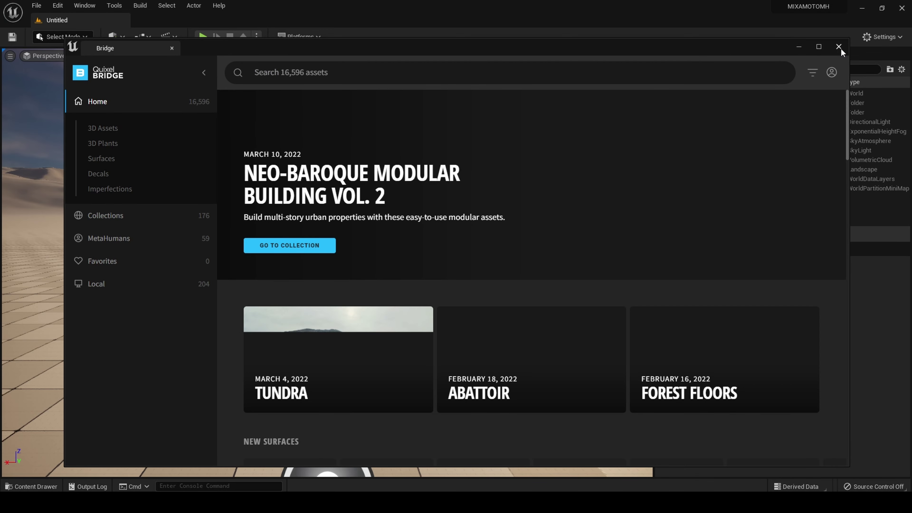
left_click(838, 47)
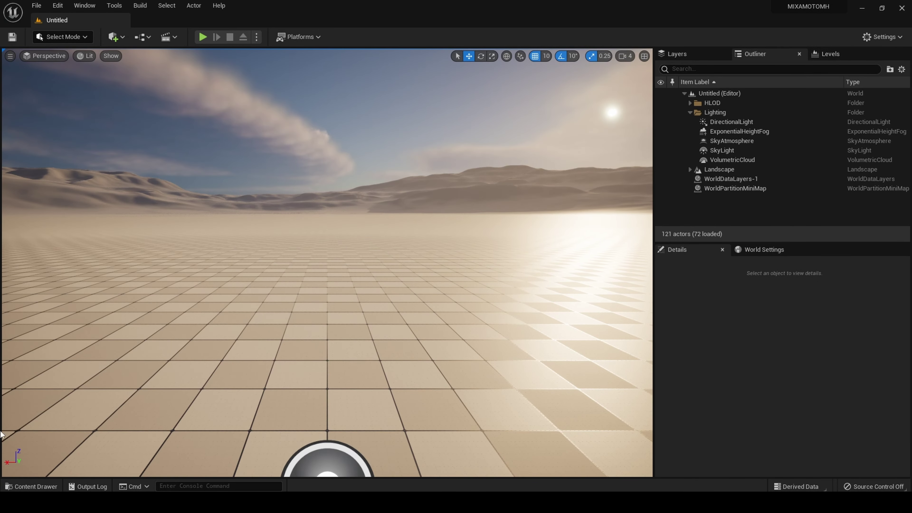
Place the BP_Sook-ja blueprint from the MetaHumans/Sook-ja folder in the level and reset its location to the origin.
left_click(40, 483)
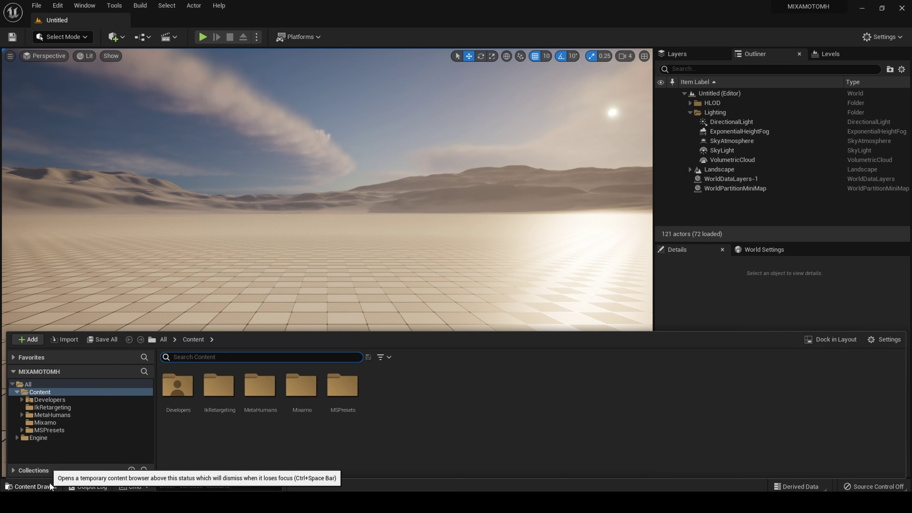
double_click(265, 413)
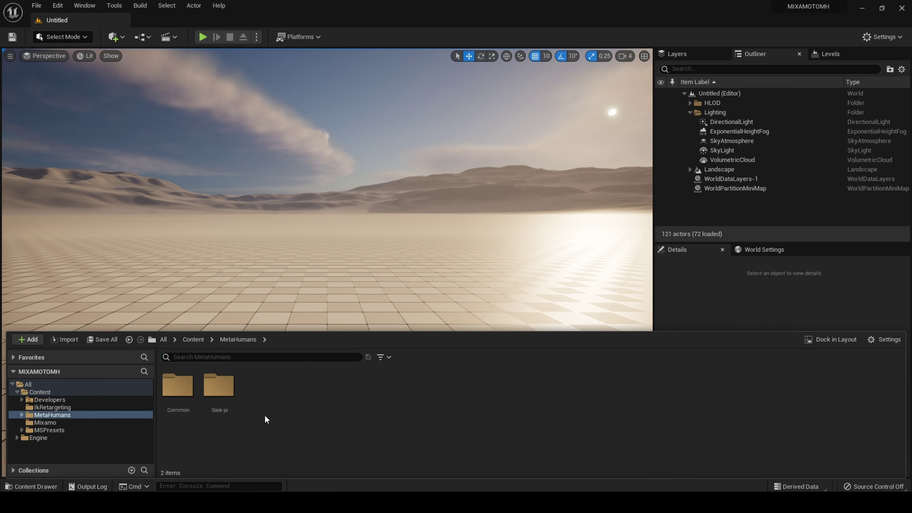
double_click(219, 391)
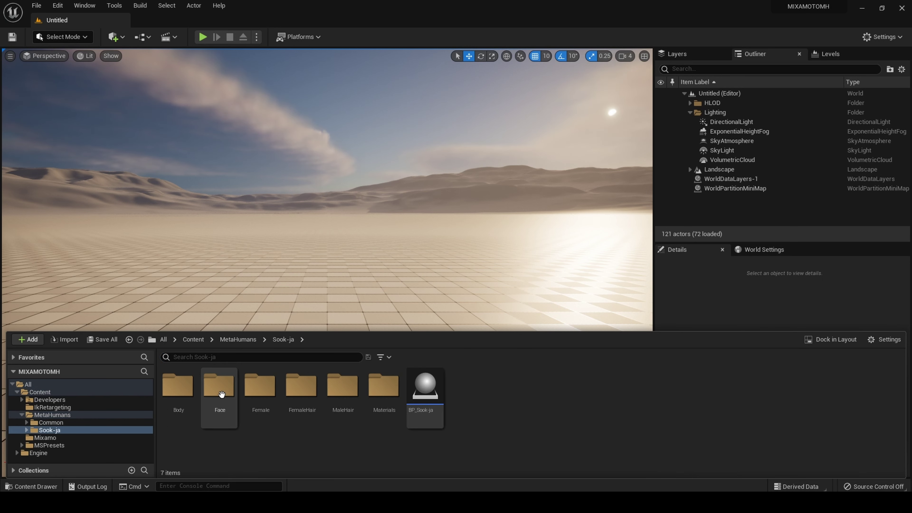
left_click(421, 394)
left_click_drag(421, 394, 369, 296)
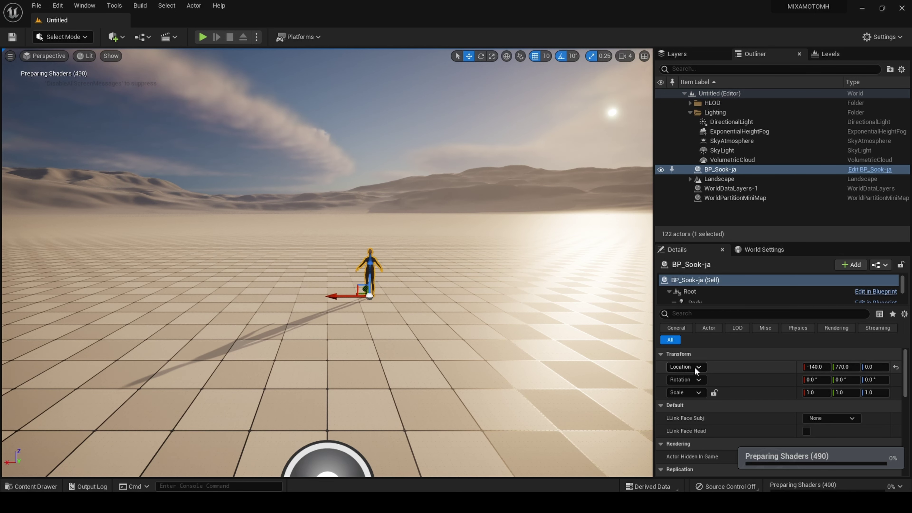
left_click(895, 368)
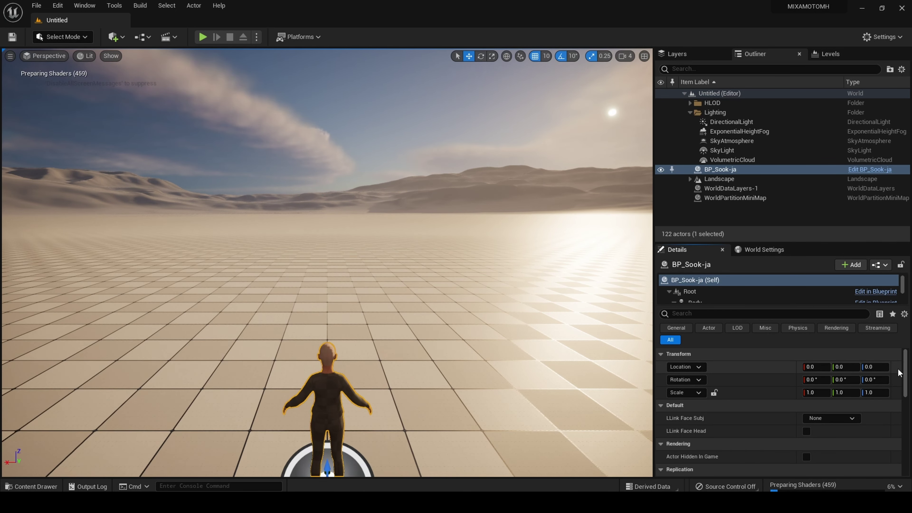
left_click_drag(394, 273, 355, 236)
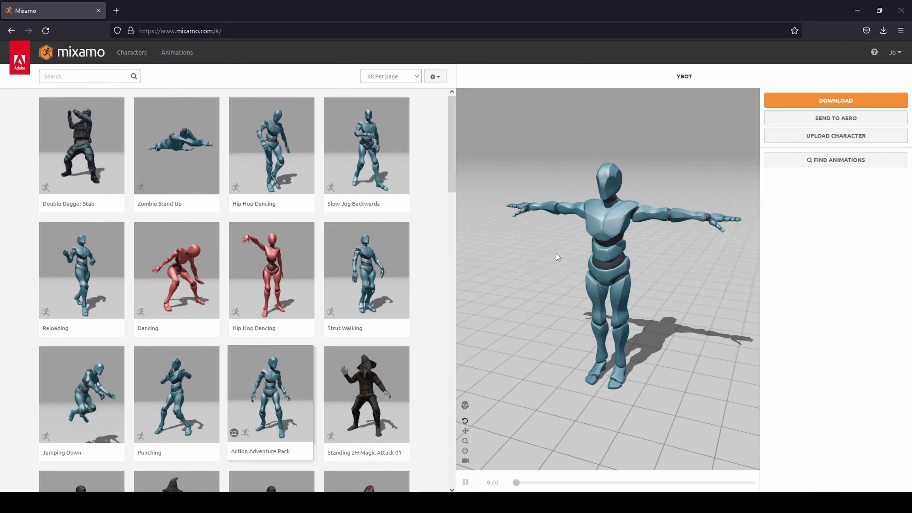
Search the Mixamo characters for "y-bot" and use Y Bot as the current character.
left_click(134, 77)
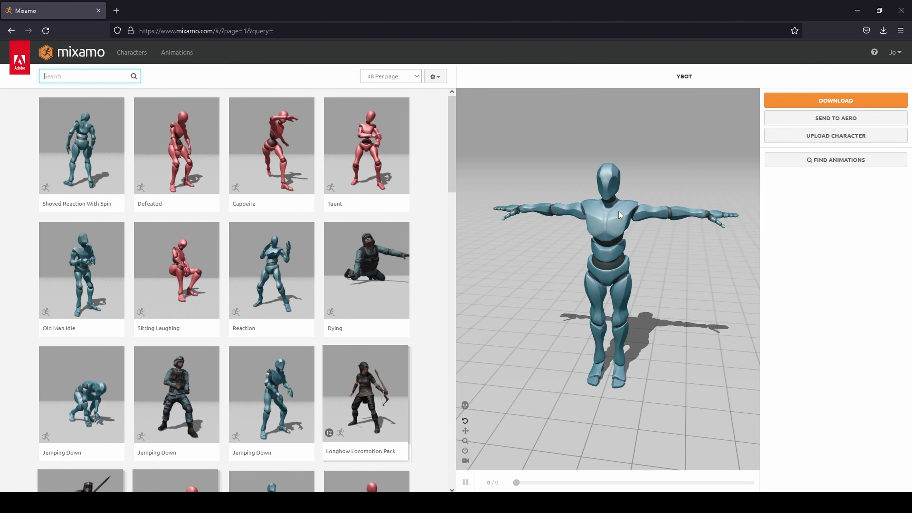
left_click(132, 52)
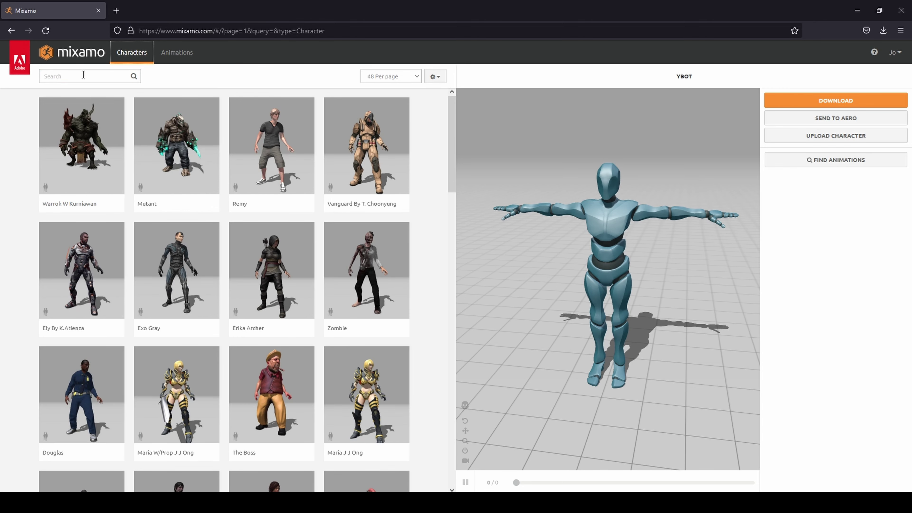
left_click(80, 77)
type("y-b")
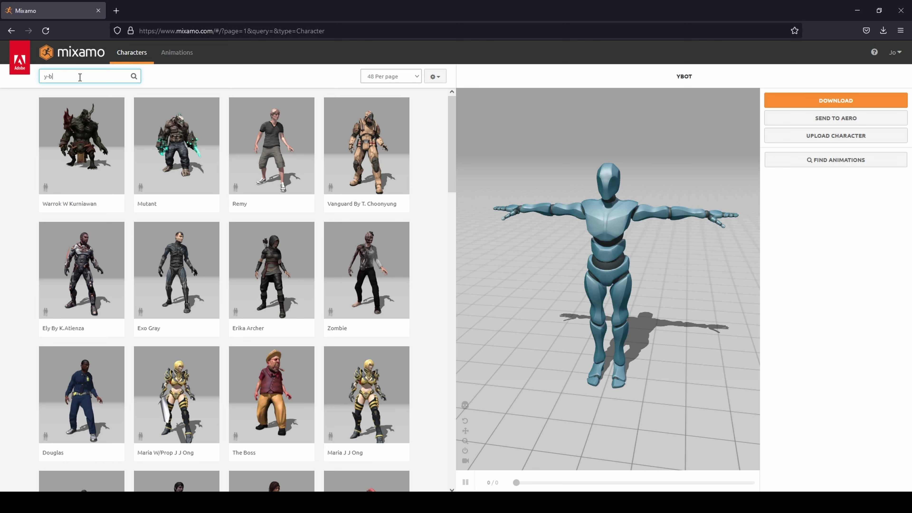
type("ot")
key("Return")
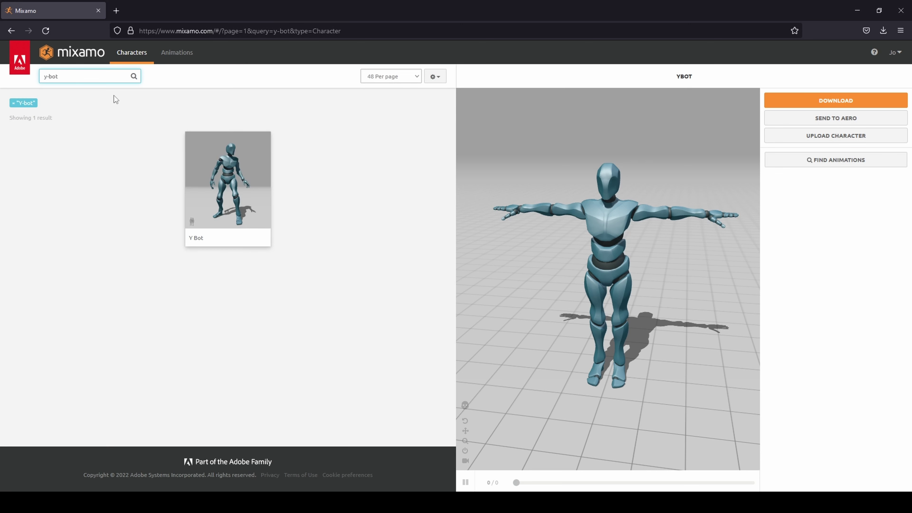
left_click(238, 189)
left_click(248, 188)
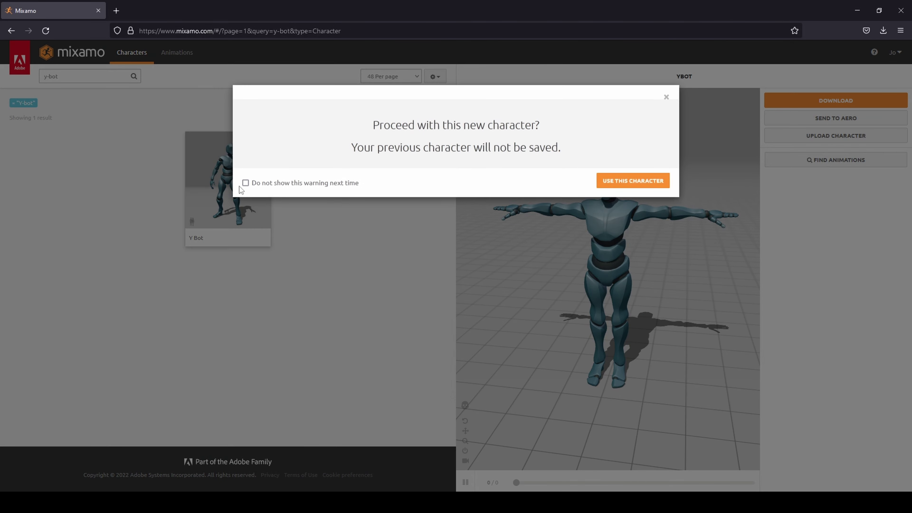
left_click(616, 190)
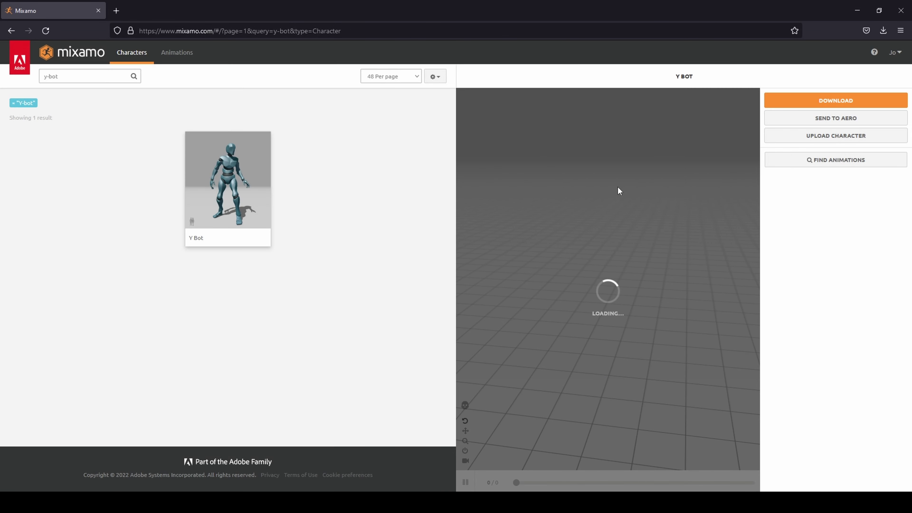
Clear the character search and download Y Bot as FBX Binary (.fbx) in T-pose.
double_click(92, 76)
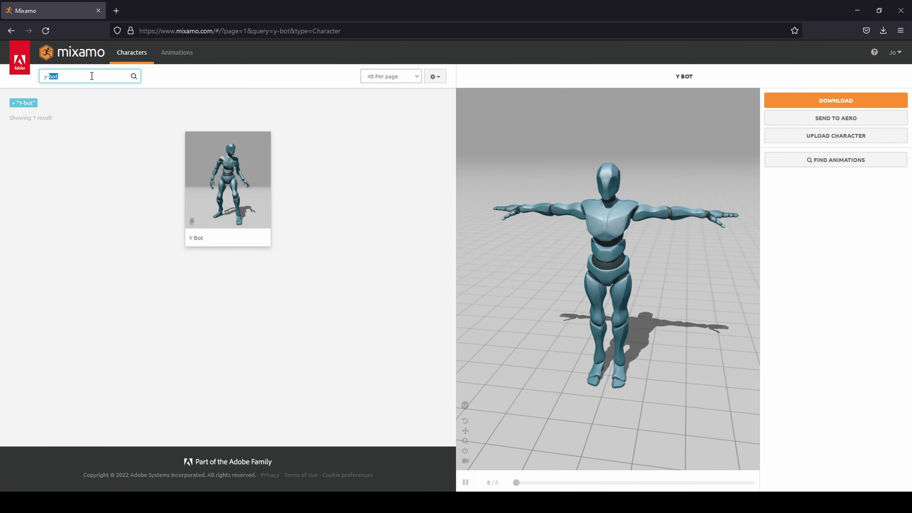
key("BackSpace")
key("BackSpace")
key("BackSpace")
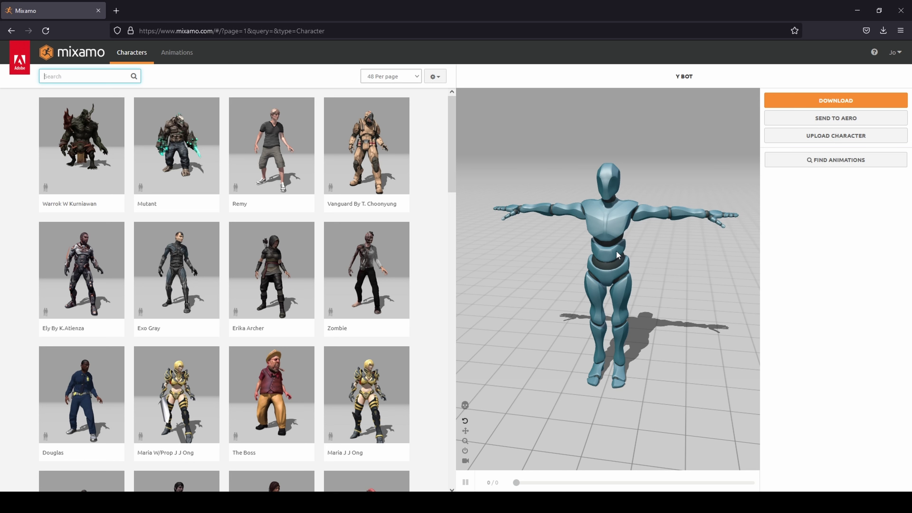
left_click_drag(615, 251, 625, 240)
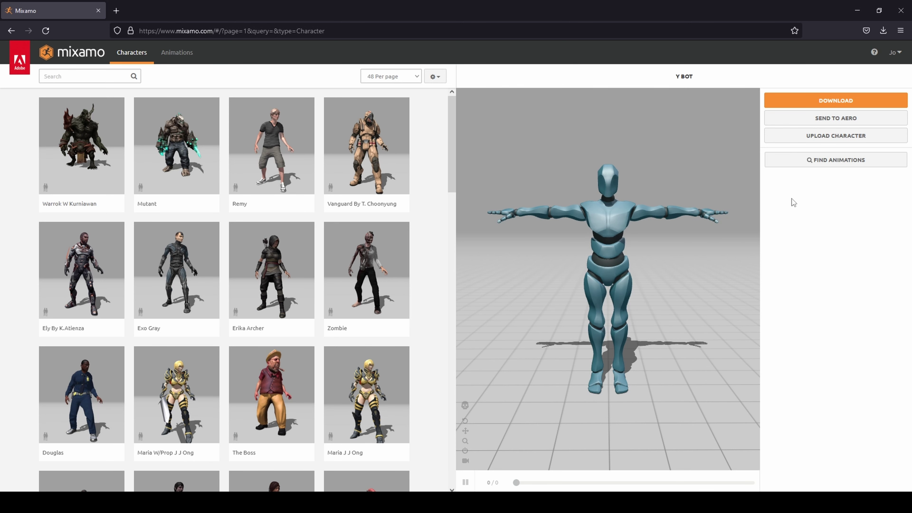
left_click(838, 100)
left_click(378, 145)
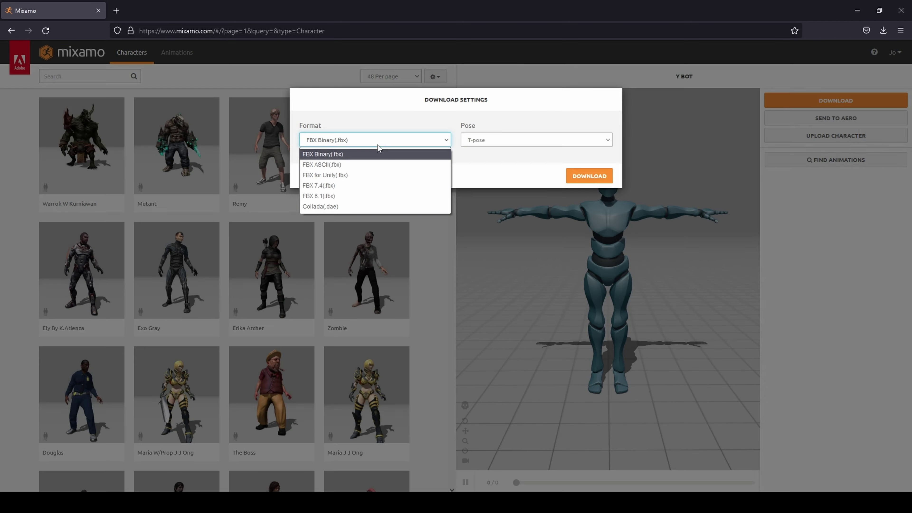
left_click(378, 144)
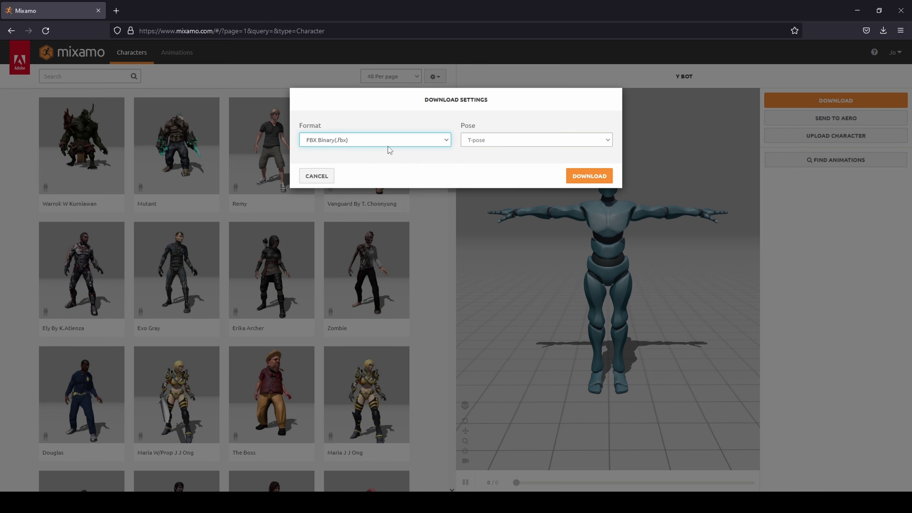
left_click(594, 176)
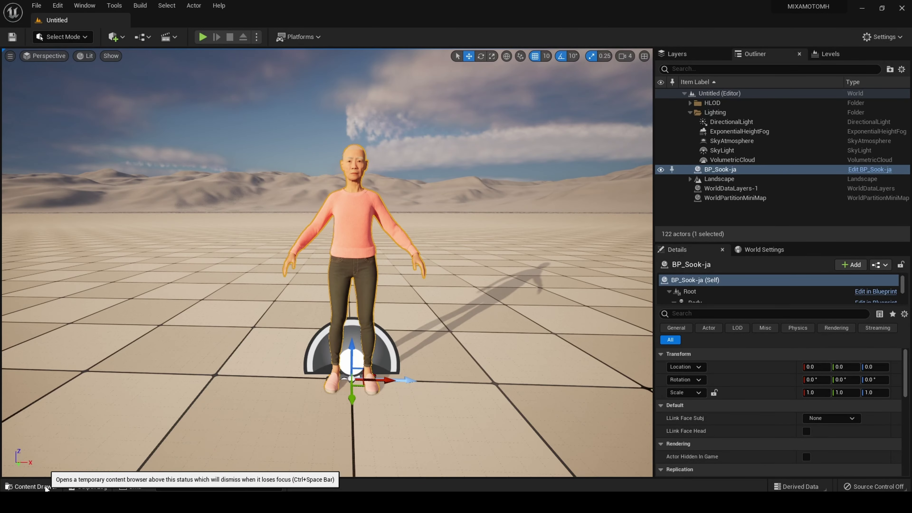
Switch to Unreal Engine and choose ybot.fbx from Downloads for import into the Content/Mixamo folder.
left_click(46, 496)
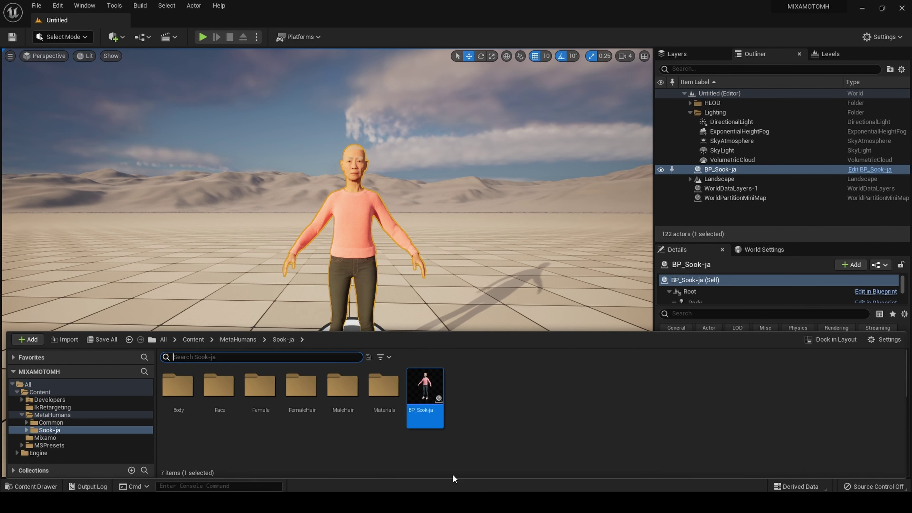
left_click(190, 339)
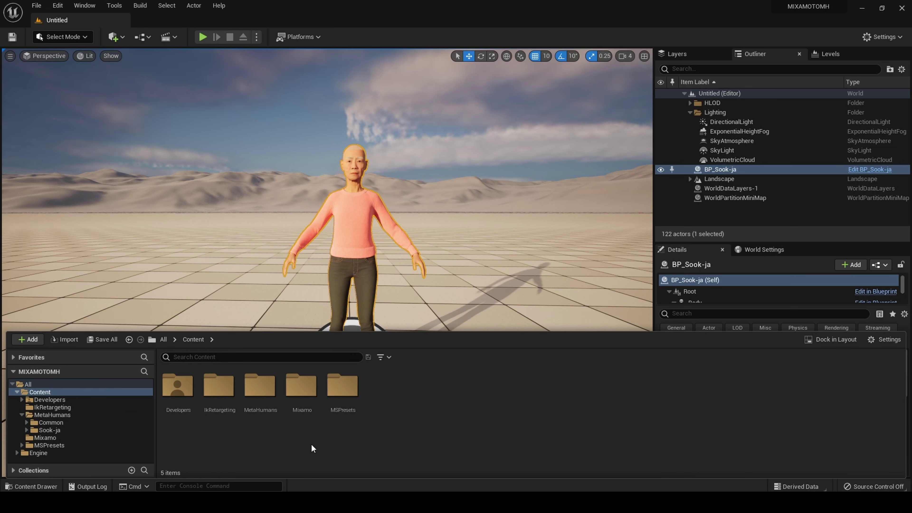
double_click(308, 397)
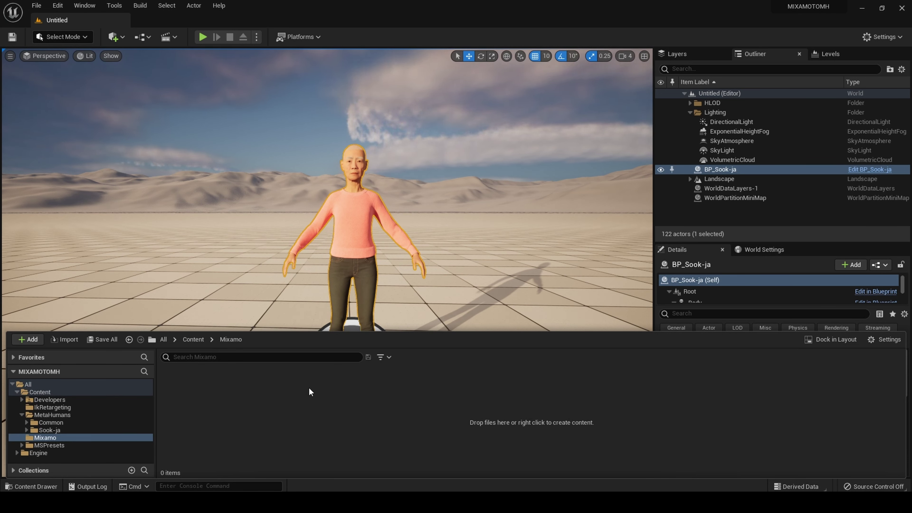
right_click(317, 386)
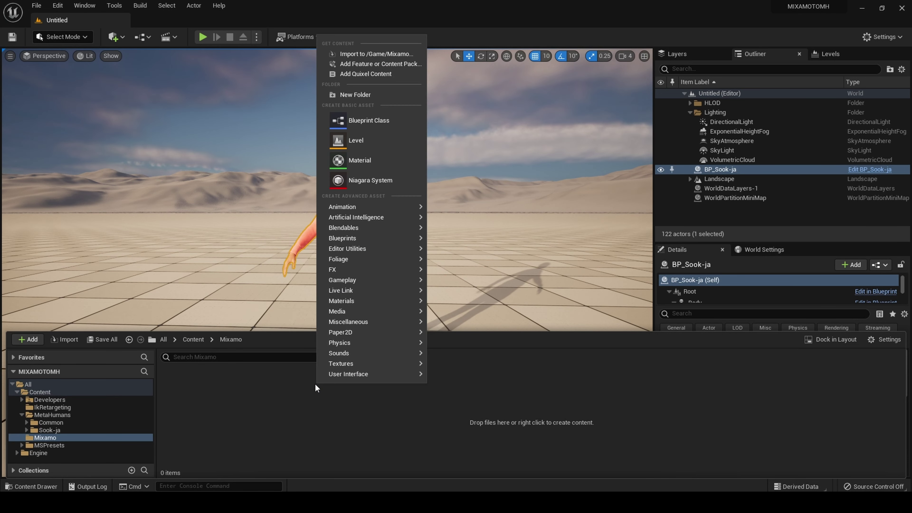
left_click(400, 58)
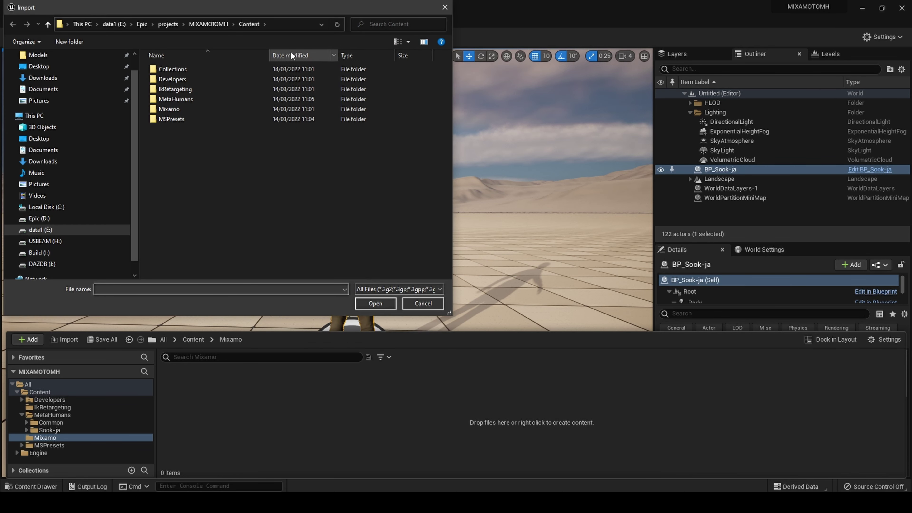
left_click(46, 81)
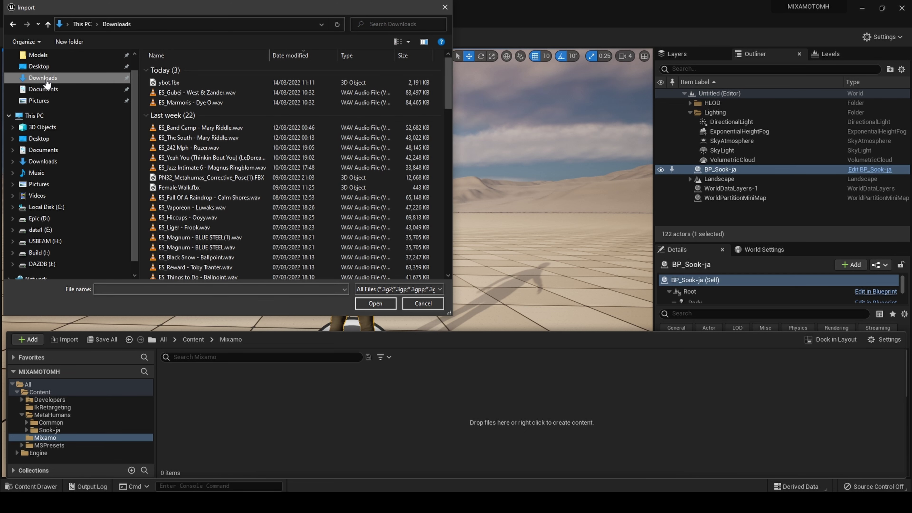
left_click(188, 81)
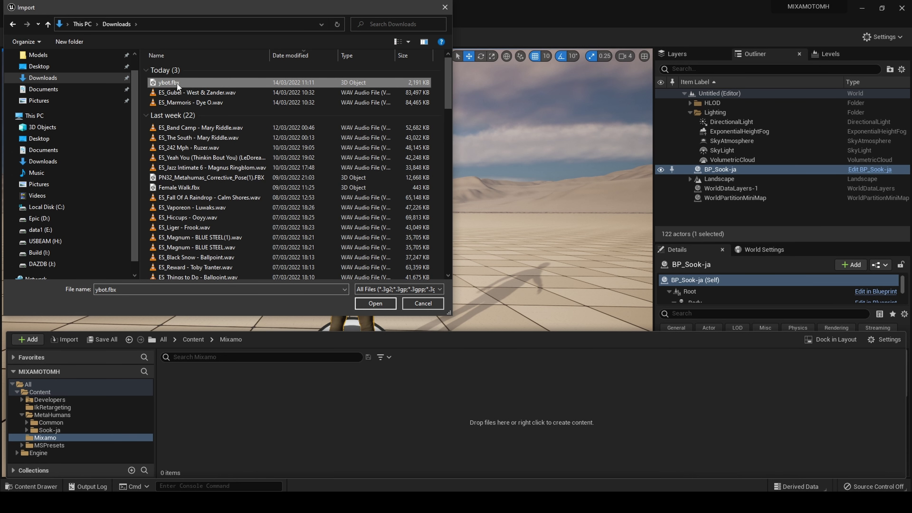
left_click(375, 304)
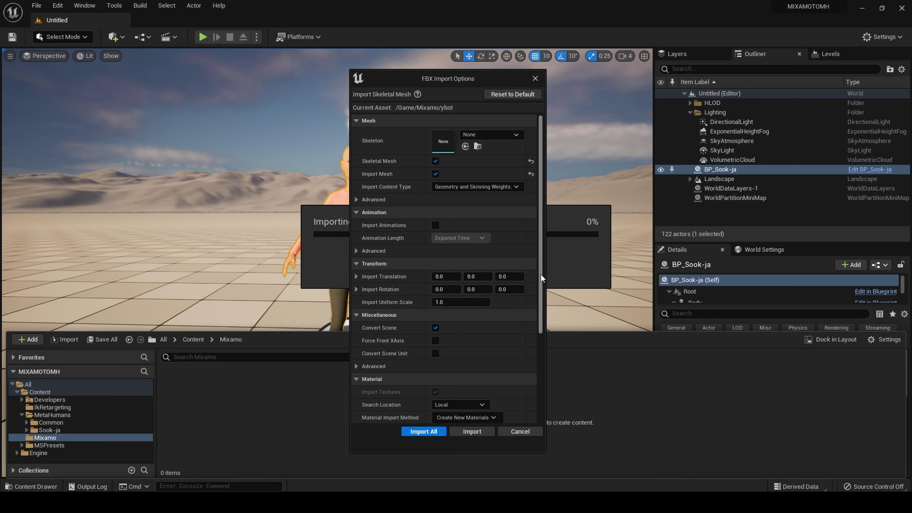
Import ybot as a skeletal mesh with Skeleton set to None, and close the message log.
left_click_drag(541, 273, 544, 256)
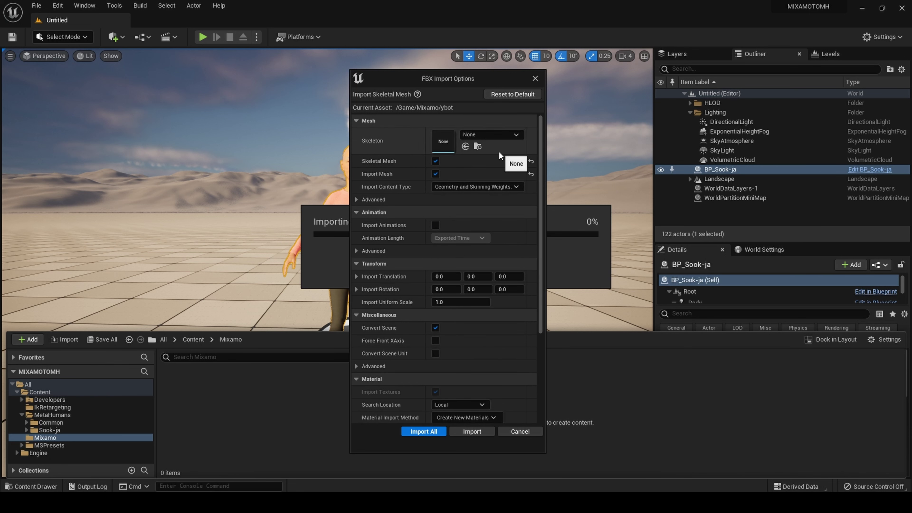
left_click_drag(538, 182, 540, 137)
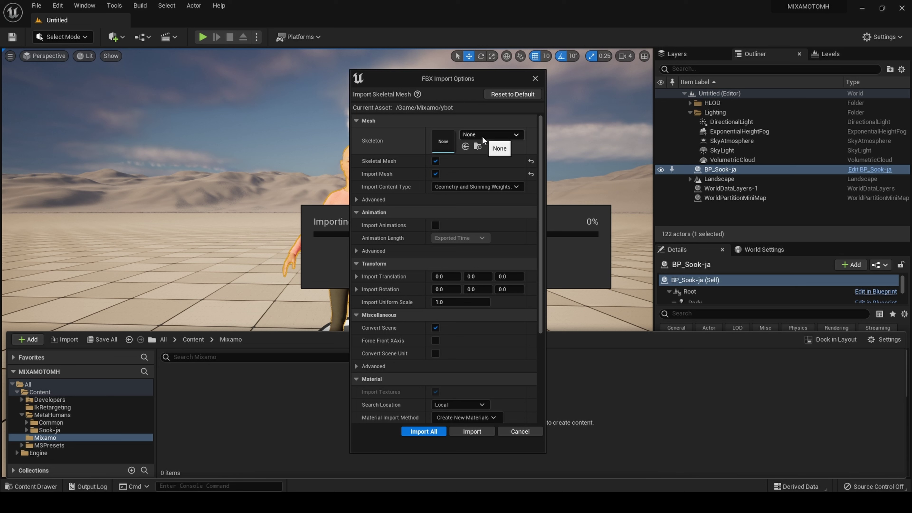
left_click(482, 431)
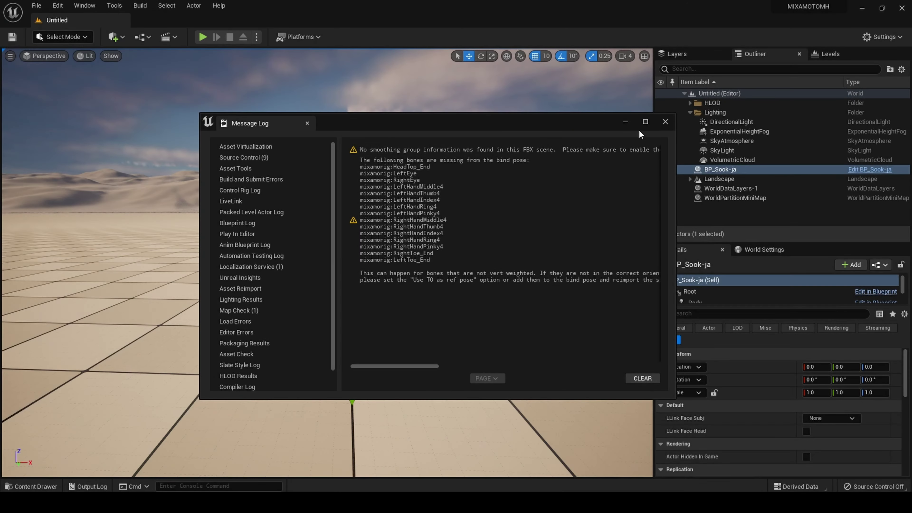
left_click(665, 122)
Create a folder named Materials inside the Content/Mixamo folder.
left_click(35, 487)
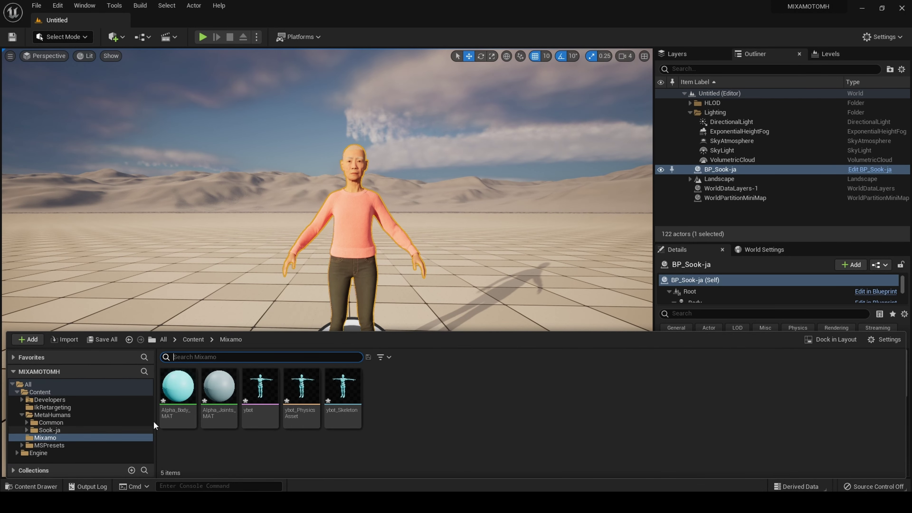
right_click(422, 400)
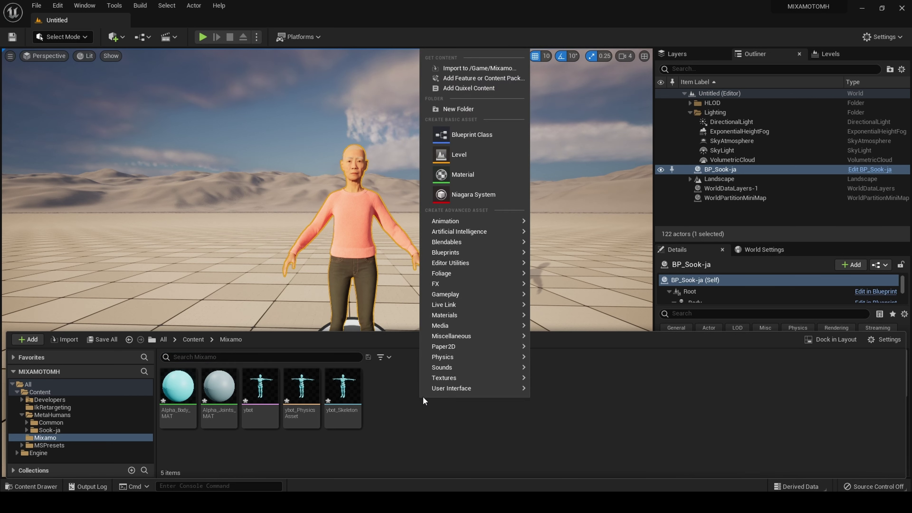
left_click(467, 110)
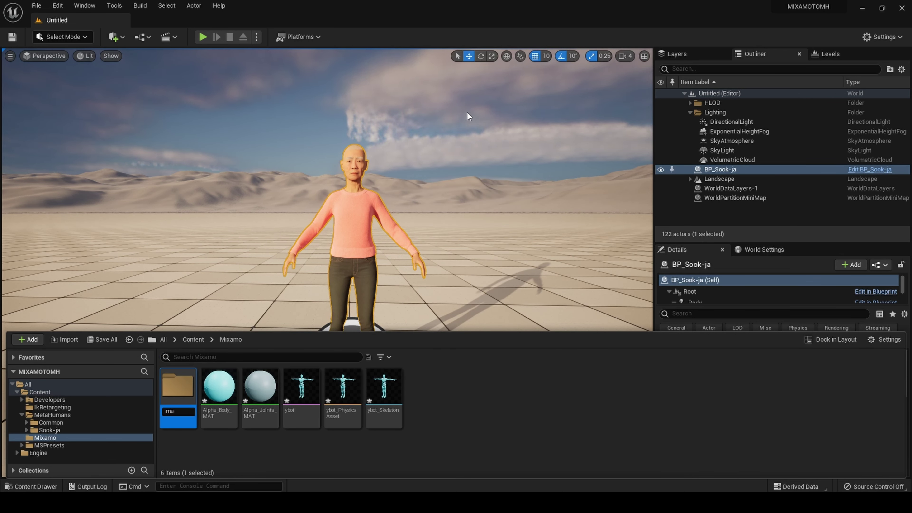
type("materials")
key("Return")
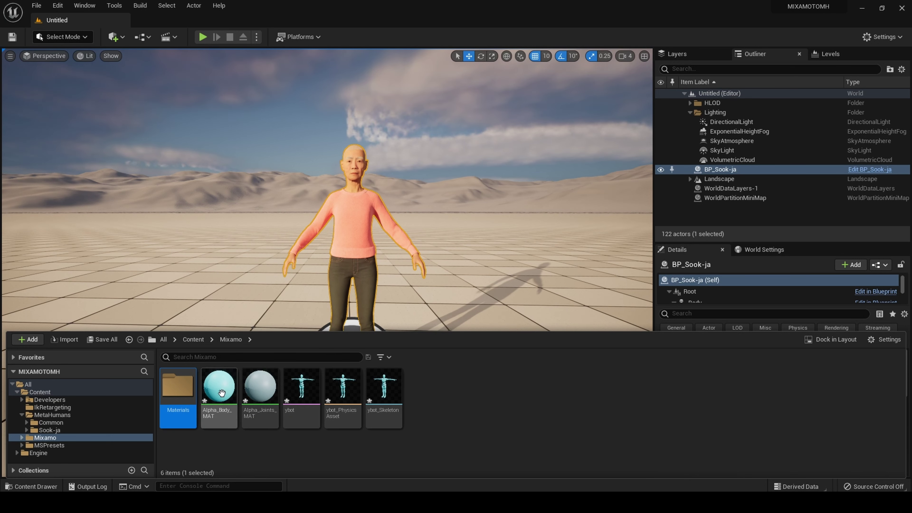
Move the Alpha_Body_MAT and Alpha_Joints_MAT materials into the Materials folder.
left_click(221, 393)
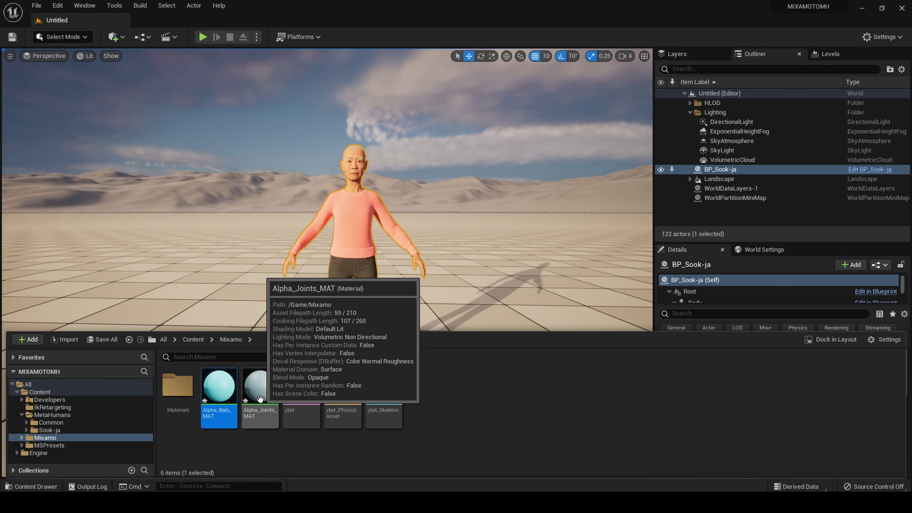
left_click_drag(219, 391, 180, 393)
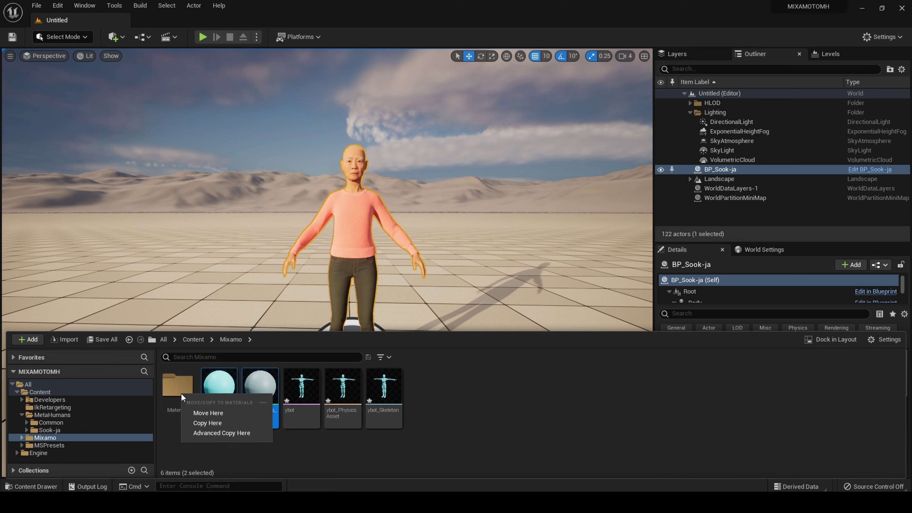
left_click(202, 414)
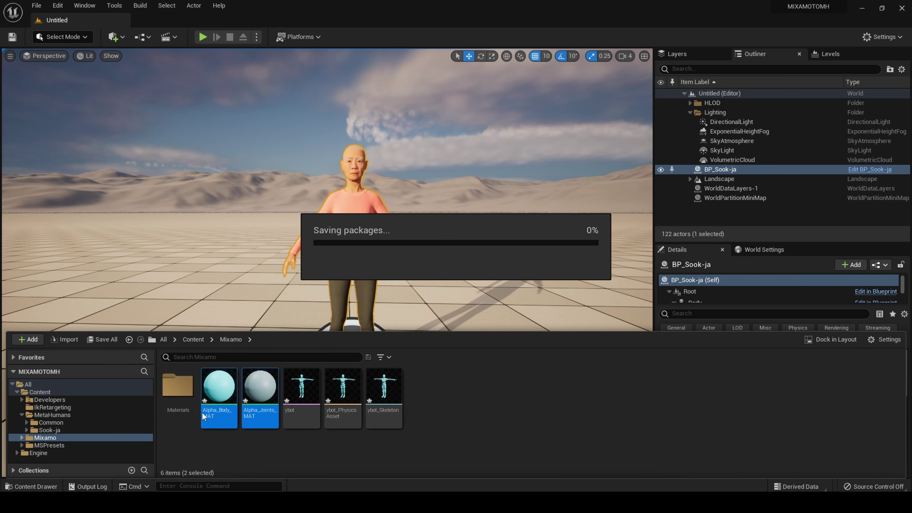
Rename the ybot skeletal mesh to Mixamo and its skeleton to mixamo_Skeleton.
right_click(208, 415)
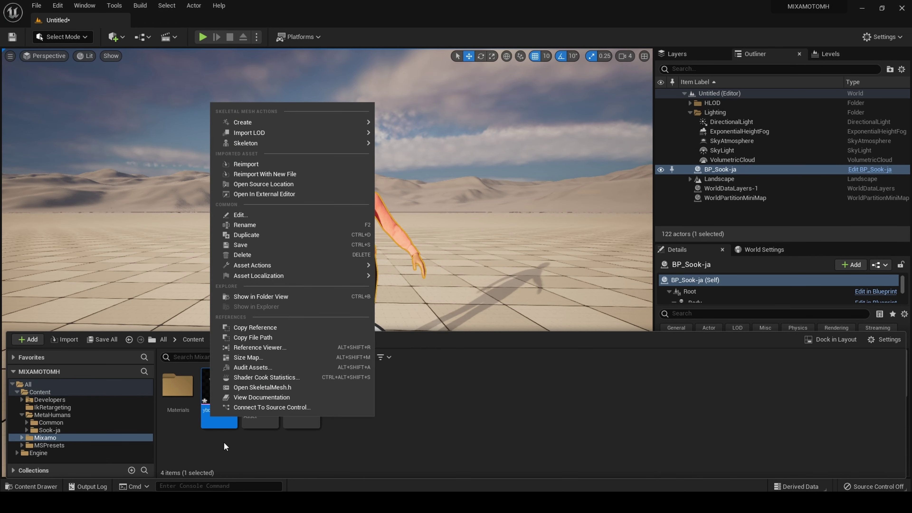
left_click(252, 225)
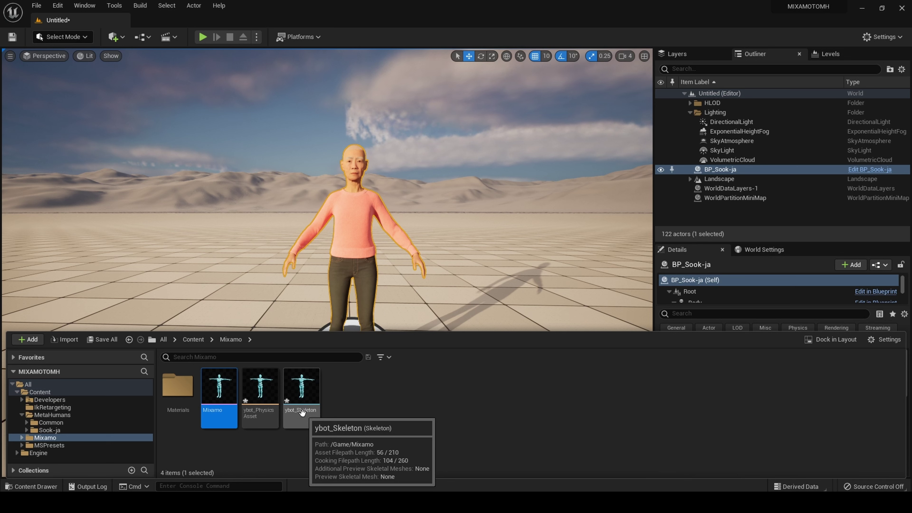
left_click(308, 416)
right_click(309, 417)
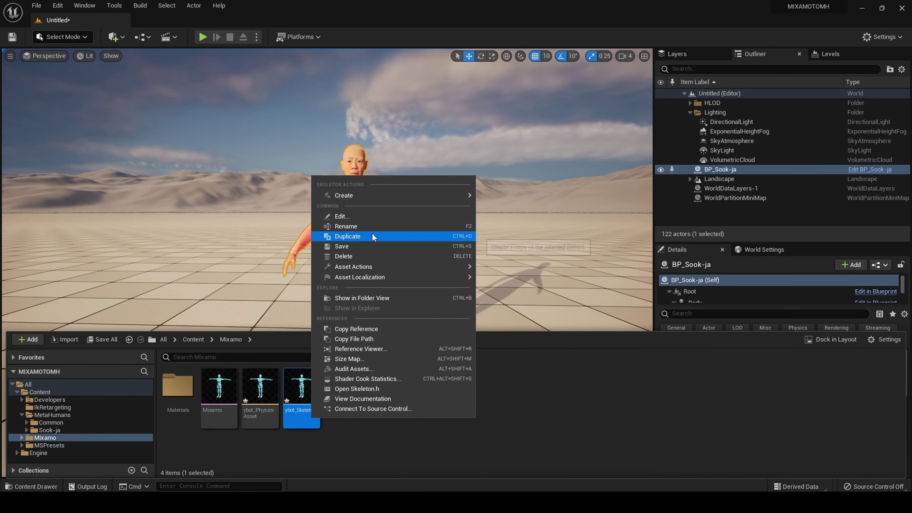
left_click(373, 225)
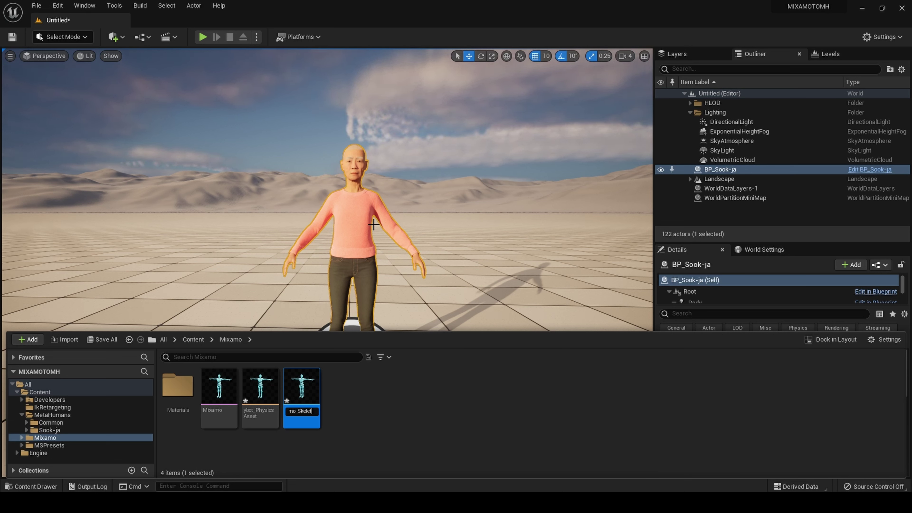
type("on")
key("Return")
Rename the ybot physics asset in the Mixamo folder to Mixamo_PhysicsAsset.
right_click(305, 415)
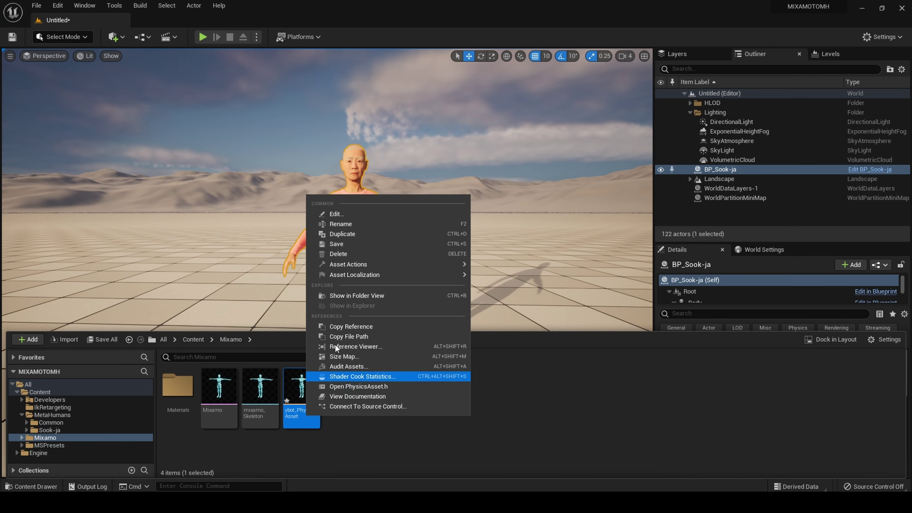
left_click(356, 224)
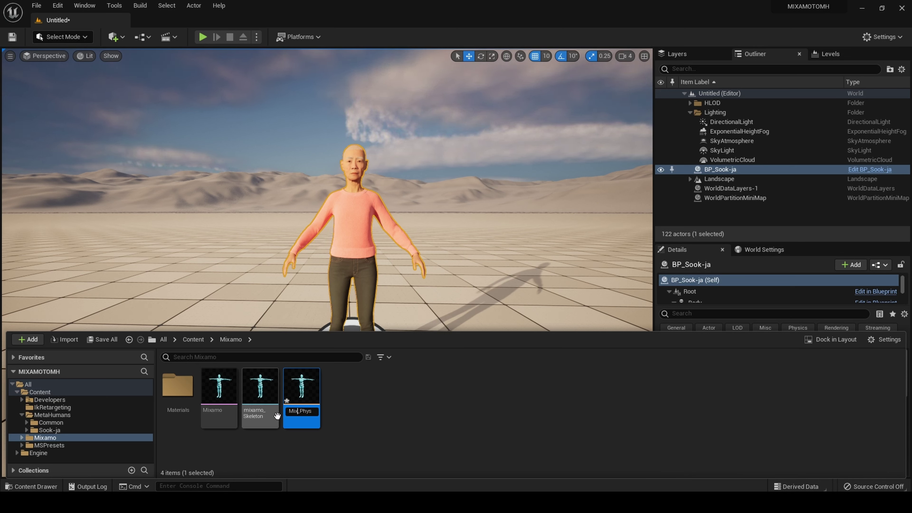
key("Return")
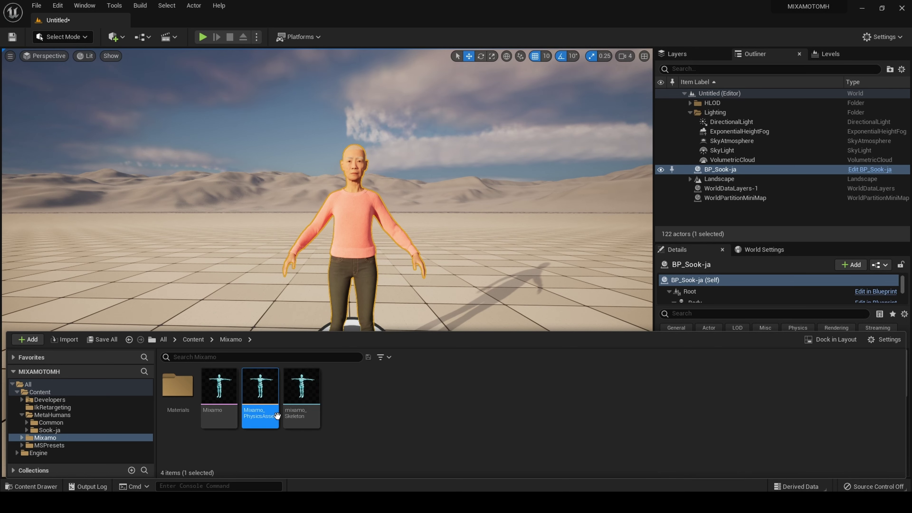
Open the Mixamo skeletal mesh and inspect the character and its bone hierarchy.
left_click(213, 383)
double_click(214, 383)
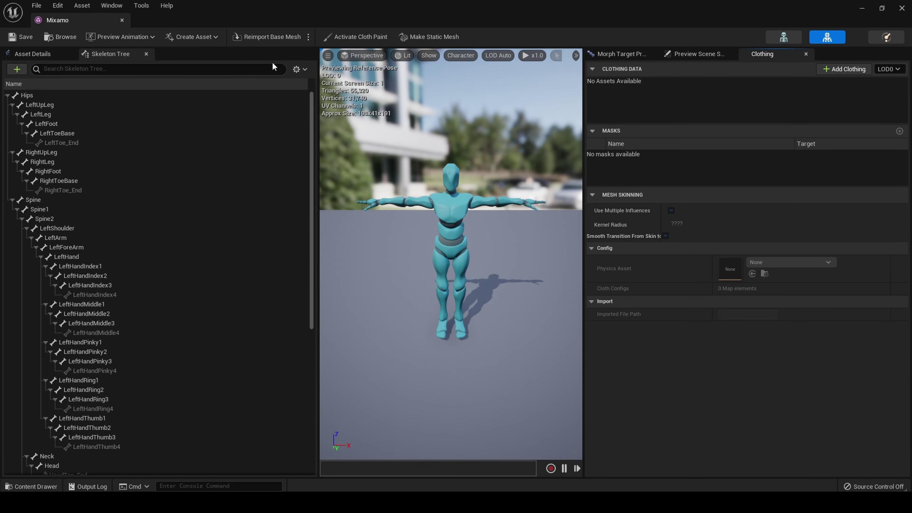
mouse_move(488, 204)
left_mouse_down()
mouse_move(488, 160)
mouse_move(489, 203)
left_mouse_up()
left_click(36, 7)
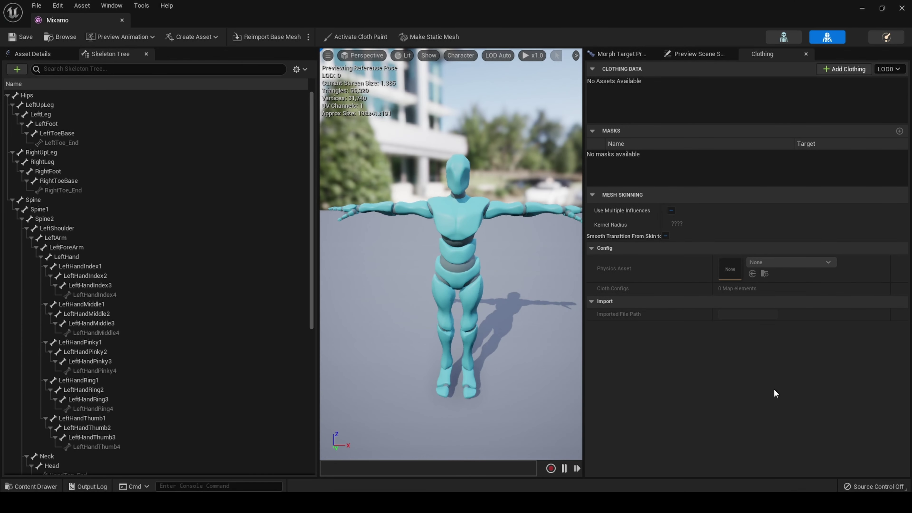
Switch to the Mixamo website in Firefox and apply the Mma Kick animation to the Y Bot.
mouse_move(315, 503)
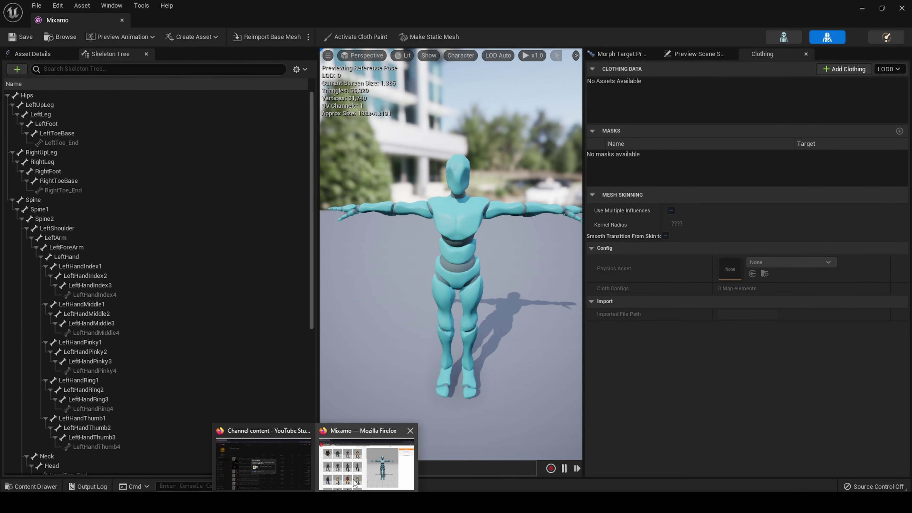
left_click(398, 462)
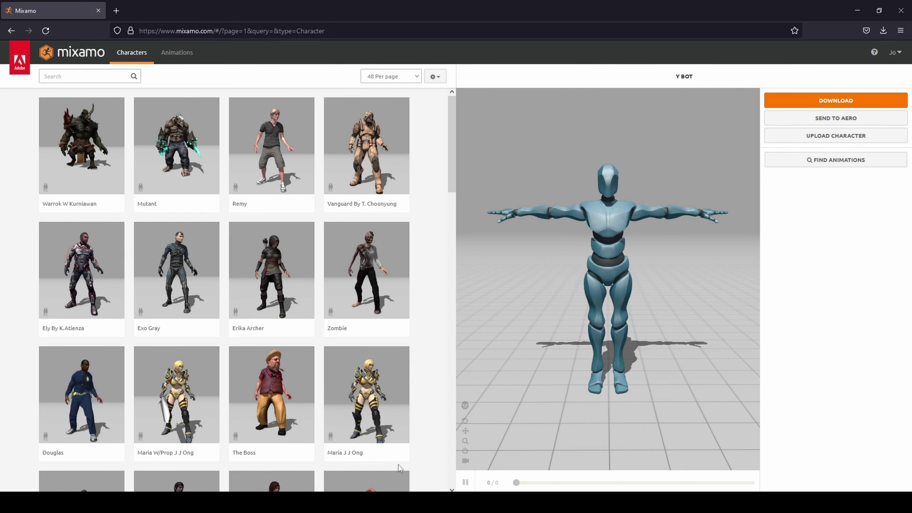
left_click(180, 57)
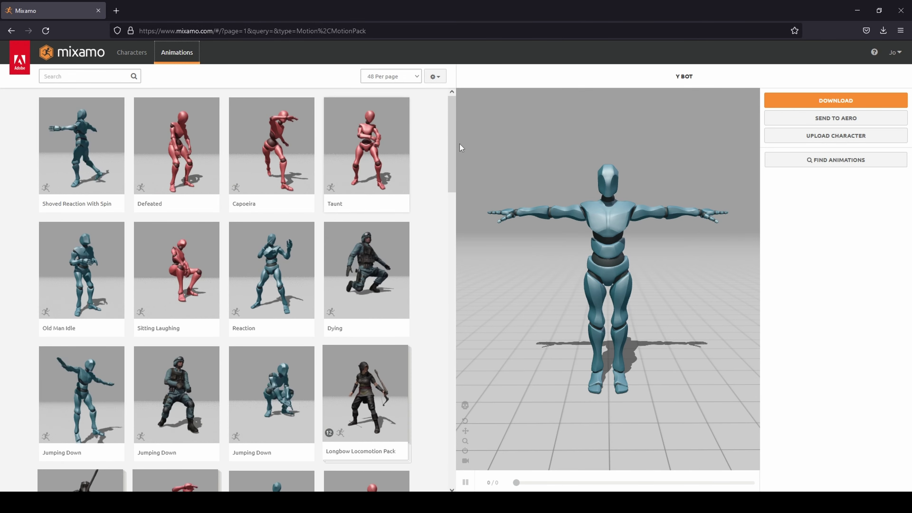
left_click_drag(453, 166, 464, 446)
left_click(366, 284)
left_click(376, 273)
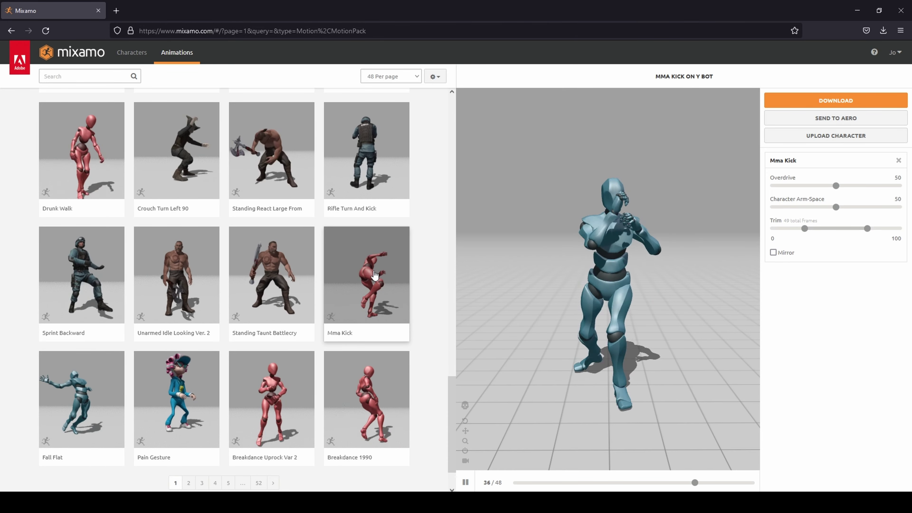
left_click(375, 274)
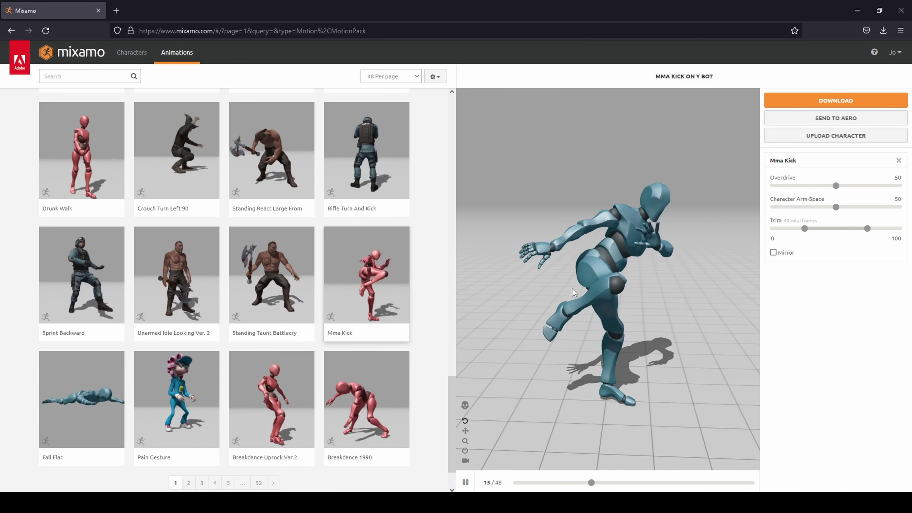
Download the Mma Kick animation as FBX Binary, Without Skin, at 30 frames per second with no keyframe reduction.
left_click(837, 102)
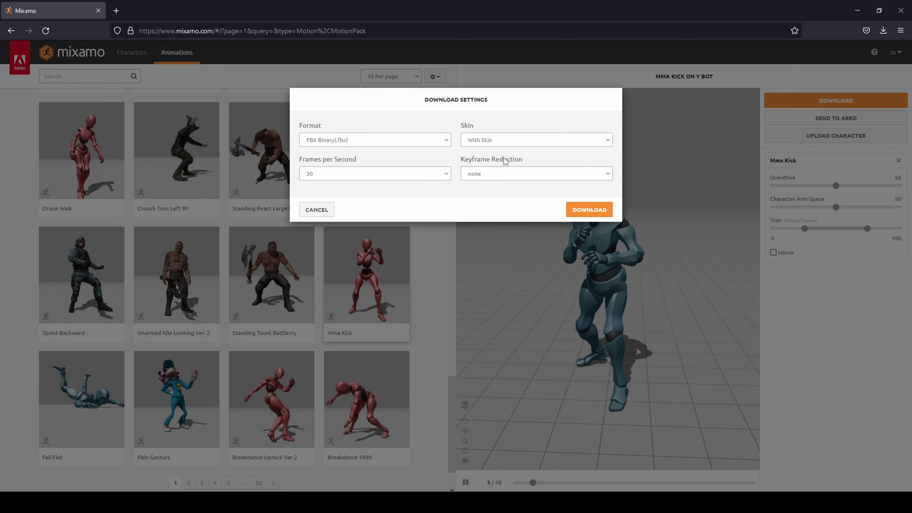
left_click(501, 140)
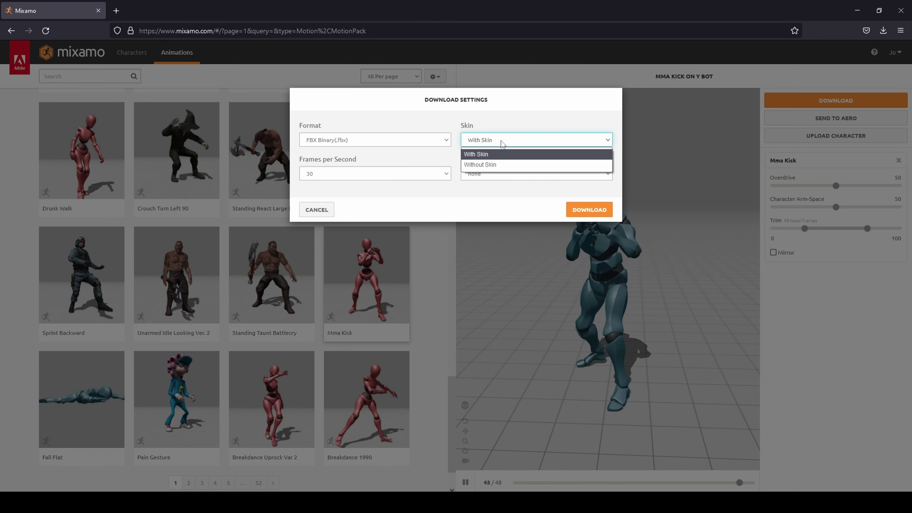
left_click(499, 165)
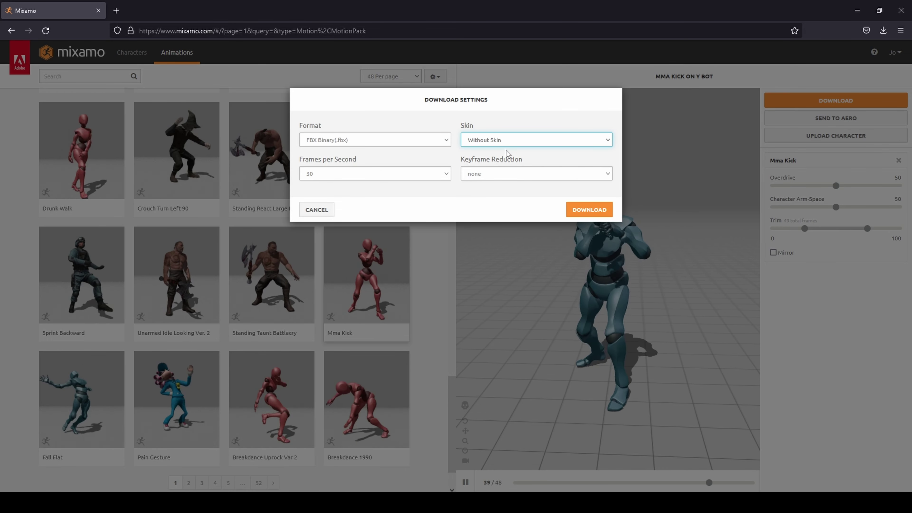
left_click(590, 210)
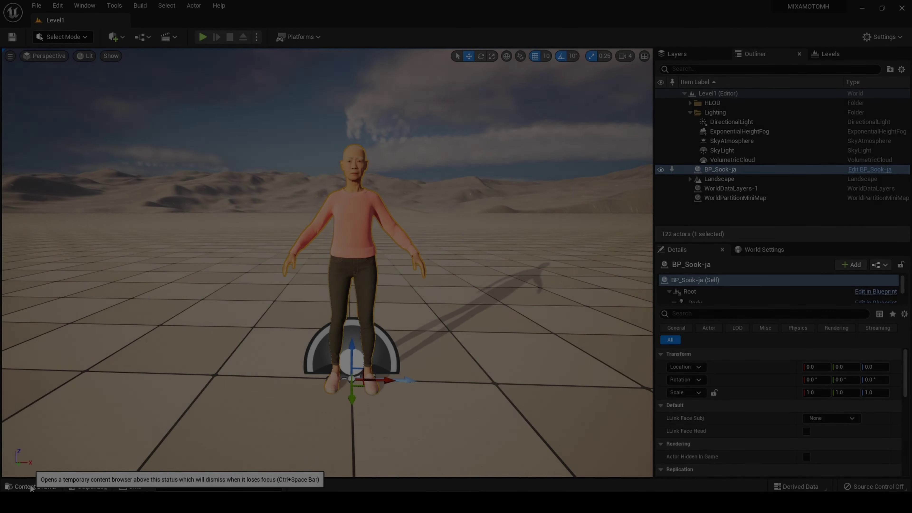
Back in Unreal Engine, create a folder named Animations inside the Content/Mixamo folder.
left_click(22, 487)
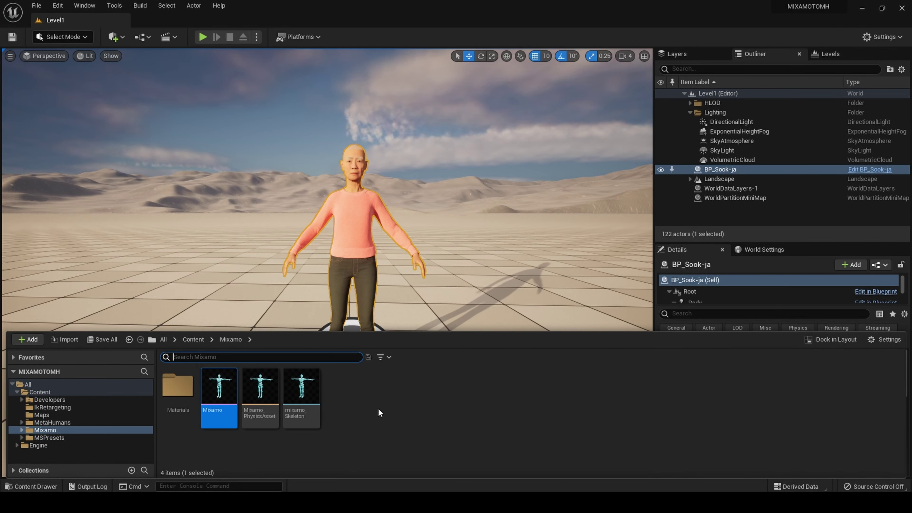
right_click(386, 396)
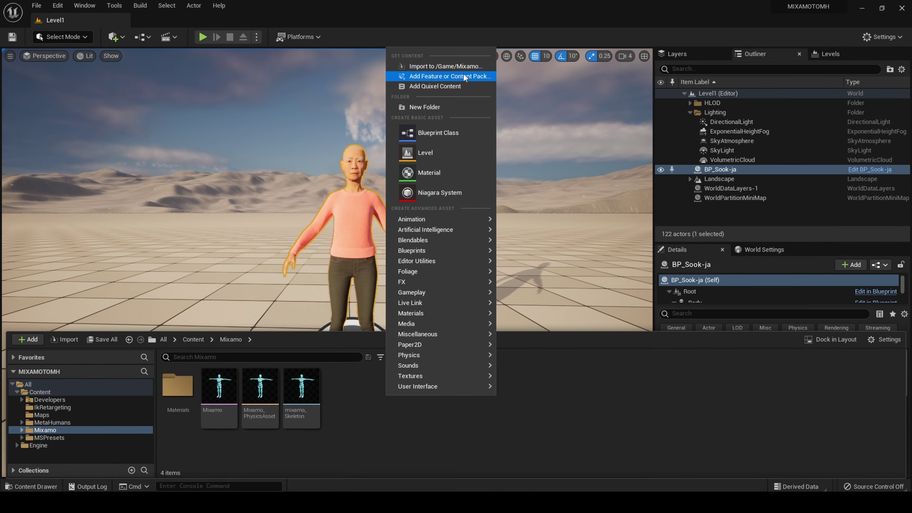
left_click(447, 106)
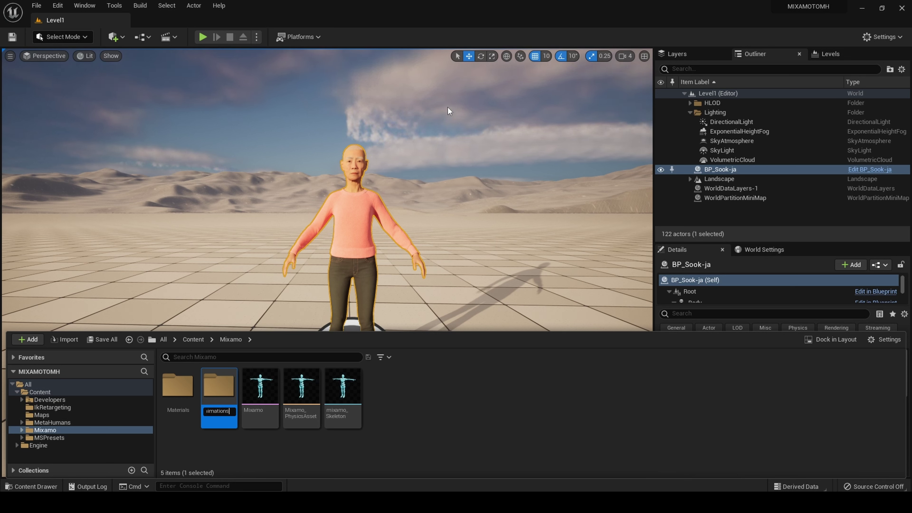
key("Return")
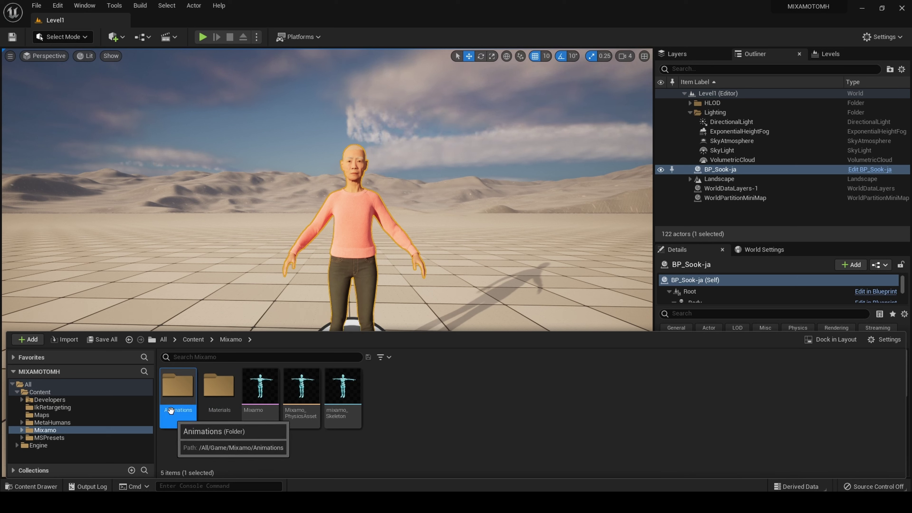
Import Mma Kick.fbx from Downloads into the Animations folder with mixamo_Skeleton as the skeleton, and open the imported animation.
double_click(176, 402)
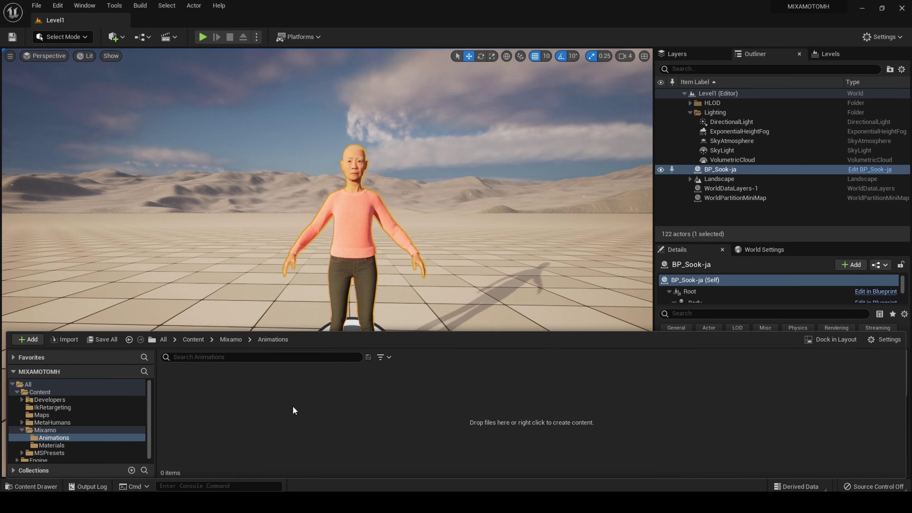
right_click(366, 403)
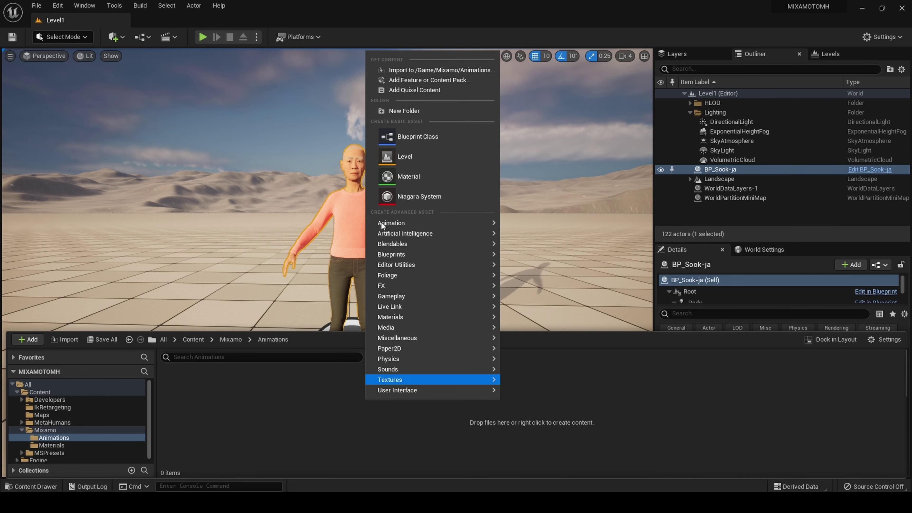
left_click(469, 69)
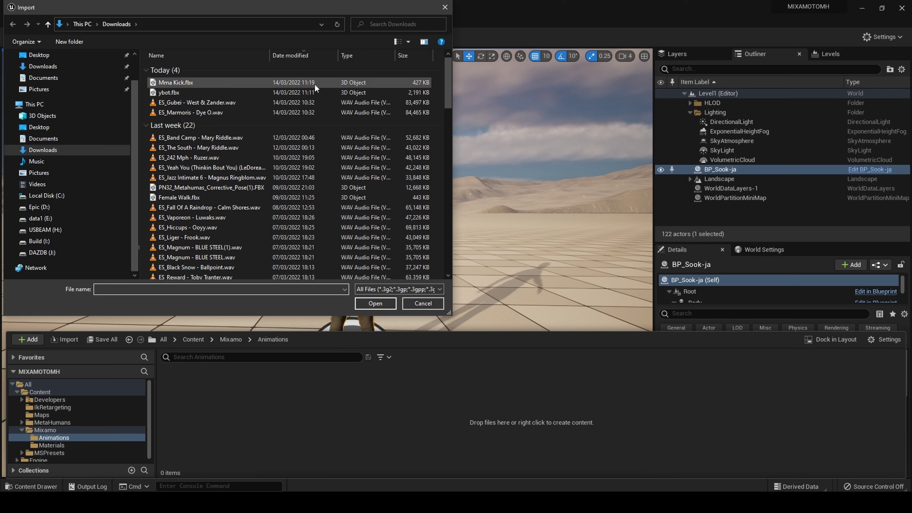
left_click(178, 81)
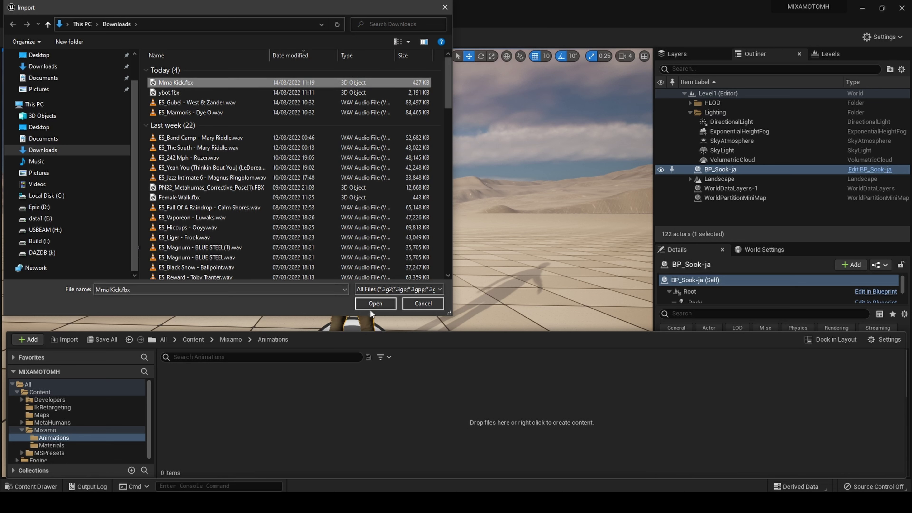
left_click(373, 304)
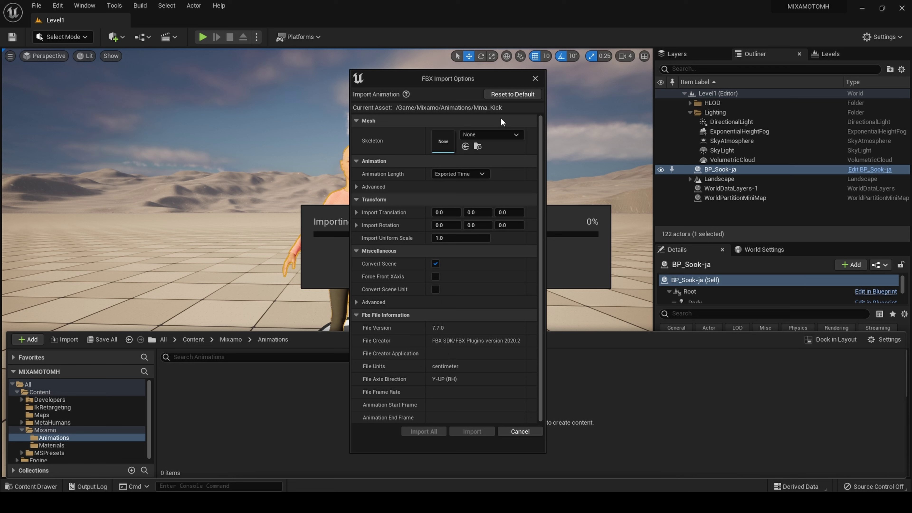
left_click(502, 134)
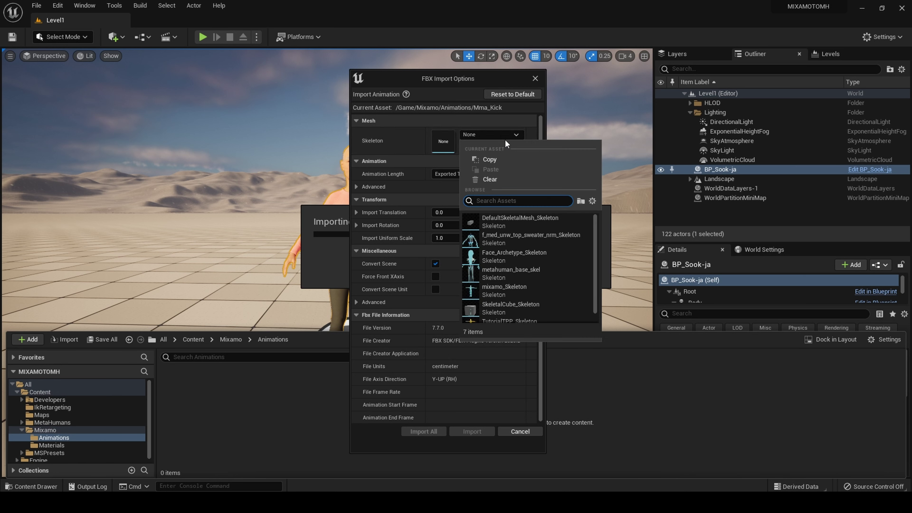
left_click(521, 291)
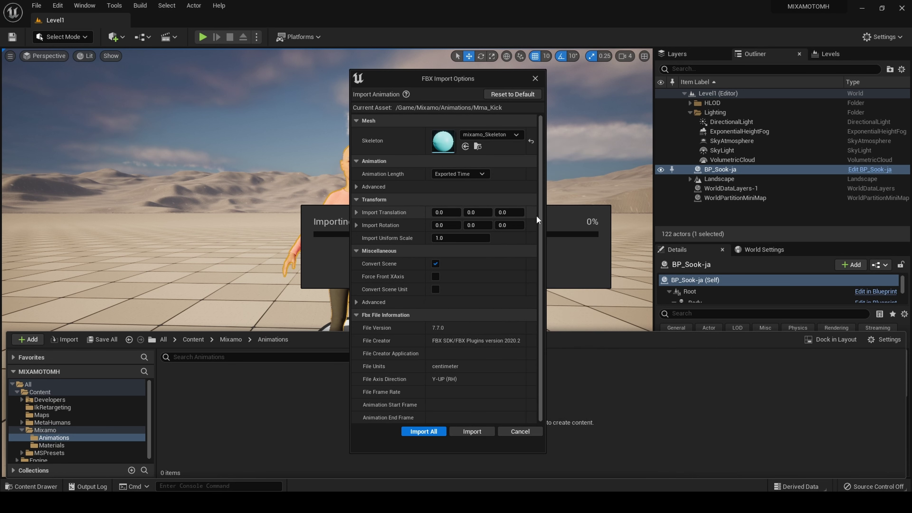
left_click_drag(541, 211, 540, 197)
left_click(473, 432)
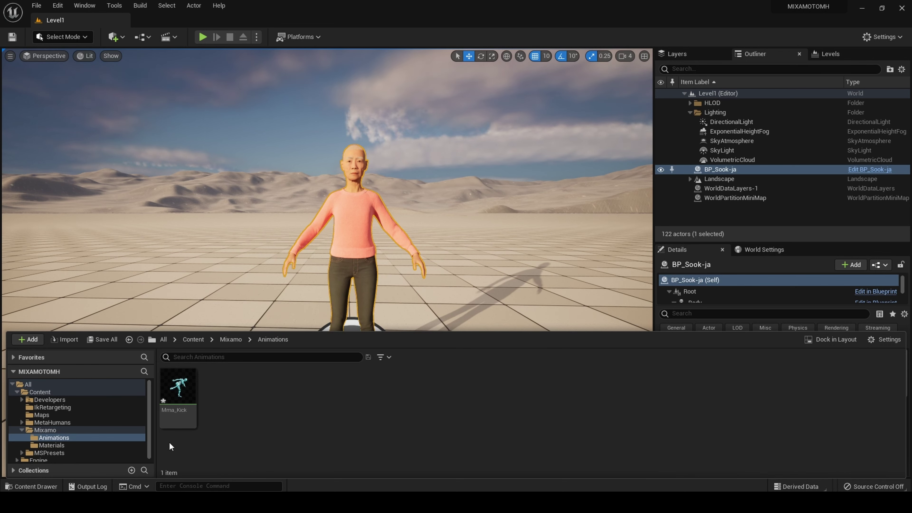
double_click(181, 400)
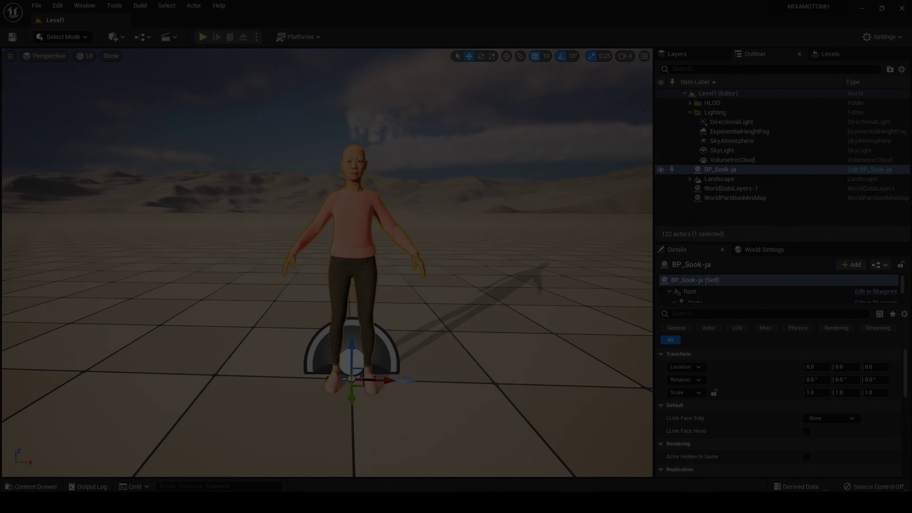
Switch to the Mixamo website and download page 2's Illegal Elbow Punch animation for the Y Bot as FBX Binary, Without Skin, 30 fps.
mouse_move(315, 507)
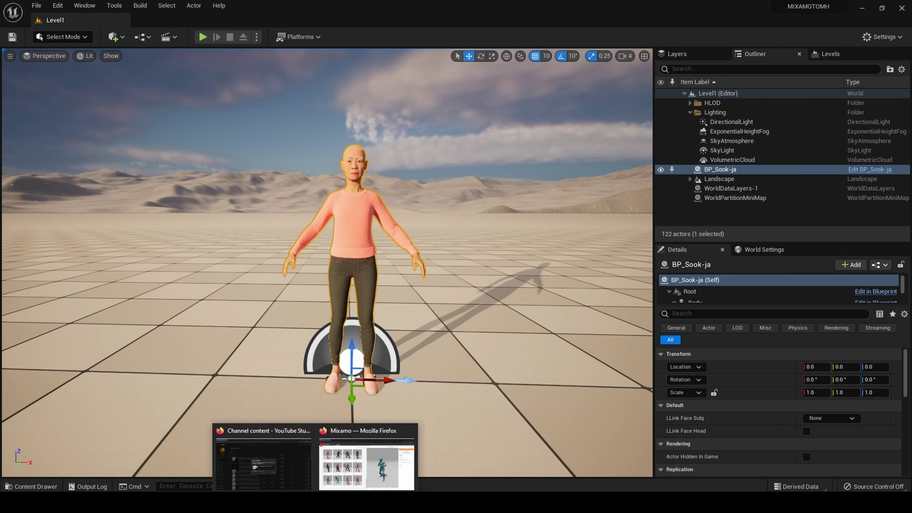
left_click(351, 481)
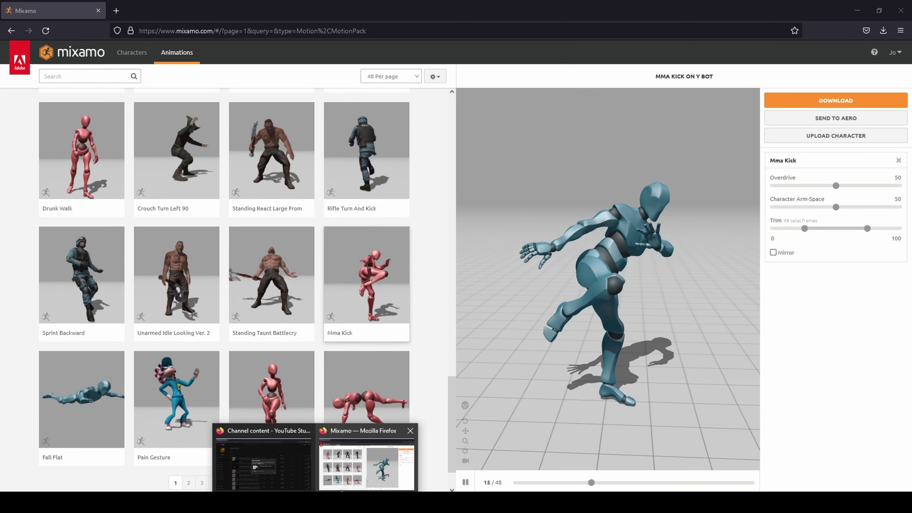
left_click(188, 482)
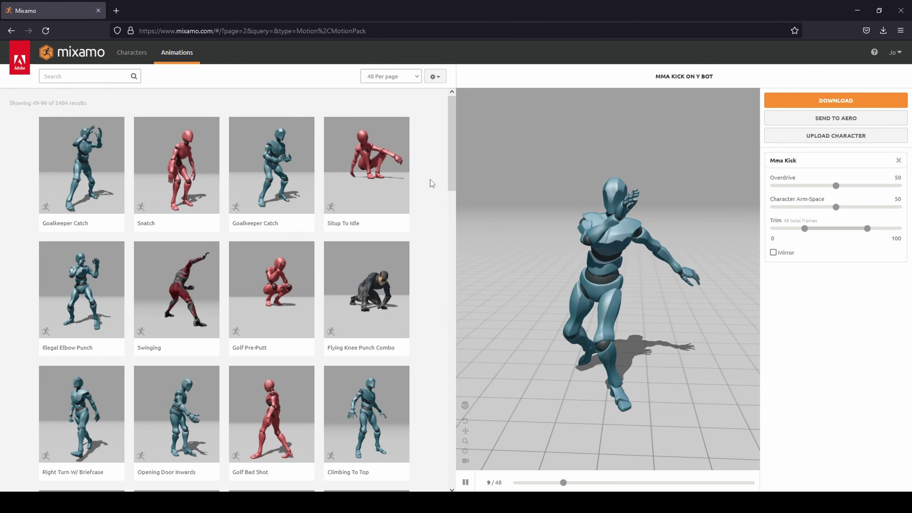
left_click_drag(451, 180, 451, 197)
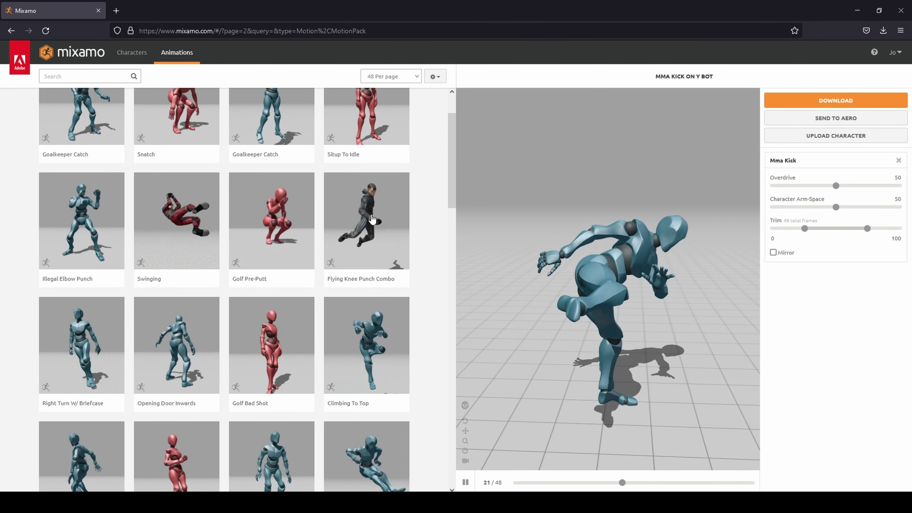
left_click(91, 234)
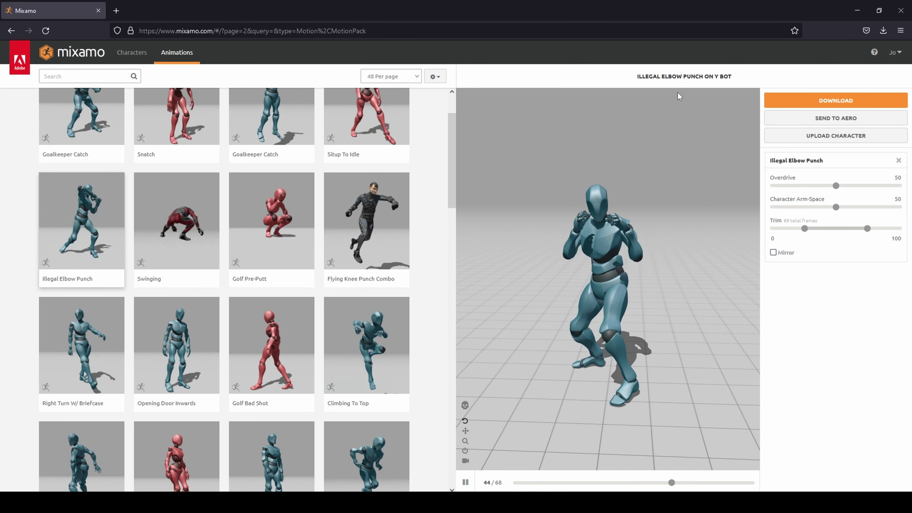
left_click(803, 101)
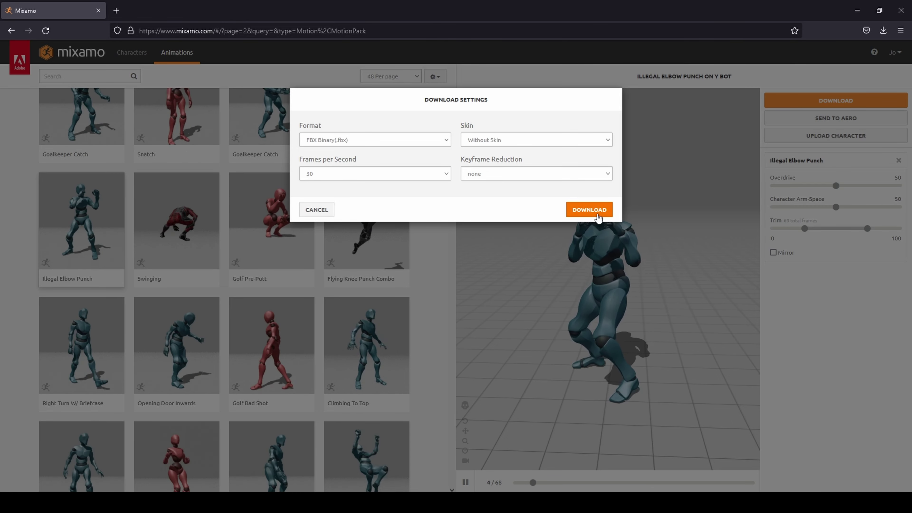
left_click(597, 211)
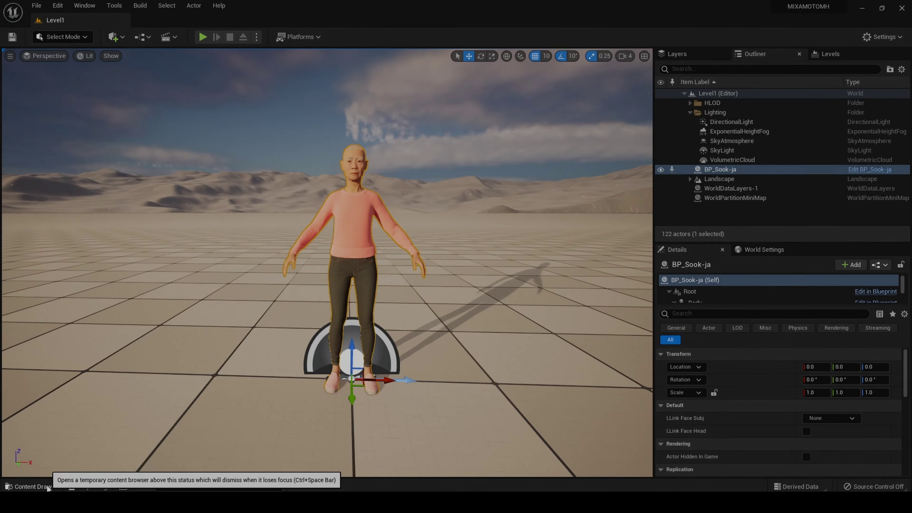
Import Illegal Elbow Punch.fbx from Downloads into the Mixamo Animations folder, using mixamo_Skeleton as the skeleton.
left_click(55, 488)
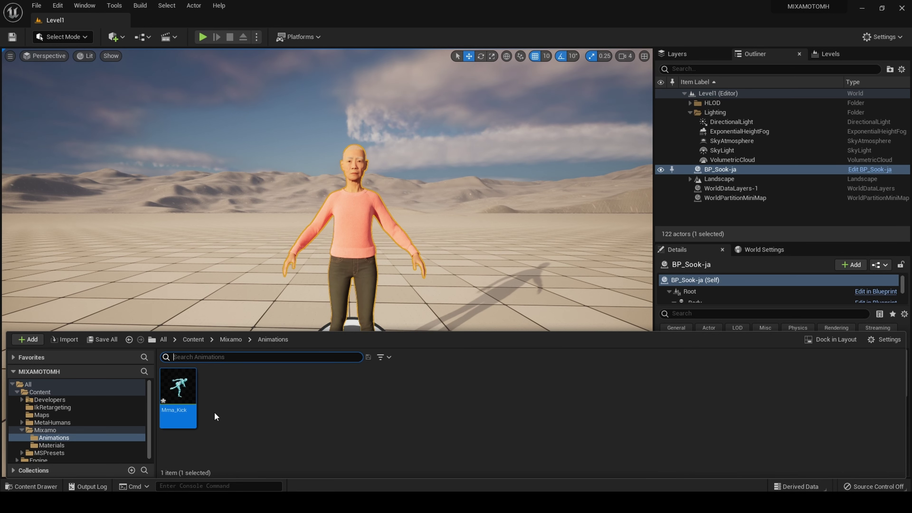
right_click(242, 401)
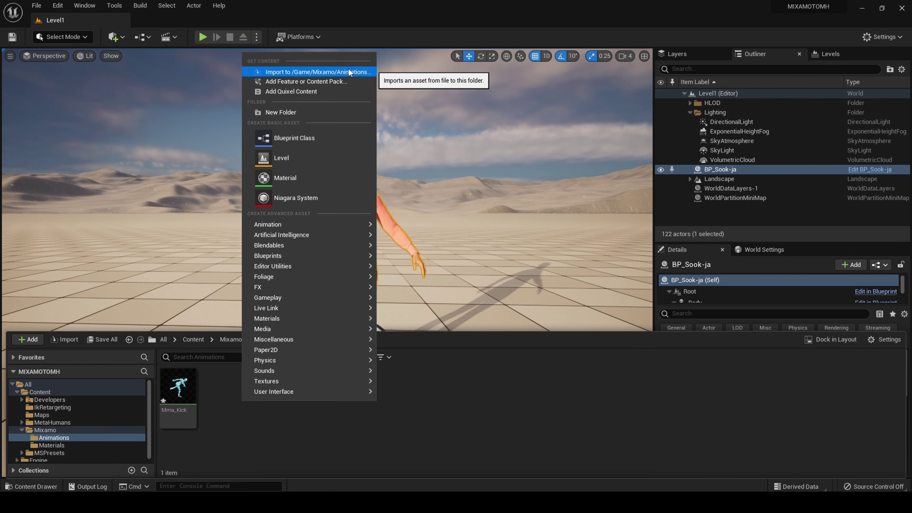
left_click(316, 72)
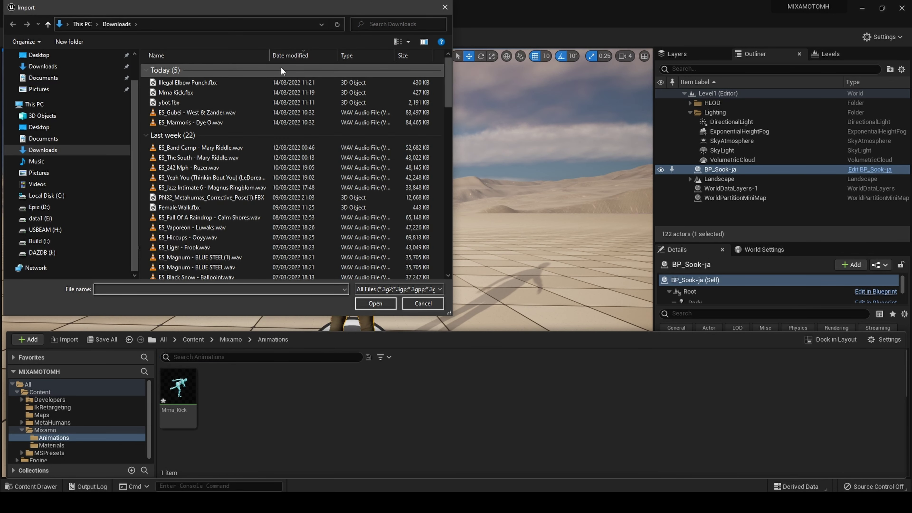
left_click(197, 82)
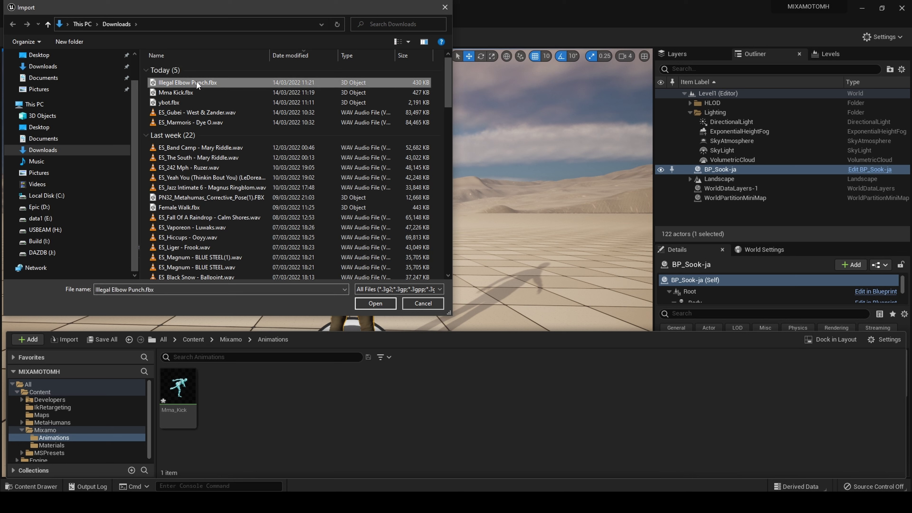
left_click(376, 304)
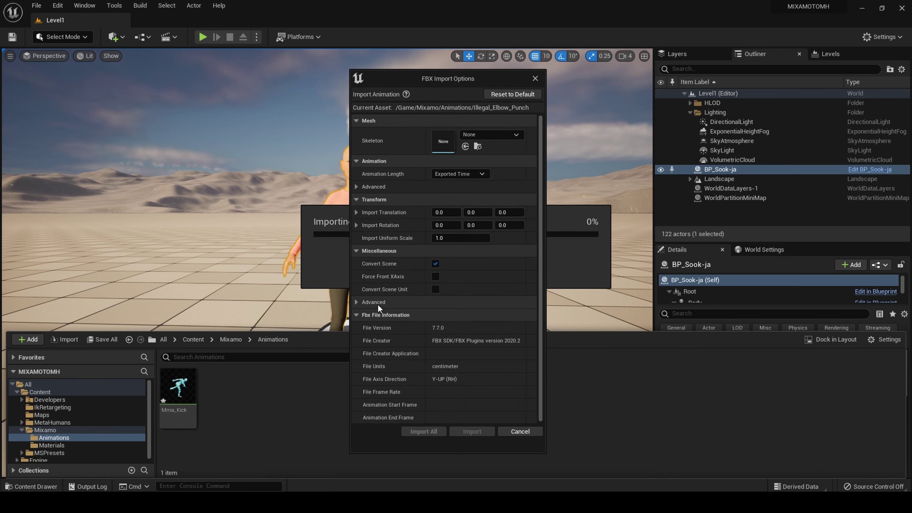
left_click(481, 134)
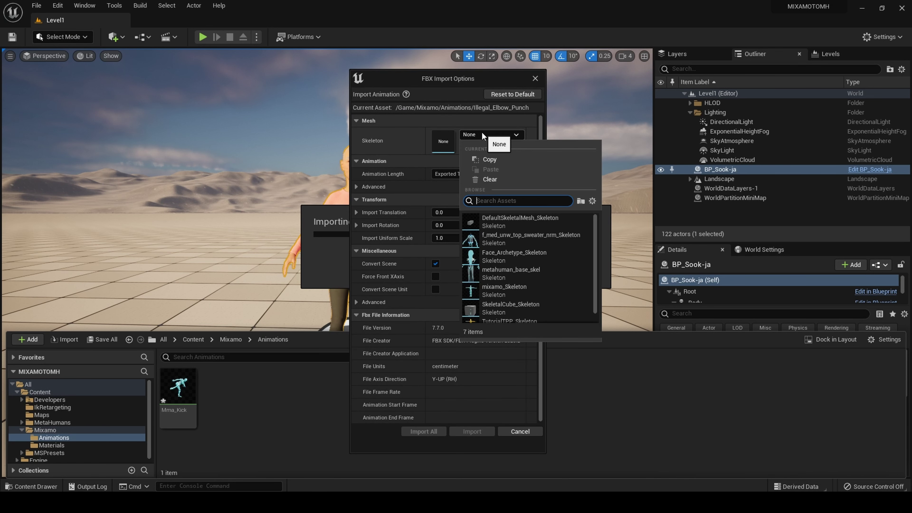
left_click(529, 293)
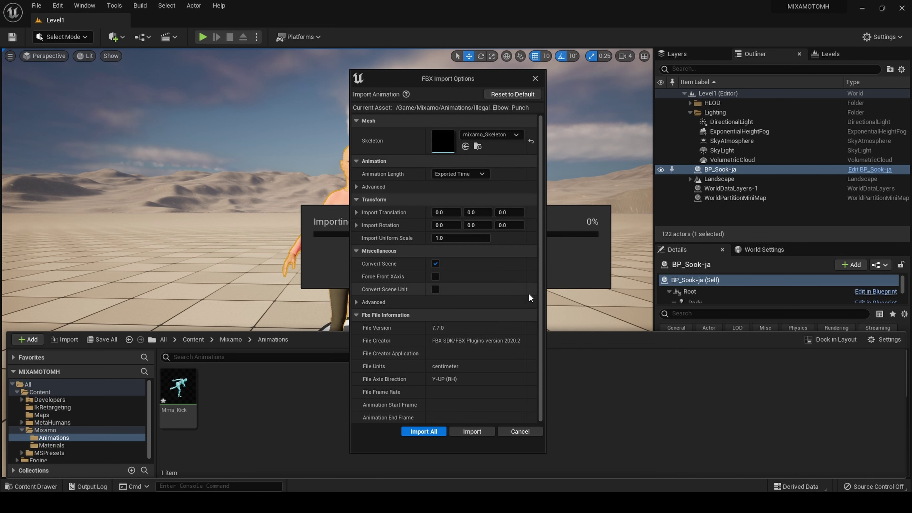
left_click(484, 431)
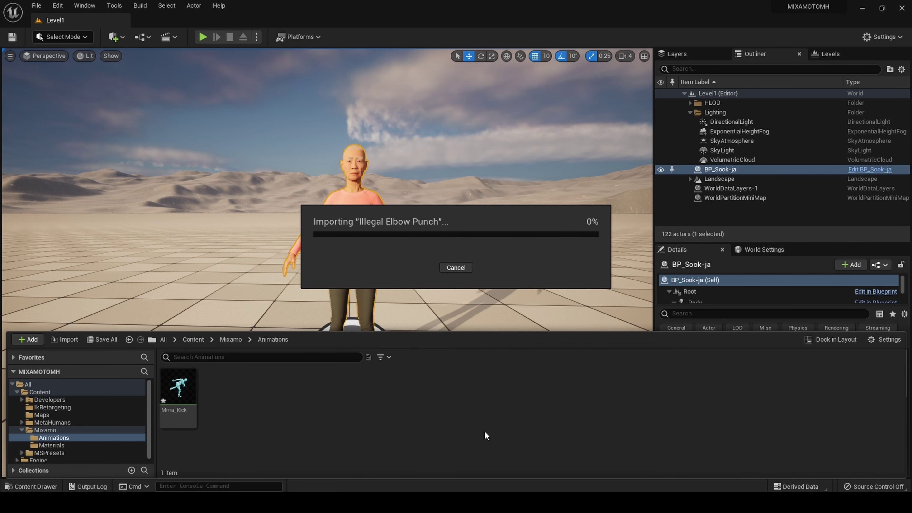
mouse_move(236, 405)
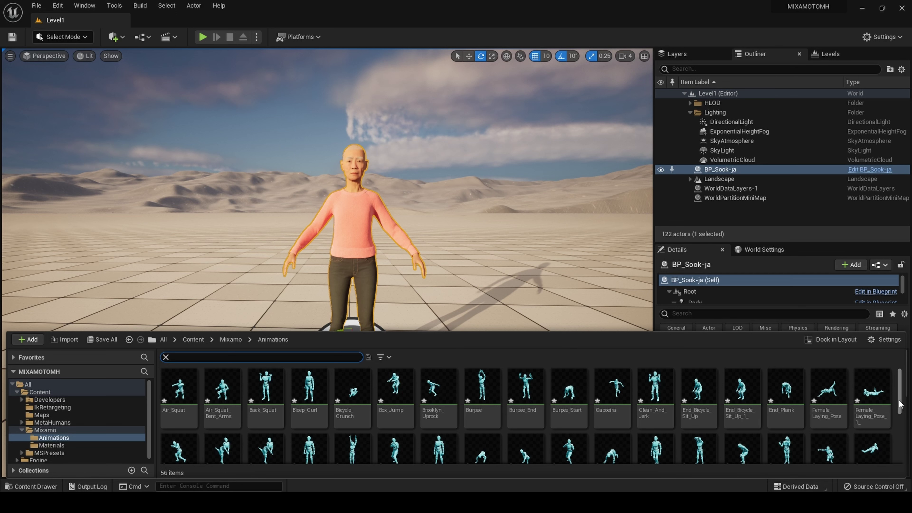
left_click_drag(899, 408, 898, 429)
scroll(896, 448, "up", 3)
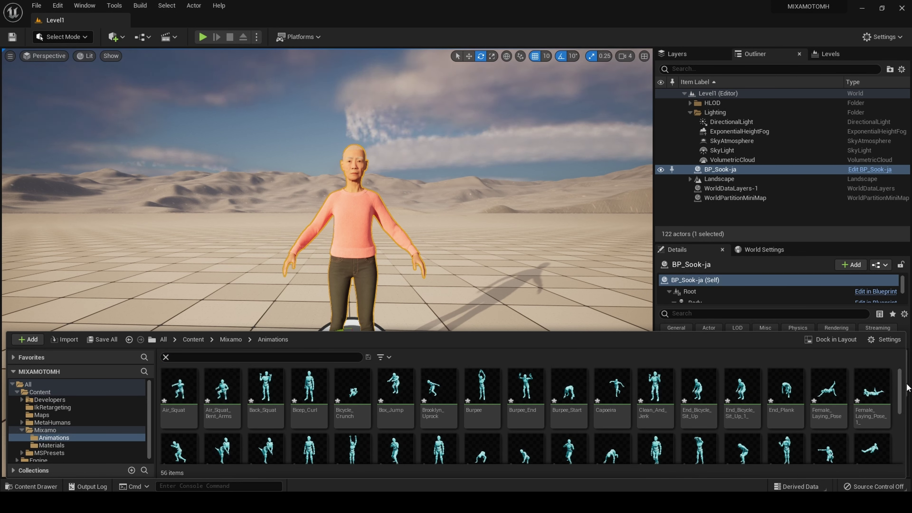
In the Content/IkRetargeting folder, create an IK Rig from the Mixamo skeletal mesh and name it Mixamo_.
left_click(193, 339)
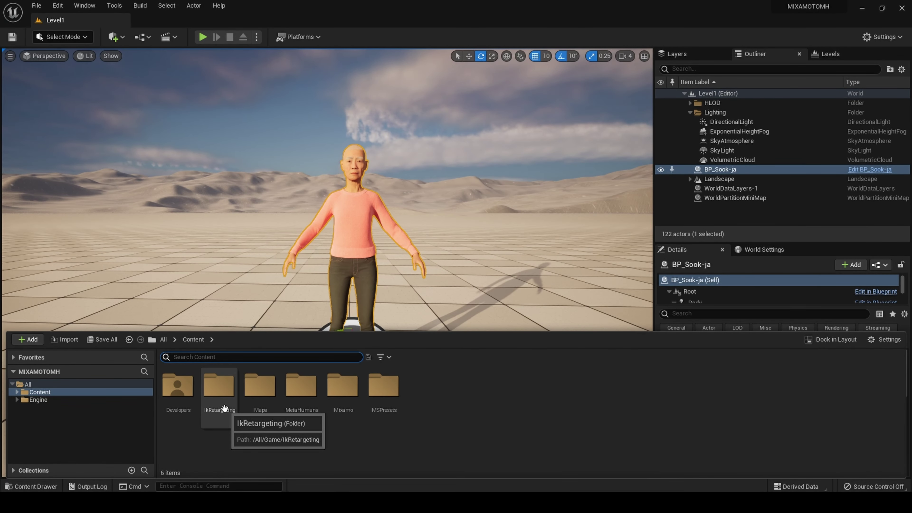
double_click(219, 395)
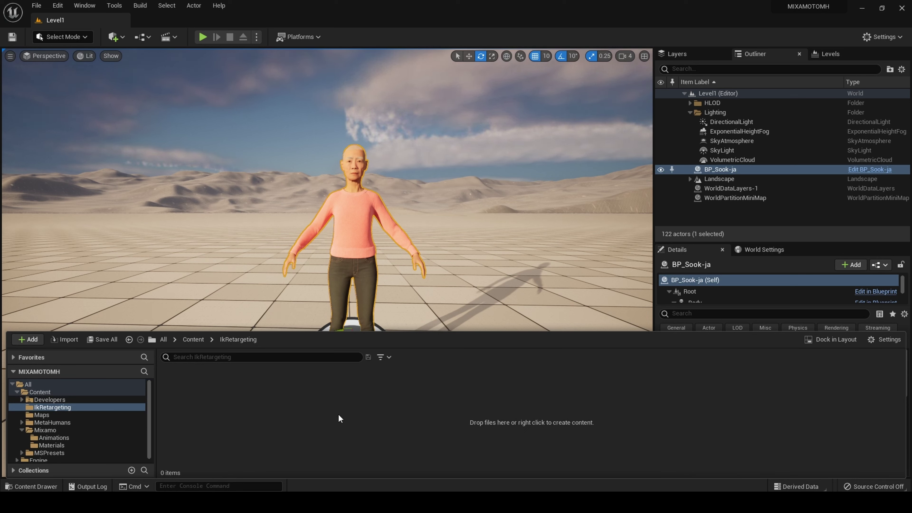
right_click(237, 400)
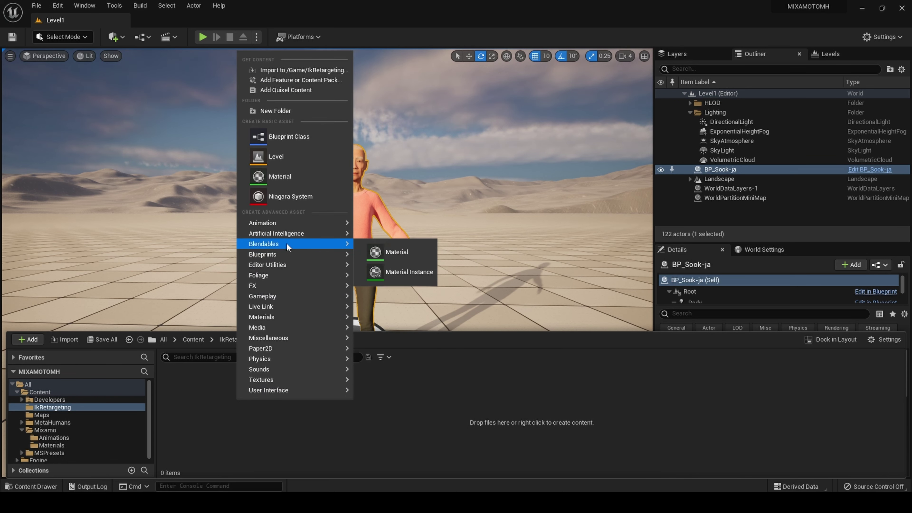
mouse_move(303, 222)
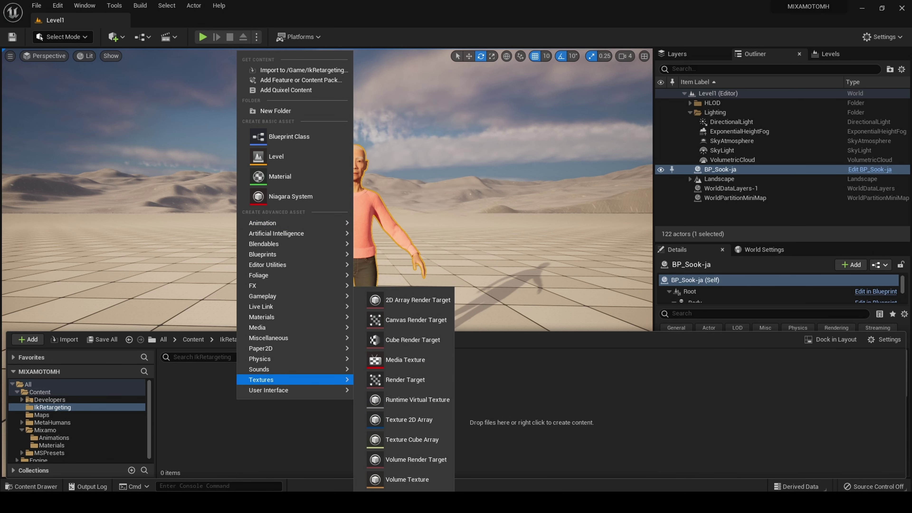
right_click(259, 443)
mouse_move(282, 267)
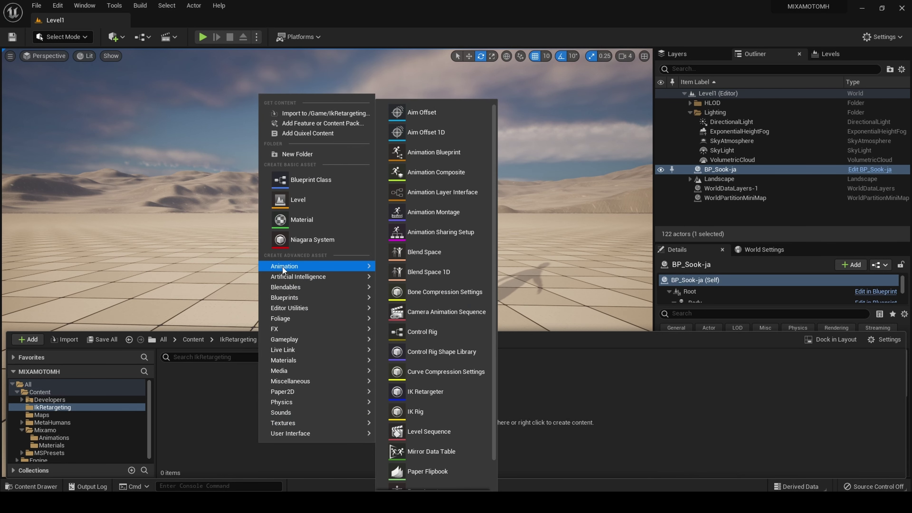
left_click(427, 413)
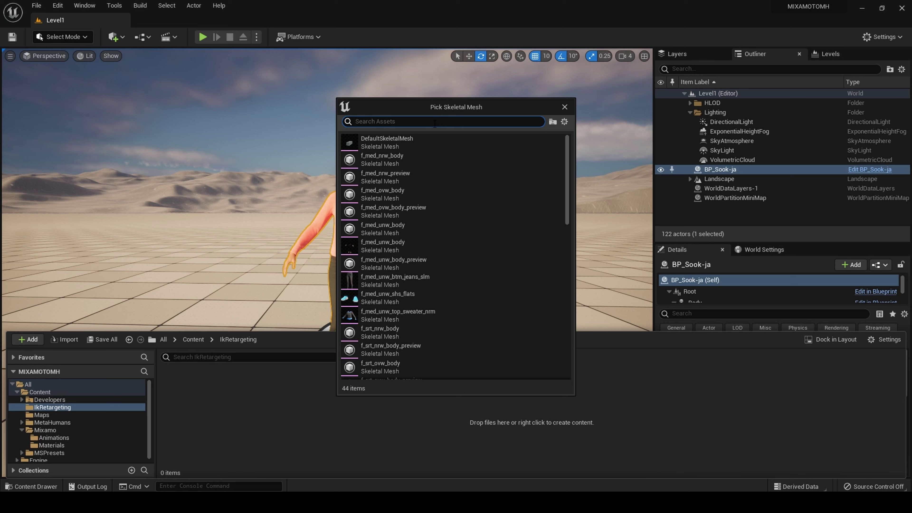
type("mixa")
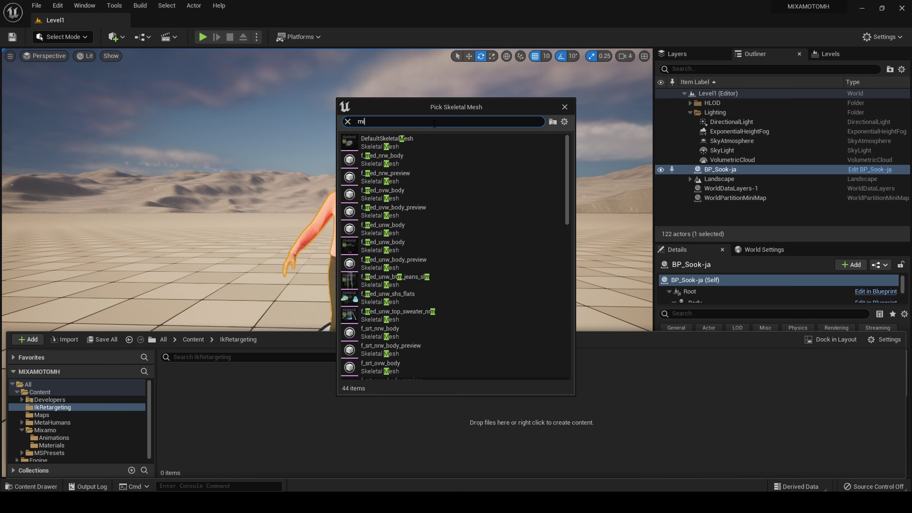
mouse_move(387, 144)
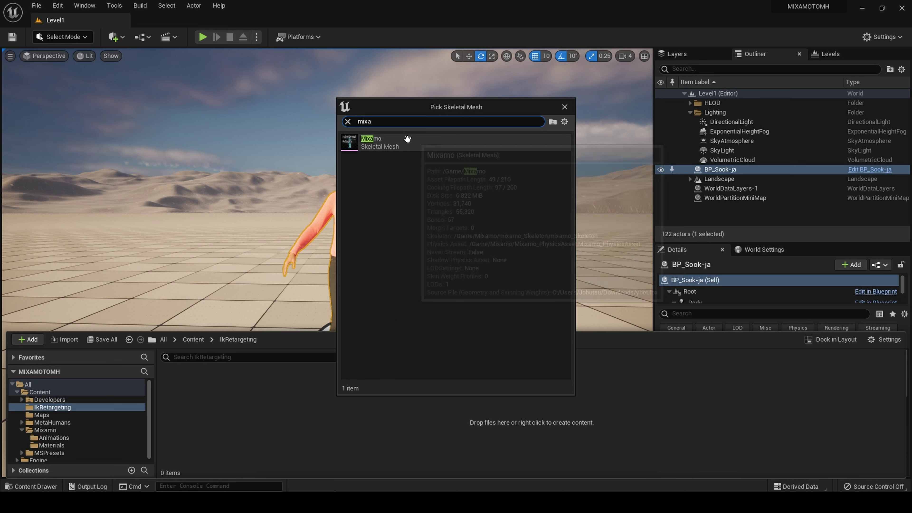
left_click(388, 144)
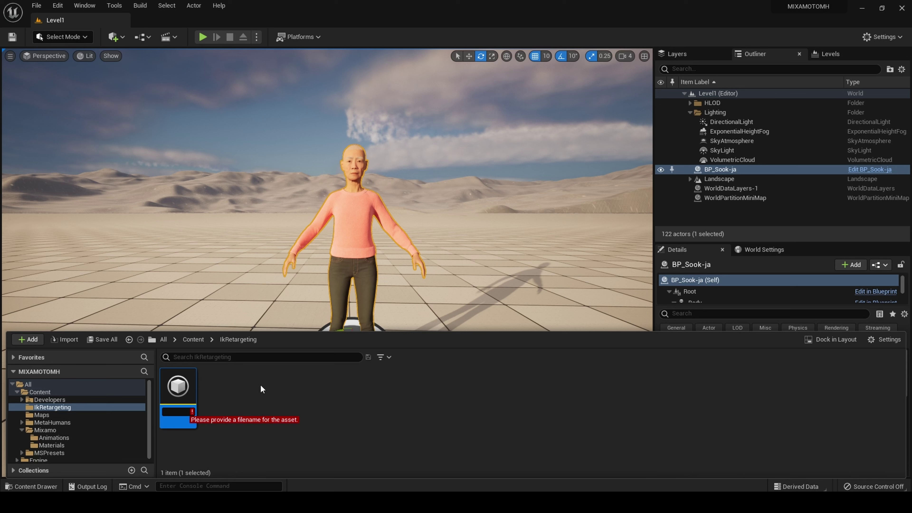
type("Mixamo_")
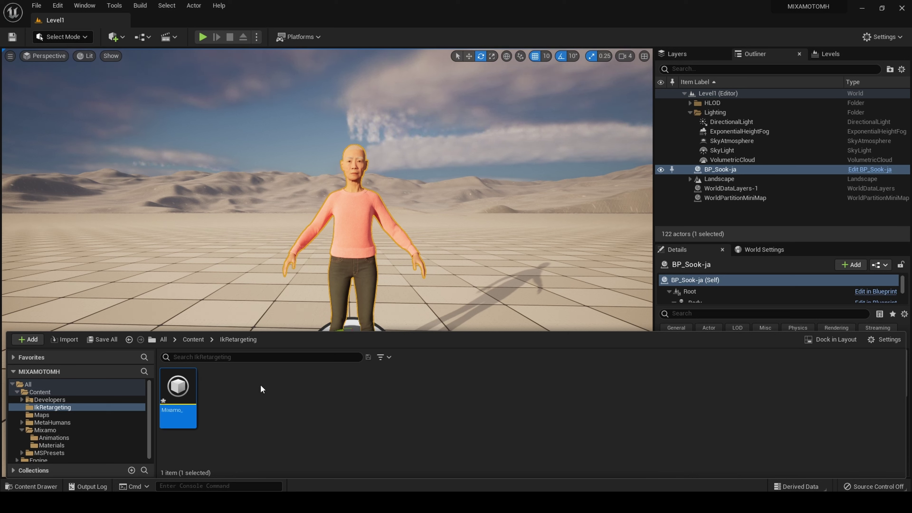
Rename the new IK Rig asset in the IkRetargeting folder as Mixamo_IKRig.
right_click(186, 415)
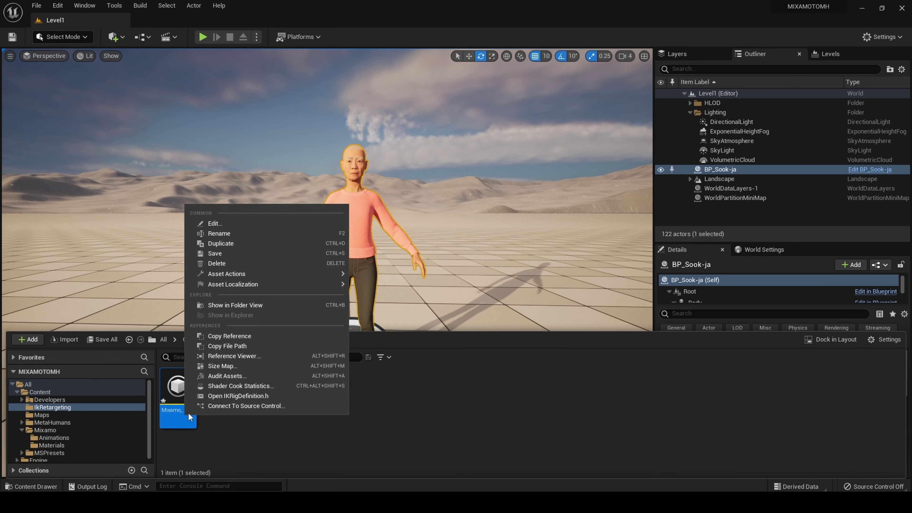
left_click(235, 234)
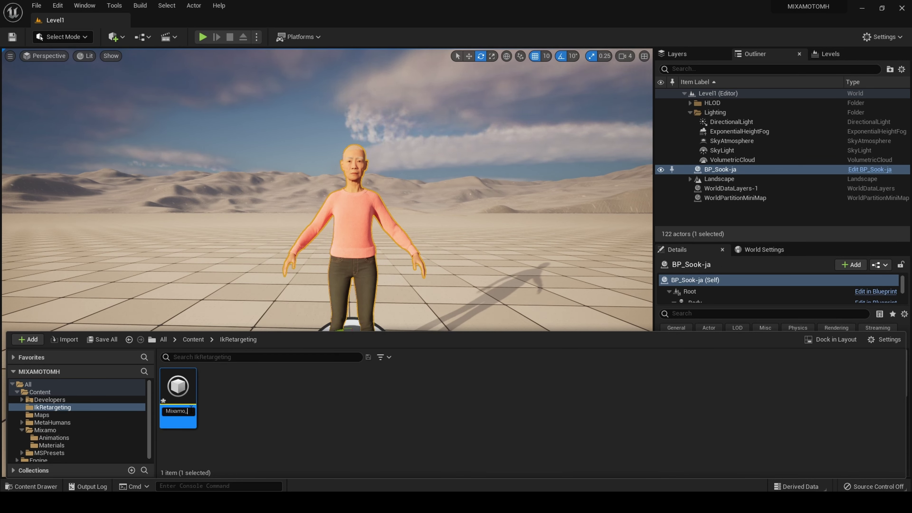
type("IKRig")
key("Return")
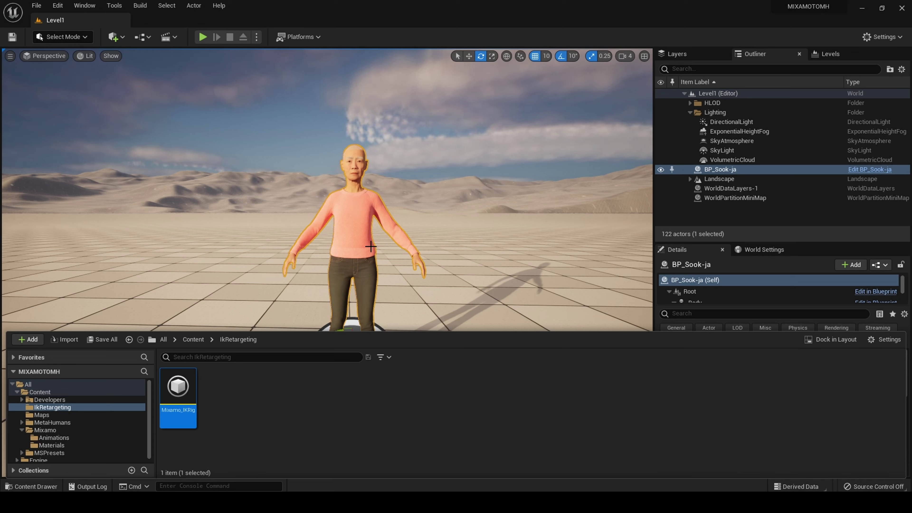
Open the BP_Sook-ja Blueprint, check which skeletal mesh its Body component uses, and close the Blueprint editor.
left_click(356, 235)
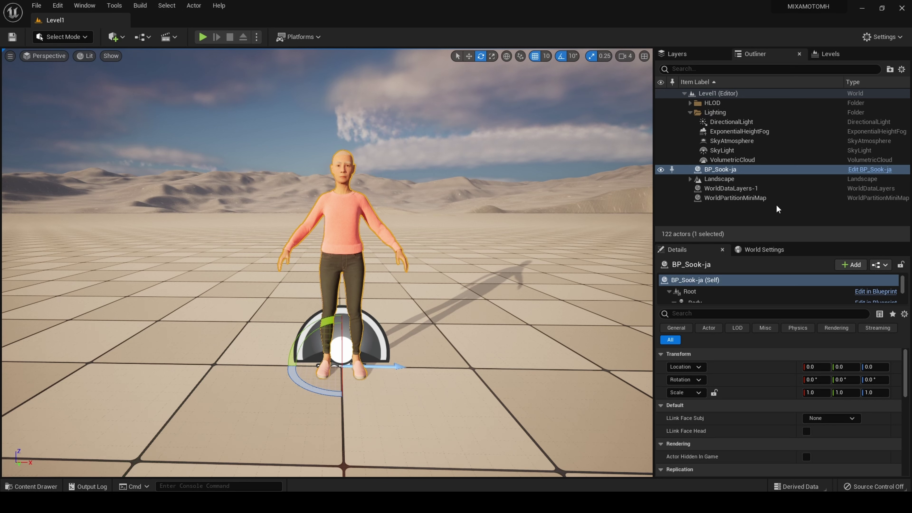
left_click(857, 169)
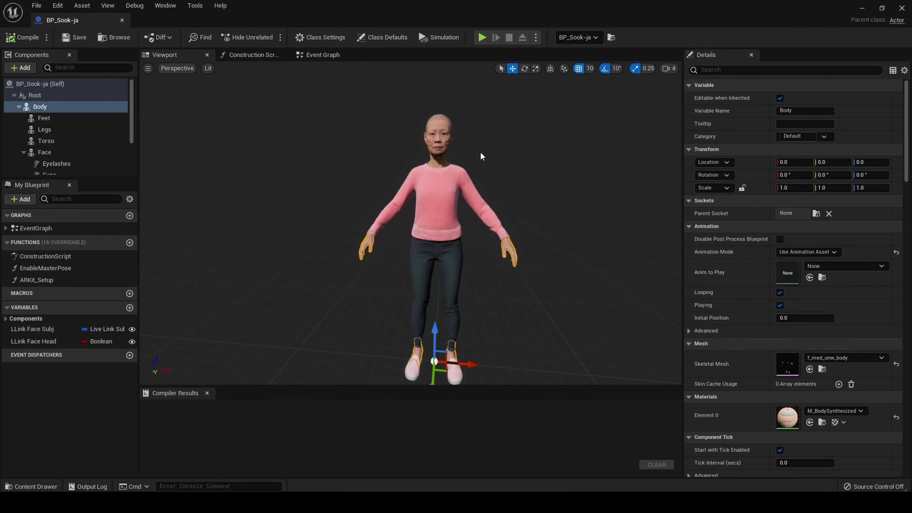
left_click(165, 56)
left_click(54, 107)
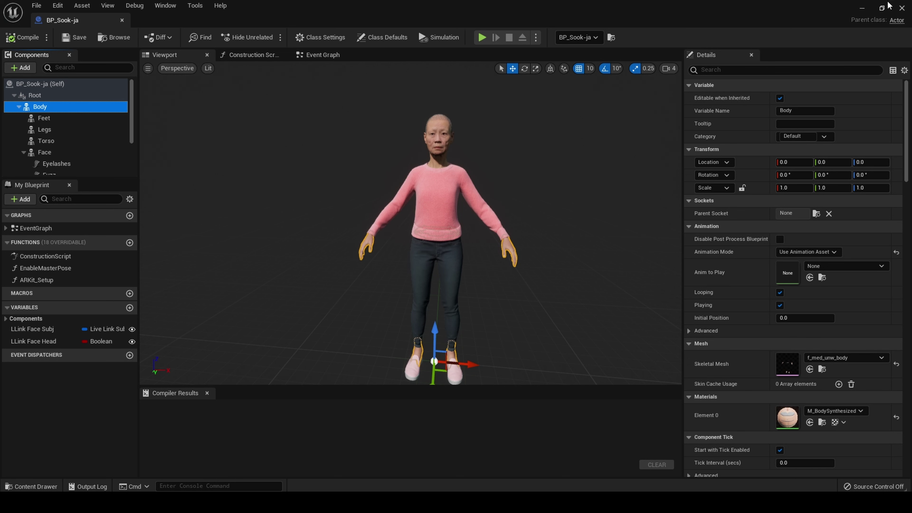
left_click(901, 8)
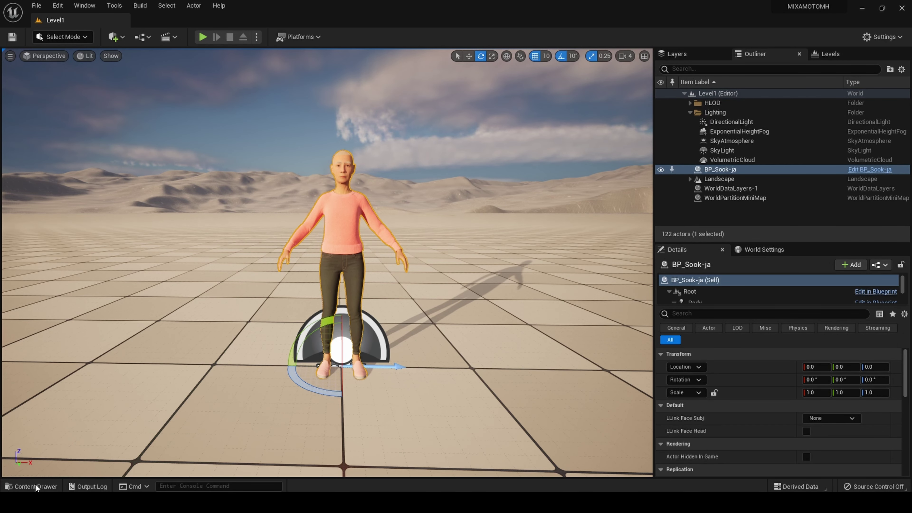
Create a second IK Rig in the IkRetargeting folder, using the f_med_unw_body_preview skeletal mesh.
left_click(35, 485)
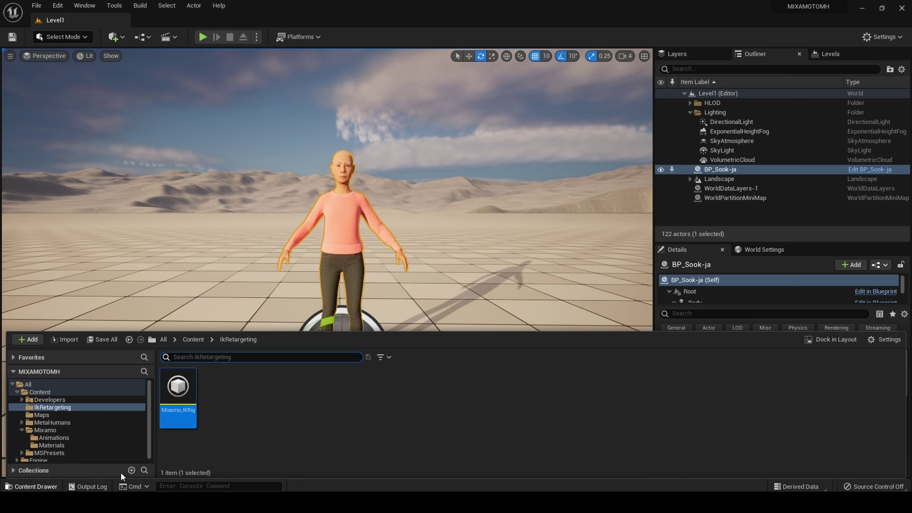
right_click(242, 405)
mouse_move(311, 226)
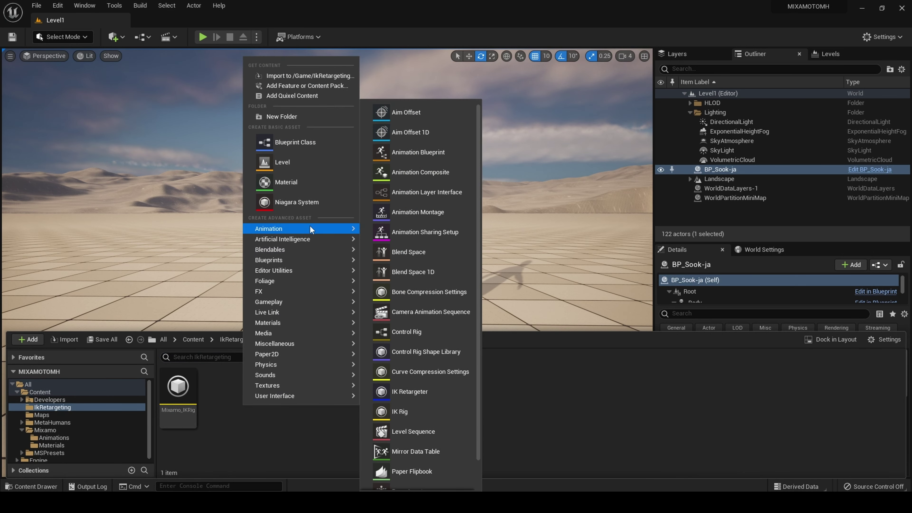
left_click(413, 412)
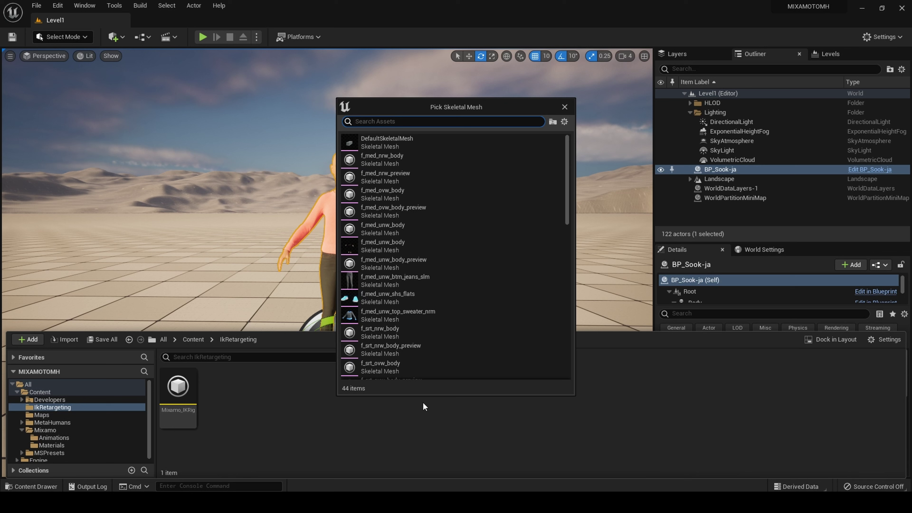
type("f")
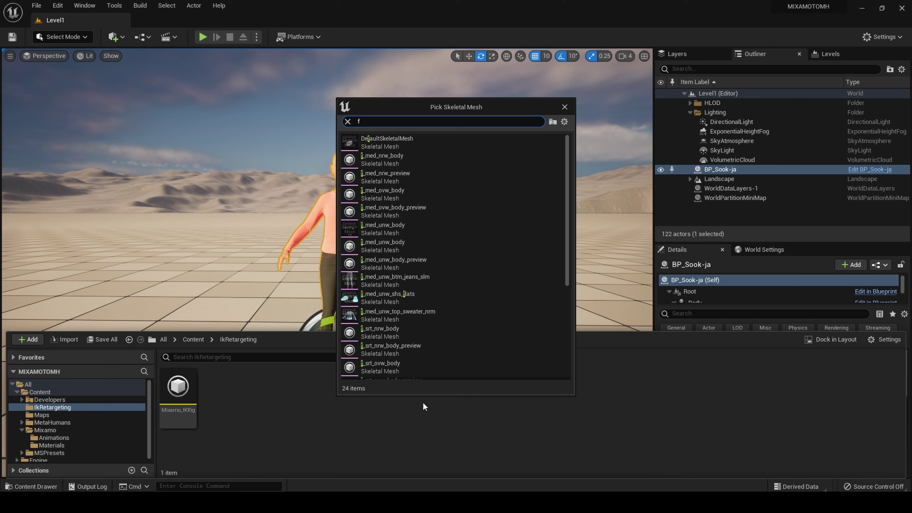
type("_med")
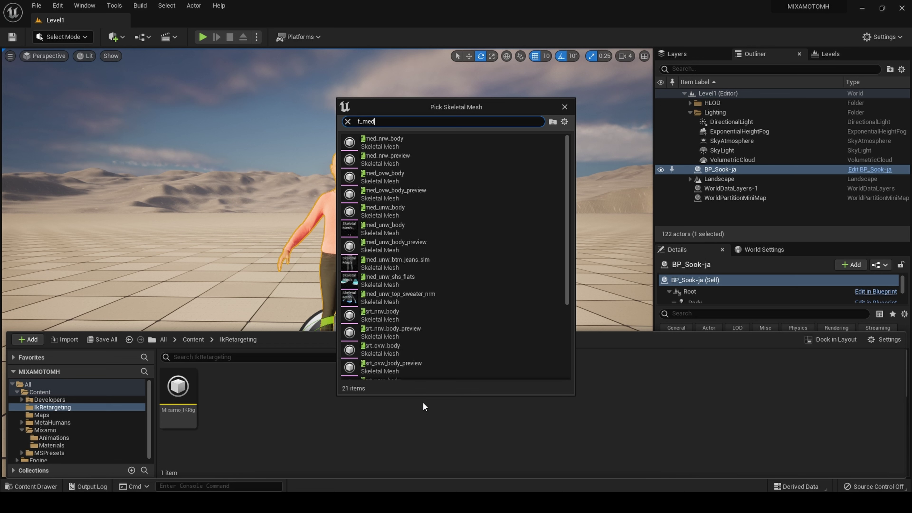
type("_")
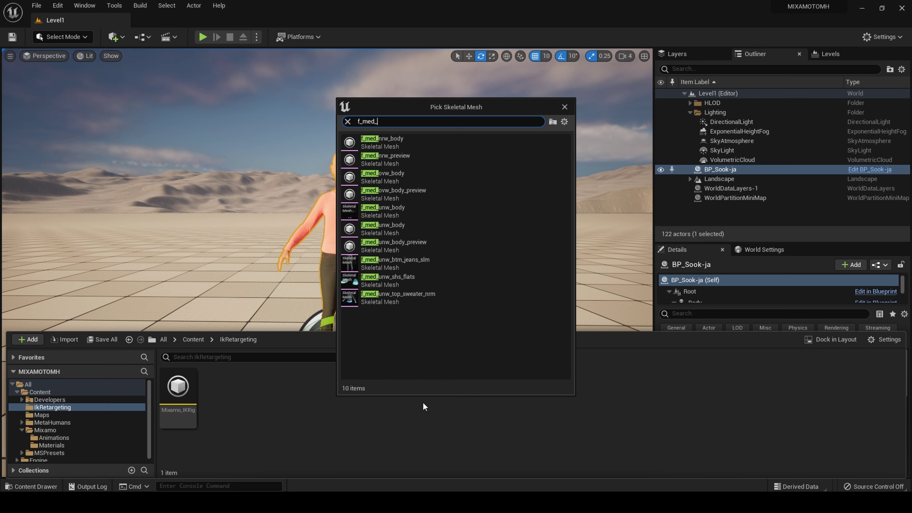
type("unw")
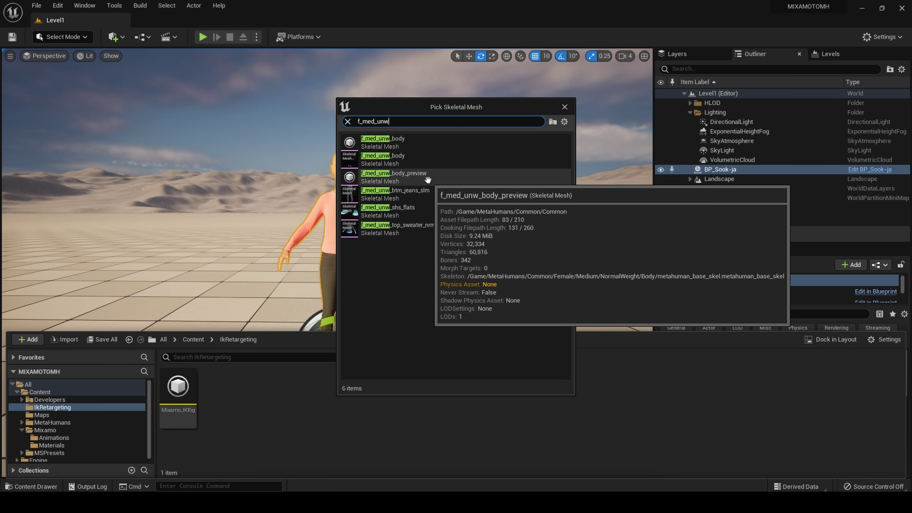
left_click(427, 180)
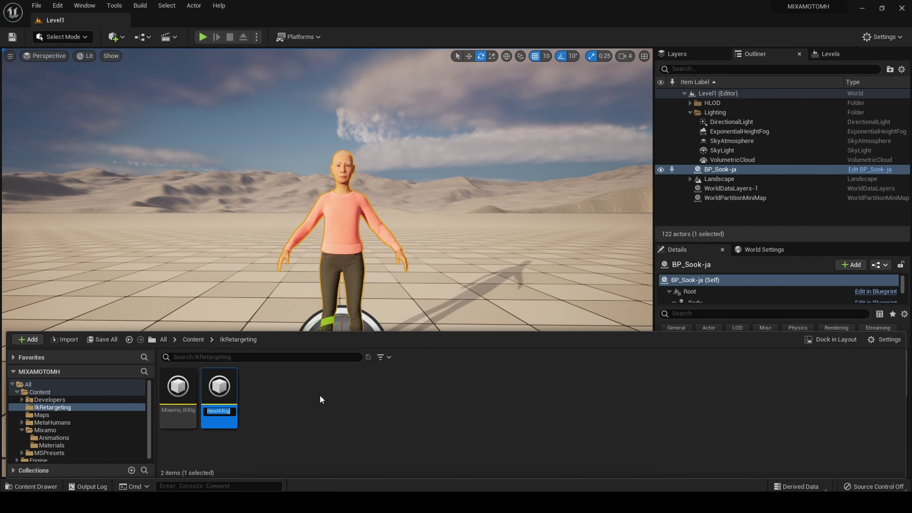
Name the new IK Rig asset MH_IKRig and deselect it.
key("BackSpace")
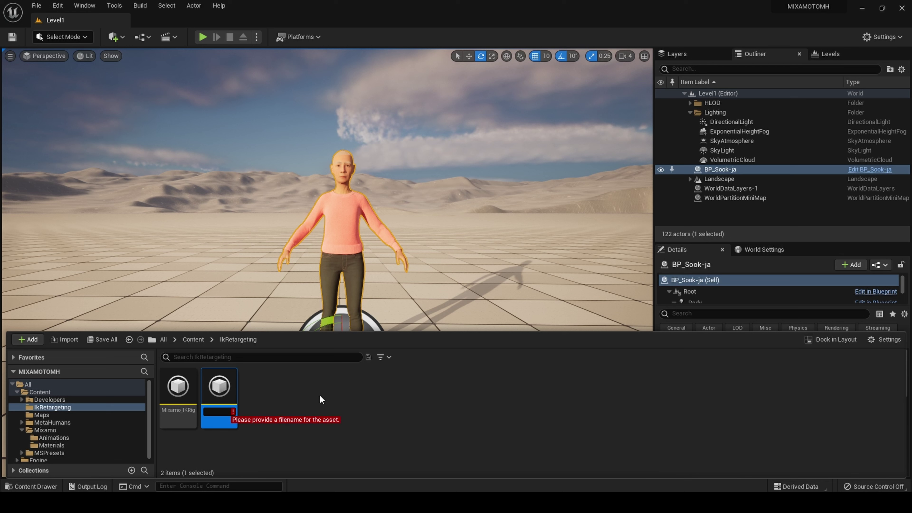
type("M")
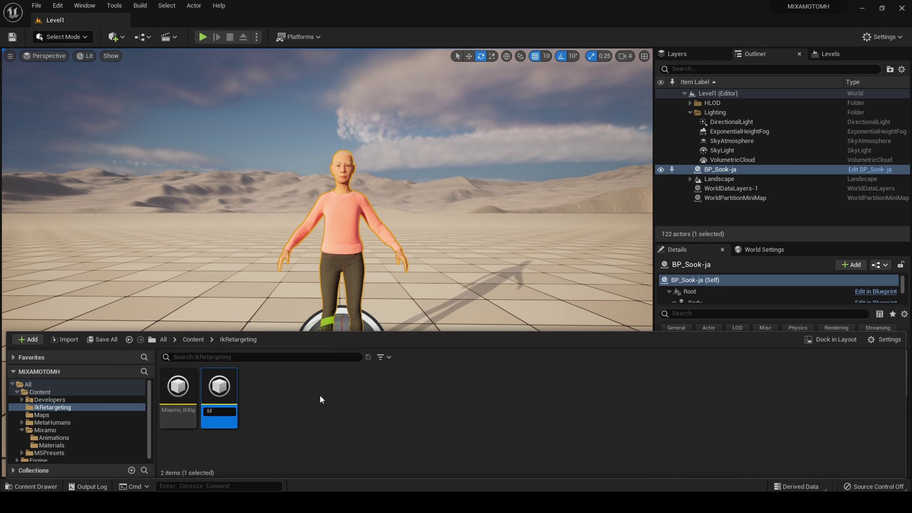
type("H_")
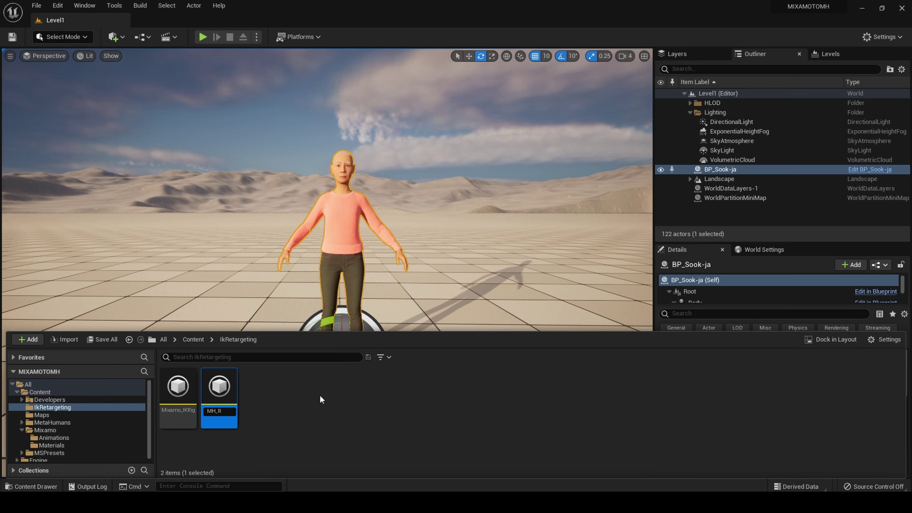
type("IKR")
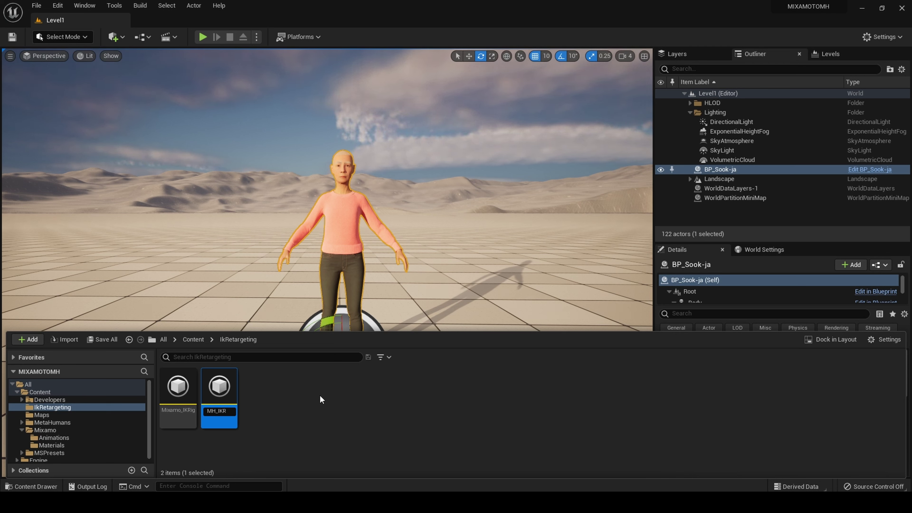
type("ig")
key("Return")
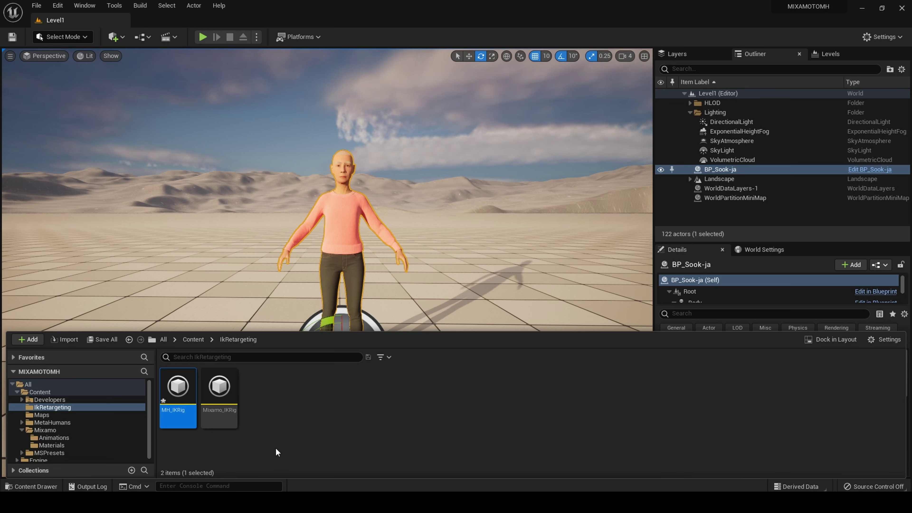
left_click(278, 467)
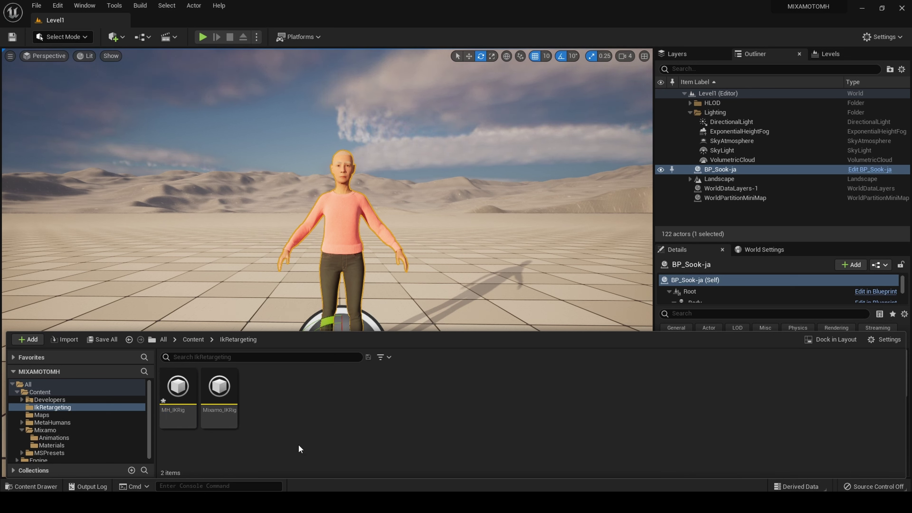
Open Mixamo_IKRig and examine the Mixamo mesh and its skeleton in the preview.
double_click(224, 411)
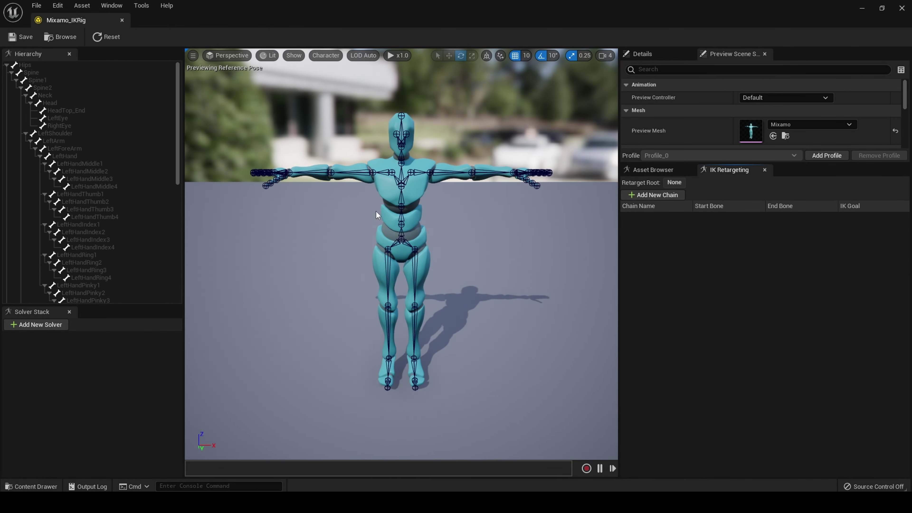
left_click_drag(375, 211, 355, 192)
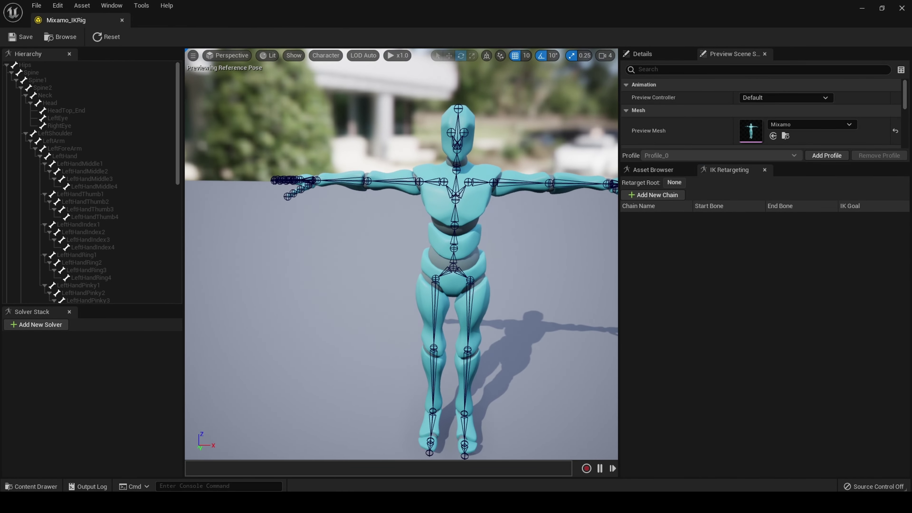
scroll(531, 314, "down", 2)
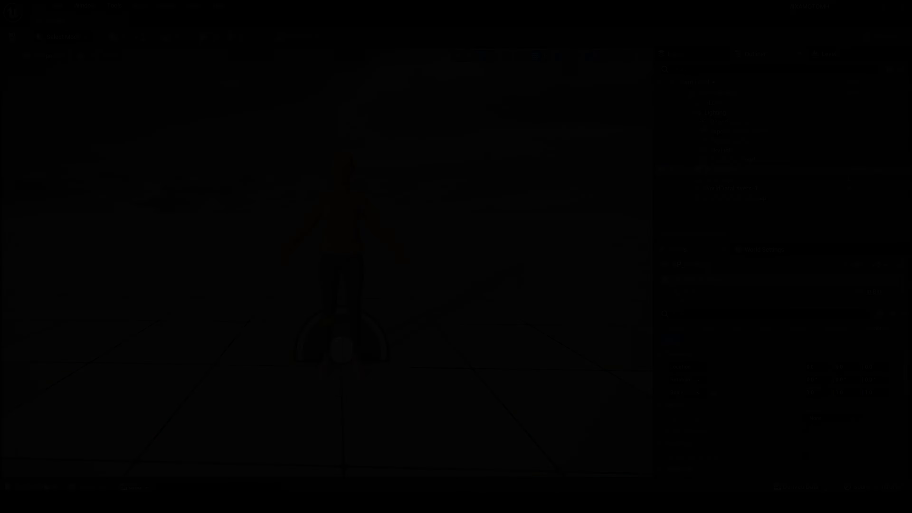
Open MH_IKRig, check which preview mesh is assigned among the available skeletal meshes, and close the editor.
left_click(31, 486)
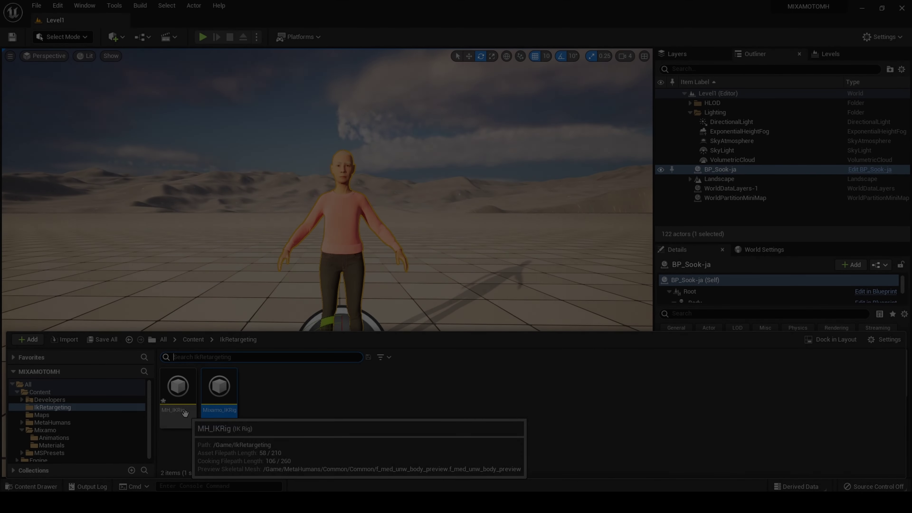
left_click(184, 413)
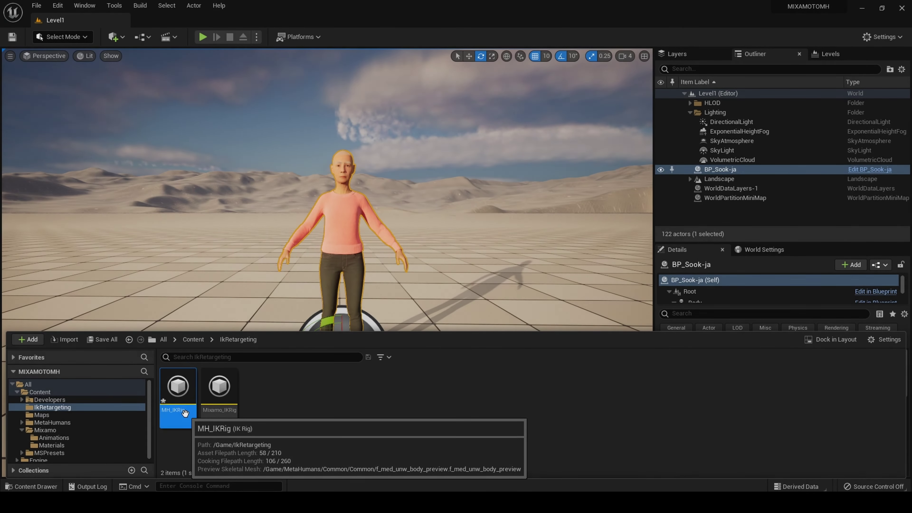
double_click(185, 413)
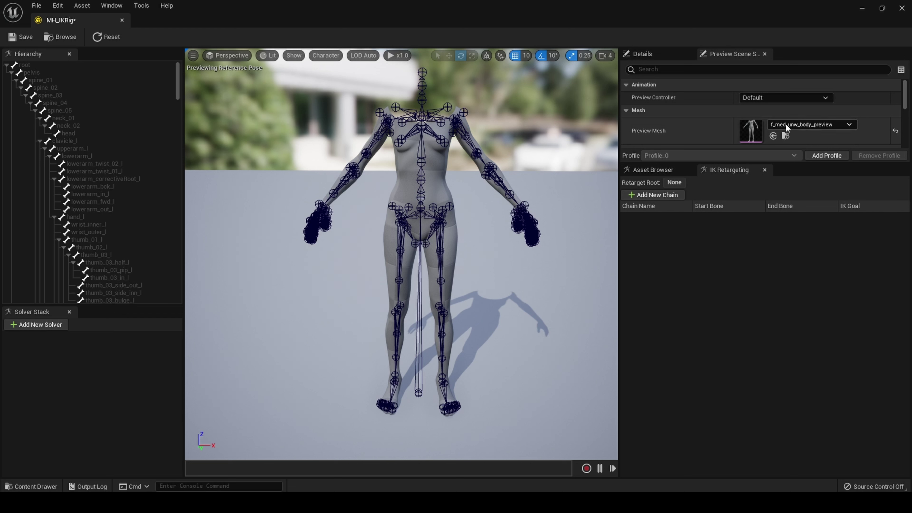
left_click(810, 126)
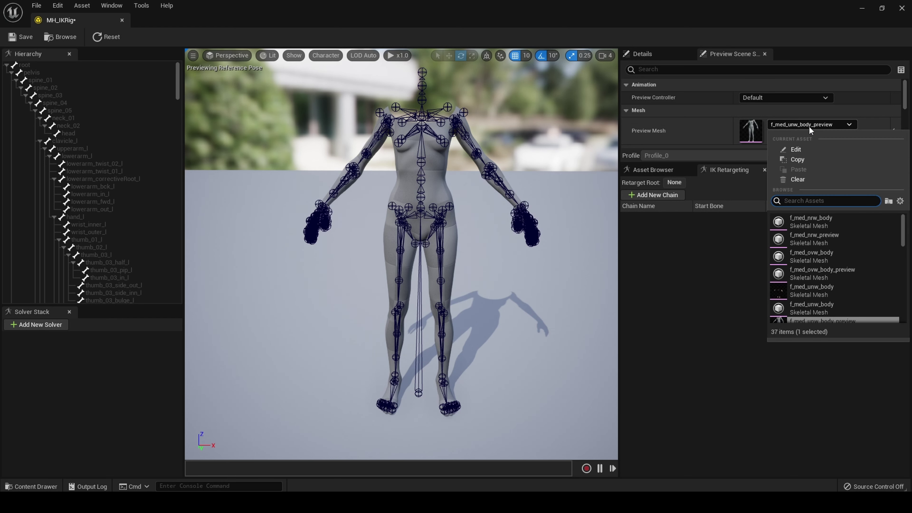
scroll(835, 289, "down", 1)
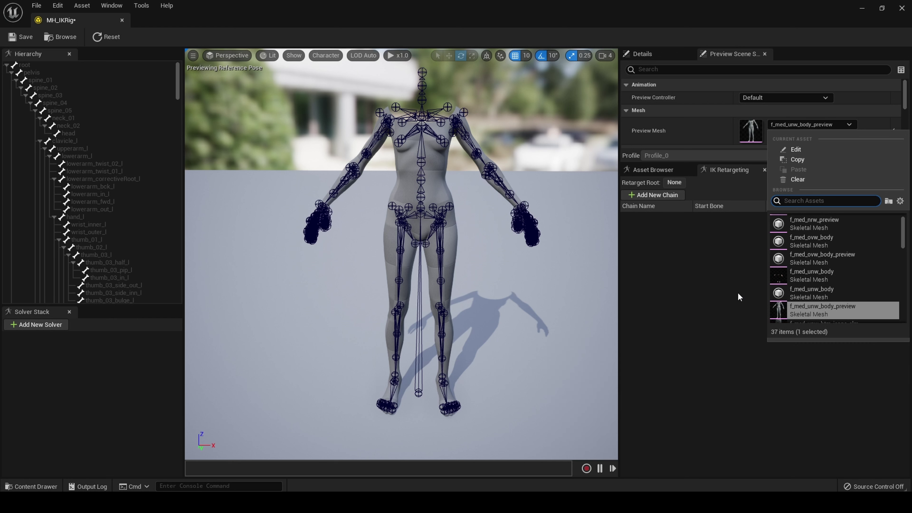
left_click(739, 294)
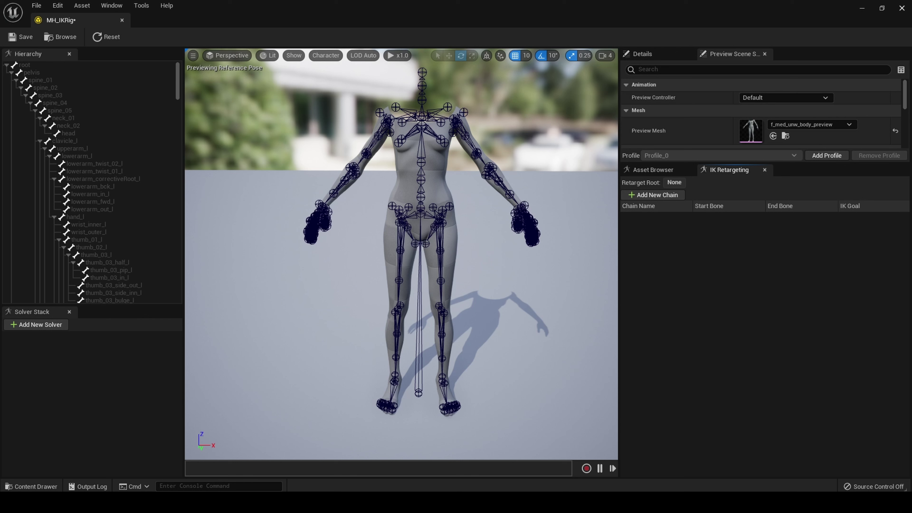
left_click(902, 8)
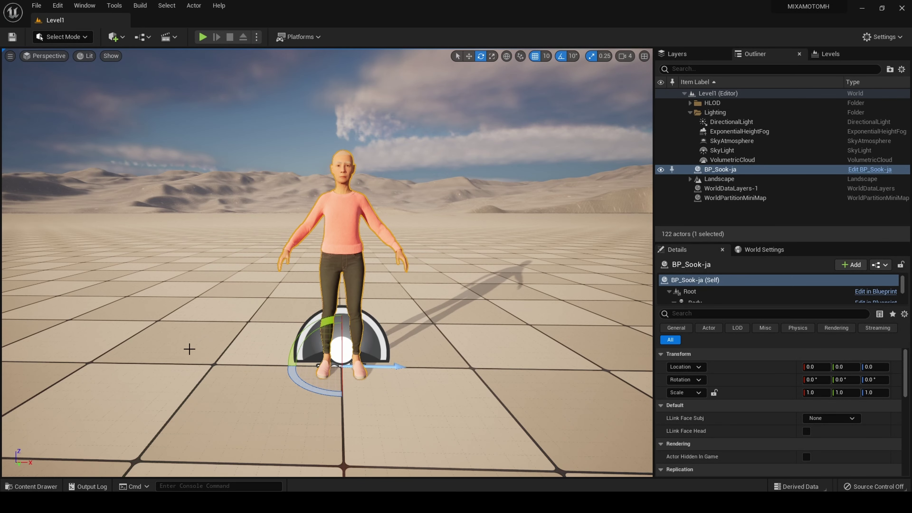
Open Mixamo_IKRig and set the Hips bone as the retarget root.
left_click(31, 486)
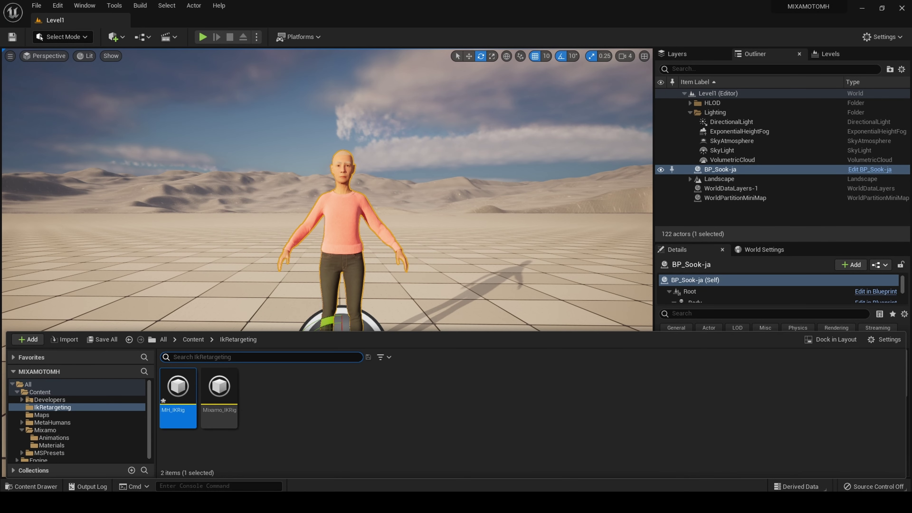
double_click(216, 394)
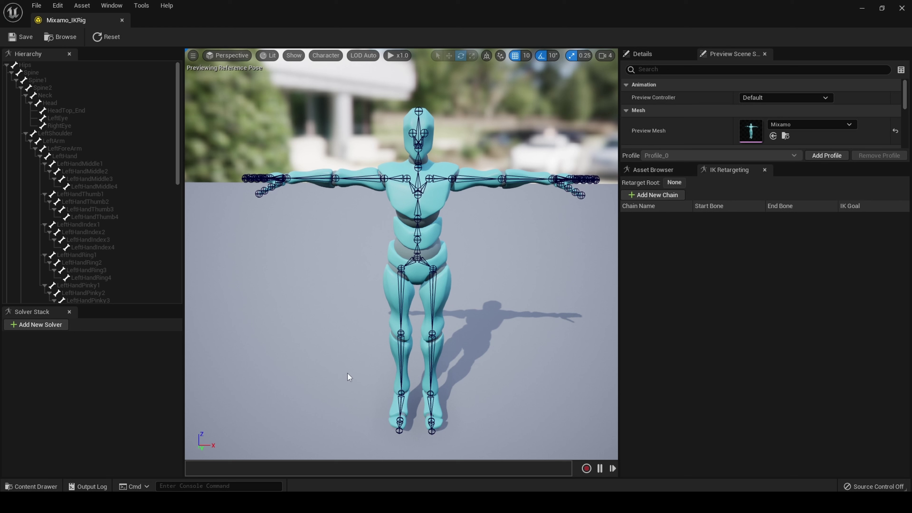
left_click(26, 65)
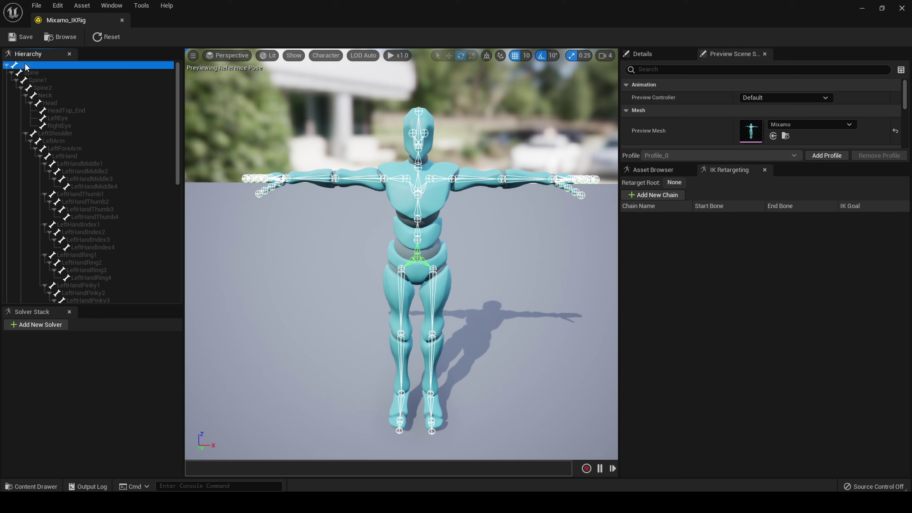
right_click(26, 66)
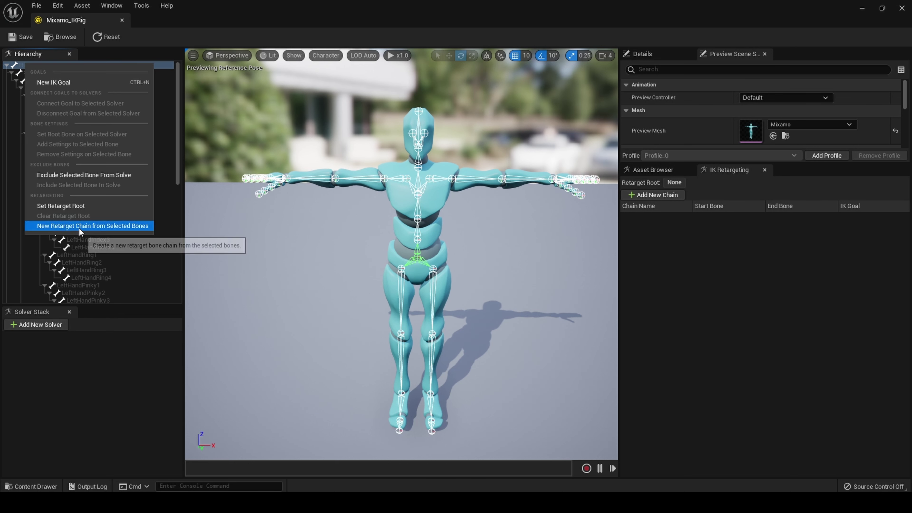
left_click(78, 207)
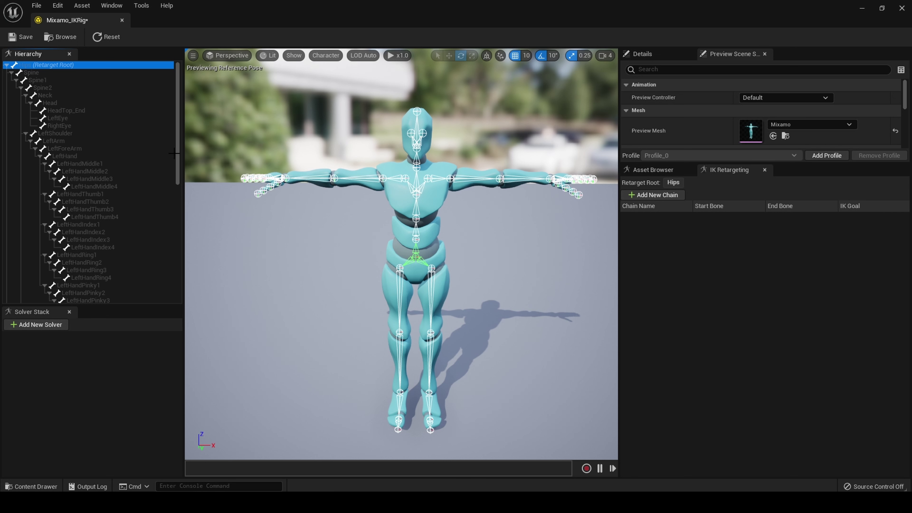
Create a retarget chain named Spine running from the Spine bone to the Neck bone, and select it in the chain list.
left_click(31, 73)
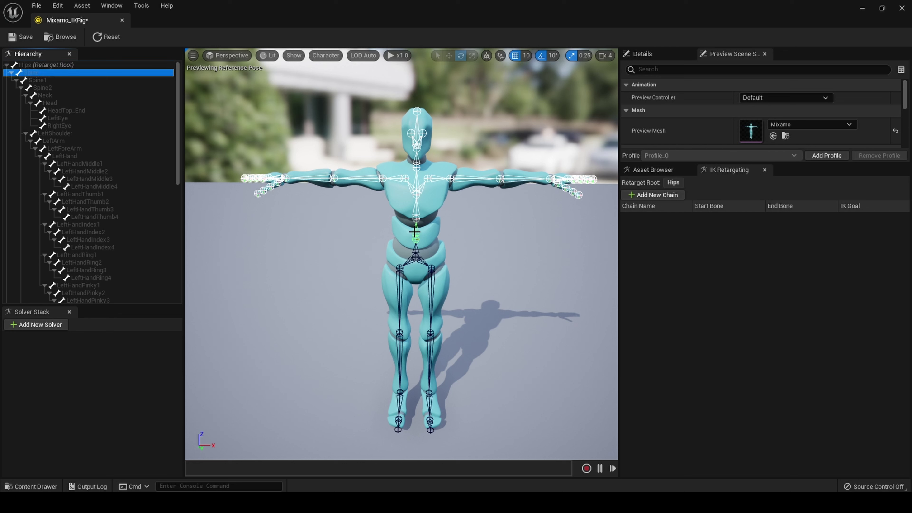
left_click(414, 210)
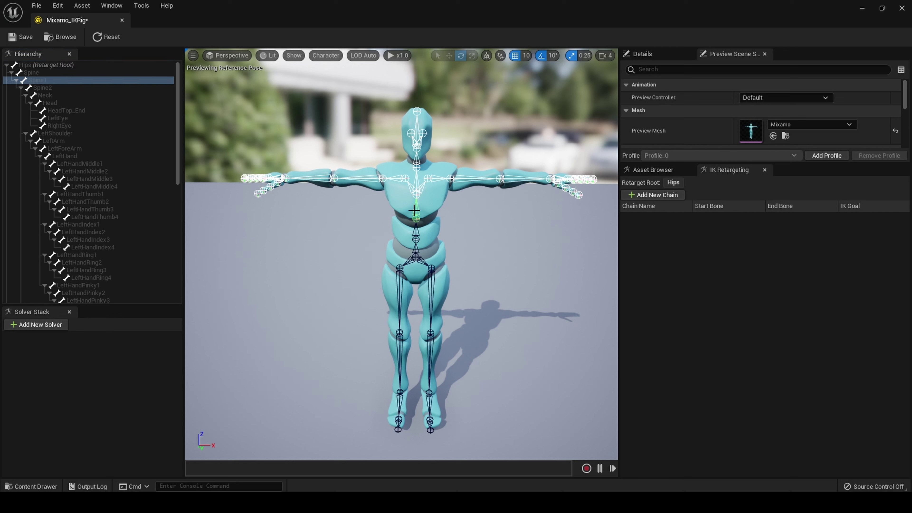
left_click(418, 190)
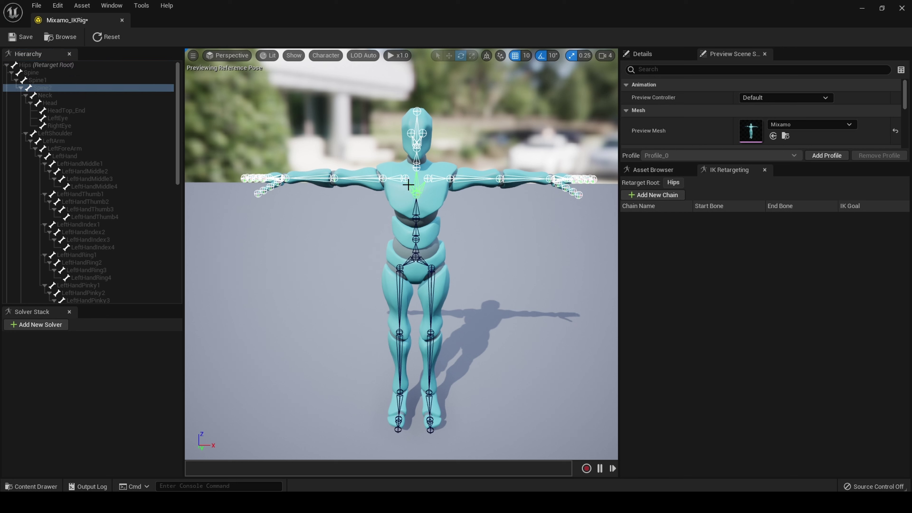
left_click(39, 79)
left_click(37, 73)
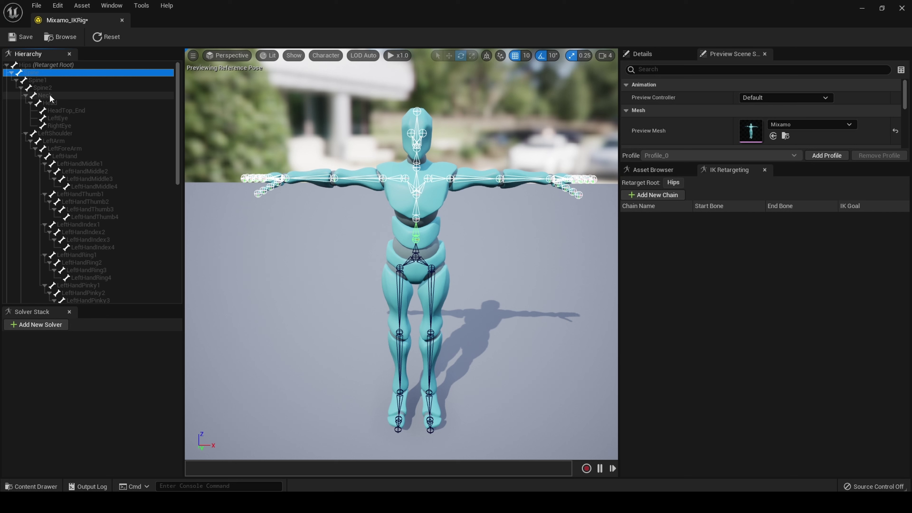
left_click(49, 94, "shift")
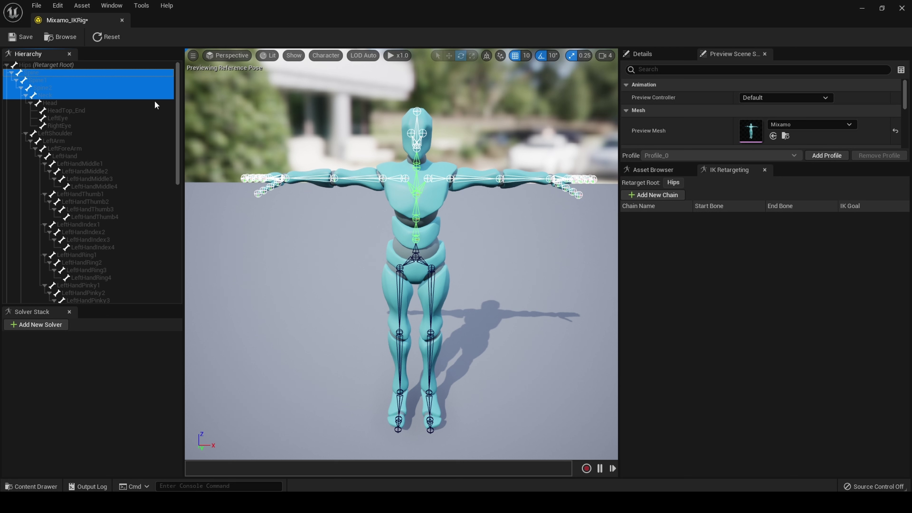
right_click(52, 89)
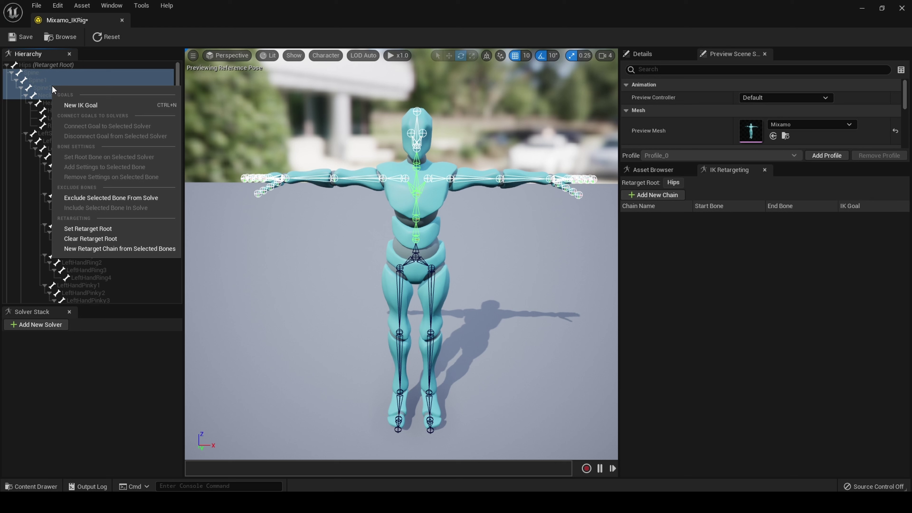
left_click(128, 249)
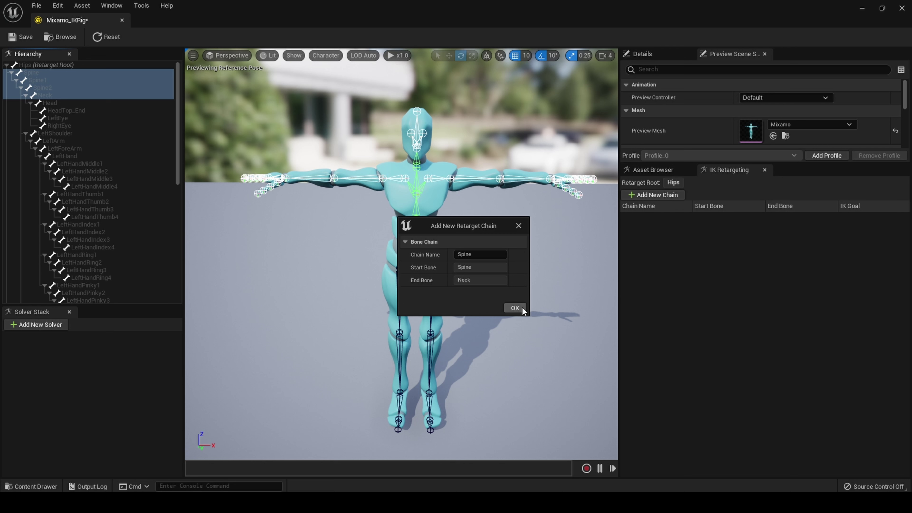
left_click(514, 308)
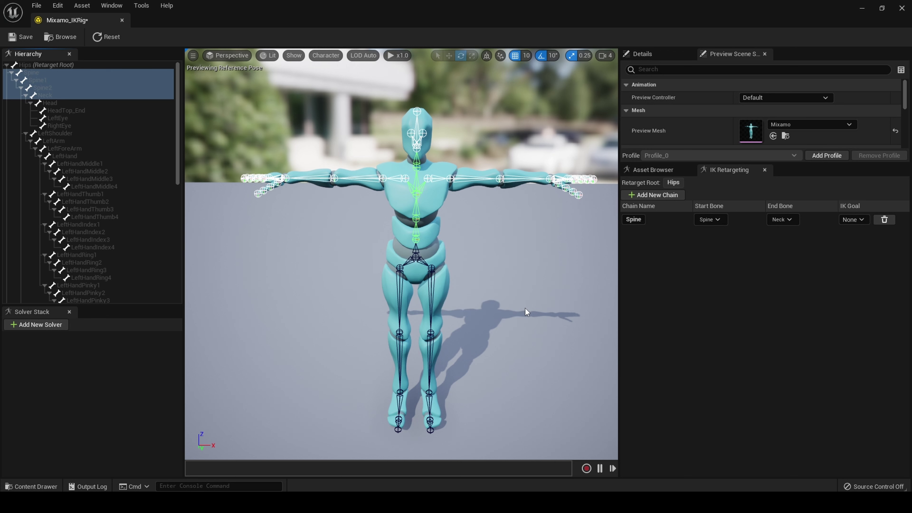
left_click(673, 217)
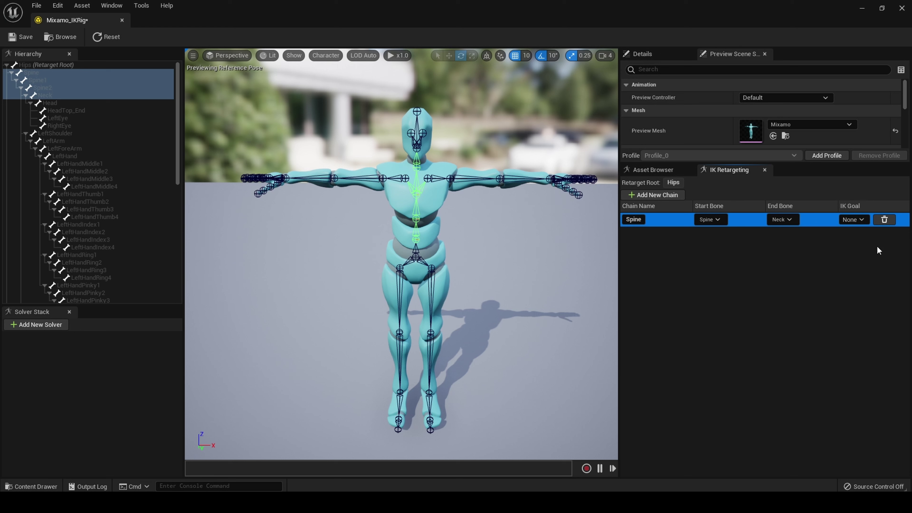
Create a retarget chain named Head from the Head bone and check the bones covered by the Head and Spine chains.
left_click(47, 103)
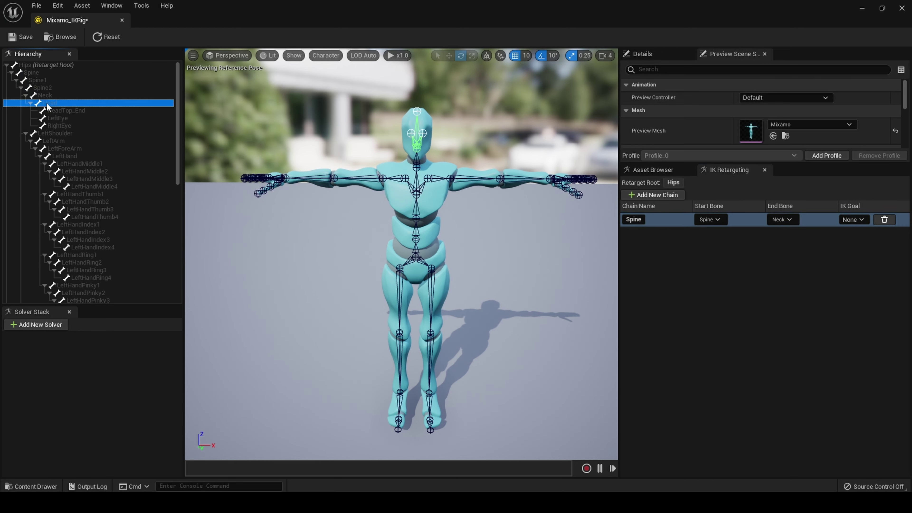
right_click(46, 103)
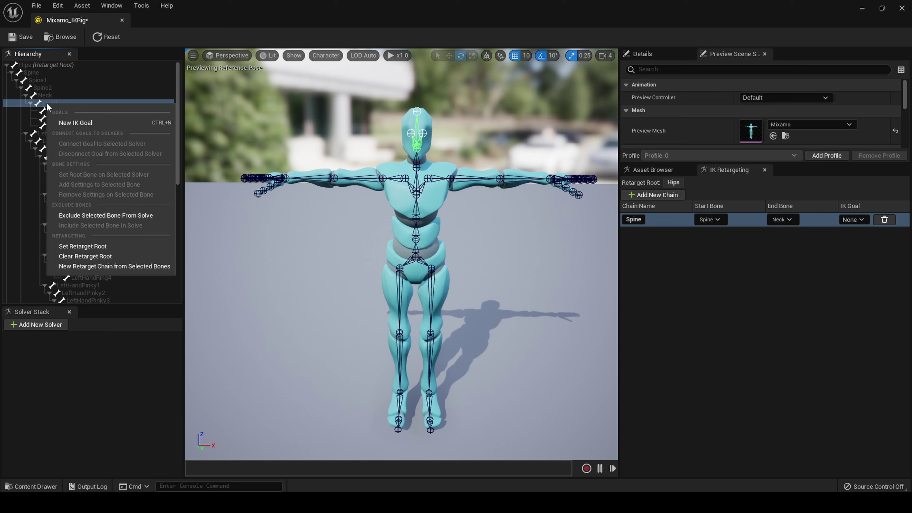
left_click(101, 267)
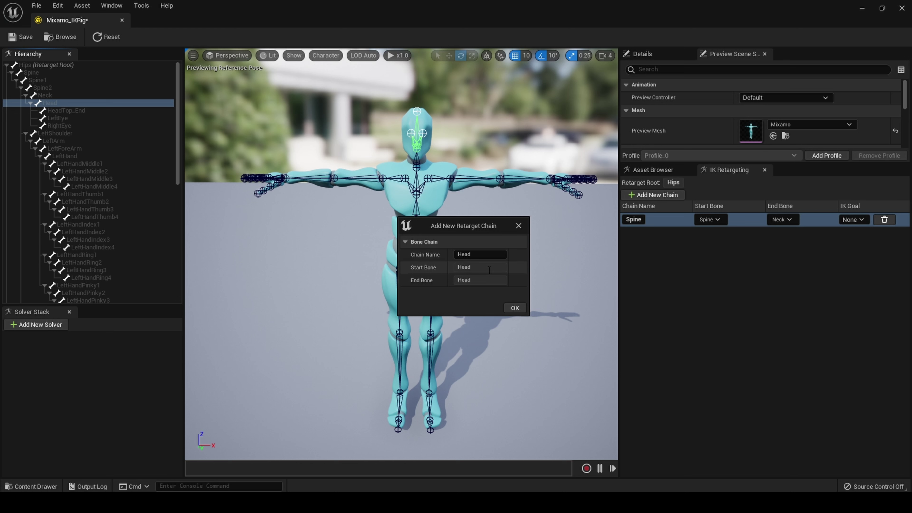
left_click(515, 308)
left_click(665, 238)
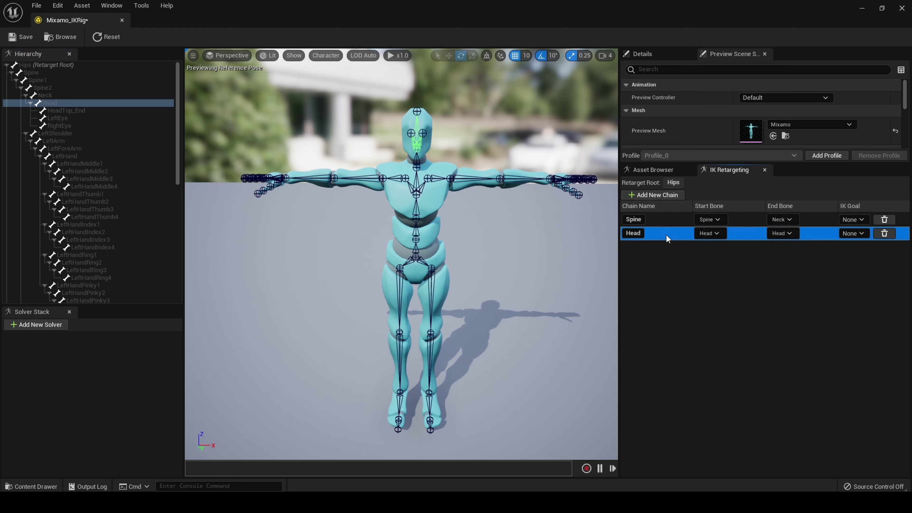
left_click(662, 220)
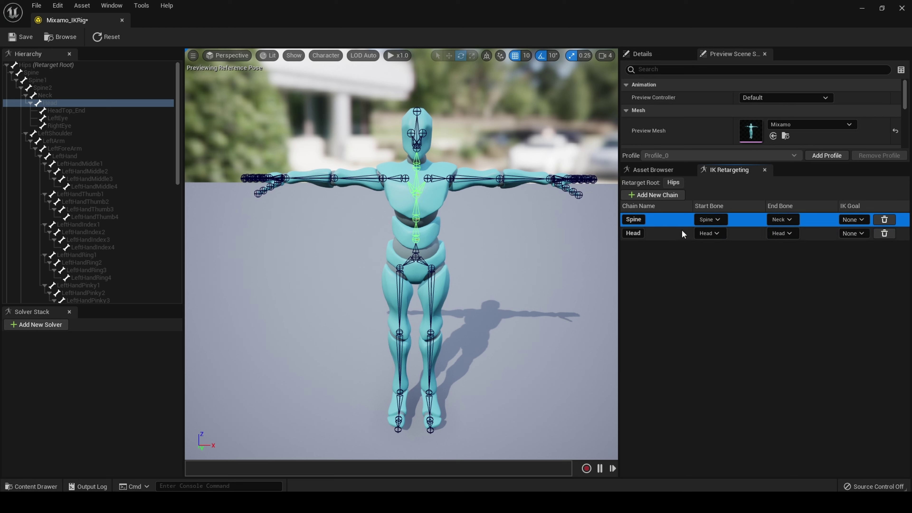
left_click(660, 231)
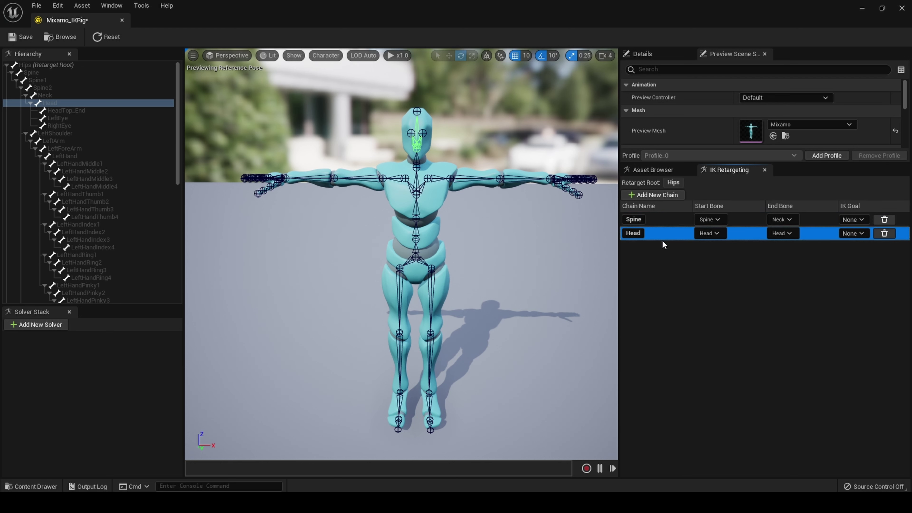
left_click(662, 259)
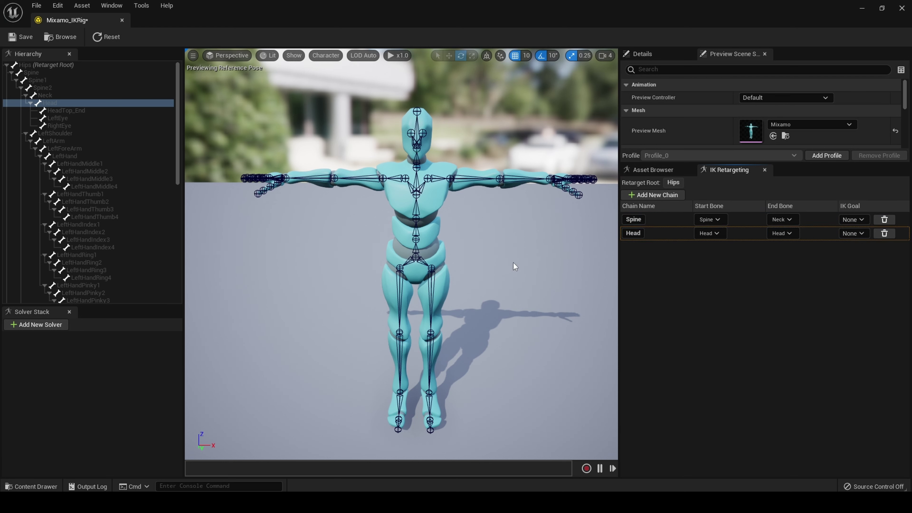
Create a retarget chain from the RightShoulder bone and name it clavicle_r.
left_click(397, 178)
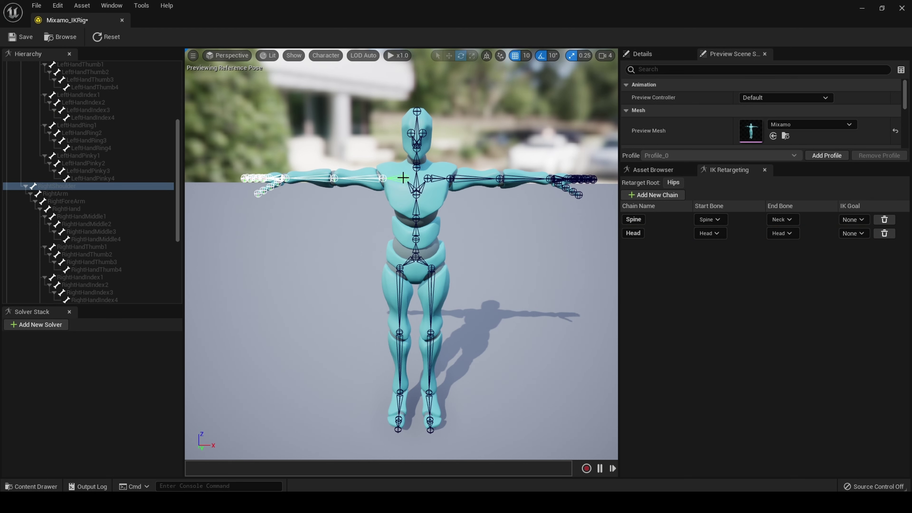
right_click(51, 187)
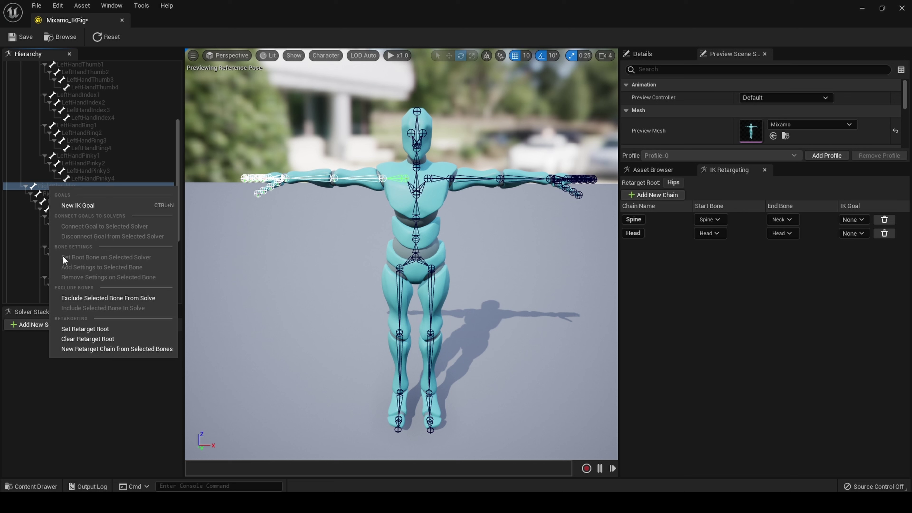
left_click(92, 348)
left_click(492, 254)
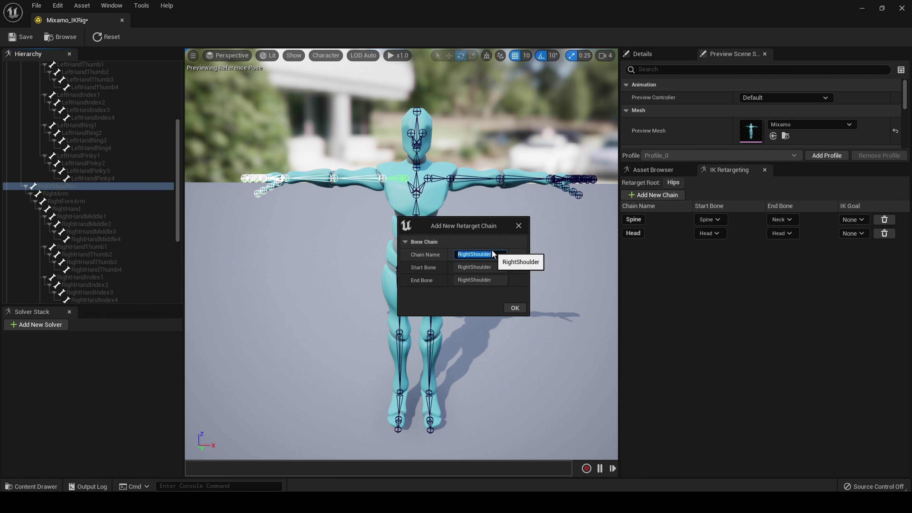
key("BackSpace")
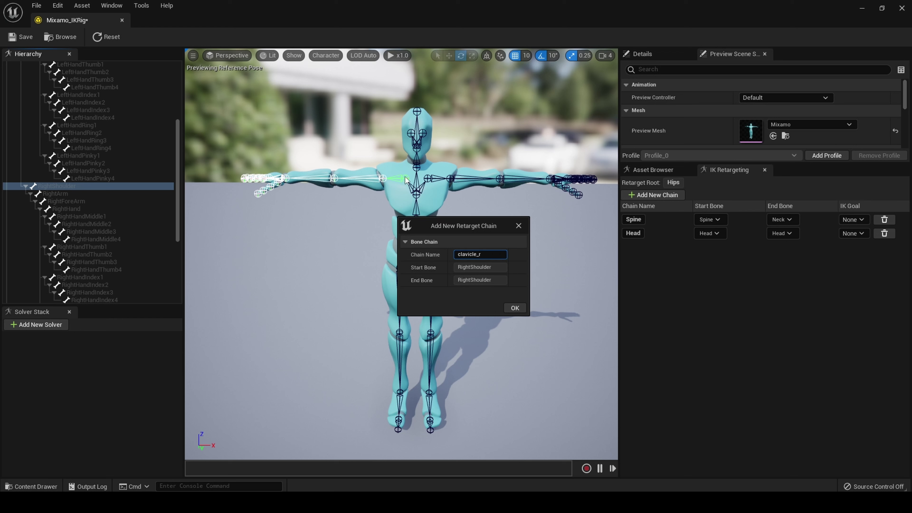
left_click(515, 307)
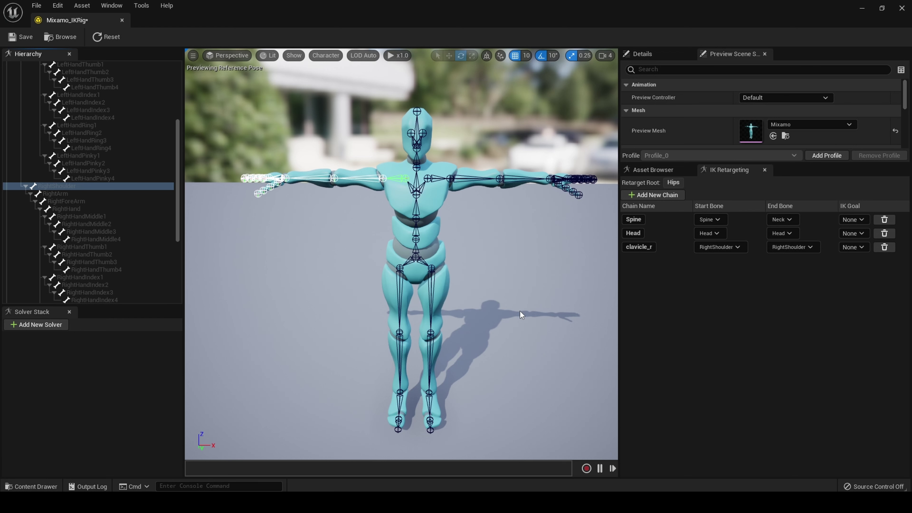
Create a retarget chain from the LeftShoulder bone and name it clavicle_l.
left_click(433, 182)
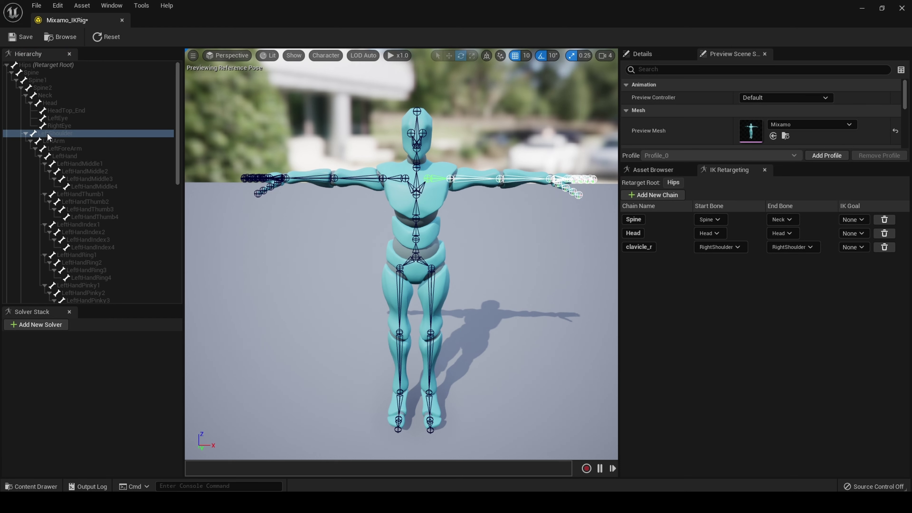
right_click(47, 132)
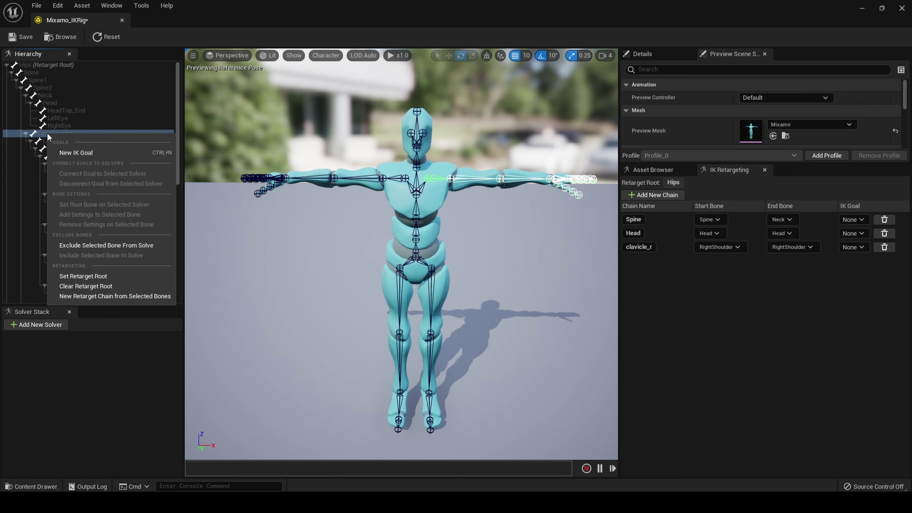
left_click(87, 297)
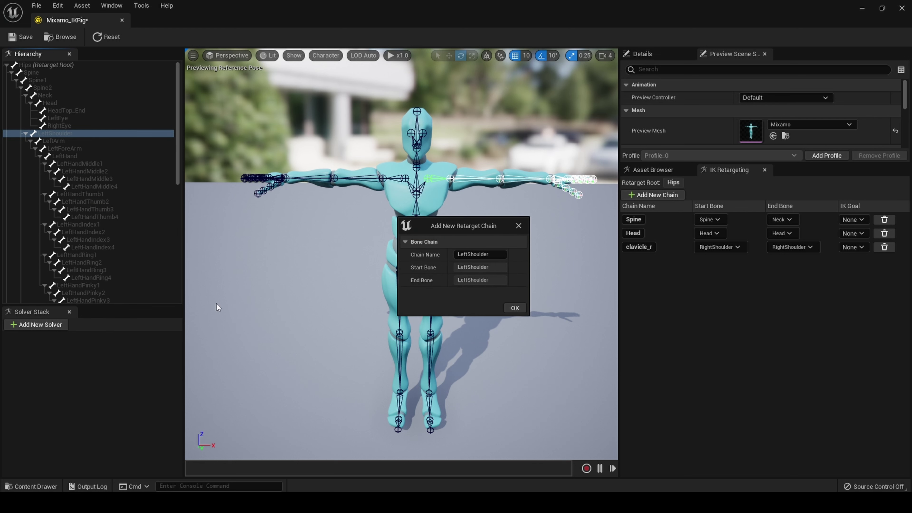
double_click(481, 254)
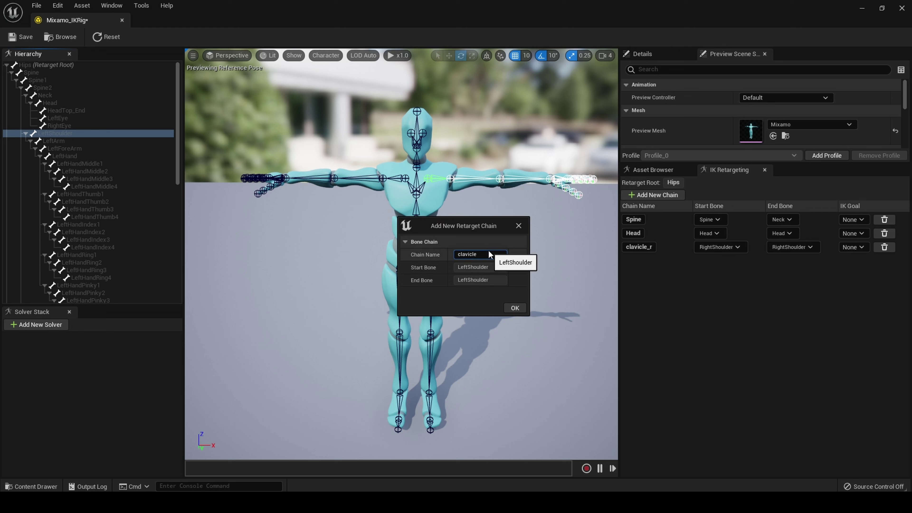
left_click(515, 307)
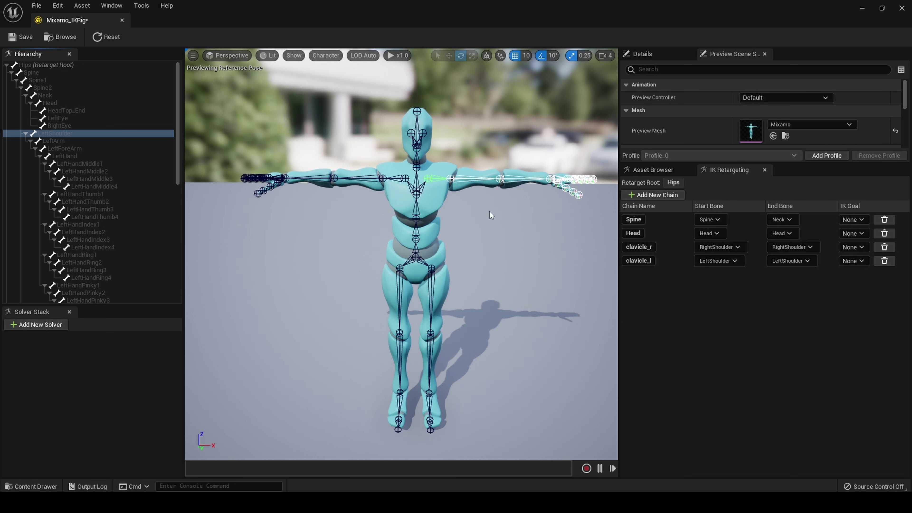
Create a retarget chain from the RightArm bone and name it upperarm_l.
scroll(54, 180, "down", 5)
left_click(54, 186)
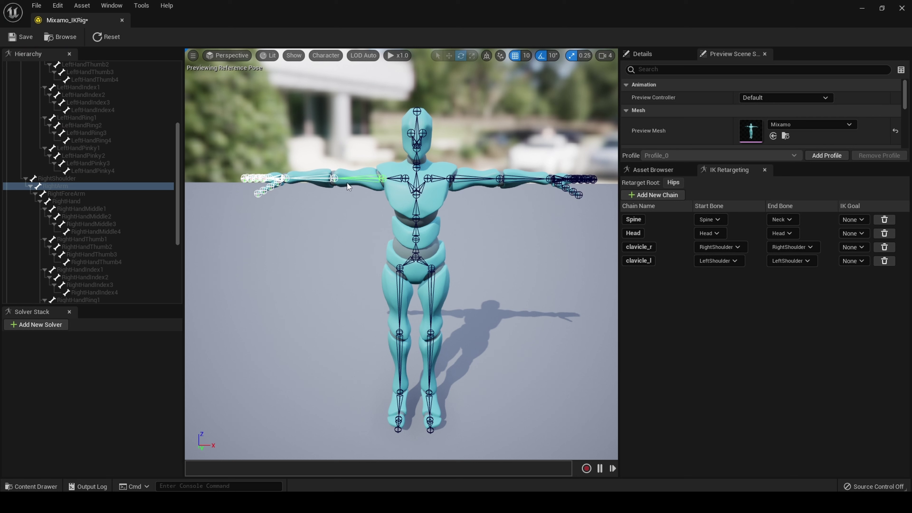
left_click(55, 188)
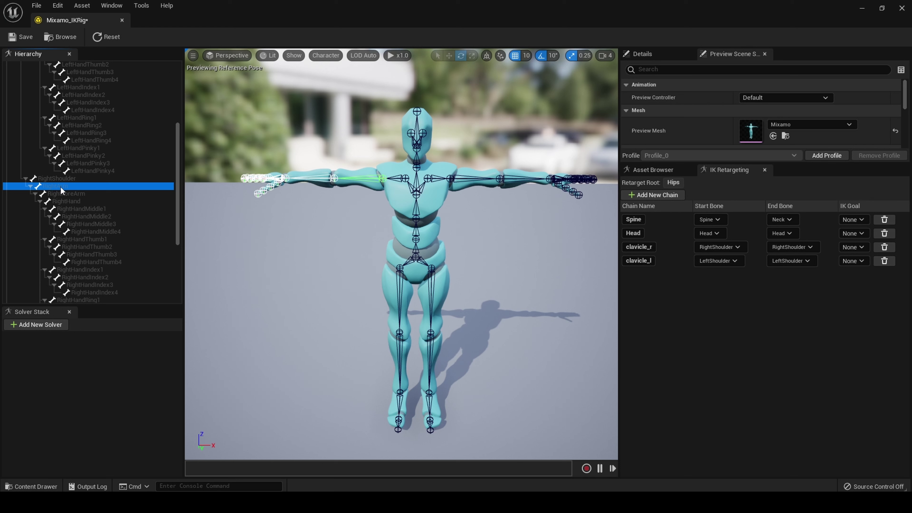
right_click(60, 186)
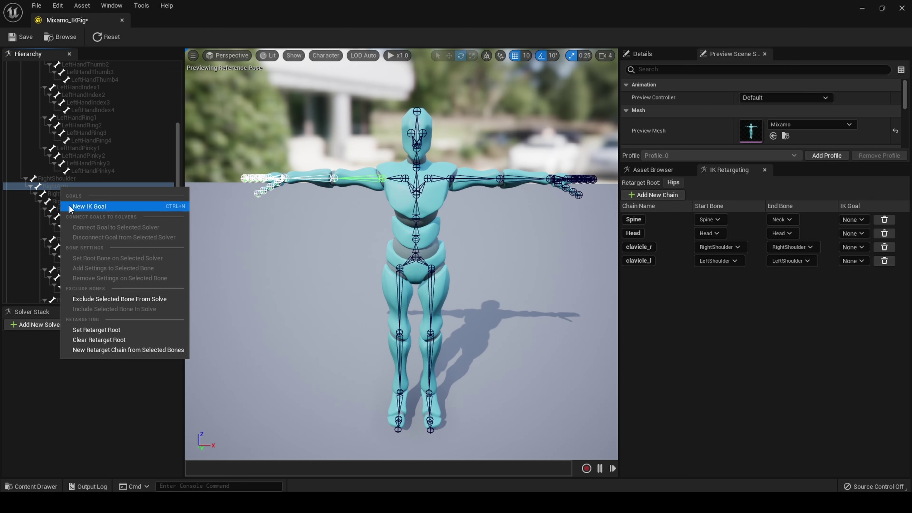
left_click(109, 351)
left_click(492, 255)
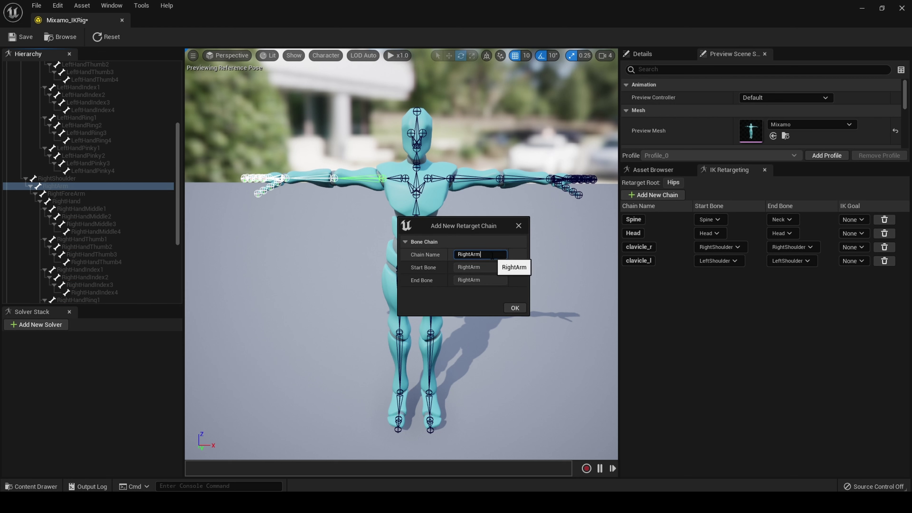
key("BackSpace")
type("u")
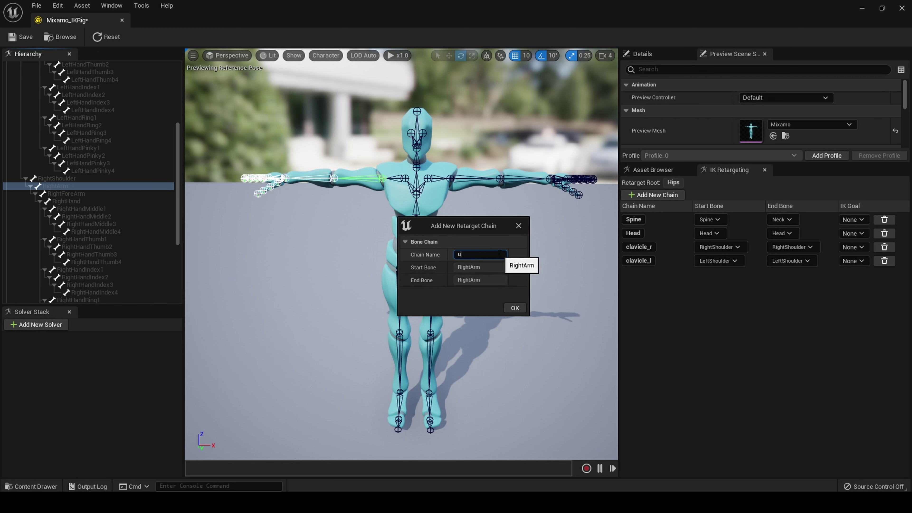
type("pperarm_l")
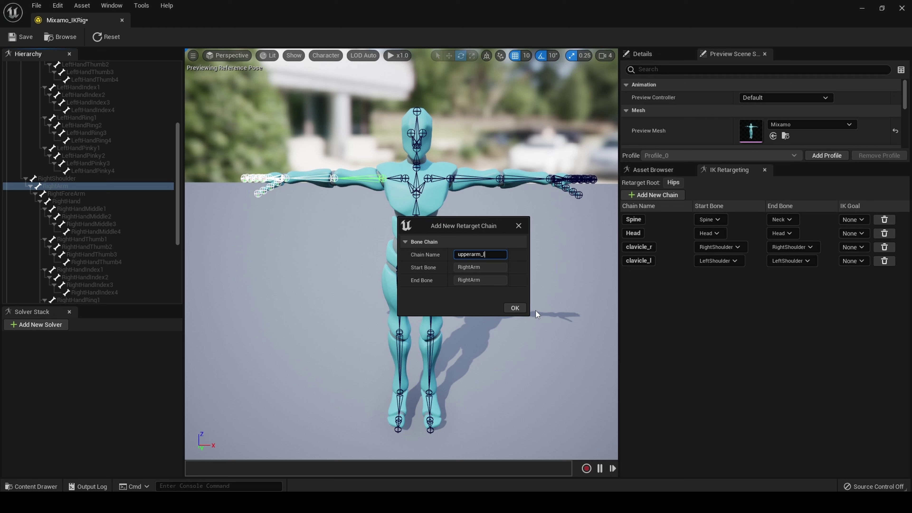
left_click(516, 310)
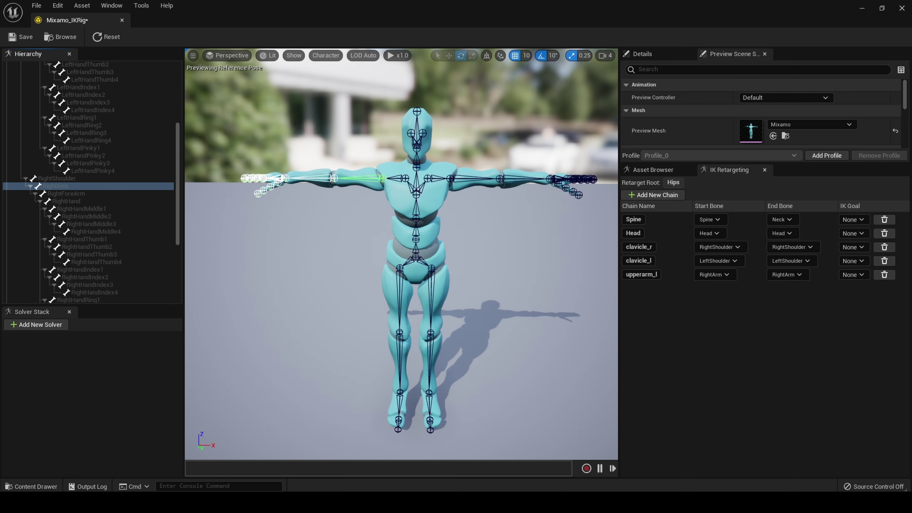
Create a retarget chain from the LeftArm bone, entering upperarm_l as its name.
left_click(474, 179)
left_click(54, 141)
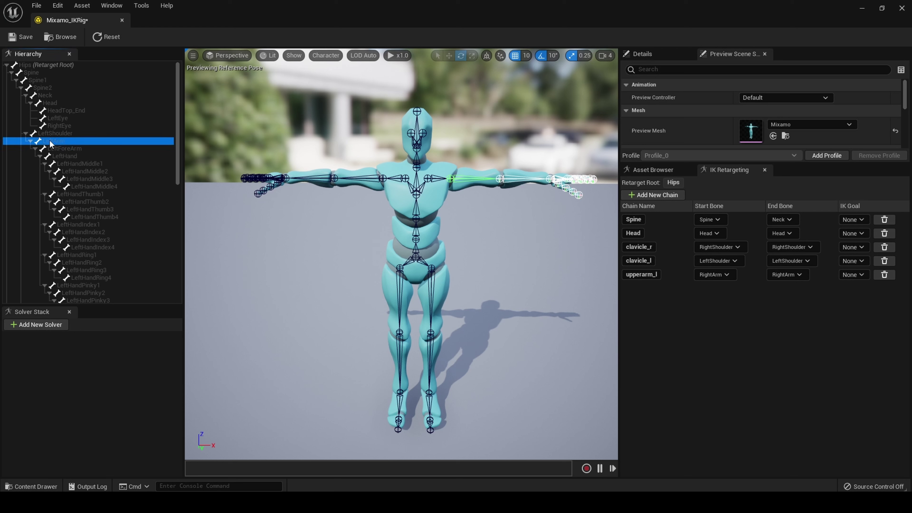
right_click(50, 143)
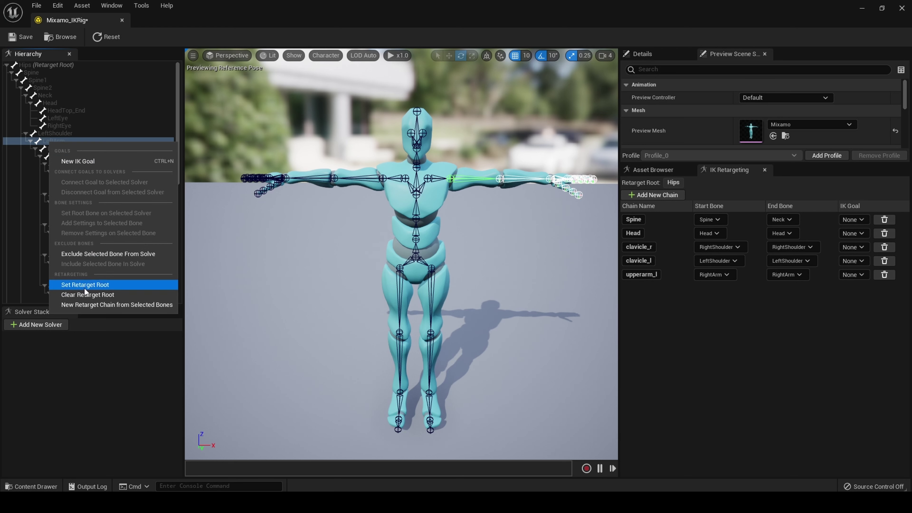
left_click(86, 304)
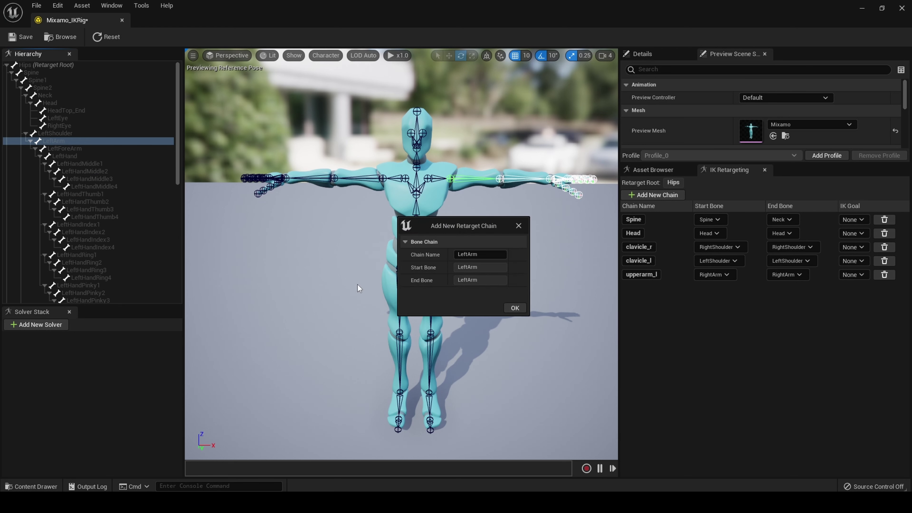
left_click(494, 255)
key("BackSpace")
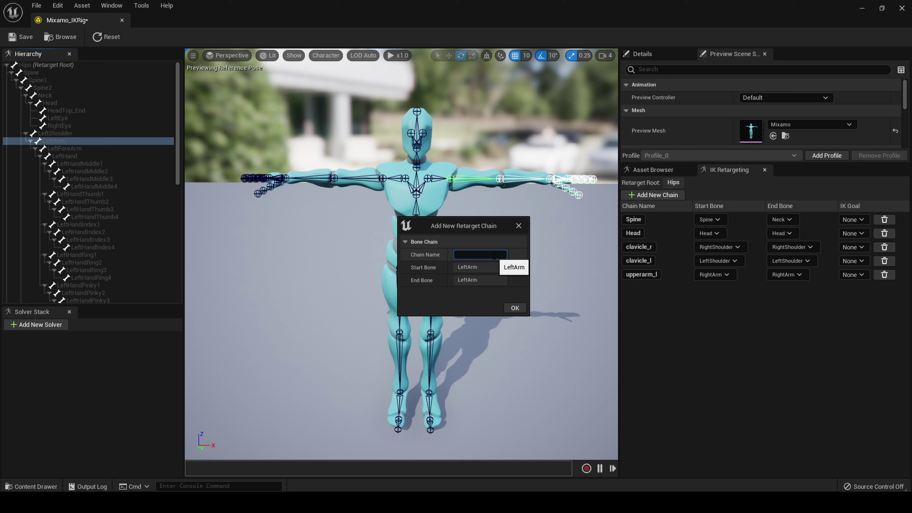
type("upperarm_")
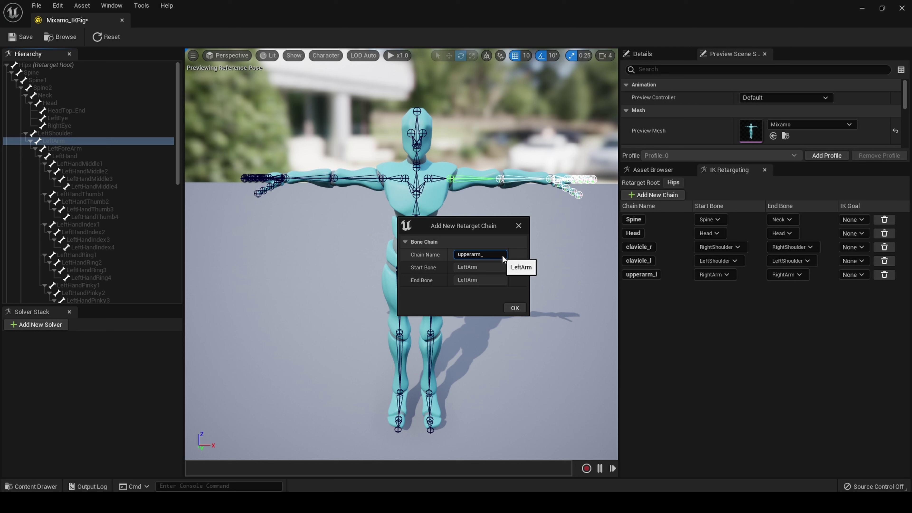
type("l")
left_click(511, 307)
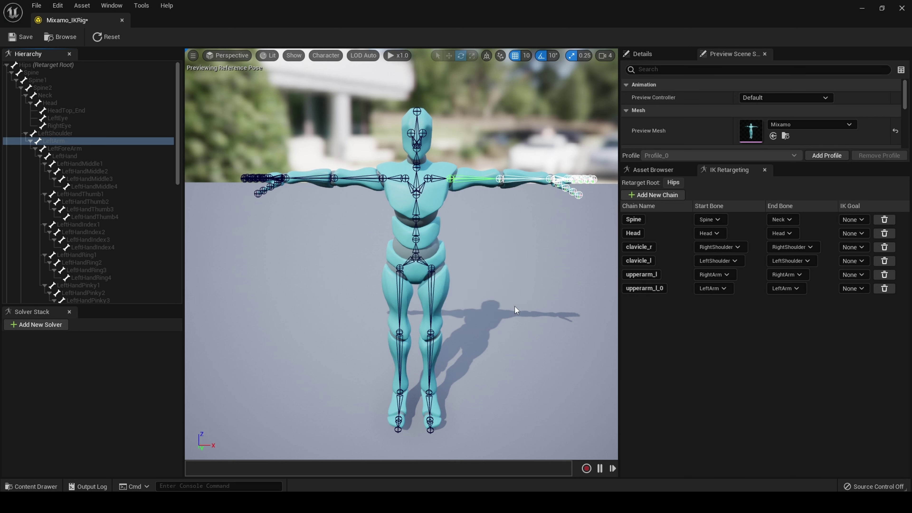
Rename the RightArm chain to upperarm_r and the LeftArm chain to upperarm_l.
left_click(659, 276)
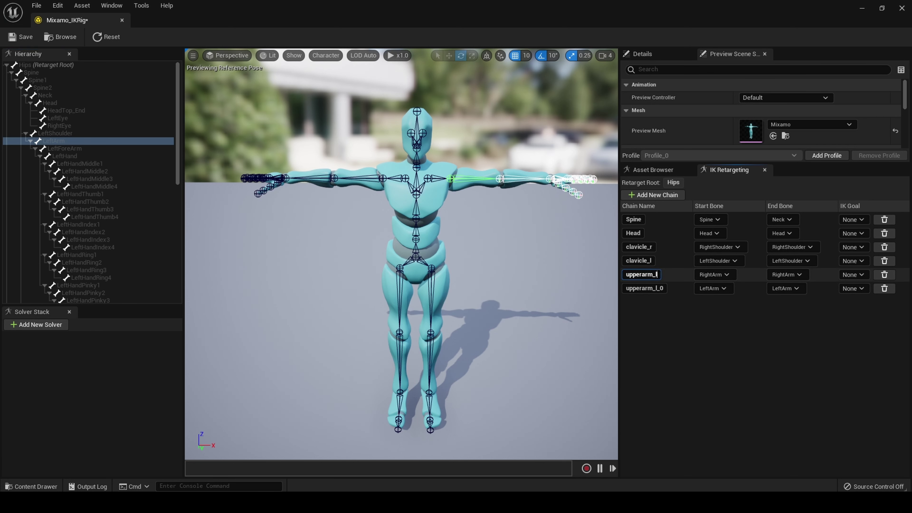
double_click(664, 286)
key("BackSpace")
key("BackSpace")
key("Return")
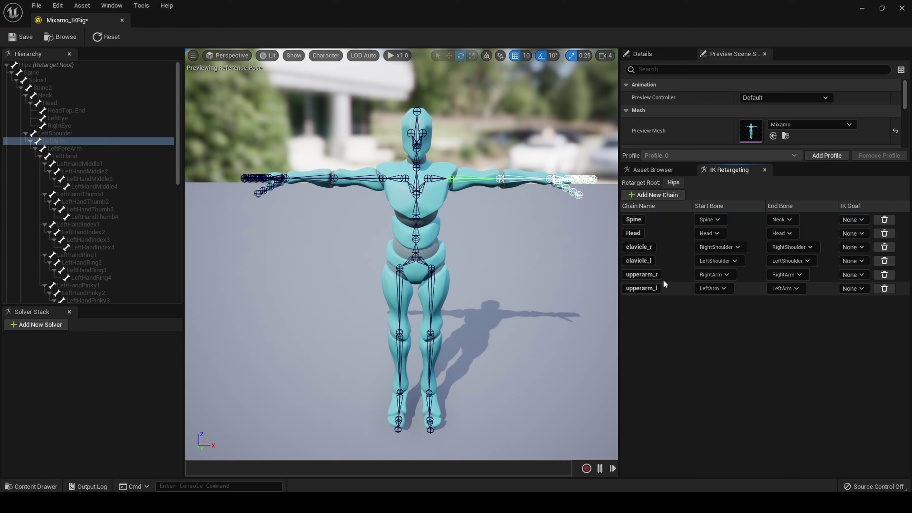
Check which bones the Spine, Head, clavicle and upper arm chains cover on the skeleton.
left_click(653, 218)
left_click(669, 232)
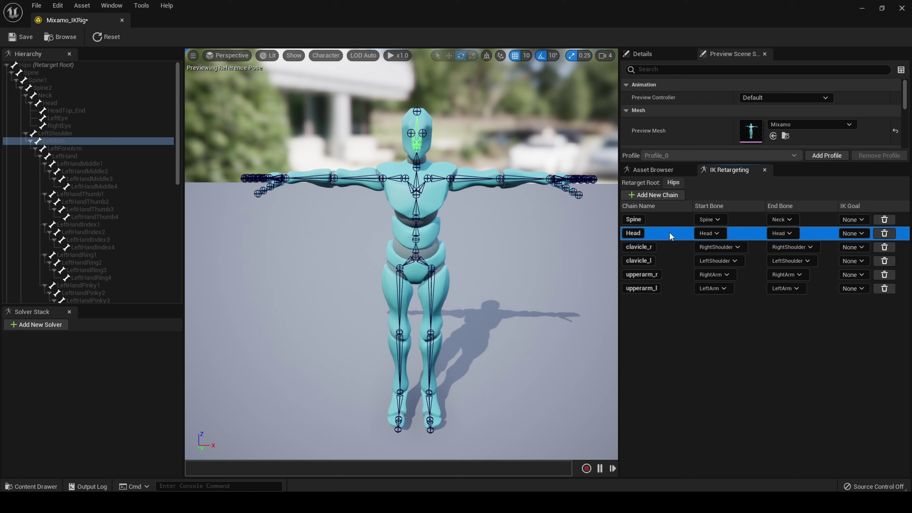
left_click(665, 246)
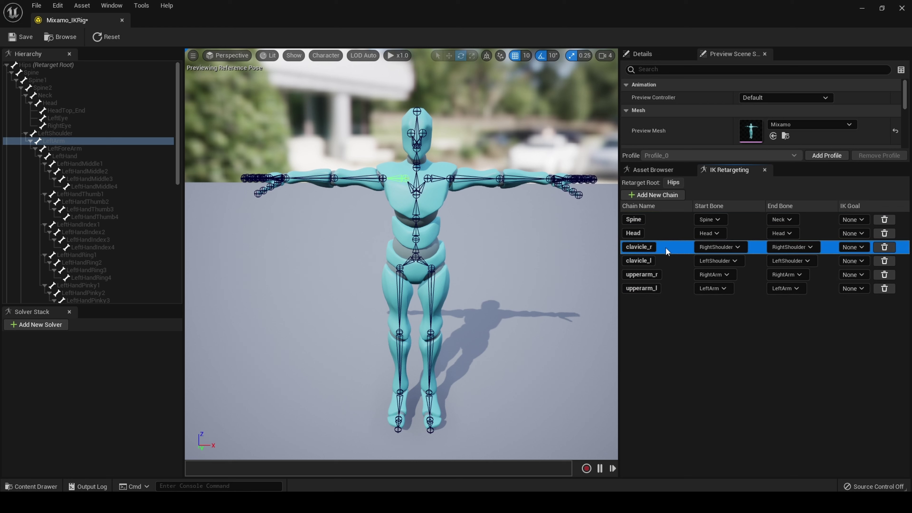
left_click(671, 261)
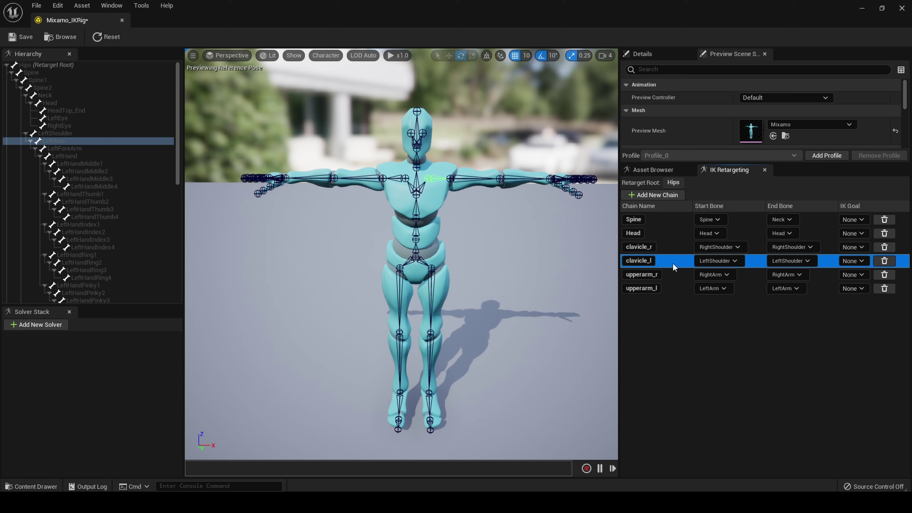
left_click(677, 276)
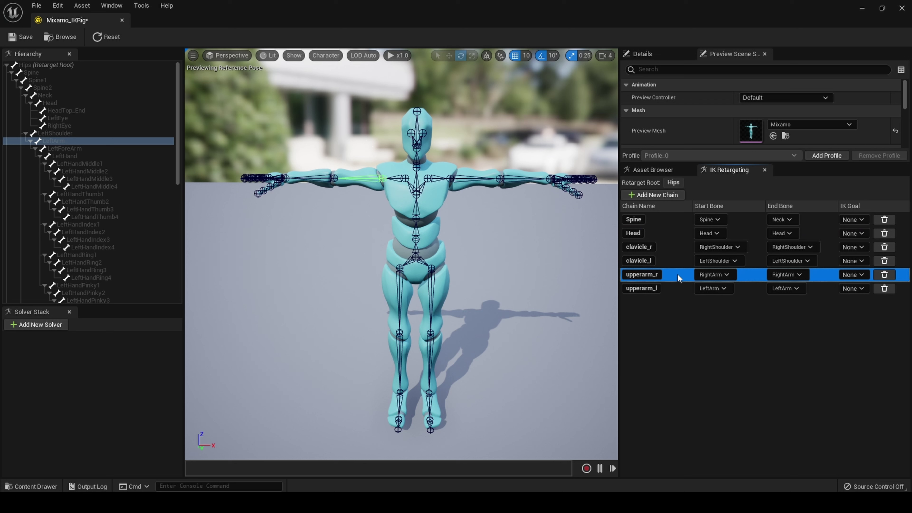
left_click(681, 288)
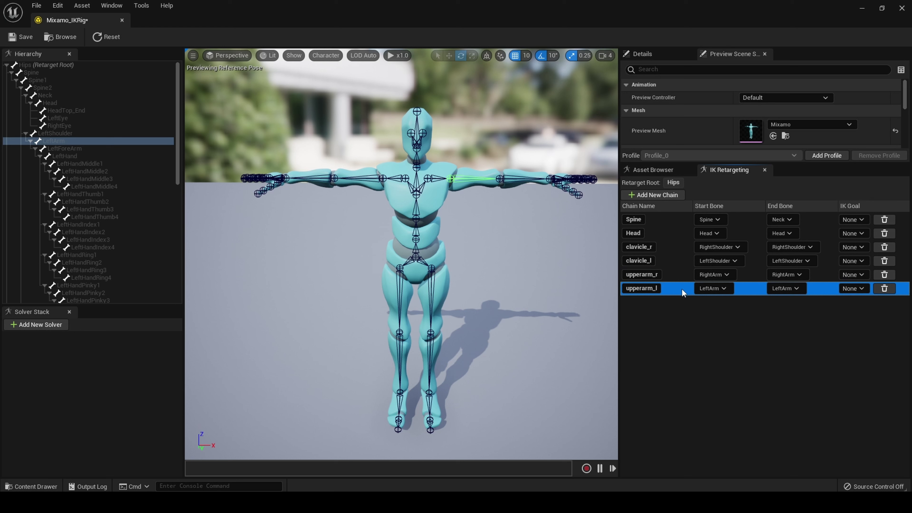
left_click(547, 260)
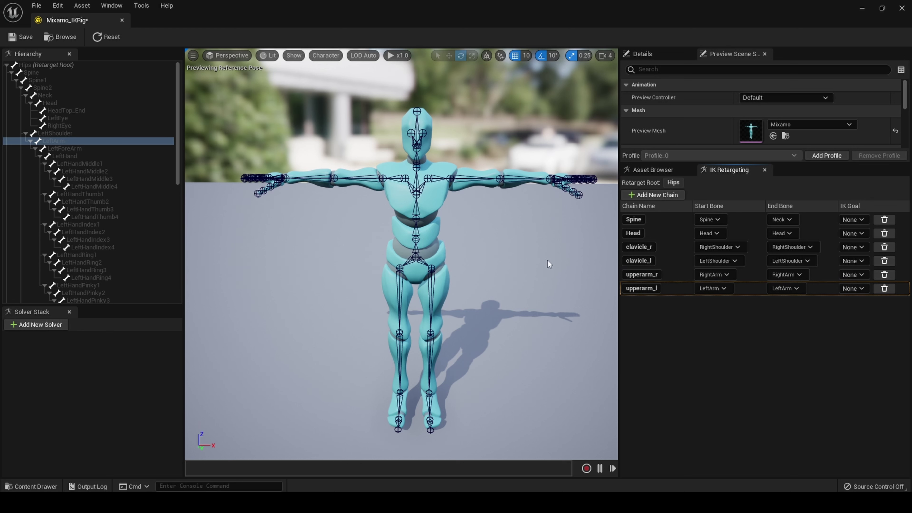
Create a retarget chain from the RightForeArm bone and name it forearm_r.
left_click(310, 179)
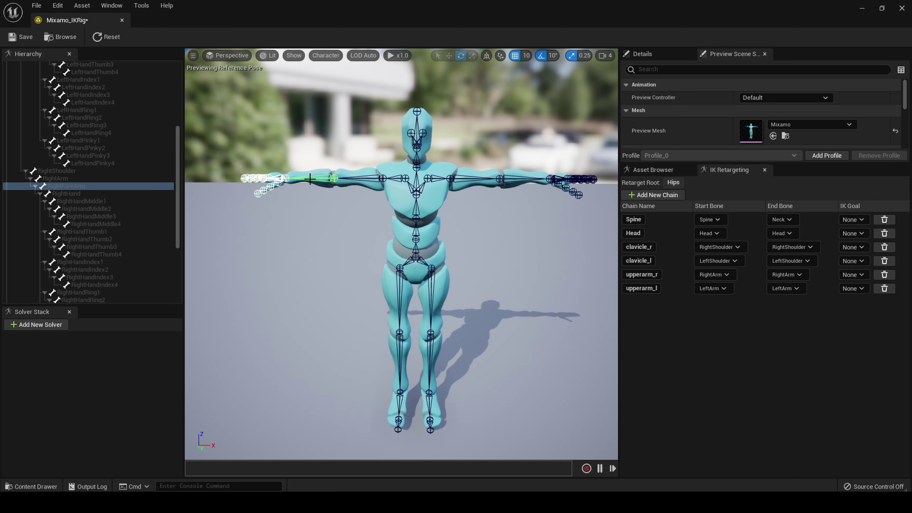
right_click(59, 186)
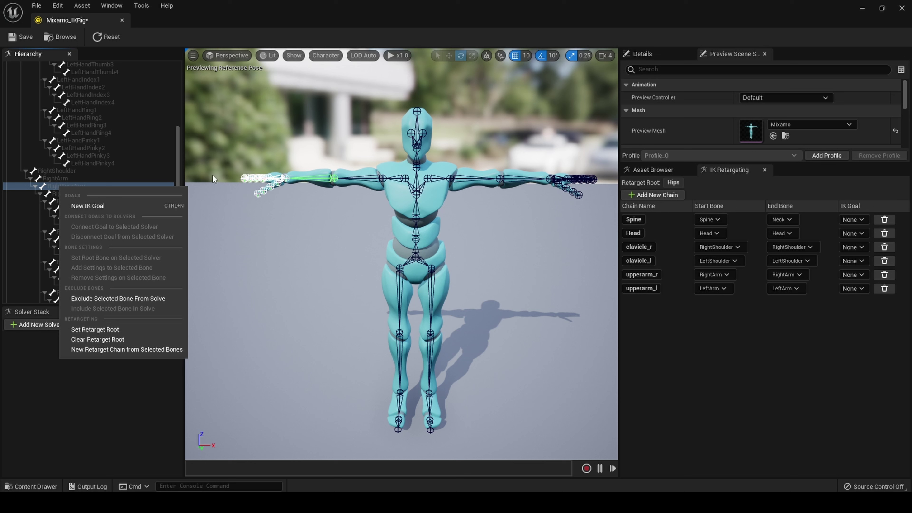
left_click(312, 178)
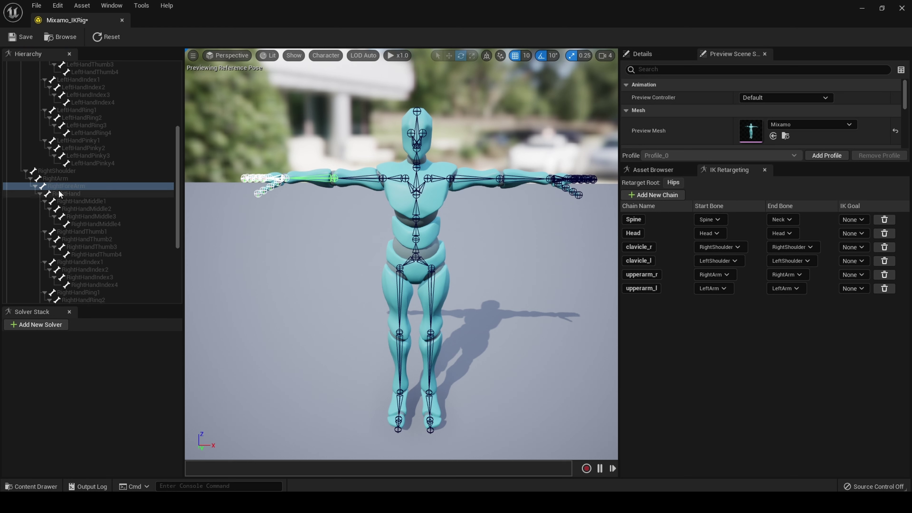
right_click(58, 186)
left_click(126, 349)
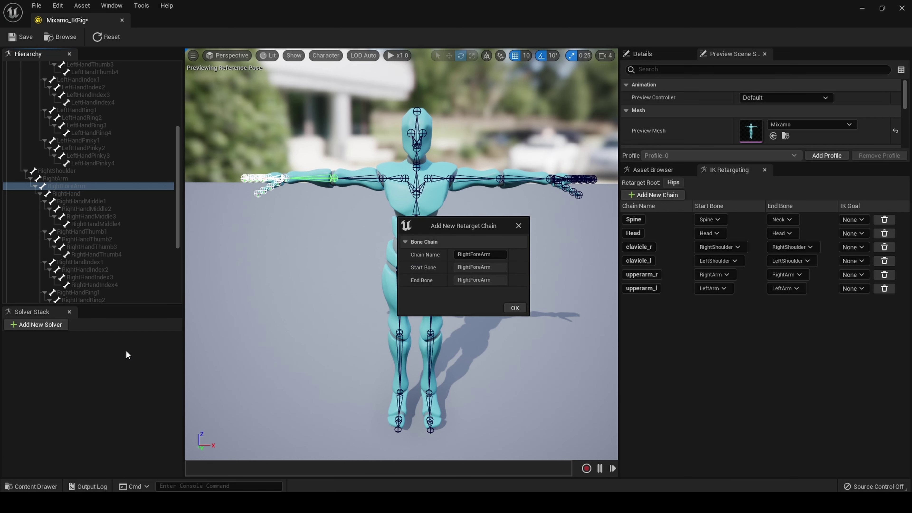
left_click(483, 254)
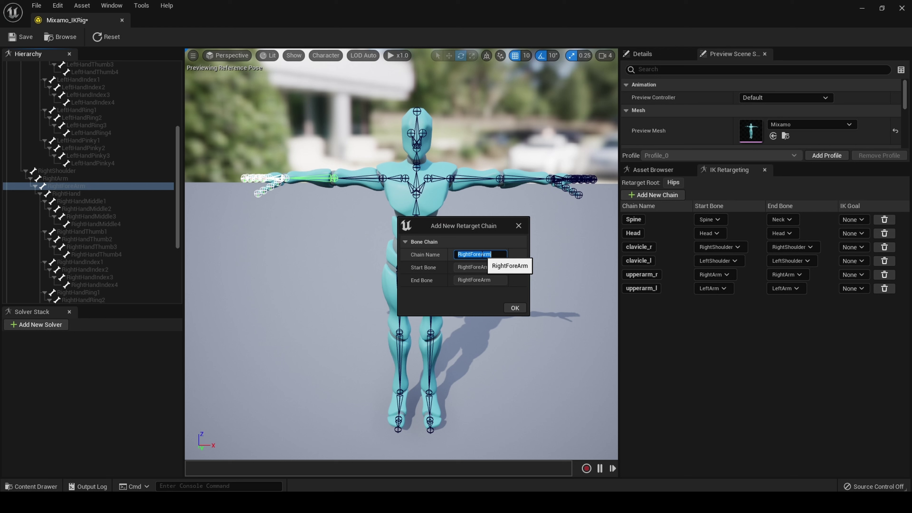
key("BackSpace")
type("forearm_r")
left_click(515, 307)
Create a retarget chain from the LeftForeArm bone and name it forearm_l.
left_click(514, 178)
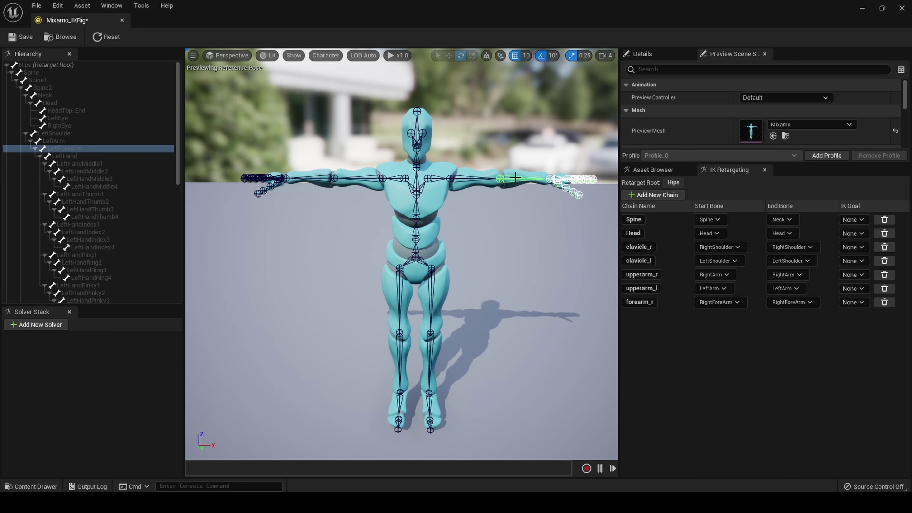
right_click(50, 149)
left_click(106, 311)
type("forearm_")
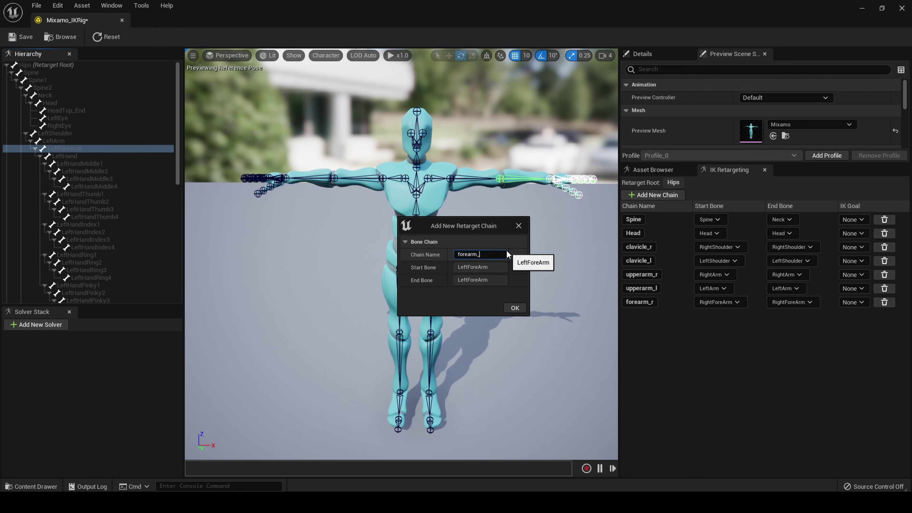
type("l")
left_click(520, 309)
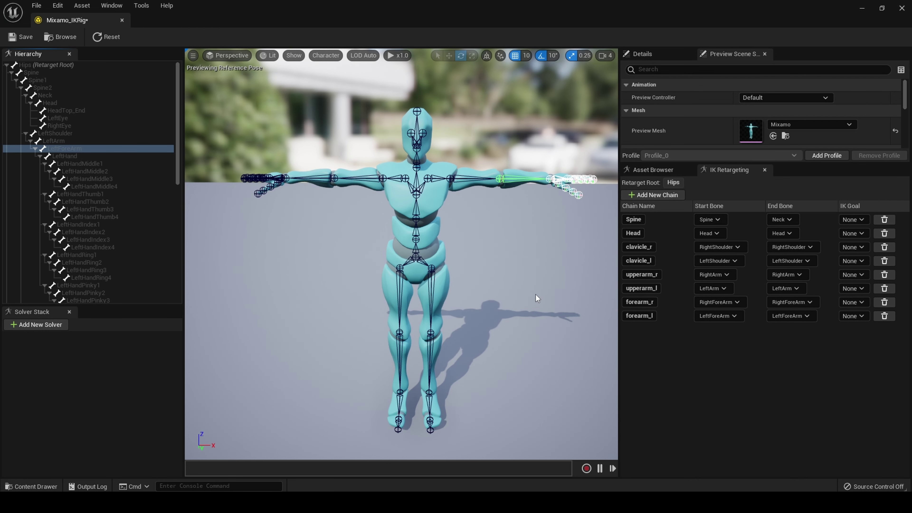
Create a retarget chain from the LeftHand bone and name it hand_l.
left_click(63, 156)
right_click(63, 154)
left_click(119, 317)
key("BackSpace")
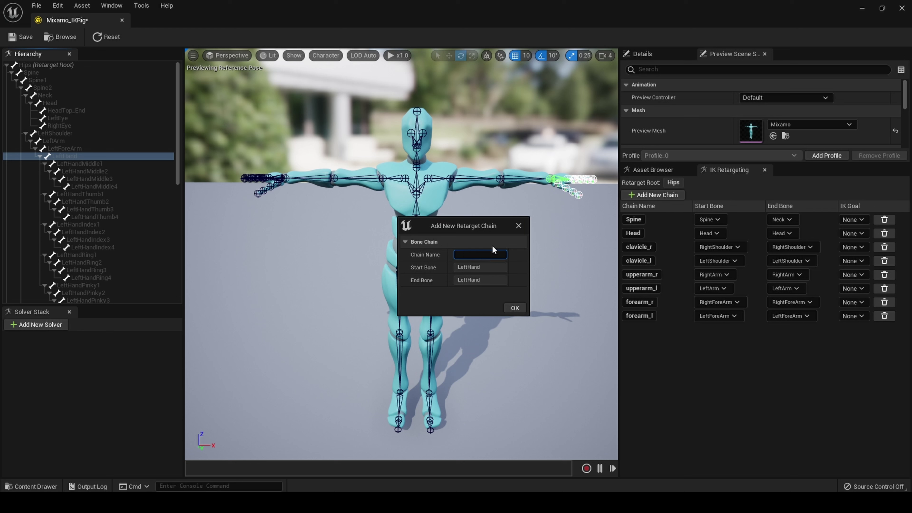
type("hand_l")
left_click(515, 308)
Create a retarget chain from the RightHand bone and name it hand_r.
scroll(74, 186, "down", 6)
left_click(74, 186)
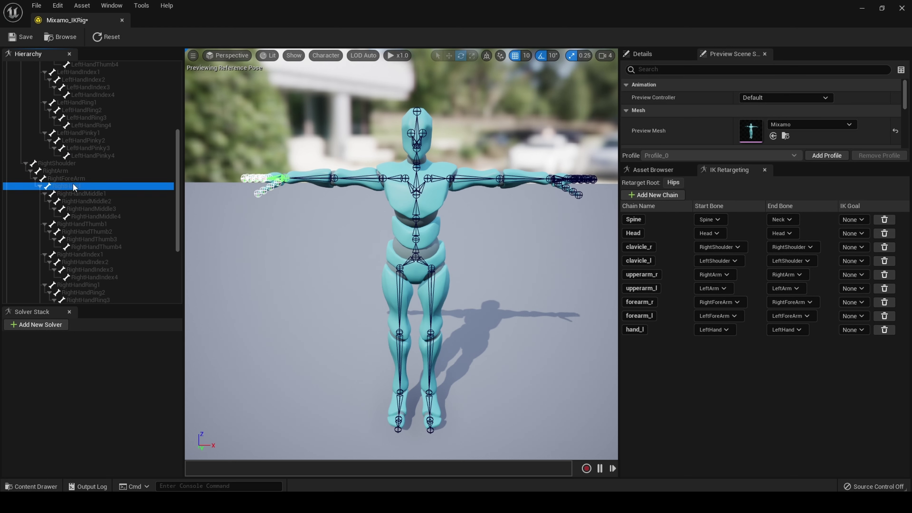
right_click(73, 187)
left_click(130, 348)
key("BackSpace")
type("hand_r")
left_click(517, 309)
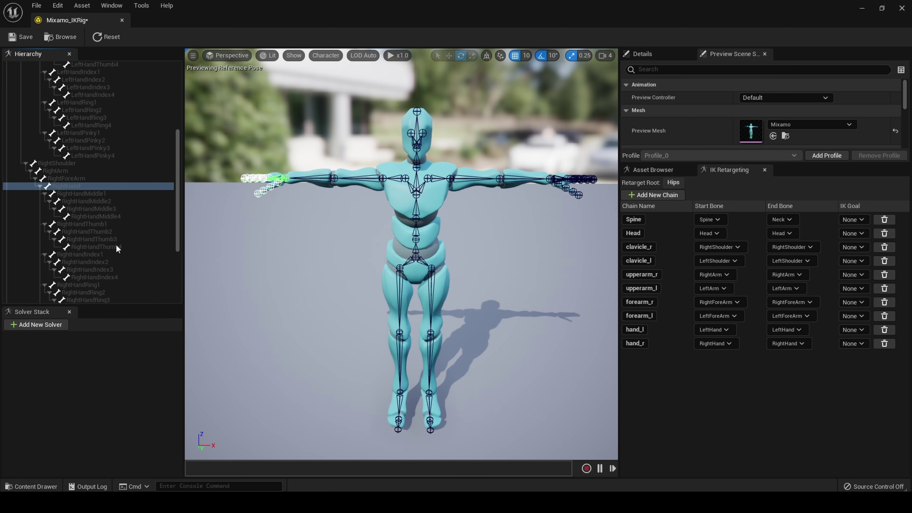
Review the bones covered by every chain from Spine to hand_r, including both forearms and hands.
scroll(144, 240, "down", 2)
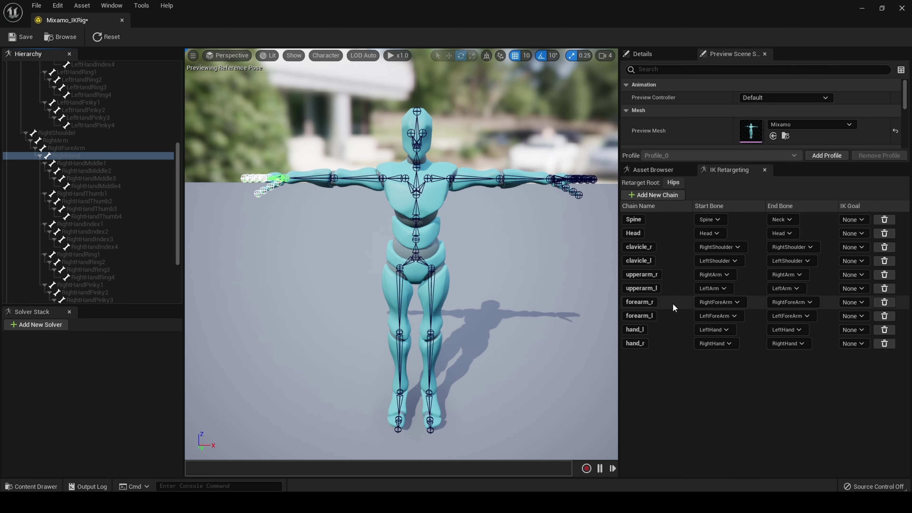
left_click(664, 219)
left_click(663, 232)
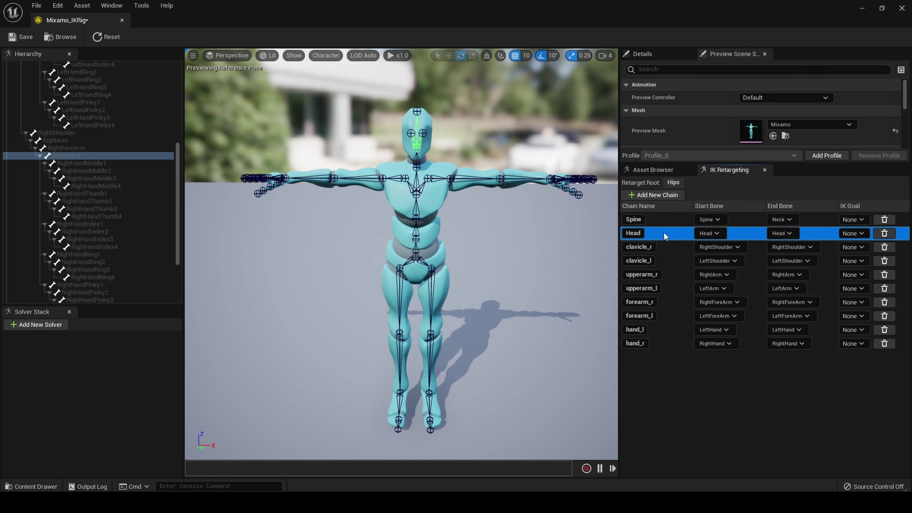
left_click(664, 249)
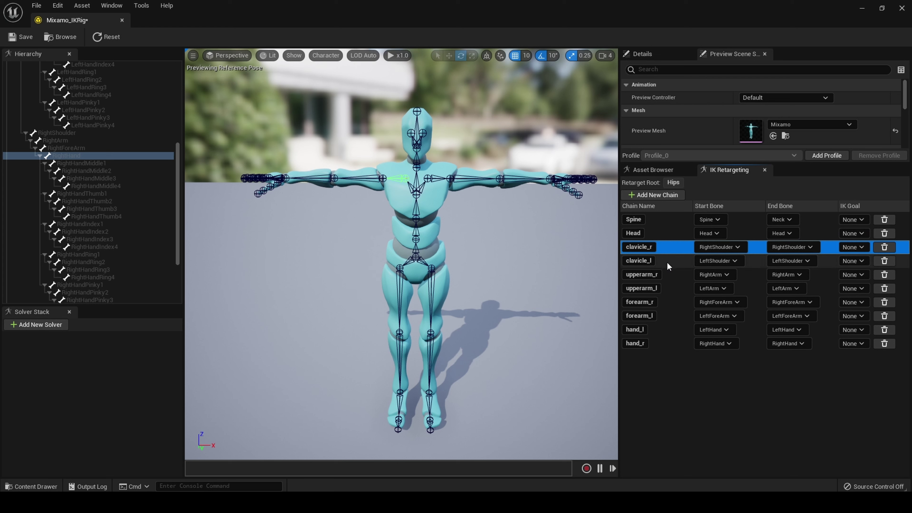
left_click(668, 262)
left_click(675, 276)
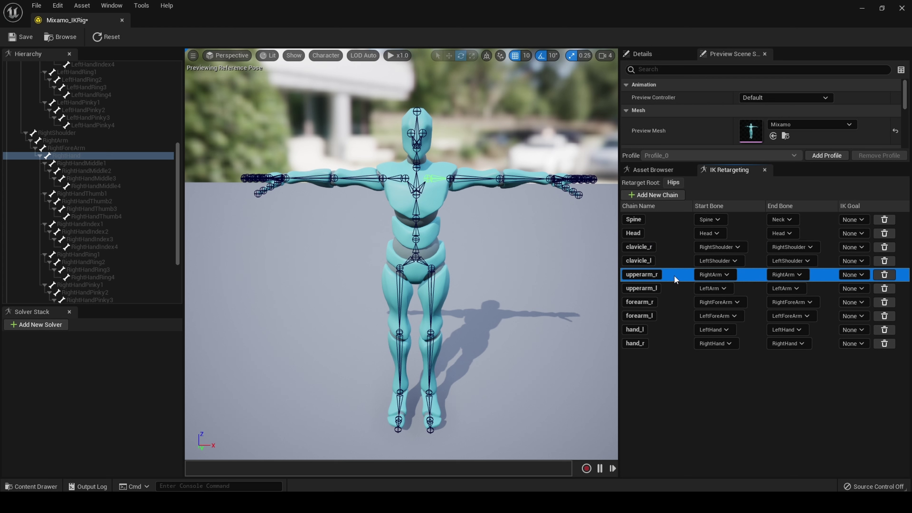
left_click(675, 290)
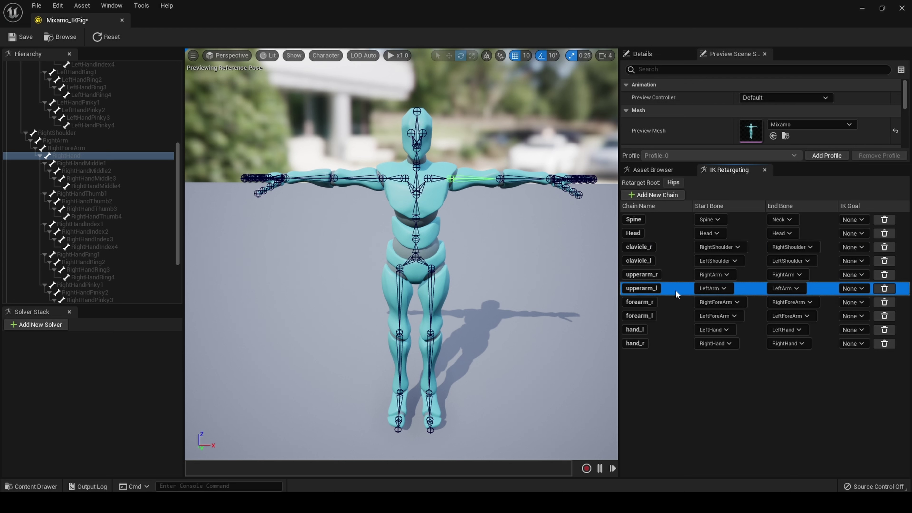
left_click(672, 303)
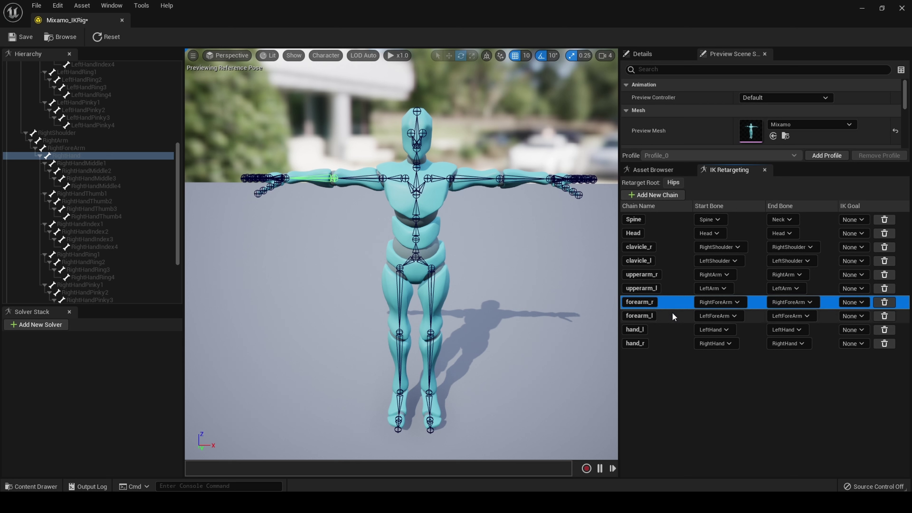
left_click(673, 315)
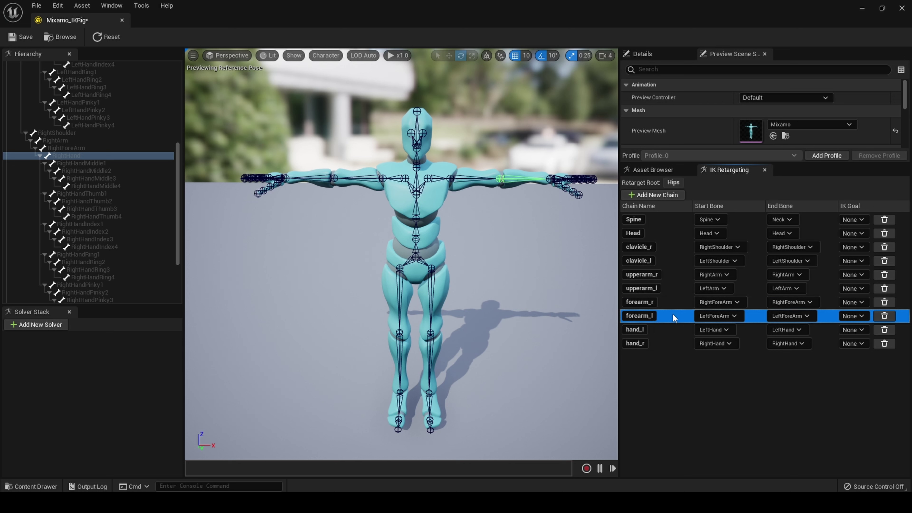
left_click(671, 331)
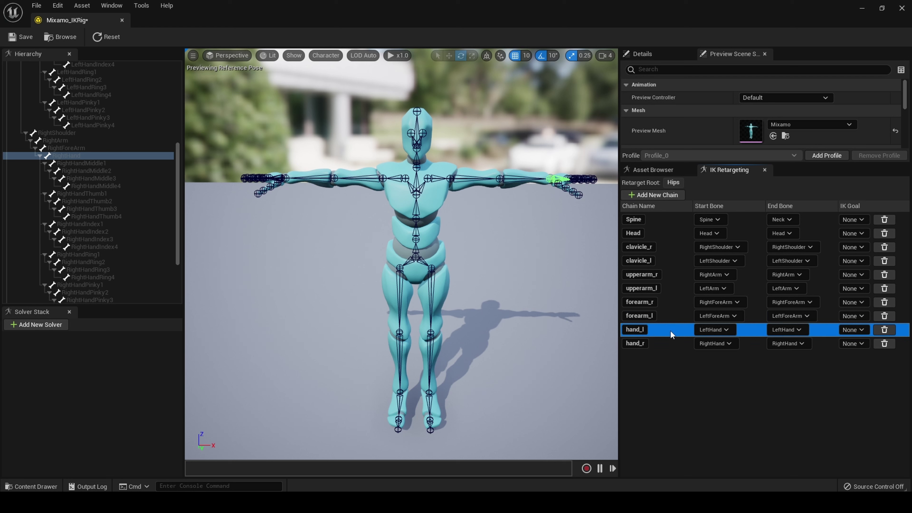
left_click(667, 344)
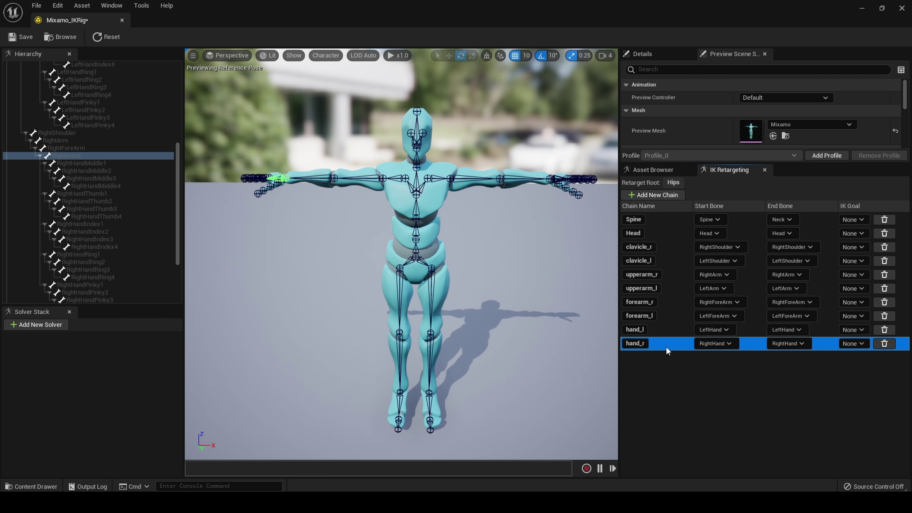
left_click_drag(178, 226, 178, 266)
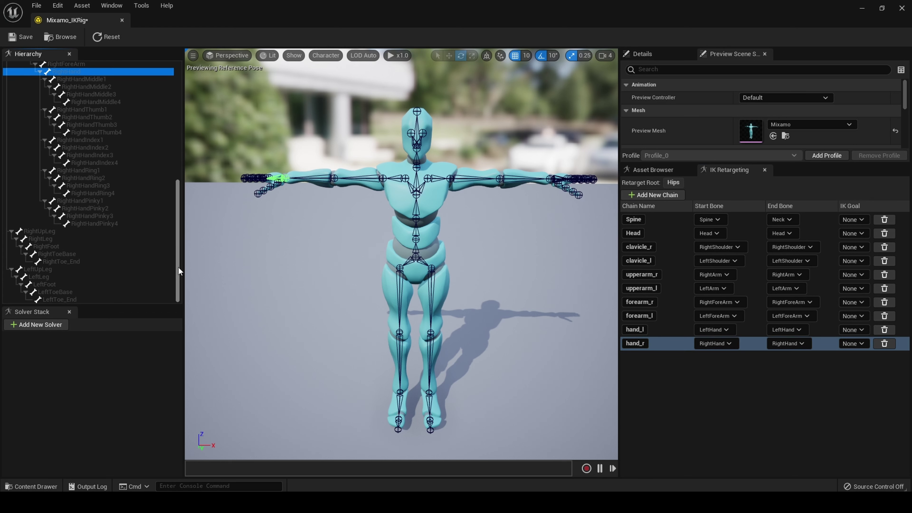
Create a retarget chain from the RightUpLeg bone and name it upperleg_r.
left_click(398, 283)
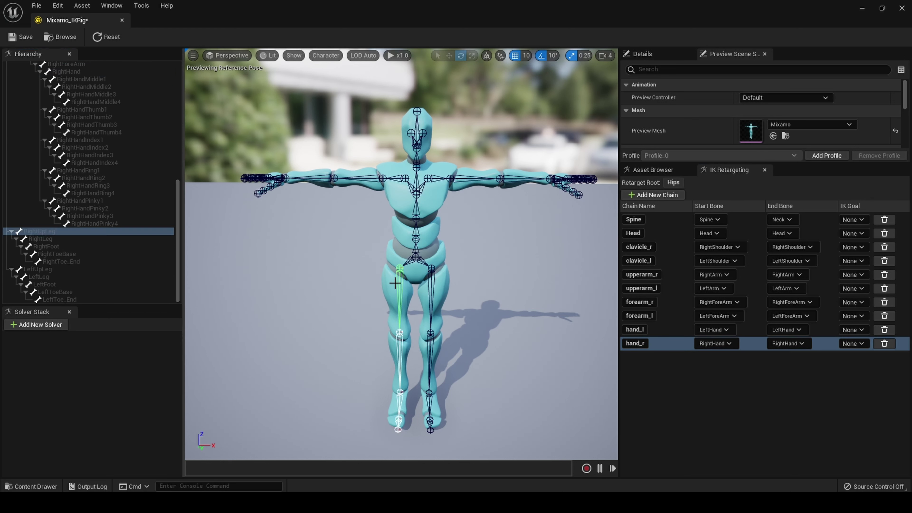
right_click(42, 235)
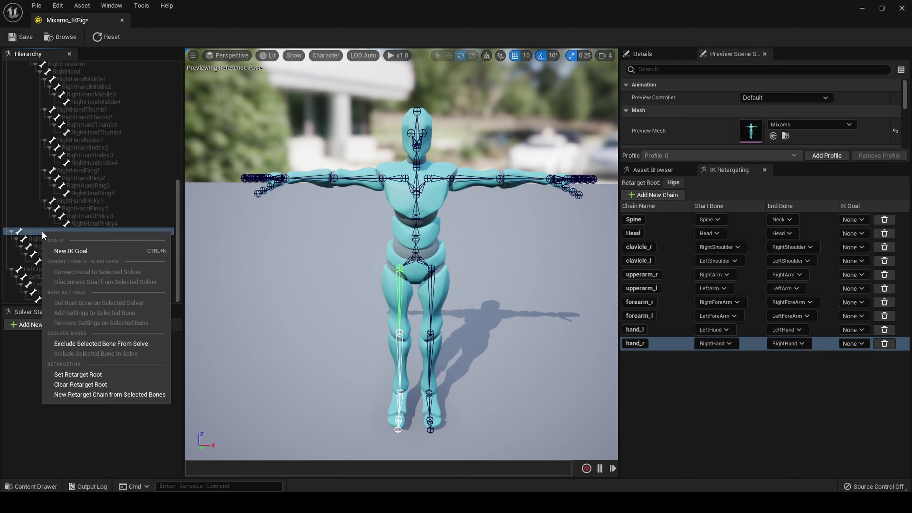
left_click(91, 394)
double_click(484, 254)
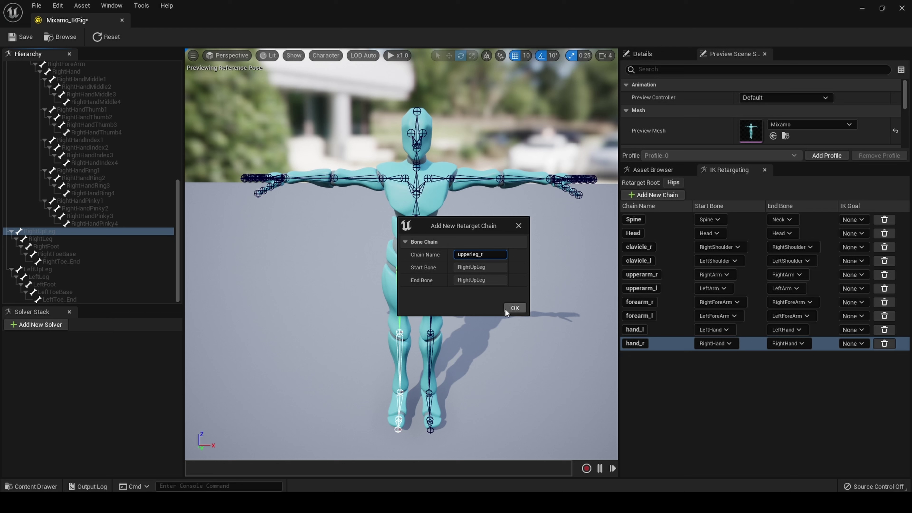
left_click(515, 308)
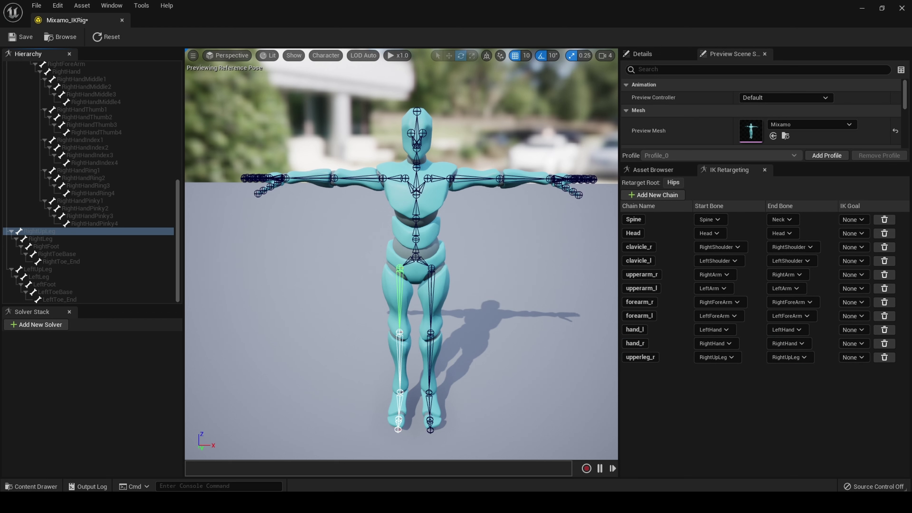
Create a retarget chain from the LeftUpLeg bone and name it uuperleg_l.
left_click(431, 294)
right_click(52, 269)
left_click(72, 431)
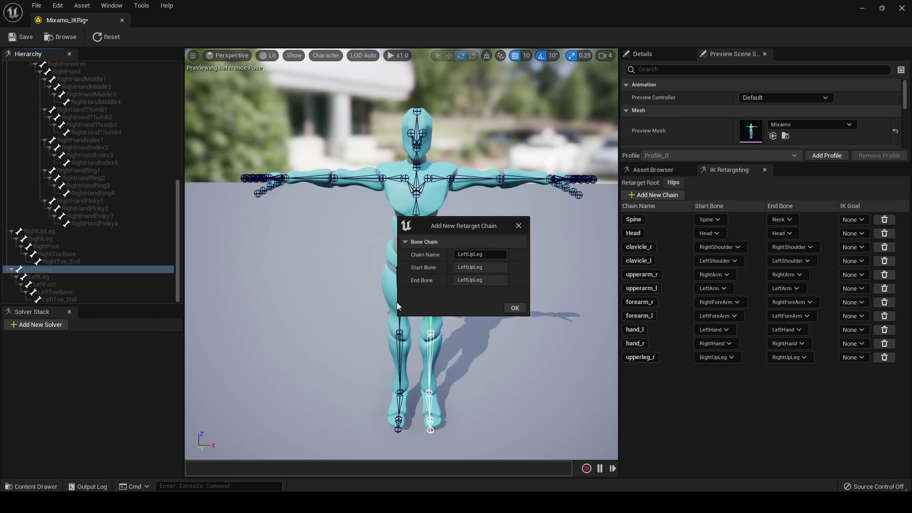
type("uuperleg_l")
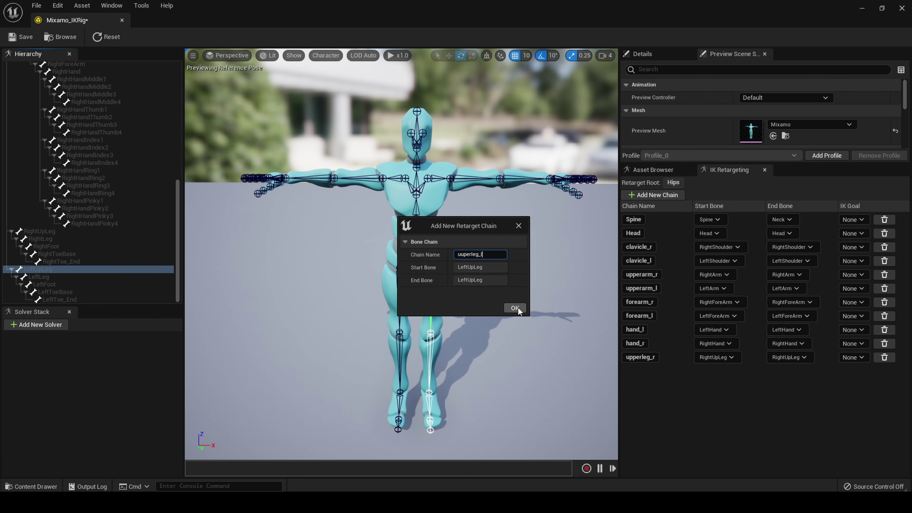
left_click(514, 307)
Create a retarget chain from the RightLeg bone and name it calf_r.
left_click(37, 238)
right_click(37, 239)
left_click(79, 397)
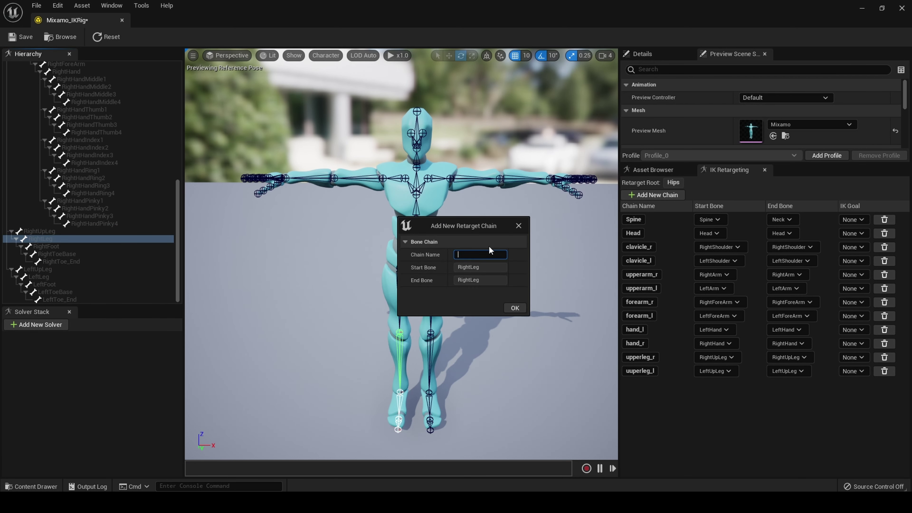
type("calf_r")
key("Return")
Create a retarget chain from the LeftLeg bone and name it calf_l.
left_click(38, 277)
right_click(38, 277)
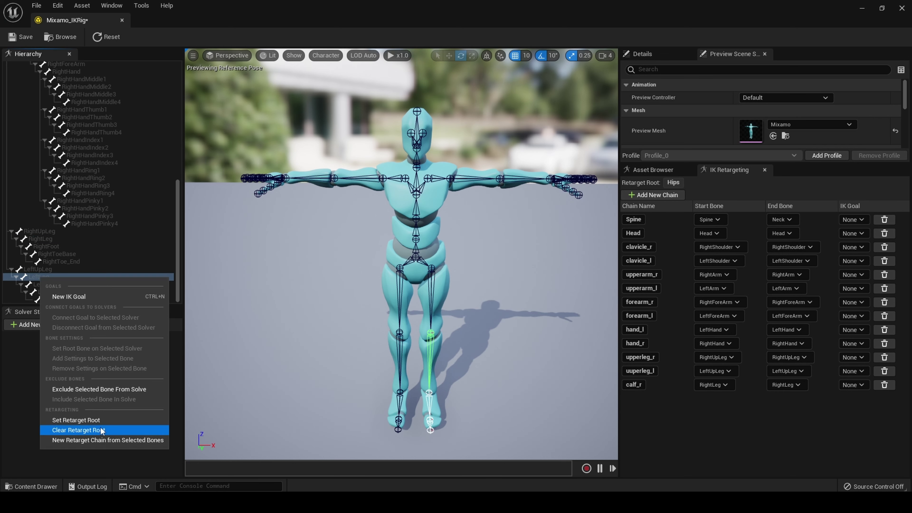
left_click(72, 435)
type("calf_l")
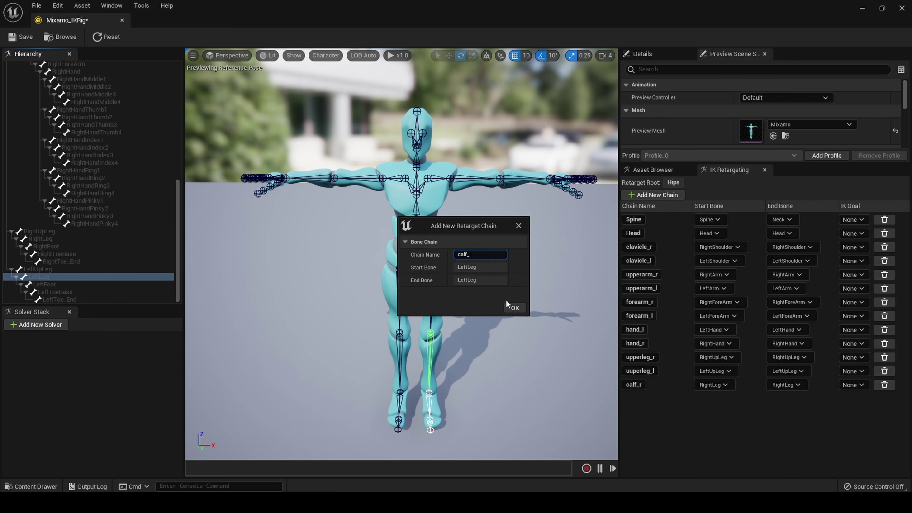
left_click(513, 308)
left_click(49, 247)
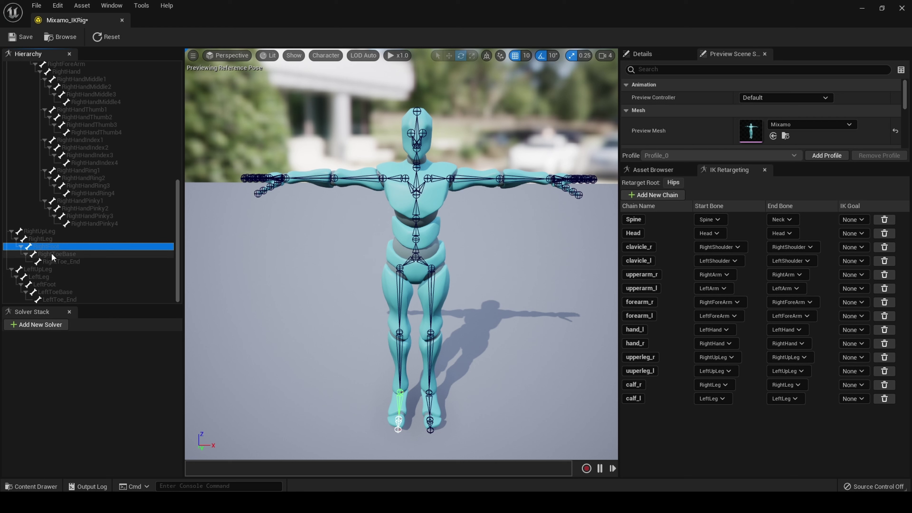
left_click(51, 262, "shift")
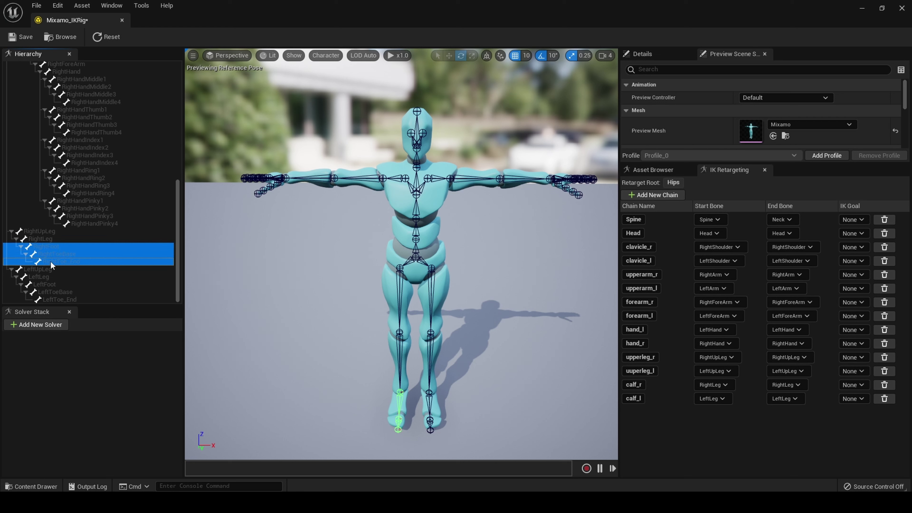
left_click(50, 247)
left_click(41, 232)
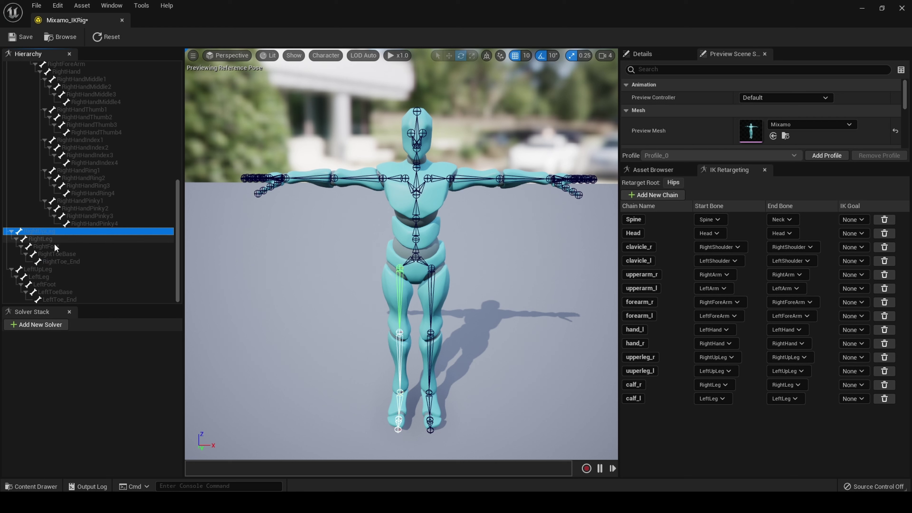
Create a retarget chain spanning the bones from RightFoot to RightToe_End and name it foot_r.
left_click(53, 246)
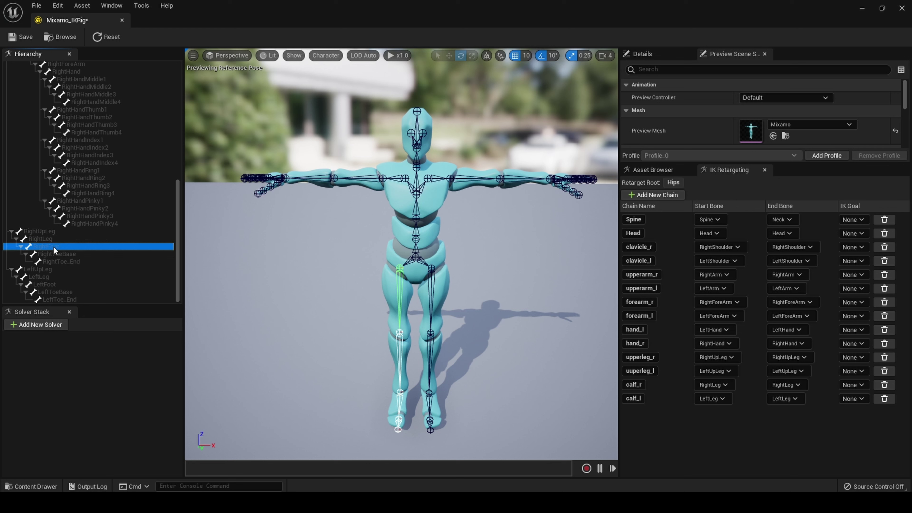
left_click(68, 255, "shift")
left_click(72, 262, "shift")
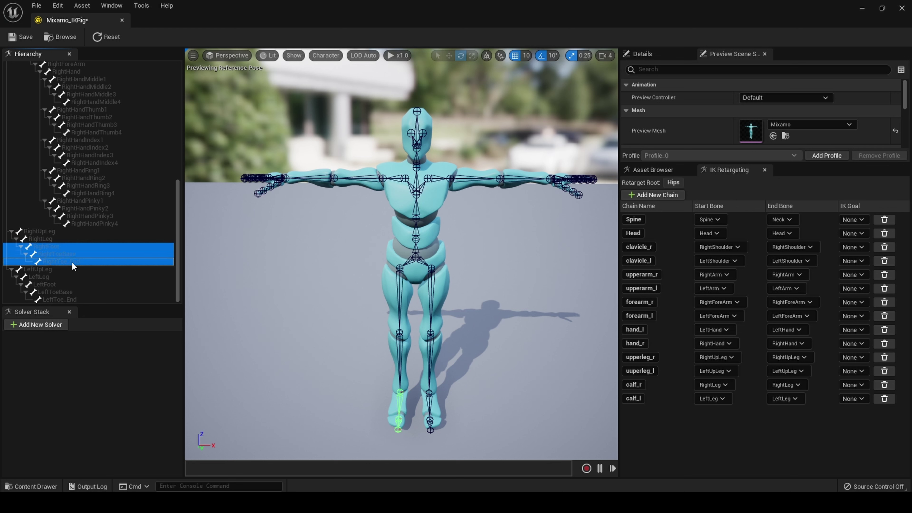
right_click(72, 265)
left_click(129, 427)
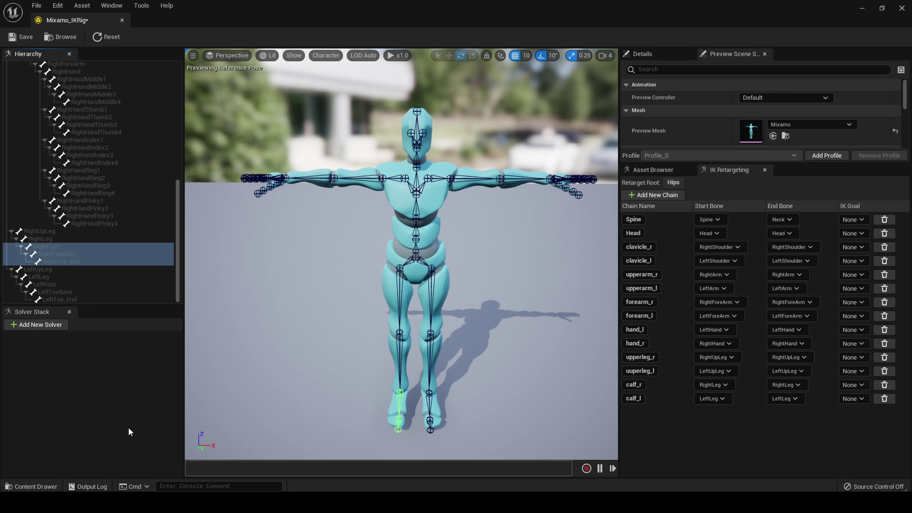
double_click(478, 255)
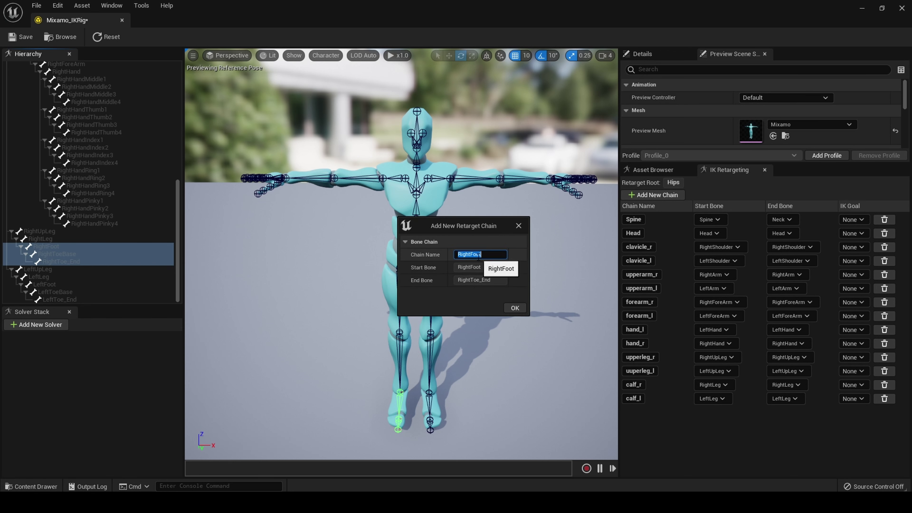
key("BackSpace")
type("foot_t")
key("BackSpace")
type("r")
left_click(516, 309)
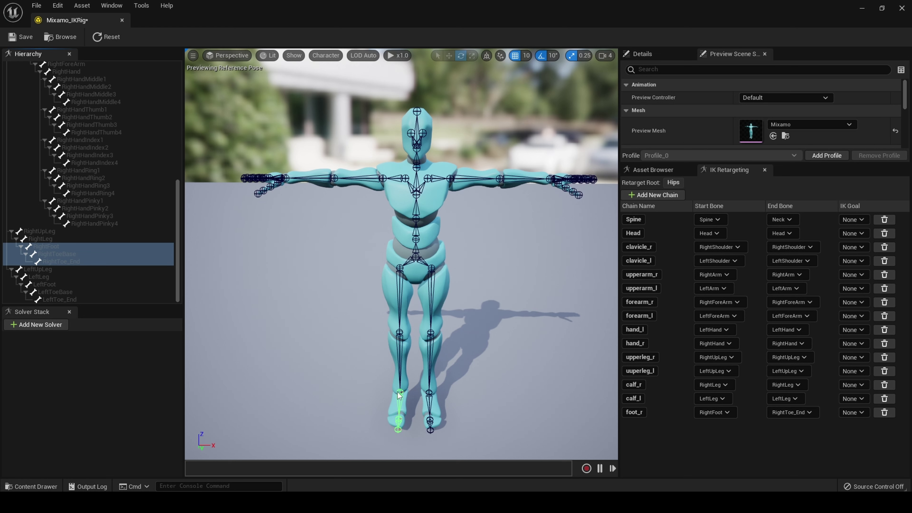
Create a retarget chain spanning the bones from LeftFoot to LeftToe_End and name it foot_l.
left_click(430, 394)
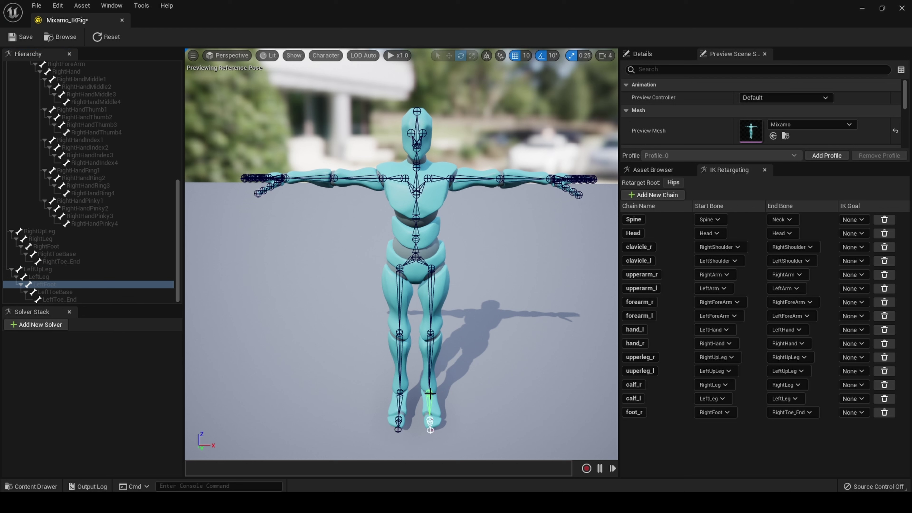
left_click(52, 292, "shift")
left_click(52, 297, "shift")
right_click(53, 298)
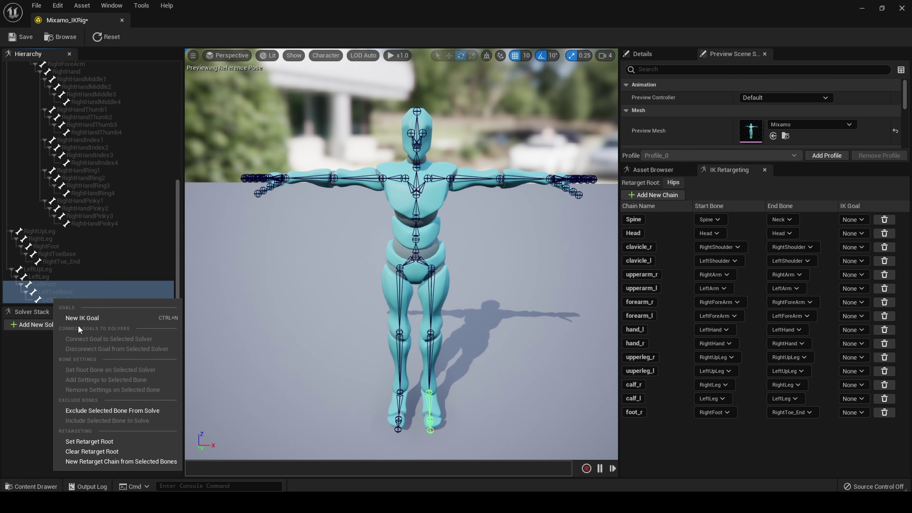
left_click(121, 460)
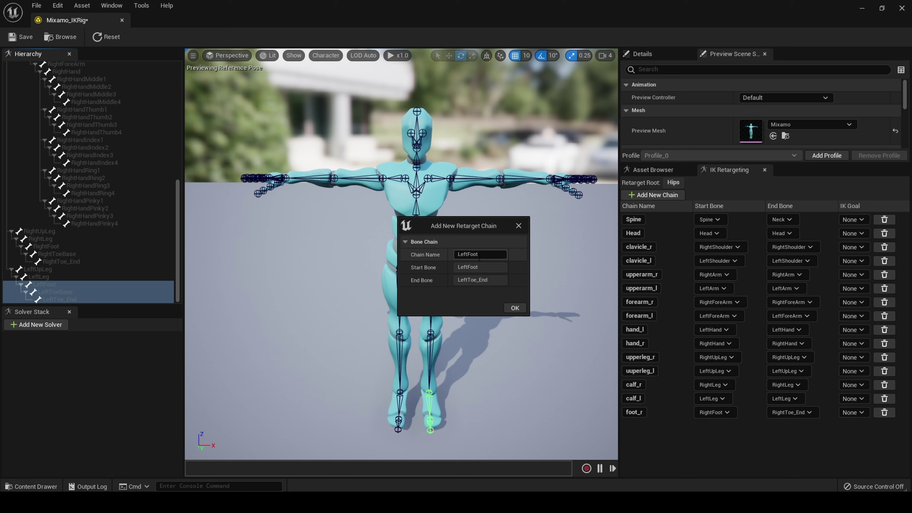
double_click(480, 255)
key("BackSpace")
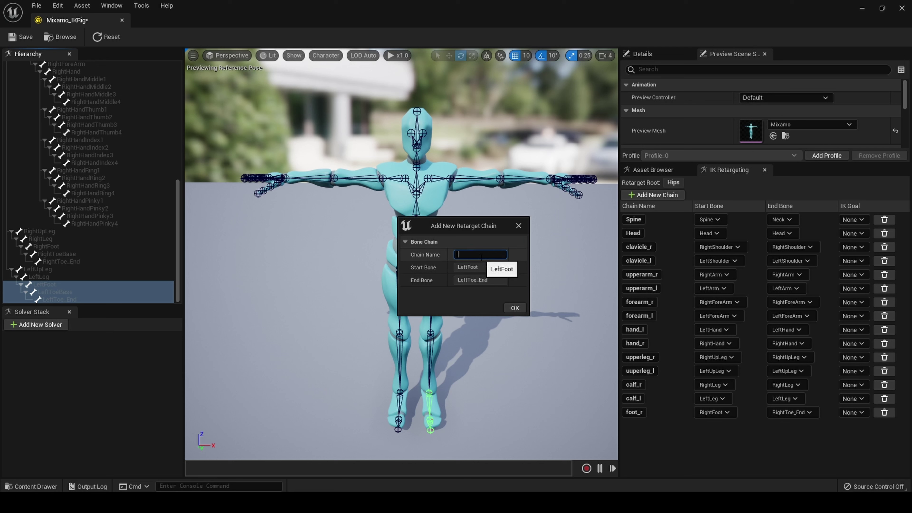
type("foot_l")
left_click(512, 311)
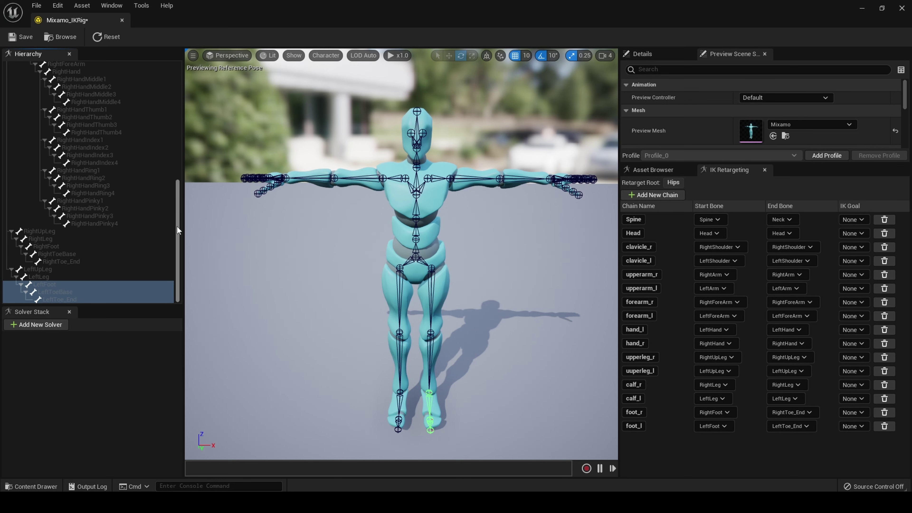
Review the bones covered by every chain from Spine to foot_l, including the arms, legs and feet.
mouse_move(177, 226)
left_mouse_down()
mouse_move(170, 100)
mouse_move(180, 228)
left_mouse_up()
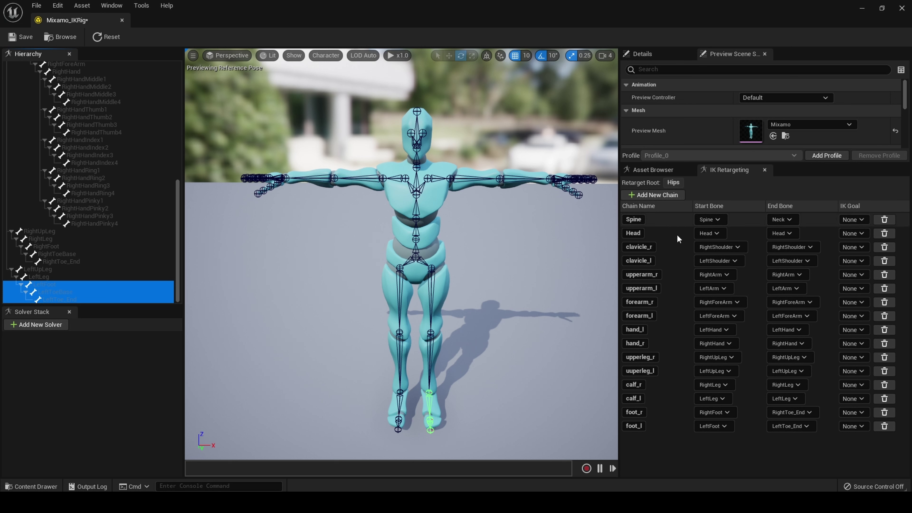
left_click(674, 221)
left_click(670, 233)
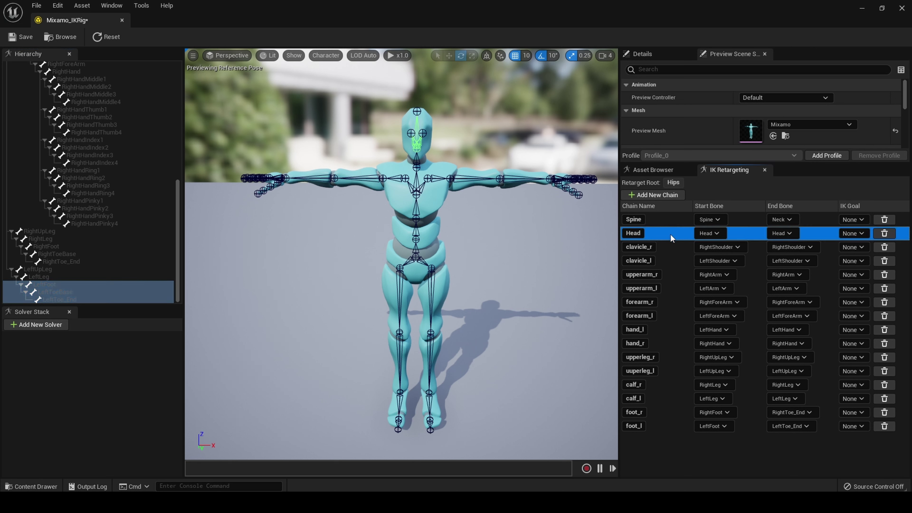
left_click(669, 246)
left_click(667, 261)
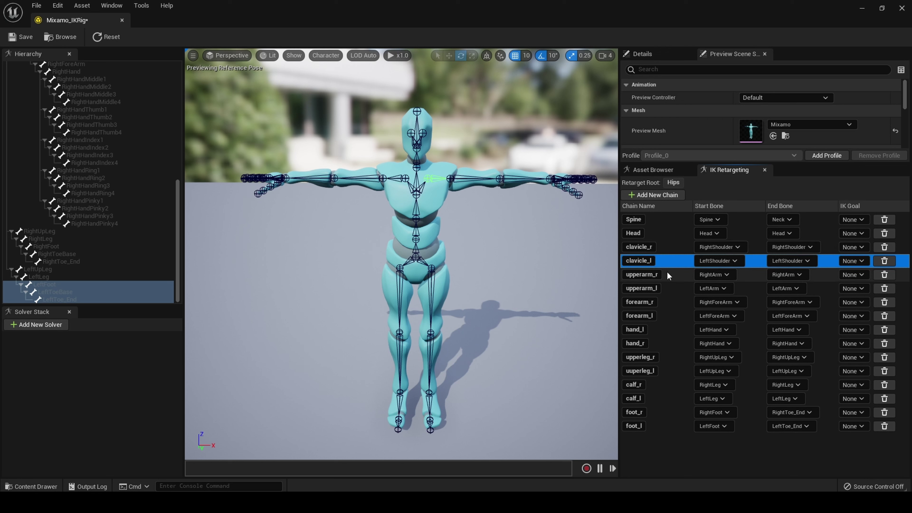
left_click(667, 275)
left_click(670, 288)
left_click(670, 303)
left_click(672, 315)
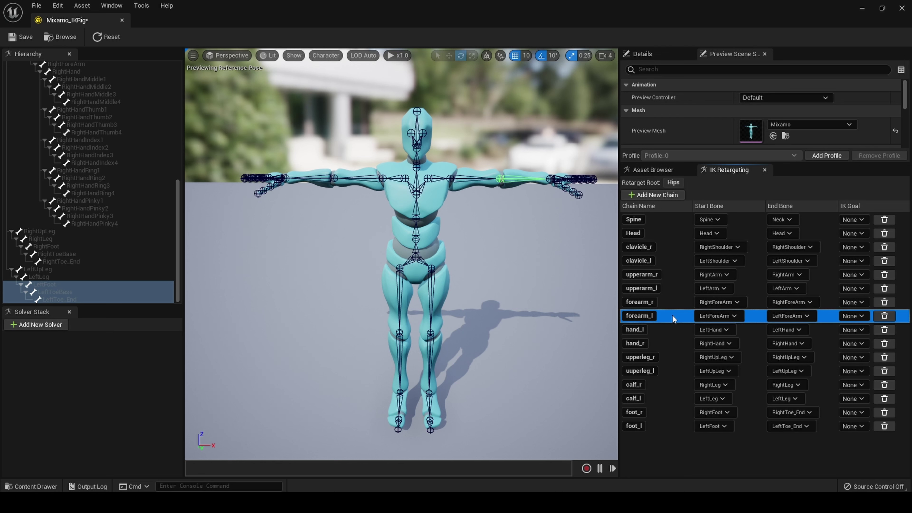
left_click(670, 329)
left_click(671, 343)
left_click(671, 356)
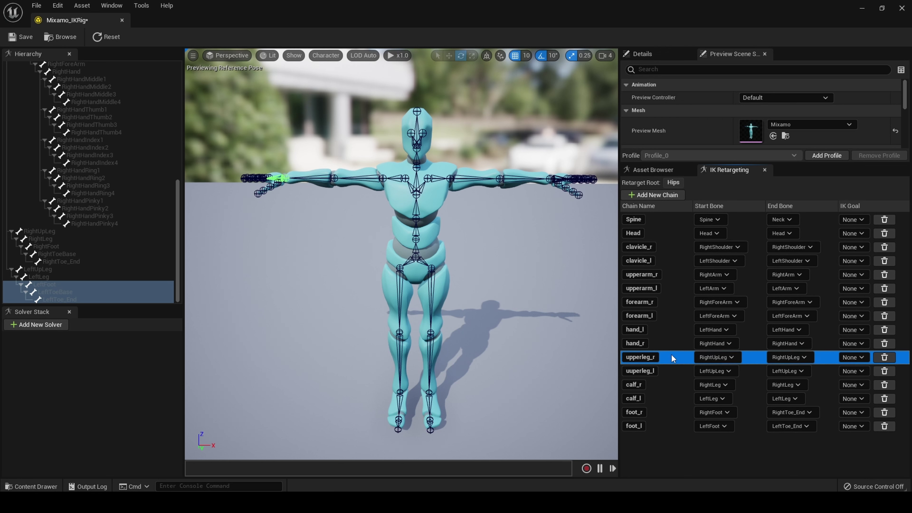
left_click(671, 371)
left_click(667, 384)
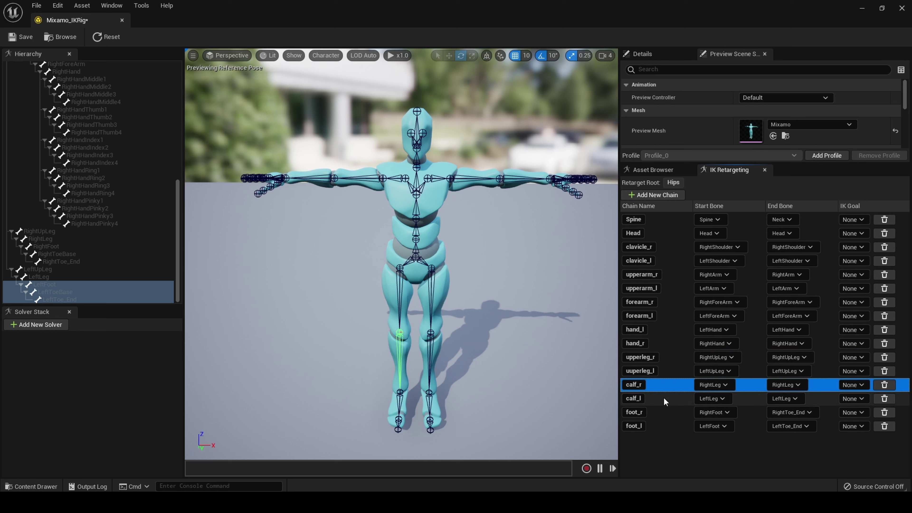
left_click(663, 398)
left_click(664, 412)
left_click(665, 426)
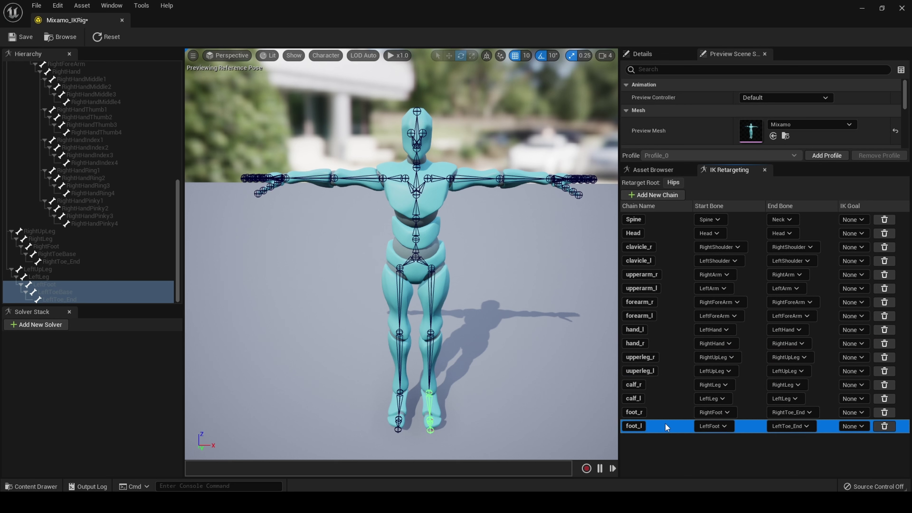
left_click(665, 224)
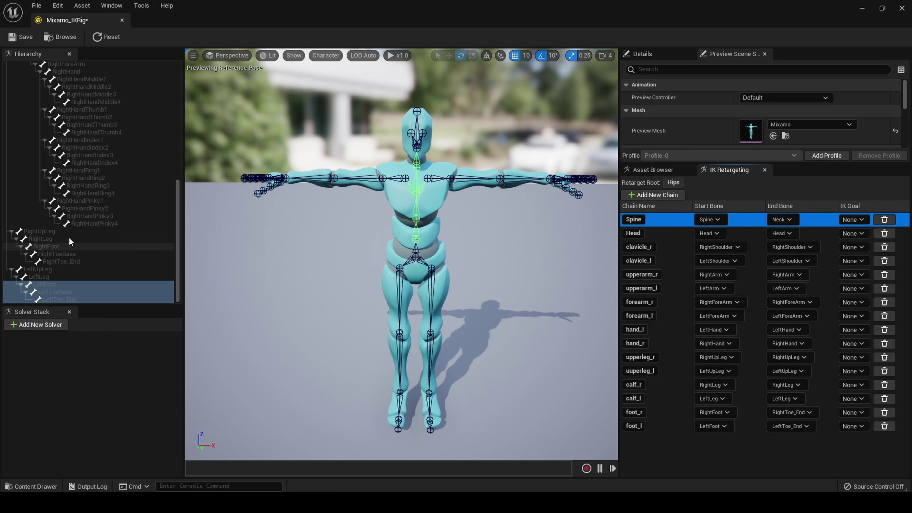
Create a retarget chain spanning the bones from LeftHandMiddle1 to LeftHandMiddle4 and name it middle_l.
left_click_drag(180, 211, 181, 78)
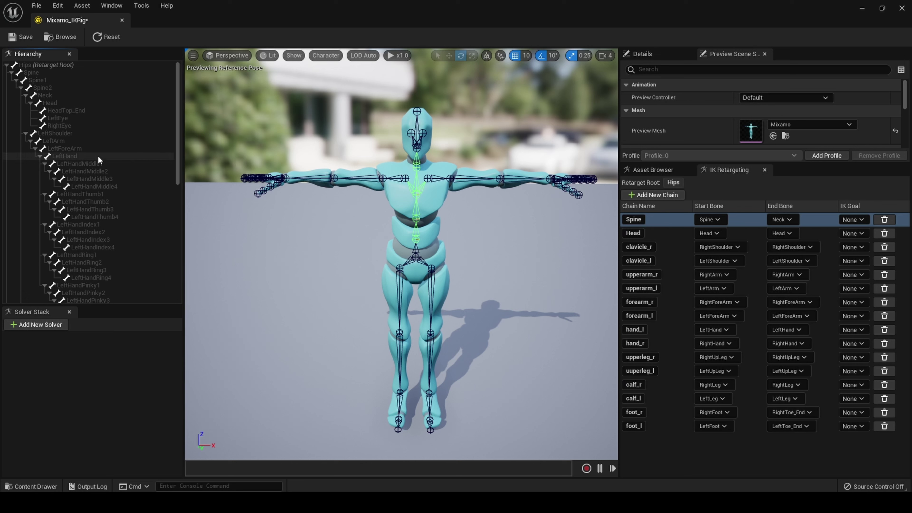
left_click(69, 155)
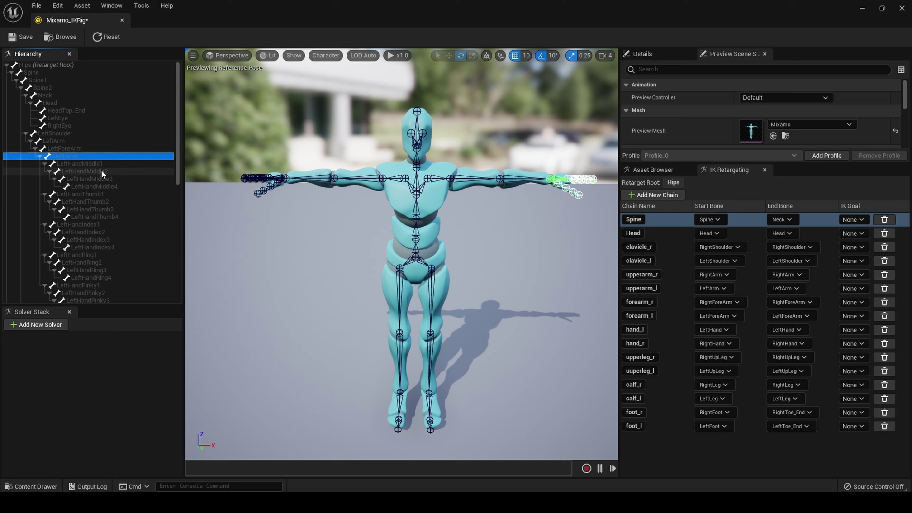
left_click(87, 162)
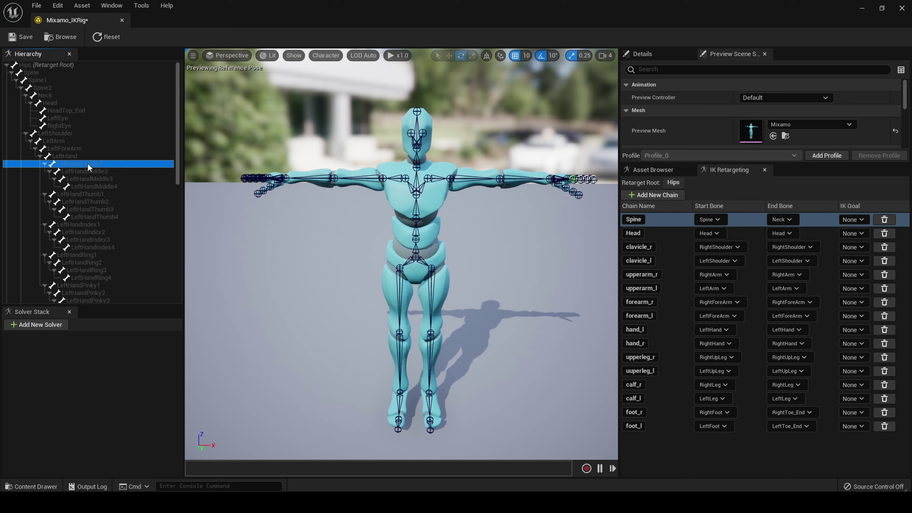
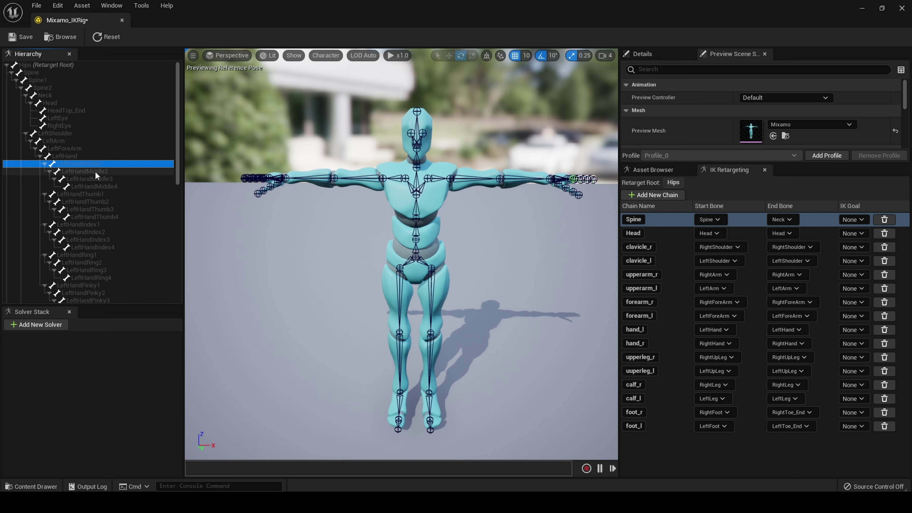
left_click(94, 187, "shift")
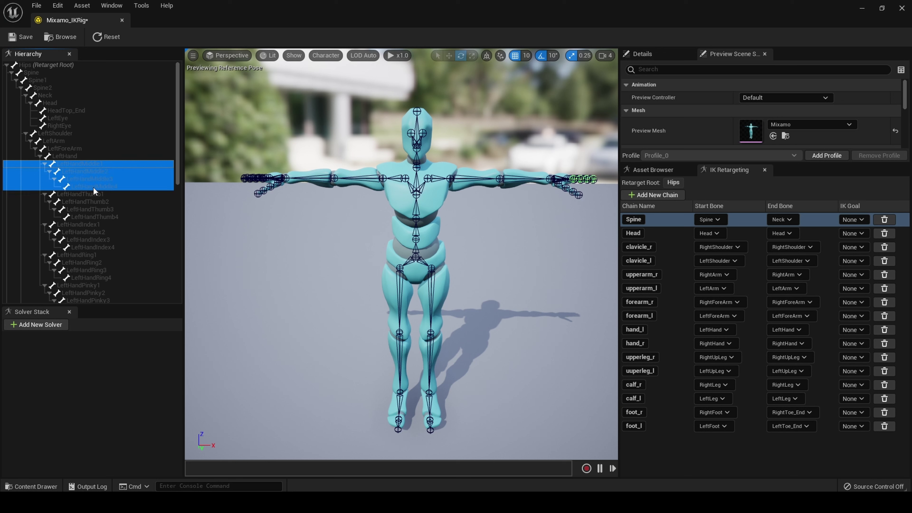
right_click(94, 190)
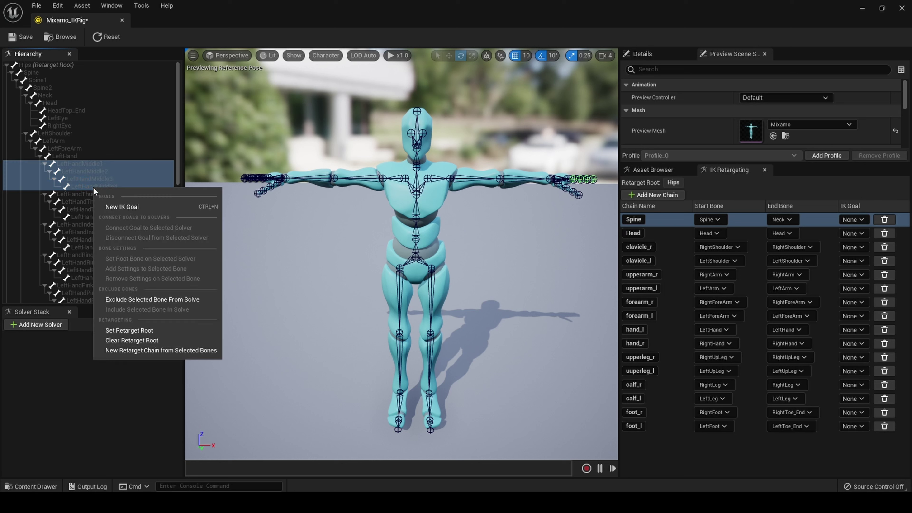
left_click(185, 351)
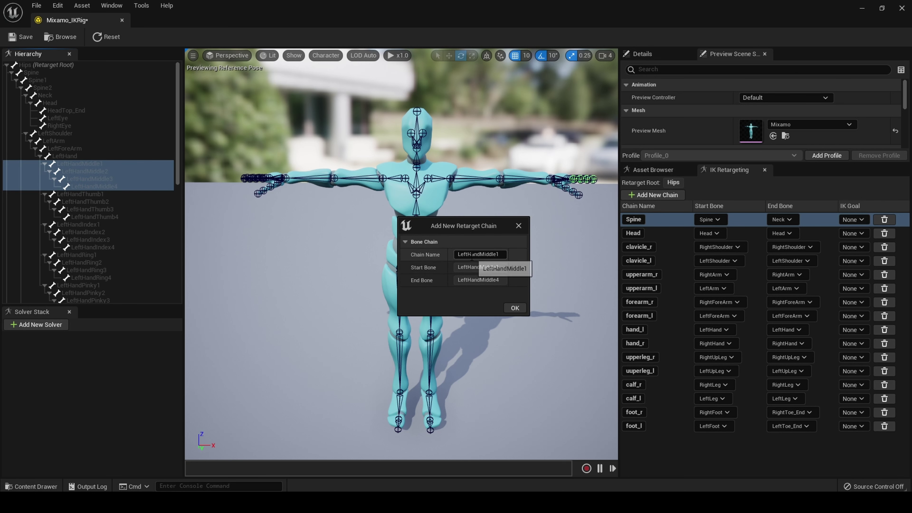
double_click(480, 254)
key("BackSpace")
type("middle")
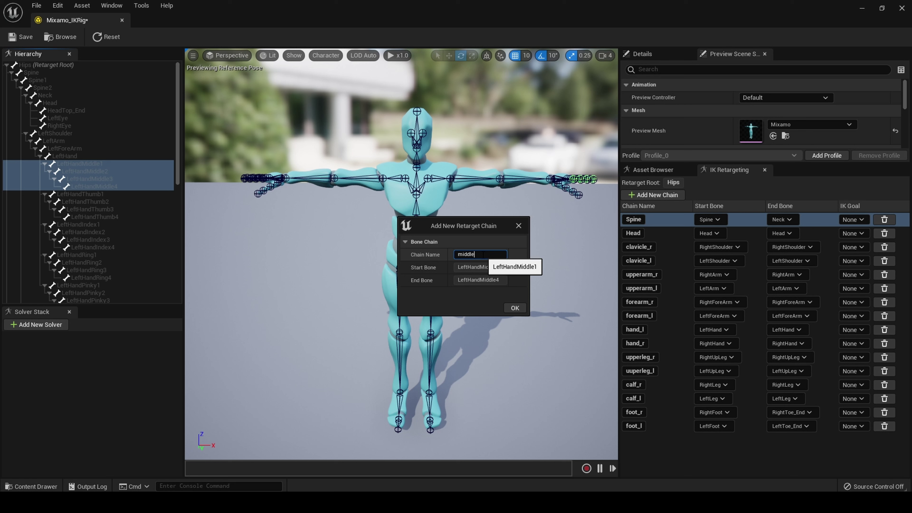
type("_l")
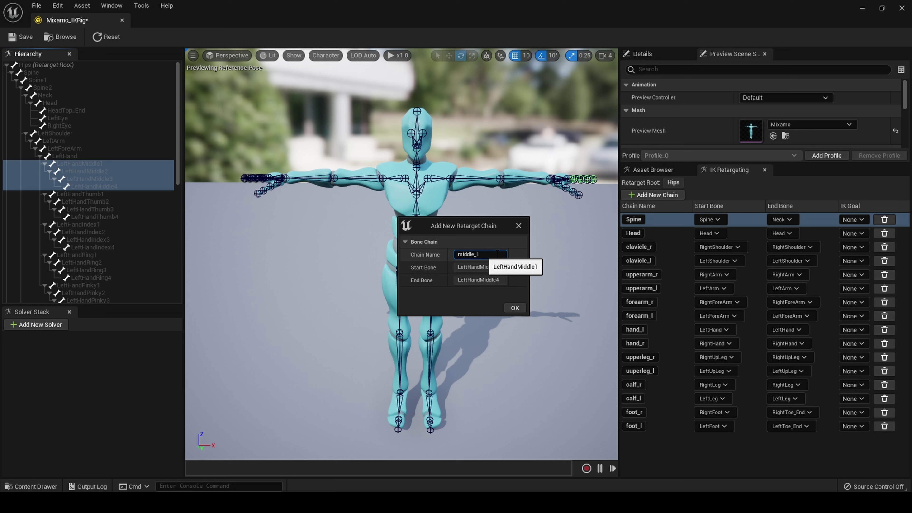
left_click(515, 308)
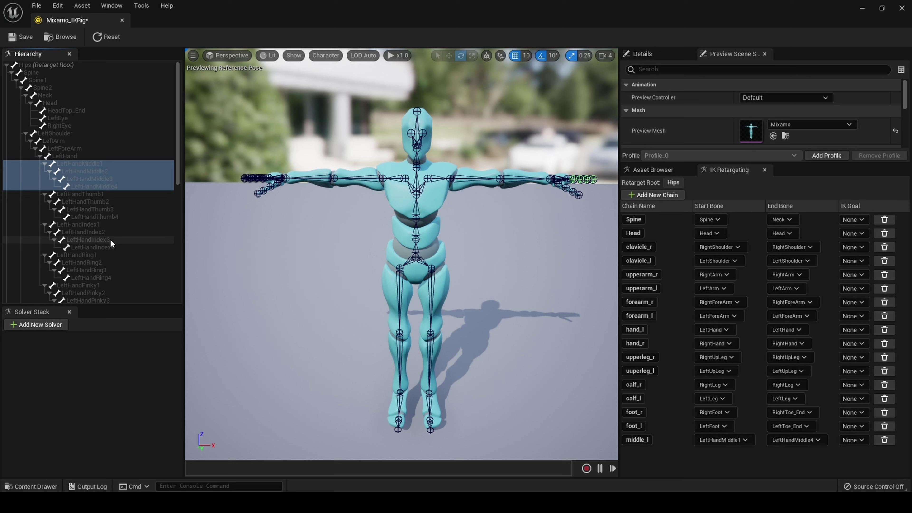
Create a retarget chain spanning the bones from LeftHandThumb1 to LeftHandThumb4 and name it thumb_l.
left_click(99, 194)
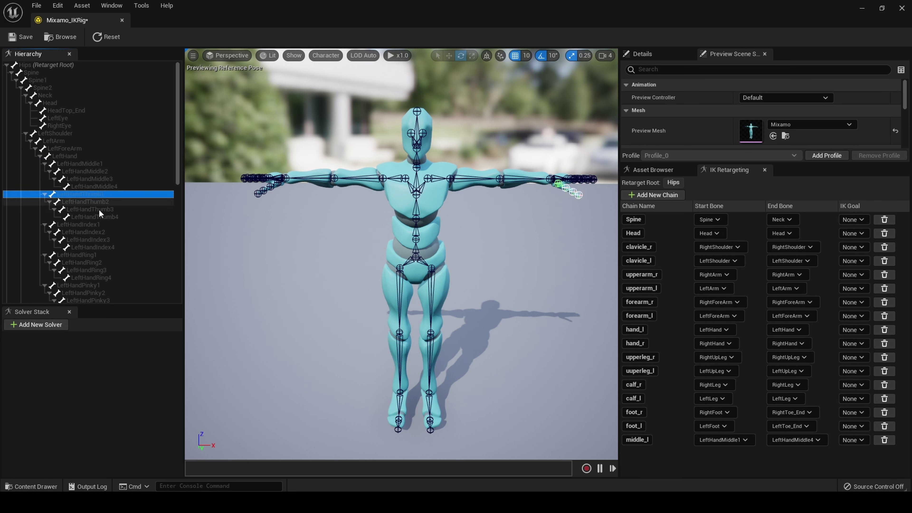
left_click(100, 218, "shift")
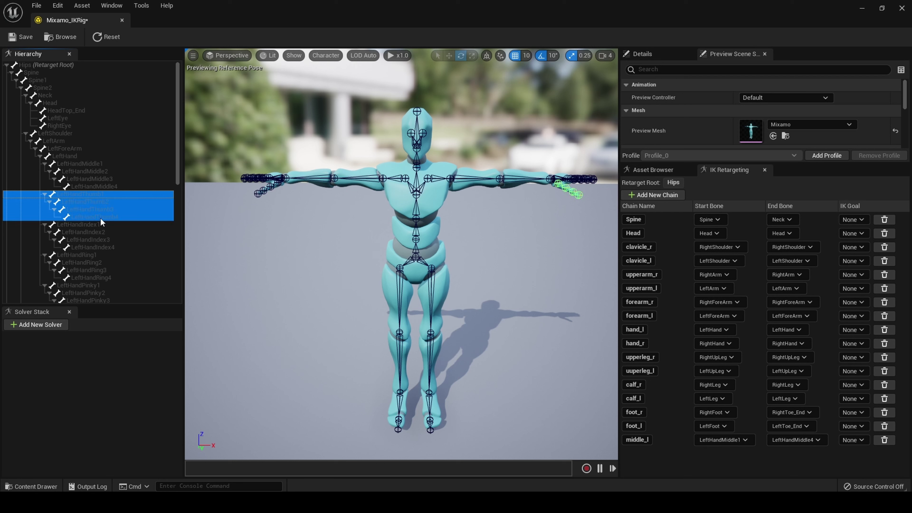
right_click(99, 218)
left_click(168, 381)
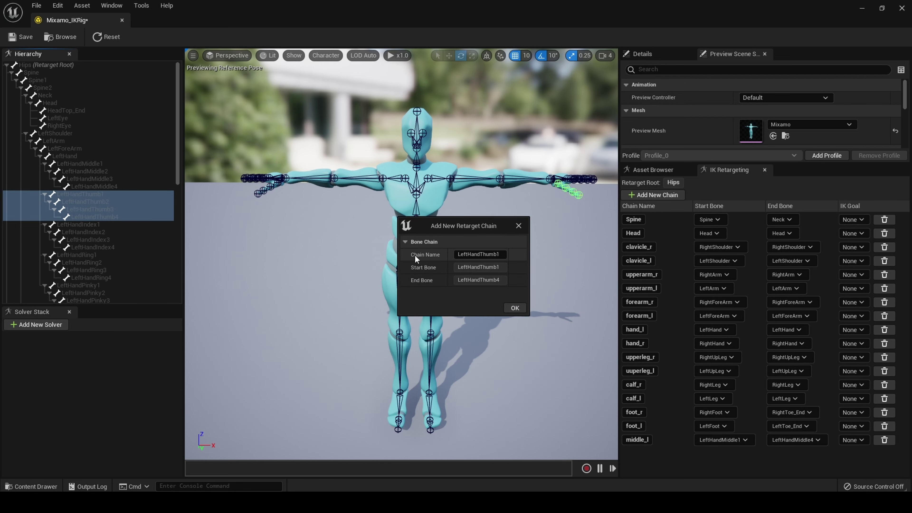
double_click(478, 254)
key("BackSpace")
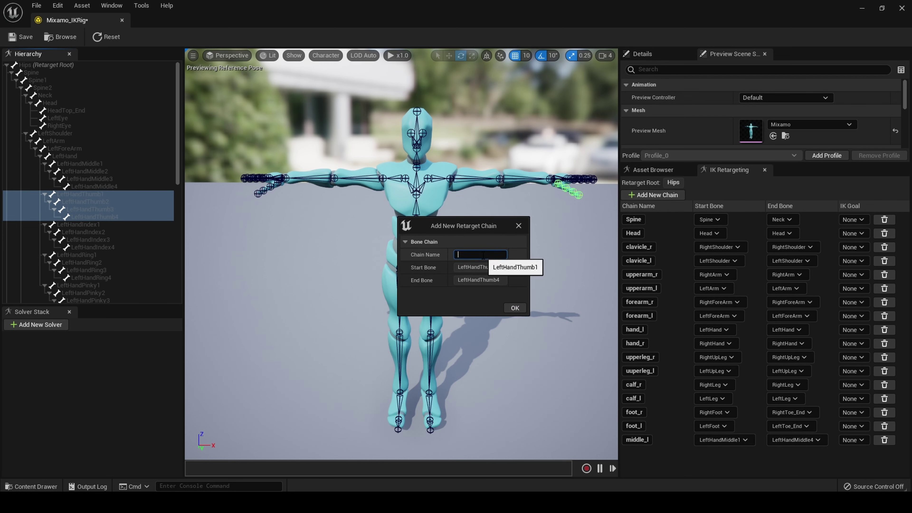
type("thumb_l")
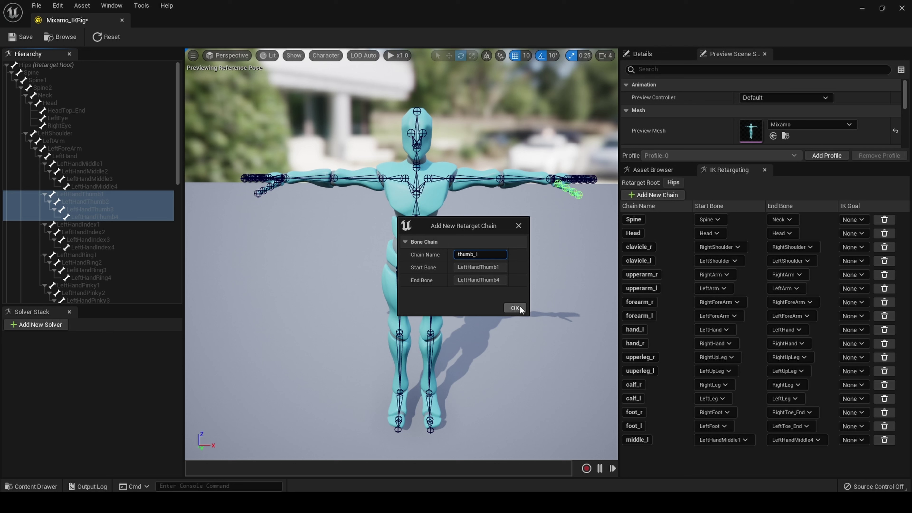
left_click(507, 308)
Create a retarget chain spanning the bones from LeftHandIndex1 to LeftHandIndex4 and name it index_l.
left_click(96, 225)
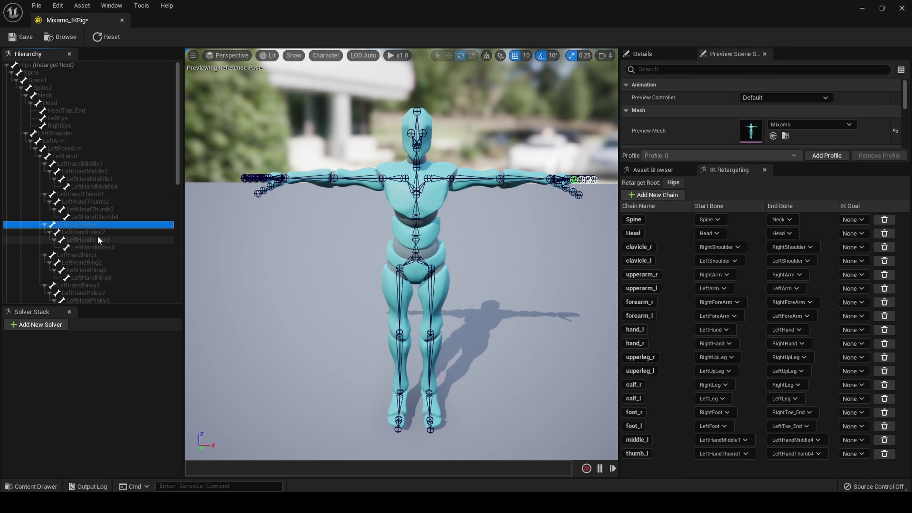
left_click(99, 248, "shift")
right_click(98, 246)
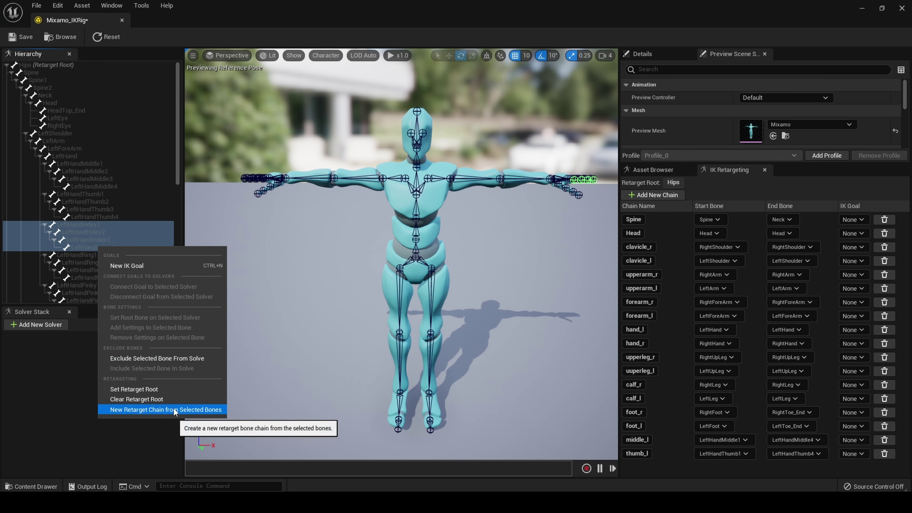
left_click(169, 412)
left_click(501, 255)
type("in")
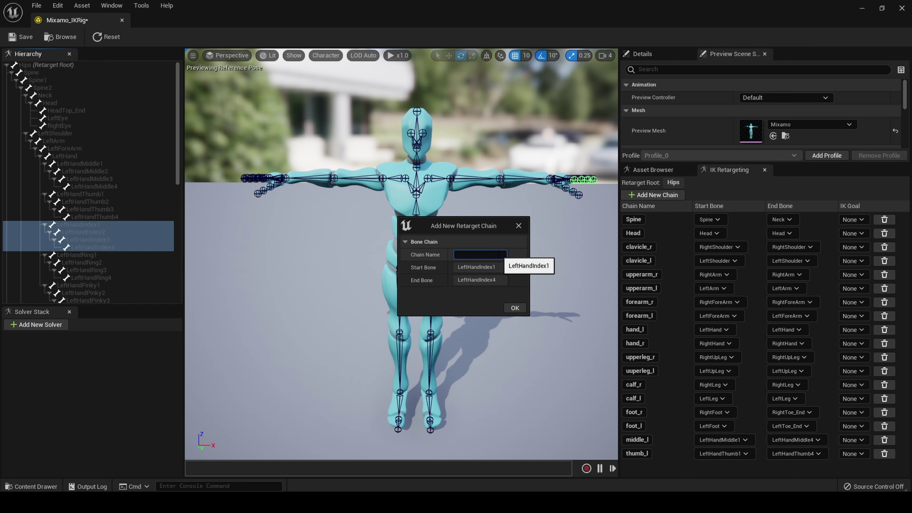
type("dex_l")
left_click(515, 308)
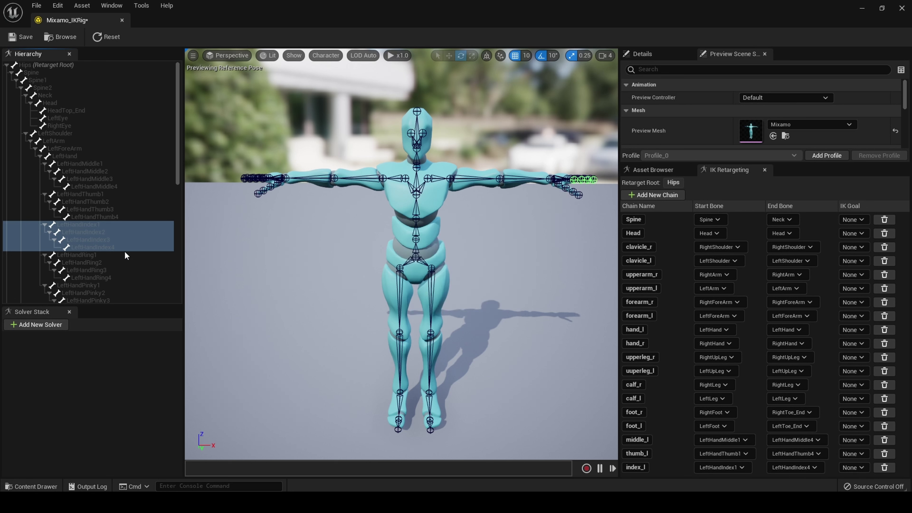
Create a retarget chain spanning the bones from LeftHandRing1 to LeftHandRing4 and name it ring_l.
scroll(124, 250, "down", 2)
left_click(91, 226)
left_click(96, 247, "shift")
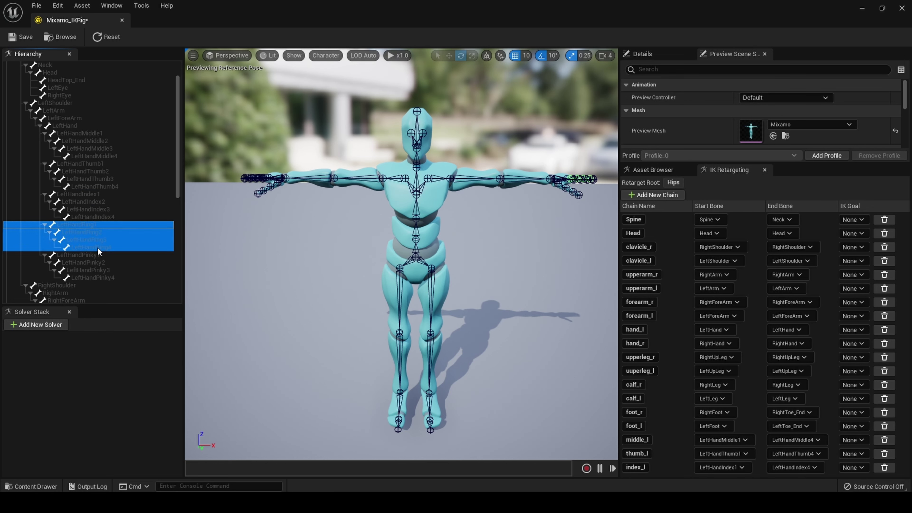
right_click(98, 248)
left_click(168, 411)
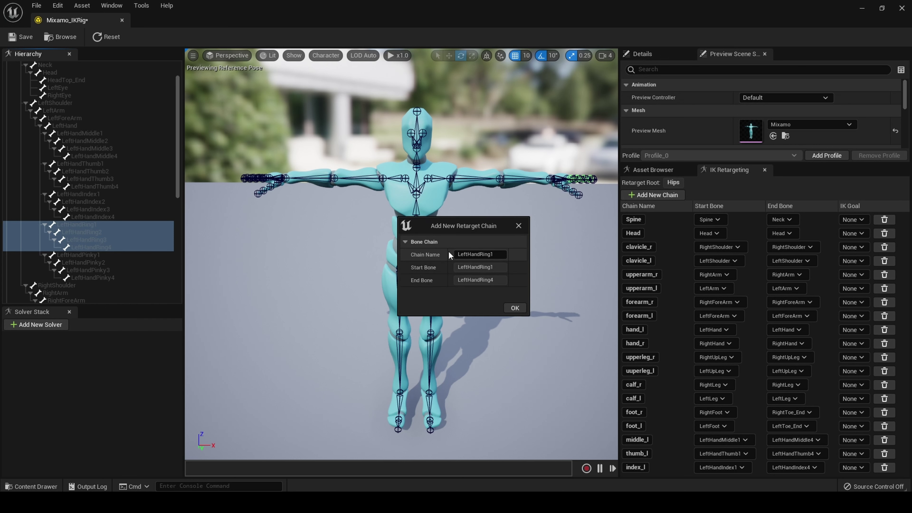
left_click(494, 254)
key("BackSpace")
type("r")
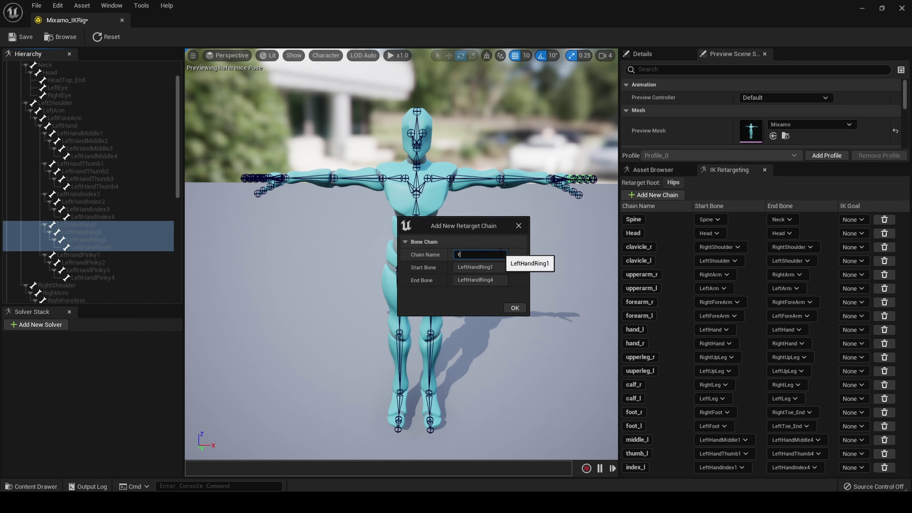
type("ing_l")
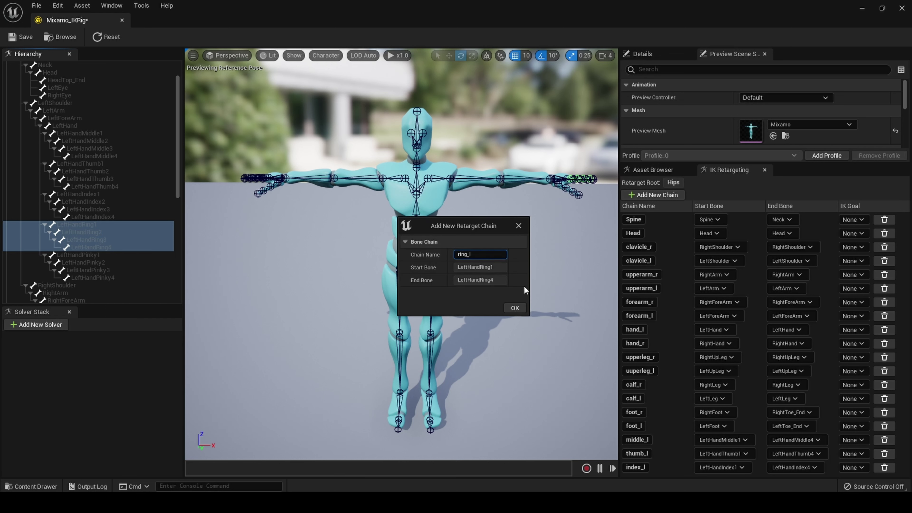
left_click(515, 308)
Create a retarget chain spanning the bones from LeftHandPinky1 to LeftHandPinky4 and name it pinky_l.
left_click(81, 255)
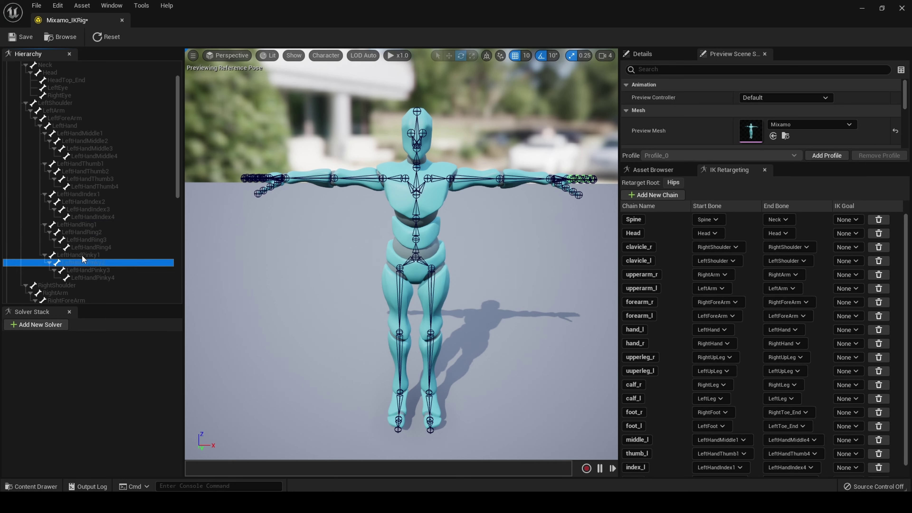
left_click(98, 277, "shift")
right_click(97, 276)
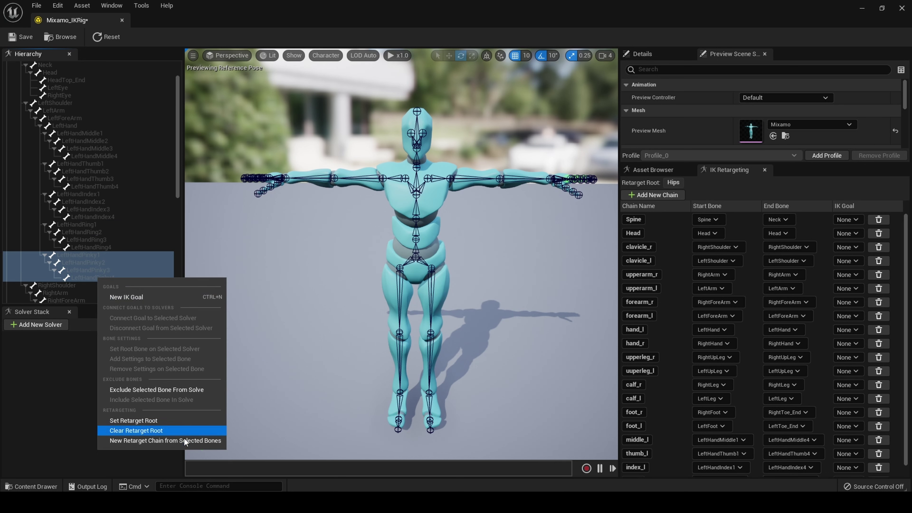
left_click(162, 441)
left_click(501, 255)
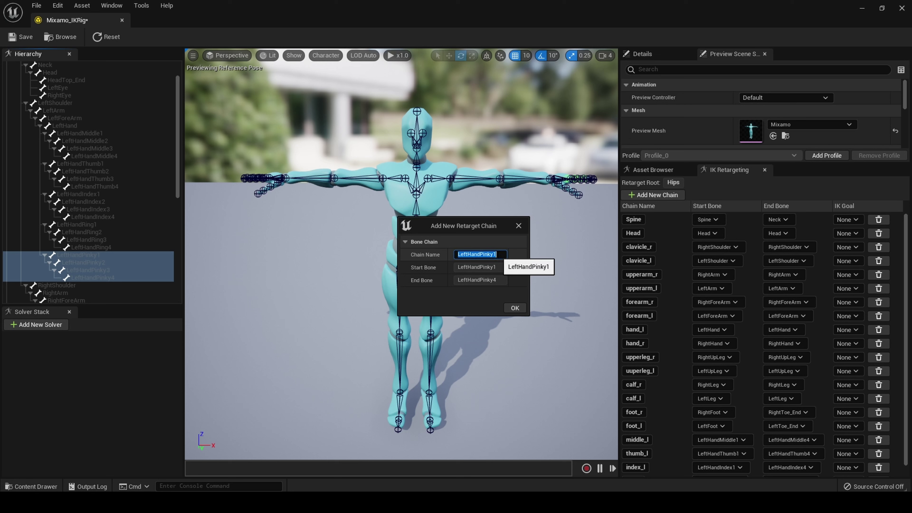
key("BackSpace")
type("pinky")
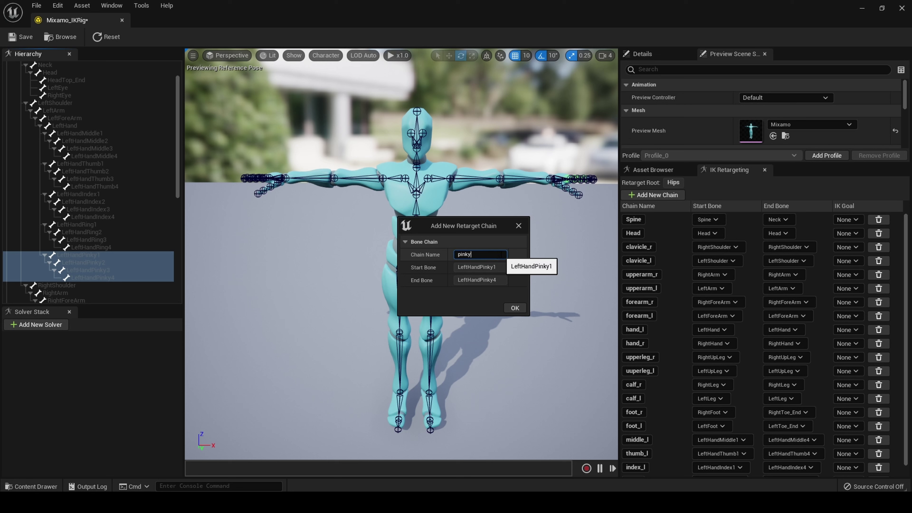
type("_l")
left_click(514, 308)
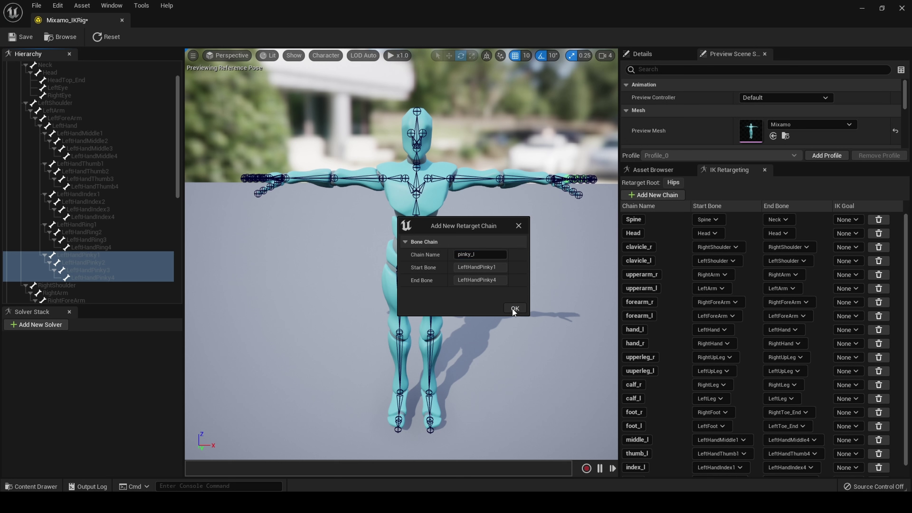
scroll(710, 387, "down", 2)
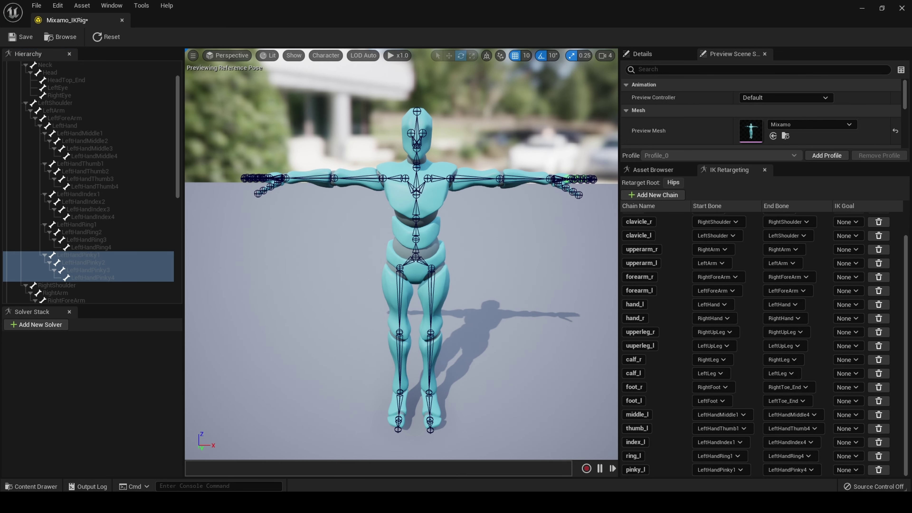
Create a retarget chain spanning the bones from RightHandMiddle1 to RightHandMiddle4 and name it middle_l.
scroll(90, 180, "down", 5)
left_click(82, 186)
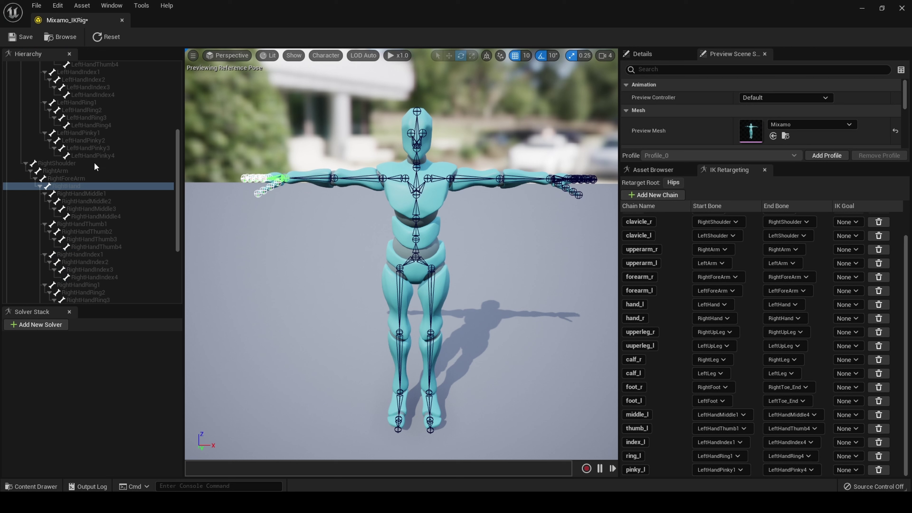
left_click(74, 194)
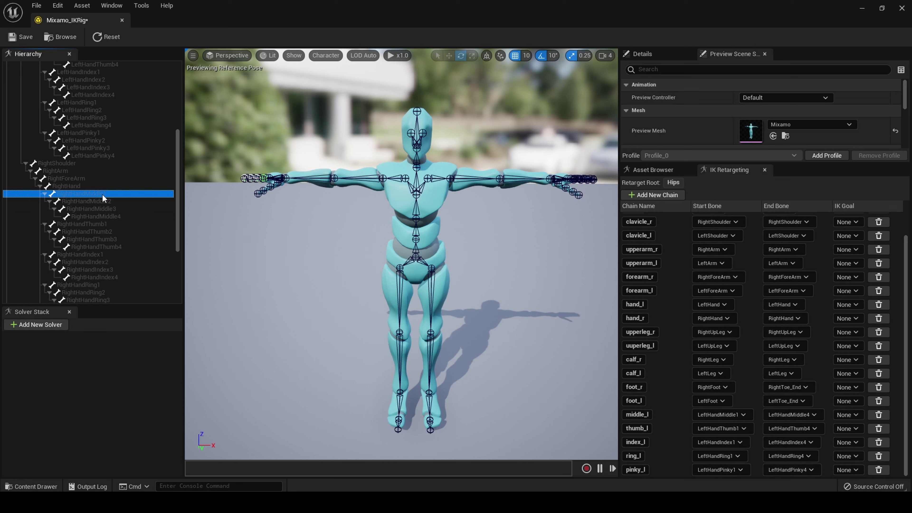
left_click(112, 215, "shift")
right_click(113, 216)
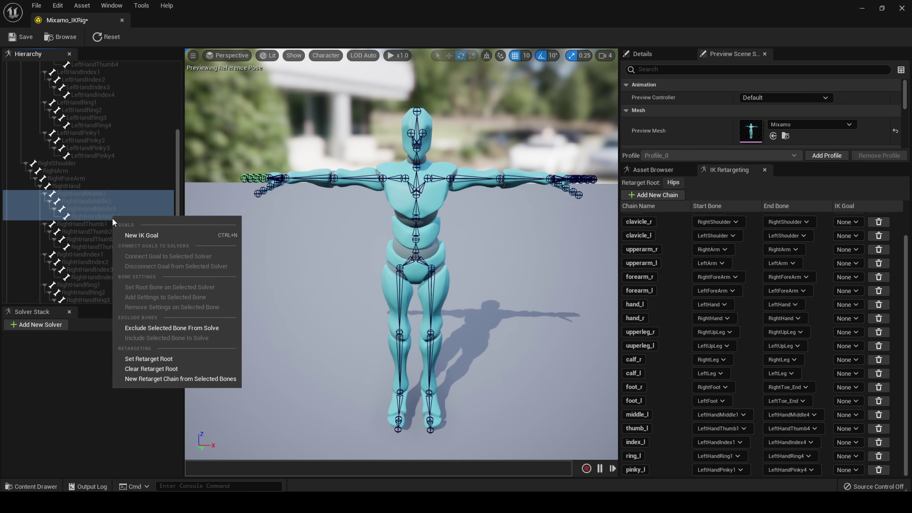
left_click(176, 379)
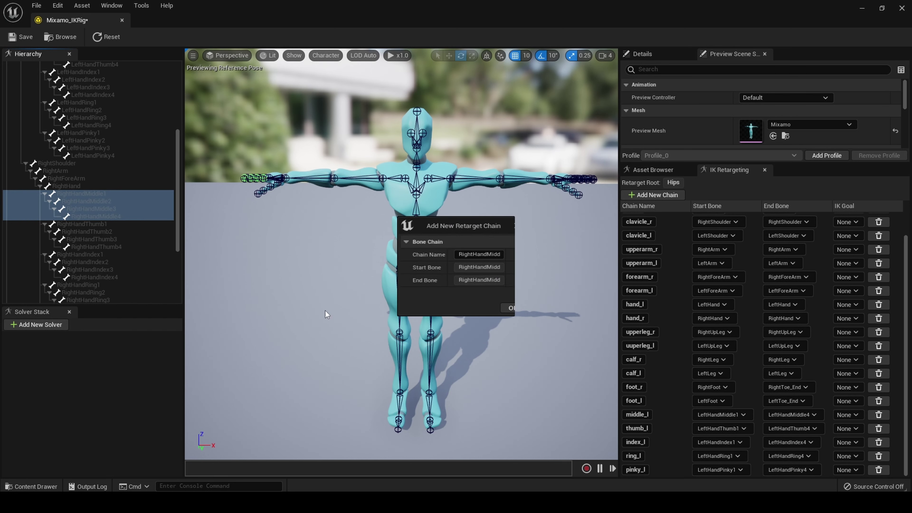
double_click(481, 254)
key("BackSpace")
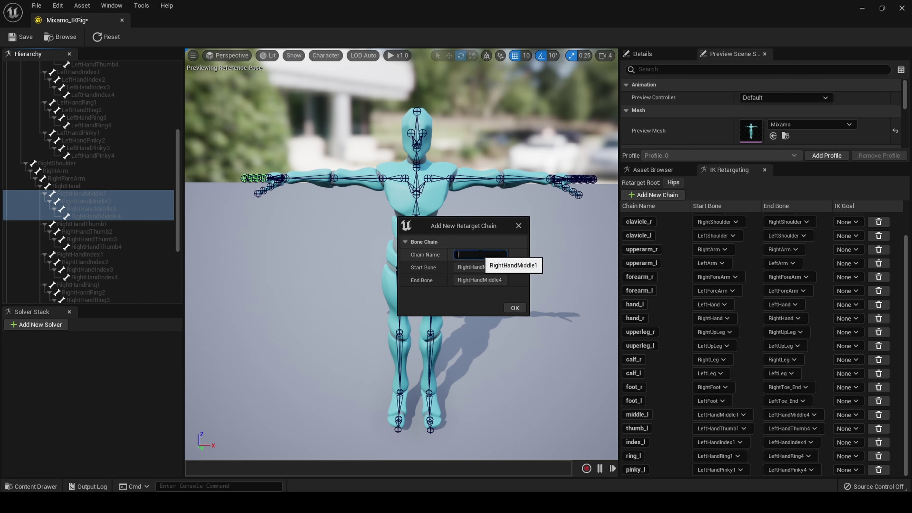
type("middle_l")
left_click(515, 308)
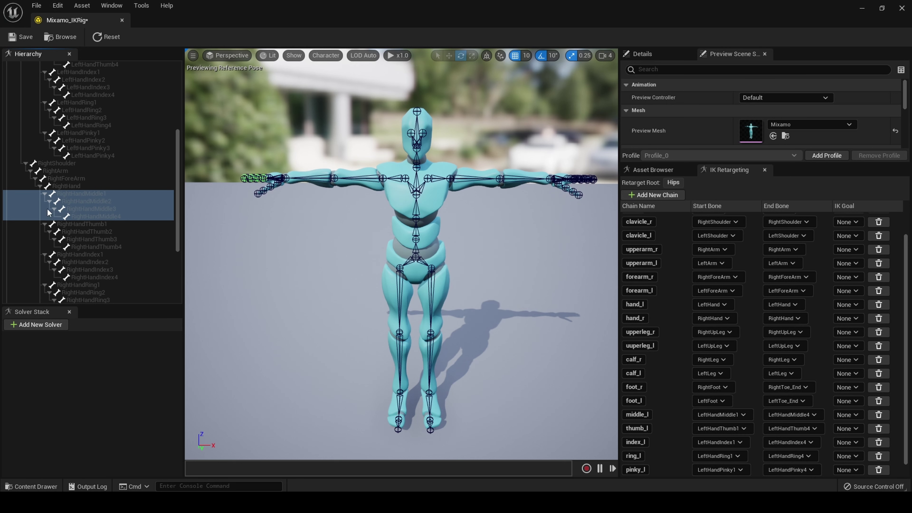
Create a retarget chain spanning the bones from RightHandThumb1 to RightHandThumb4 and name it thumb_r.
left_click(67, 223)
scroll(71, 216, "down", 3)
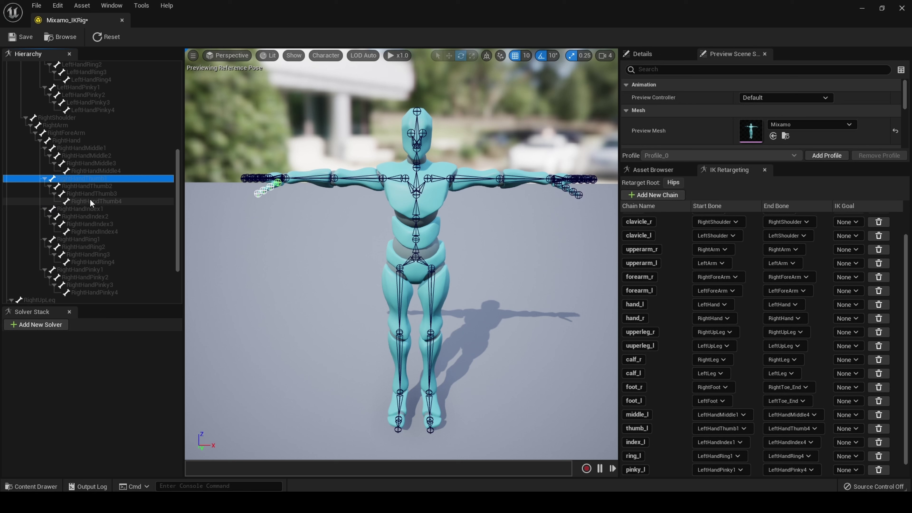
left_click(90, 202, "shift")
right_click(92, 204)
left_click(126, 357)
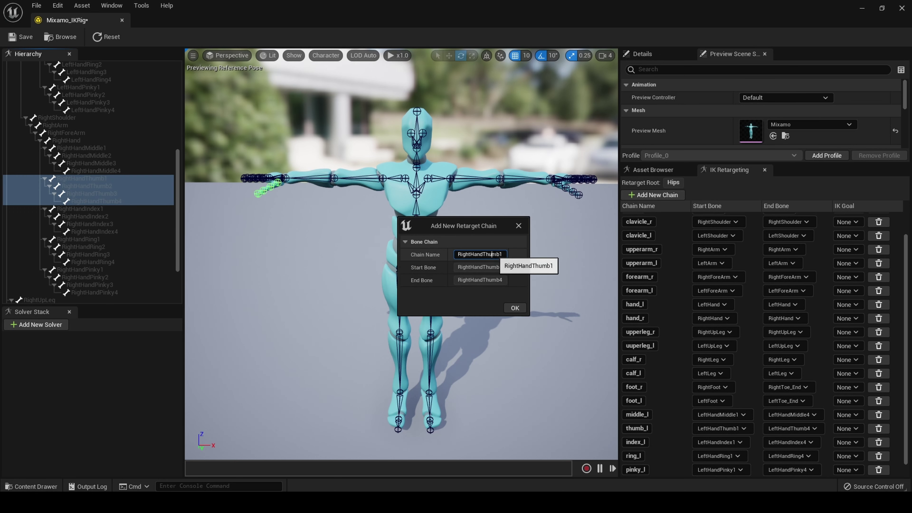
type("thumb_r")
key("Return")
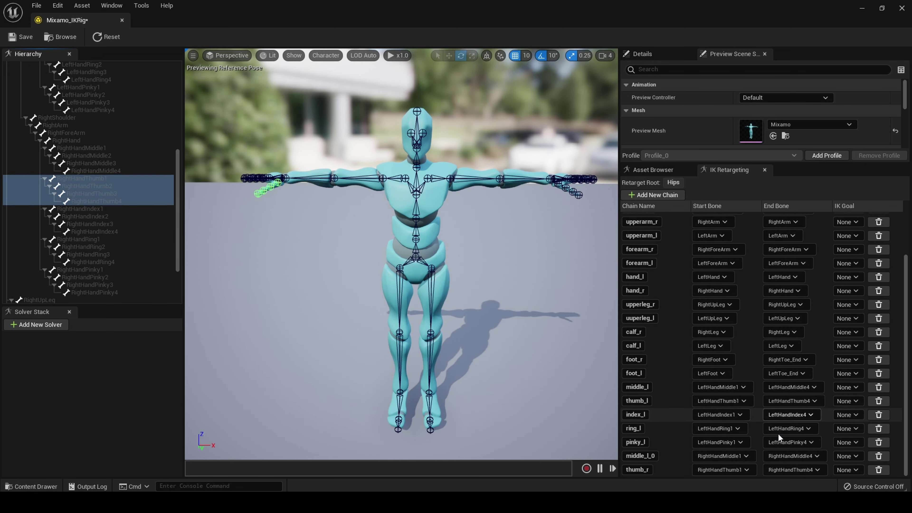
Rename the retarget chain that spans RightHandMiddle1 to RightHandMiddle4 as middle_r.
double_click(654, 456)
type("middle_r")
key("Return")
Create a retarget chain spanning the bones from RightHandIndex1 to RightHandIndex4 and name it index_r.
left_click(80, 209)
left_click(94, 231, "shift")
right_click(95, 231)
left_click(126, 386)
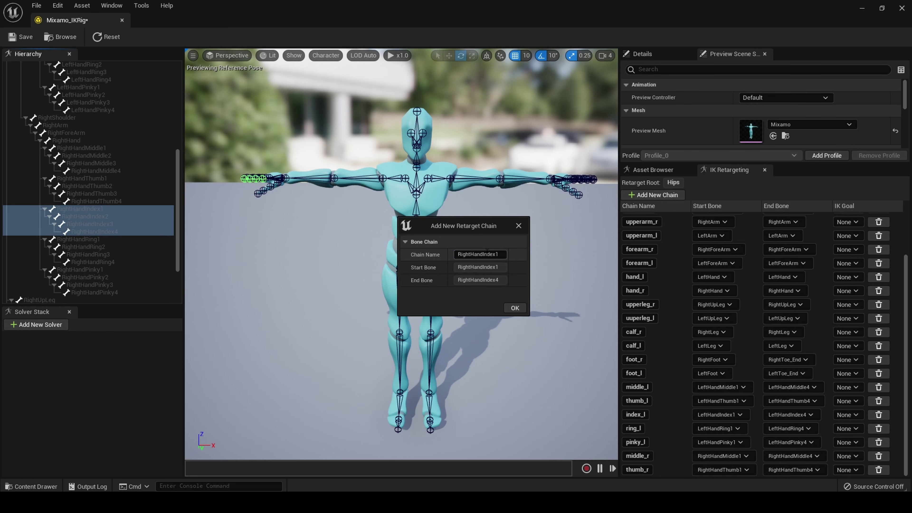
type("index_r")
key("Return")
Create a retarget chain spanning the bones from RightHandRing1 to RightHandRing4 and name it ring_r.
left_click(80, 239)
left_click(86, 262, "shift")
right_click(86, 261)
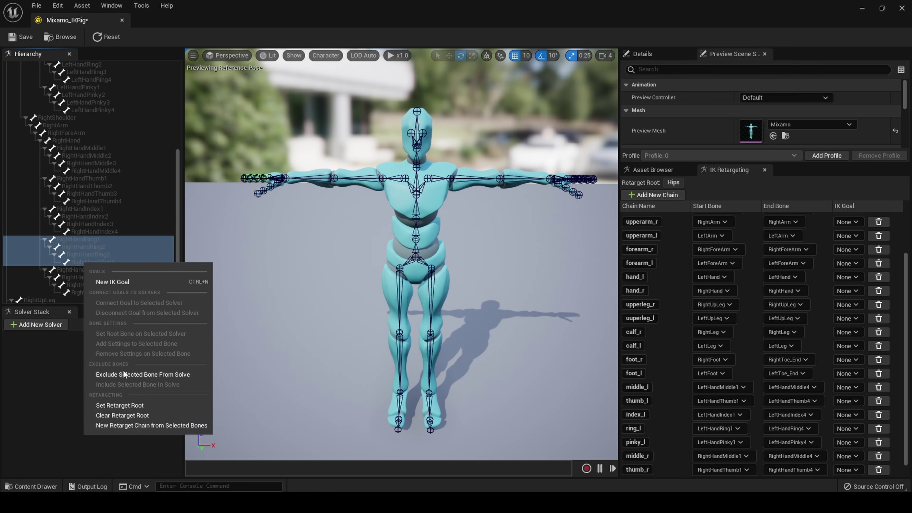
left_click(126, 424)
type("ring_")
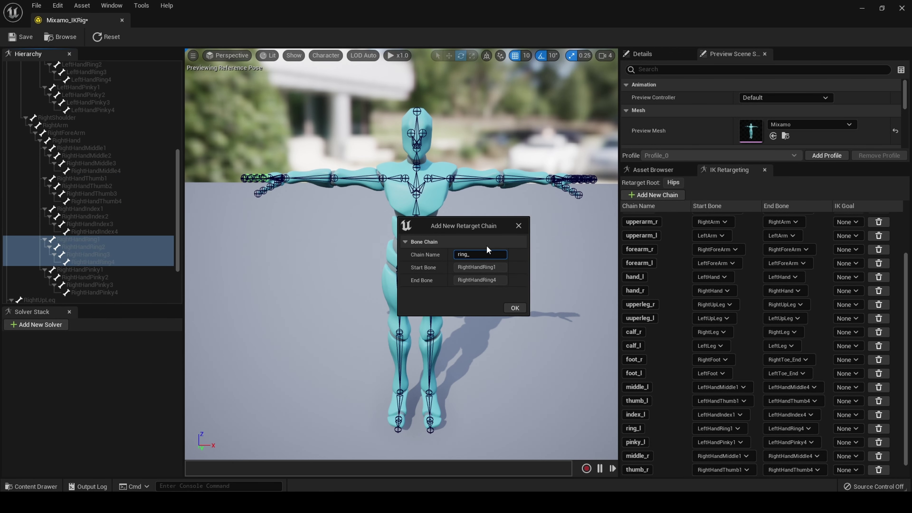
type("r")
left_click(515, 307)
Create a retarget chain spanning the bones from RightHandPinky1 to RightHandPinky4 and name it pinky_r.
left_click(80, 269)
left_click(86, 292, "shift")
right_click(86, 292)
left_click(125, 455)
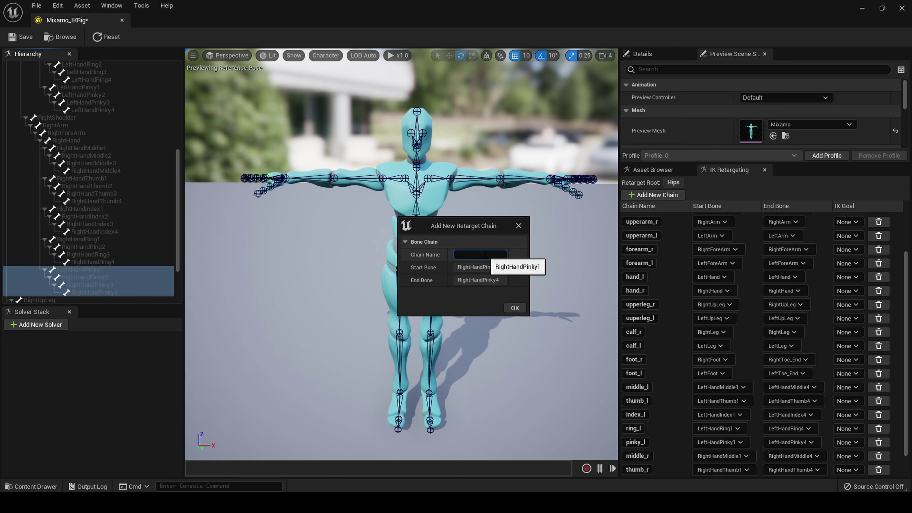
type("pinky_r")
key("Return")
Review the complete list of Mixamo retarget chains, checking each chain's name with its start and end bones.
scroll(769, 411, "down", 2)
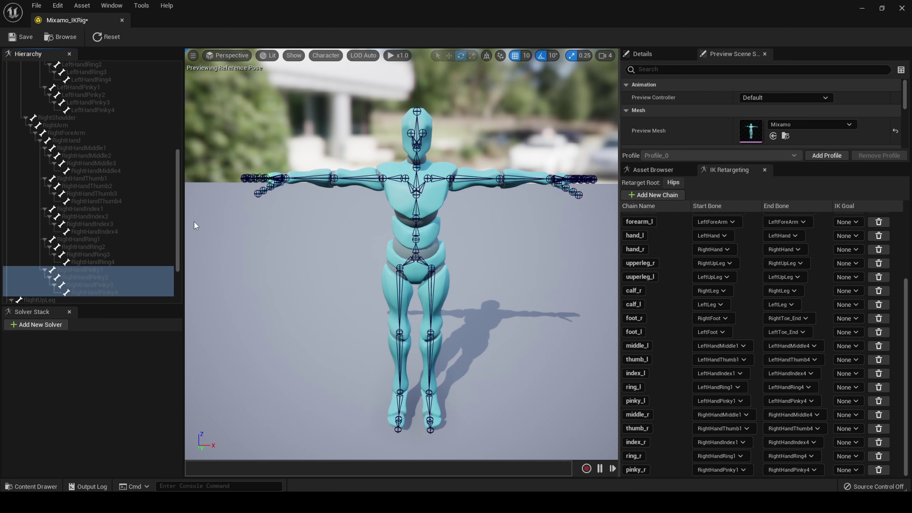
scroll(669, 385, "up", 4)
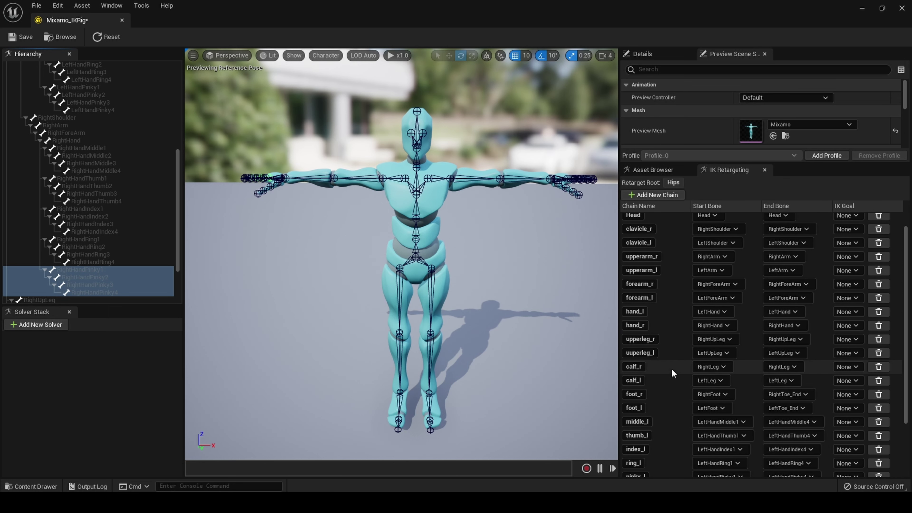
scroll(672, 373, "up", 1)
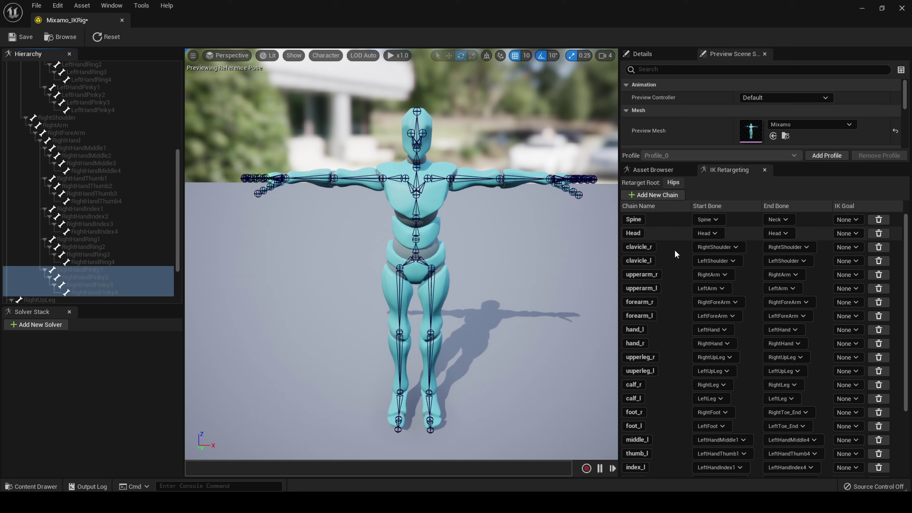
scroll(678, 379, "down", 5)
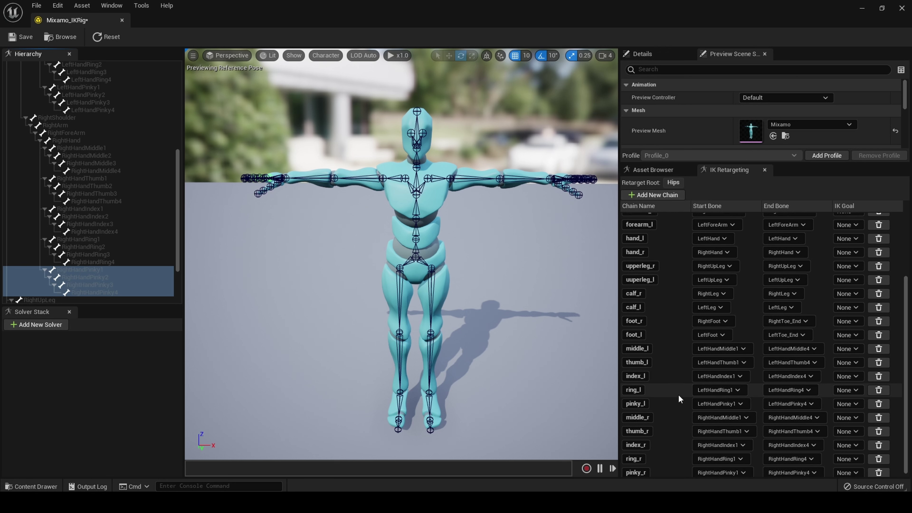
scroll(681, 402, "up", 4)
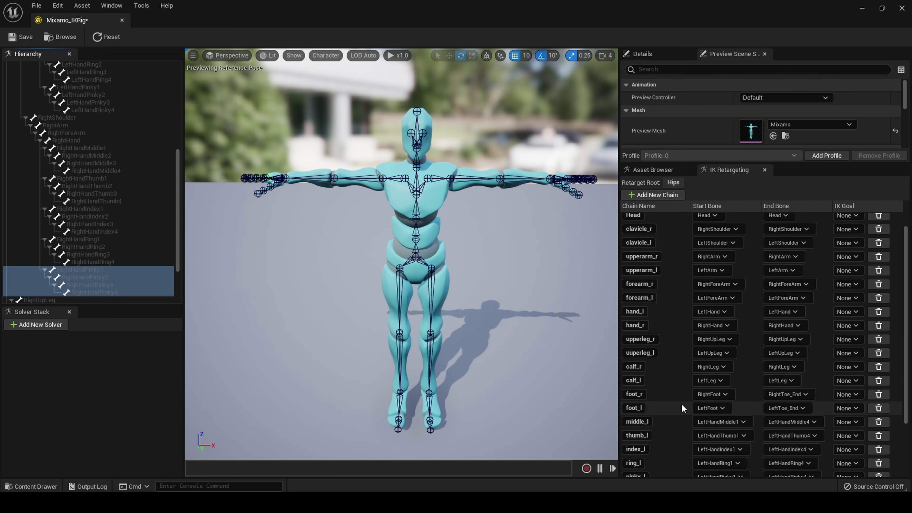
scroll(681, 407, "up", 1)
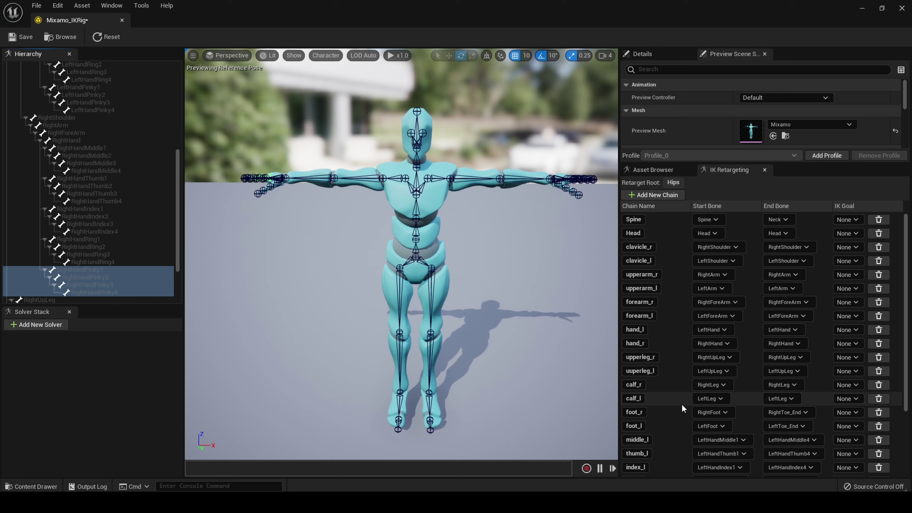
scroll(646, 312, "down", 5)
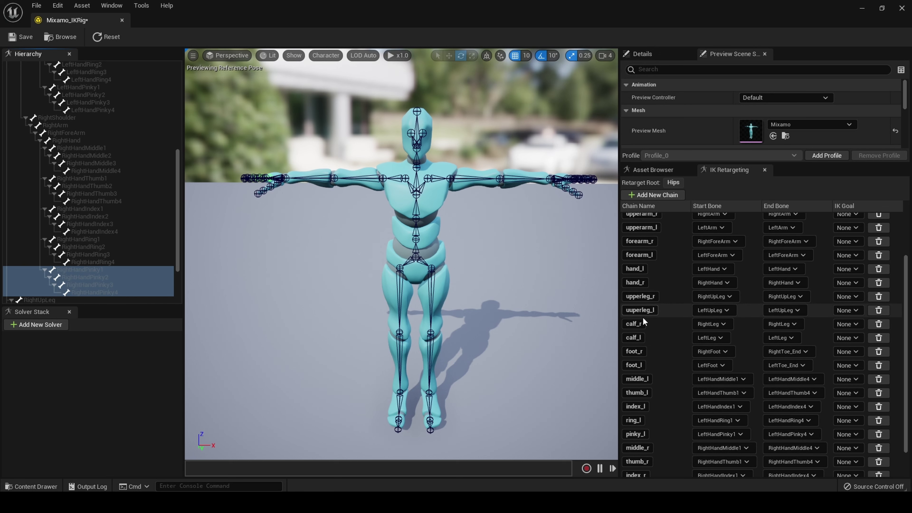
scroll(646, 355, "up", 3)
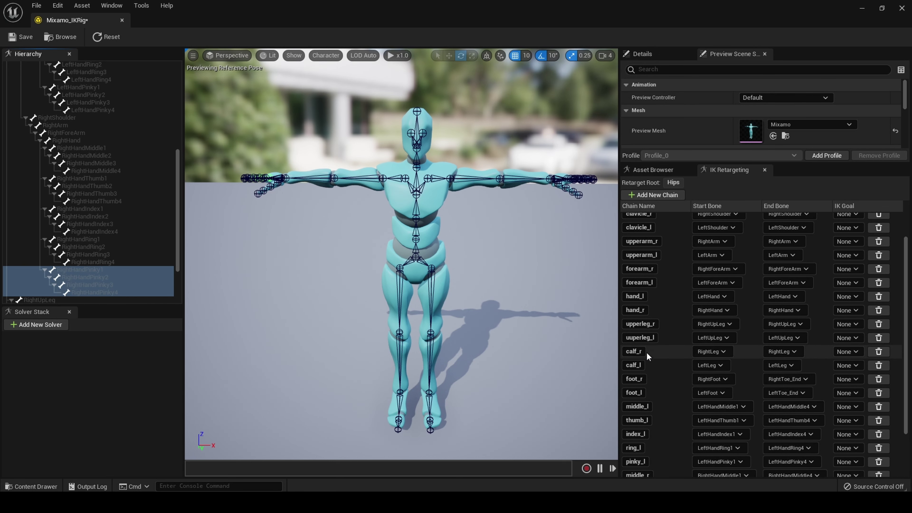
Save and close the Mixamo IK Rig, and open MH_IKRig from the IkRetargeting folder.
left_click(30, 38)
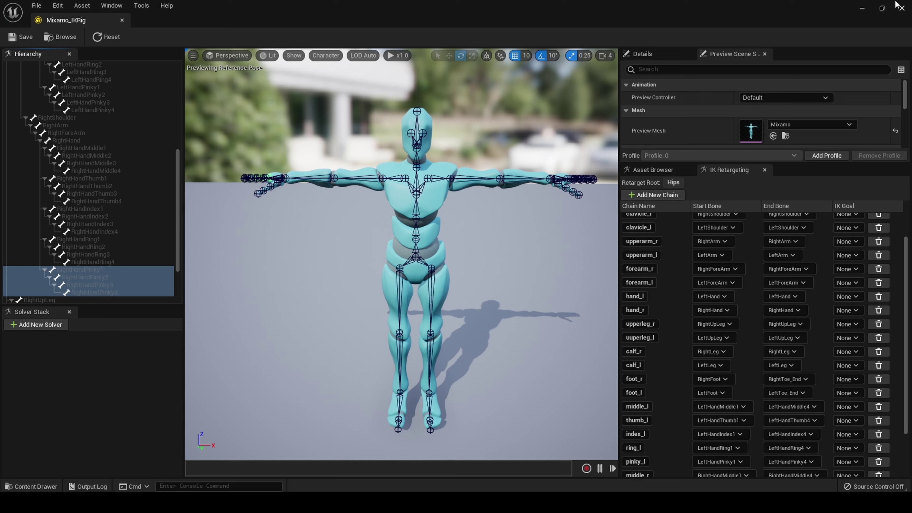
left_click(900, 7)
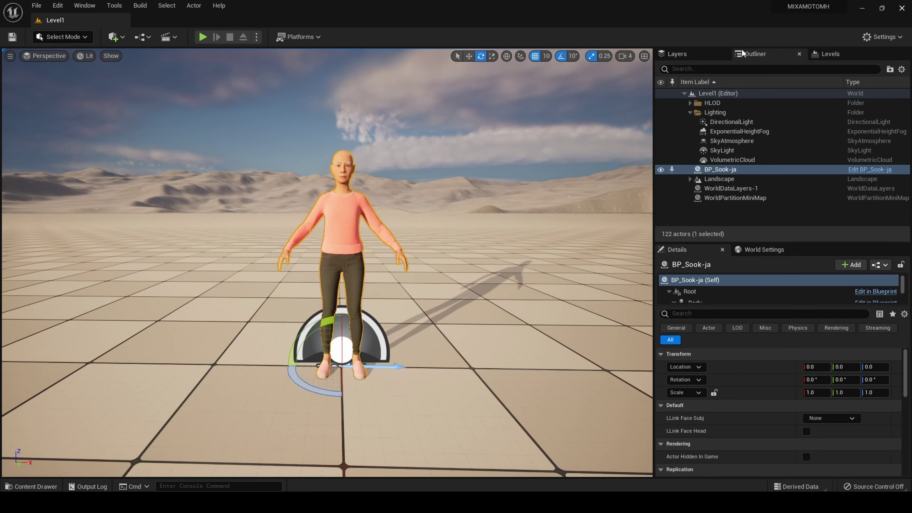
left_click(26, 487)
left_click(179, 397)
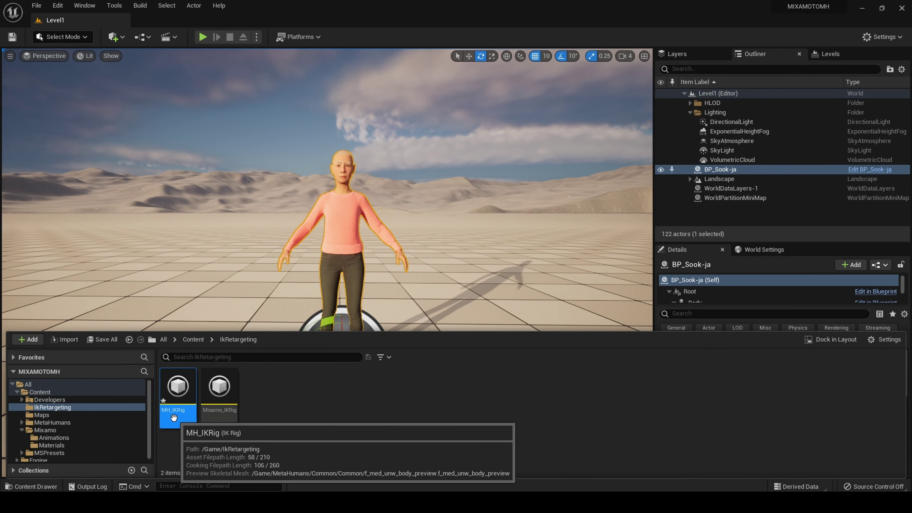
double_click(180, 401)
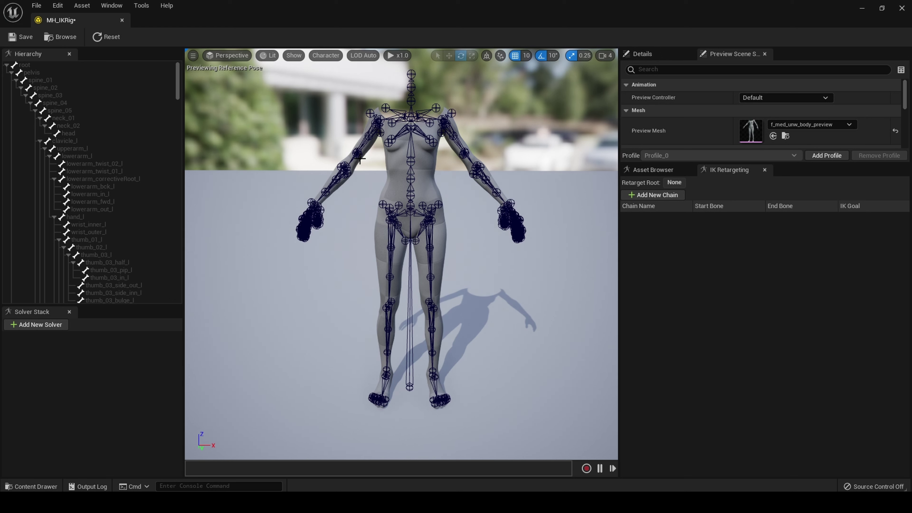
Set the pelvis bone as the retarget root of the MetaHuman IK Rig.
left_click(28, 73)
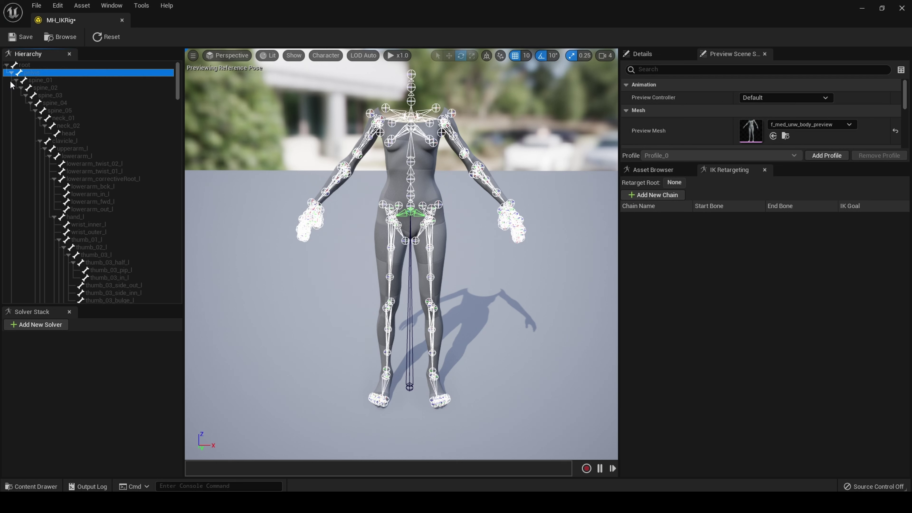
right_click(27, 73)
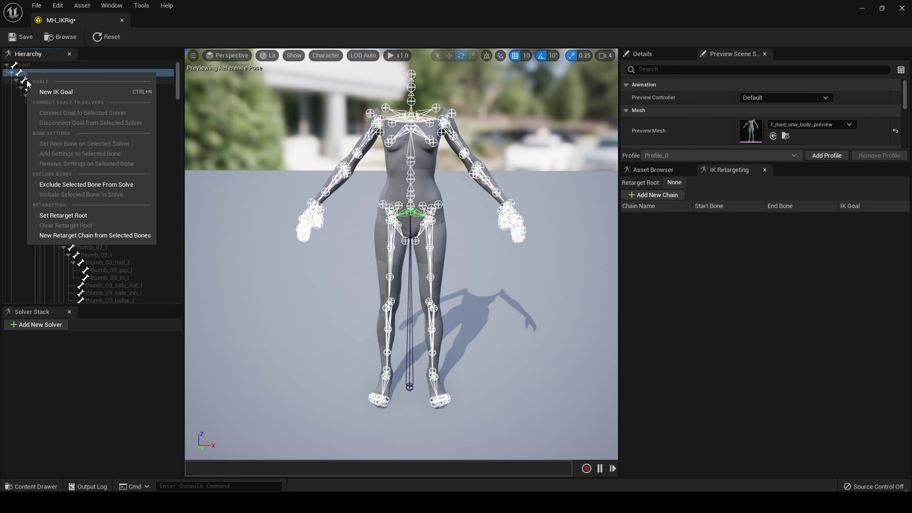
left_click(97, 218)
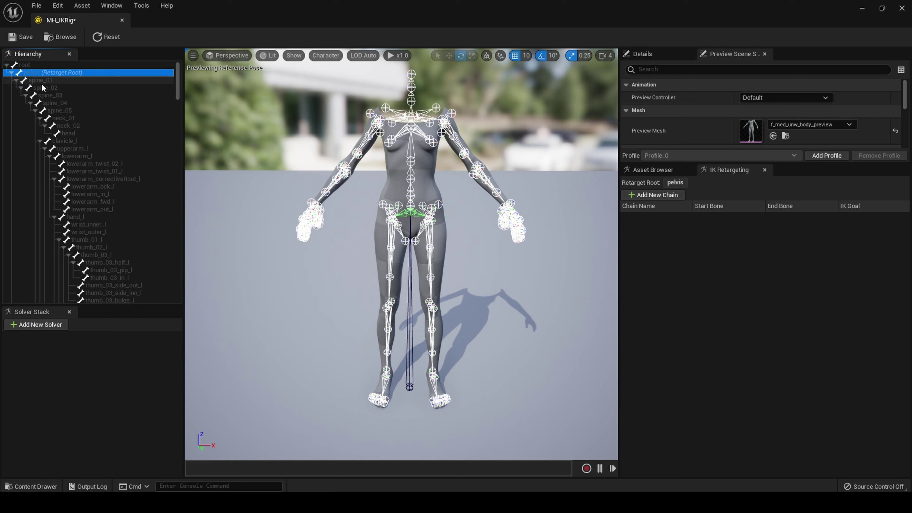
Create a retarget chain spanning the bones from spine_01 to neck_02 and name it spine.
left_click(53, 80)
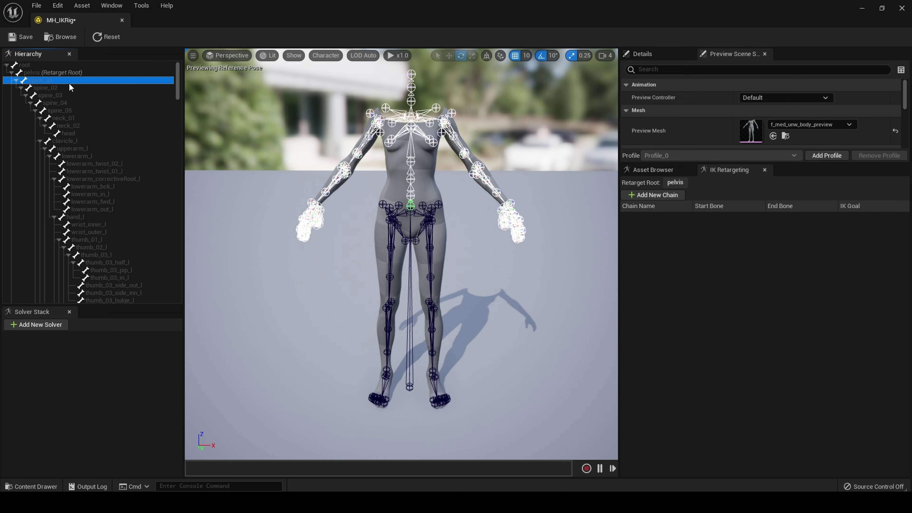
left_click(79, 127, "shift")
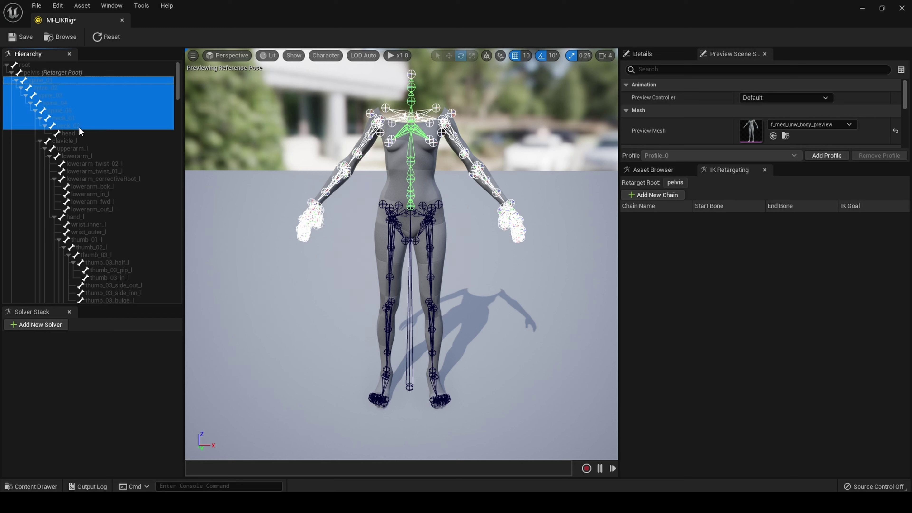
right_click(73, 111)
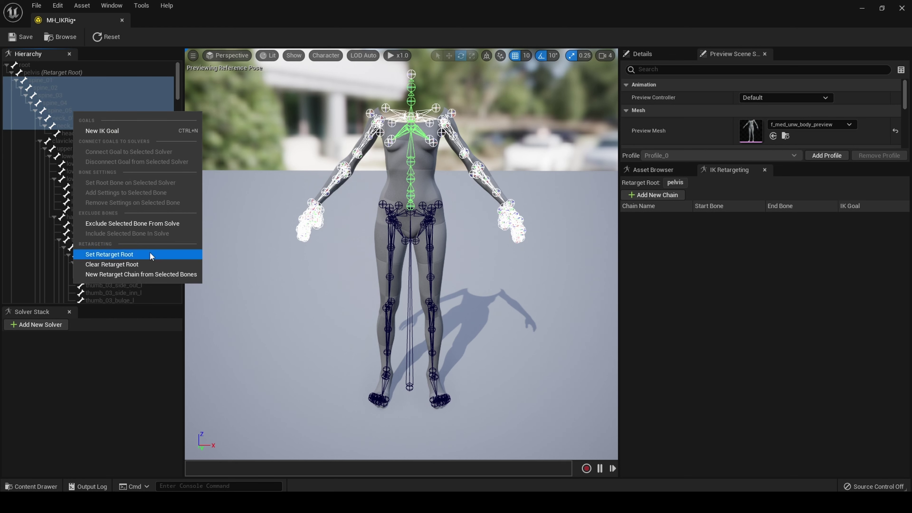
left_click(165, 275)
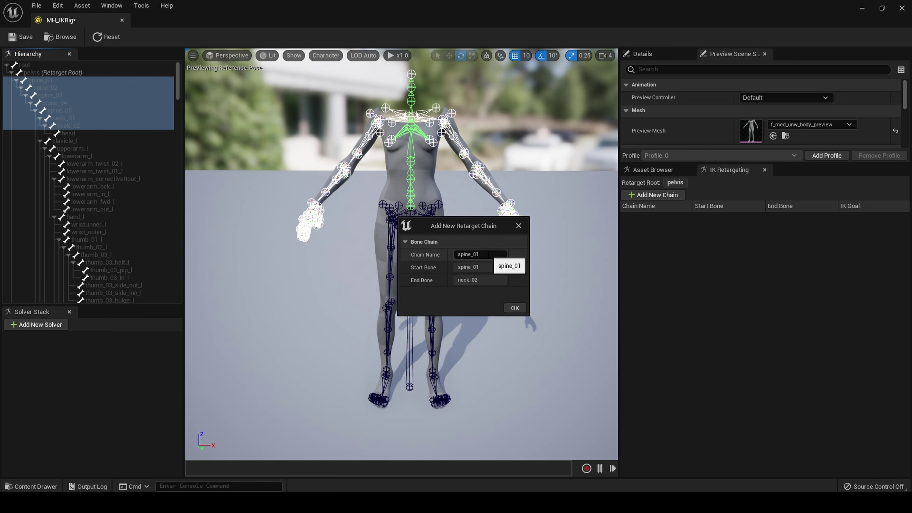
double_click(487, 254)
left_click(481, 254)
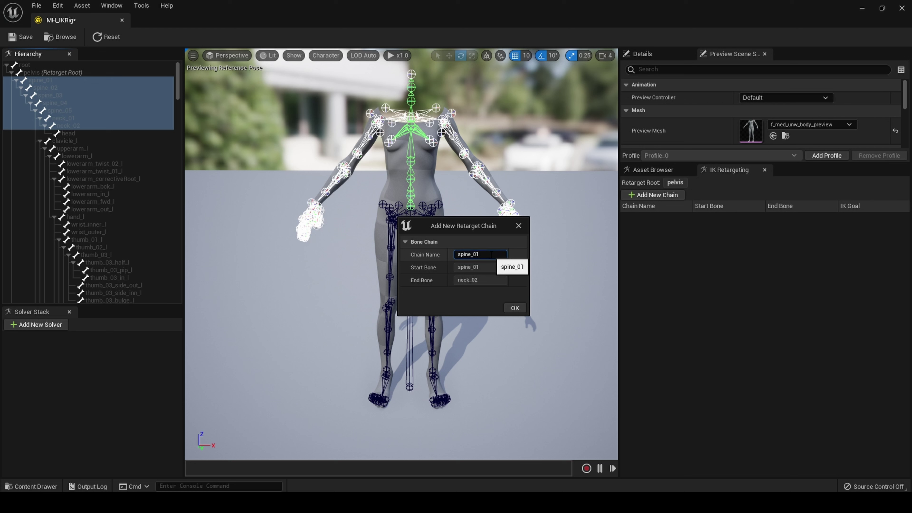
key("BackSpace")
key("BackSpace")
key("BackSpace")
key("BackSpace")
key("BackSpace")
key("BackSpace")
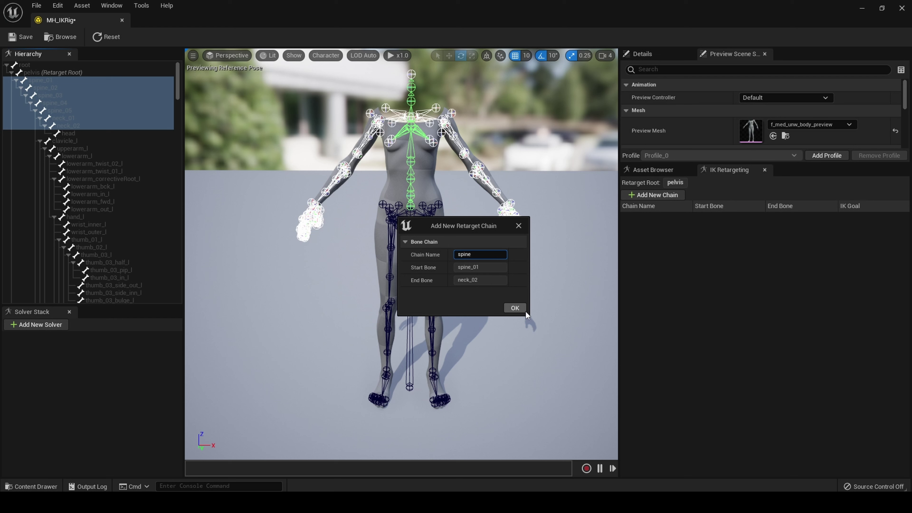
left_click(517, 309)
left_click(516, 309)
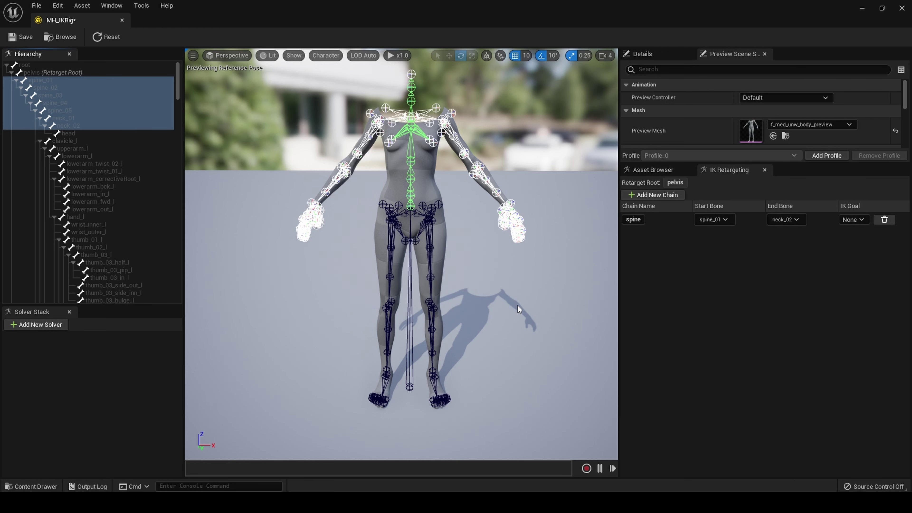
left_click(822, 220)
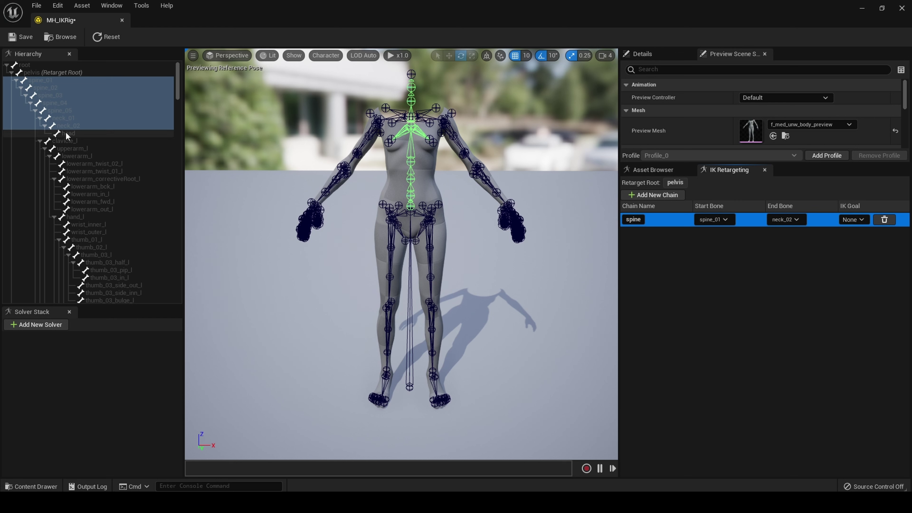
Create a retarget chain from the head bone alone, keeping the name head.
left_click(66, 134)
right_click(66, 135)
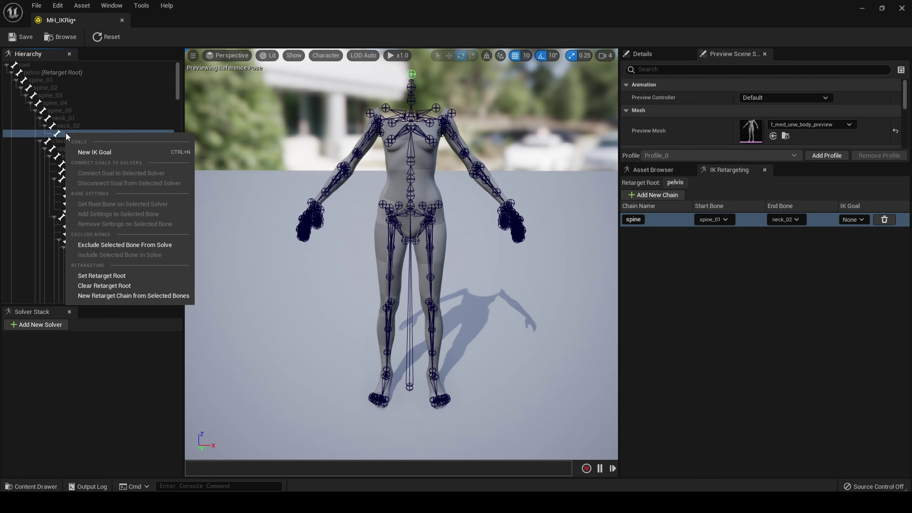
left_click(112, 293)
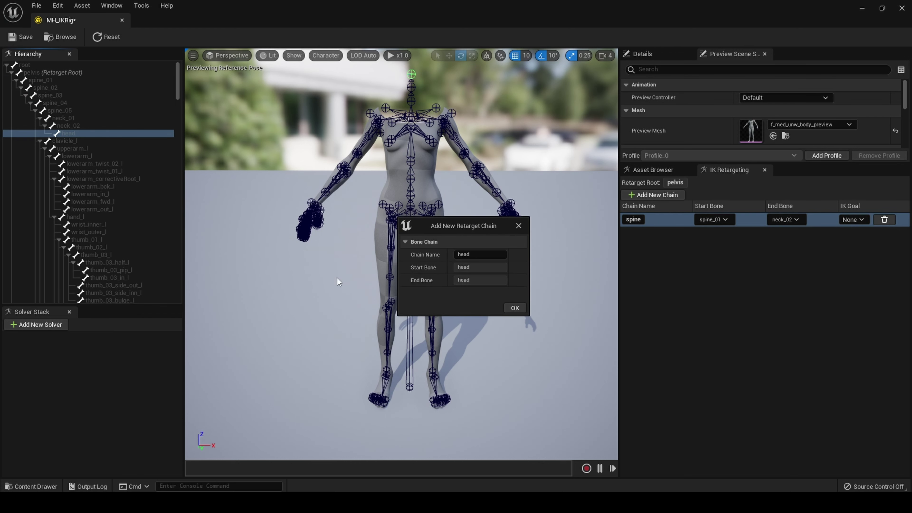
left_click(515, 308)
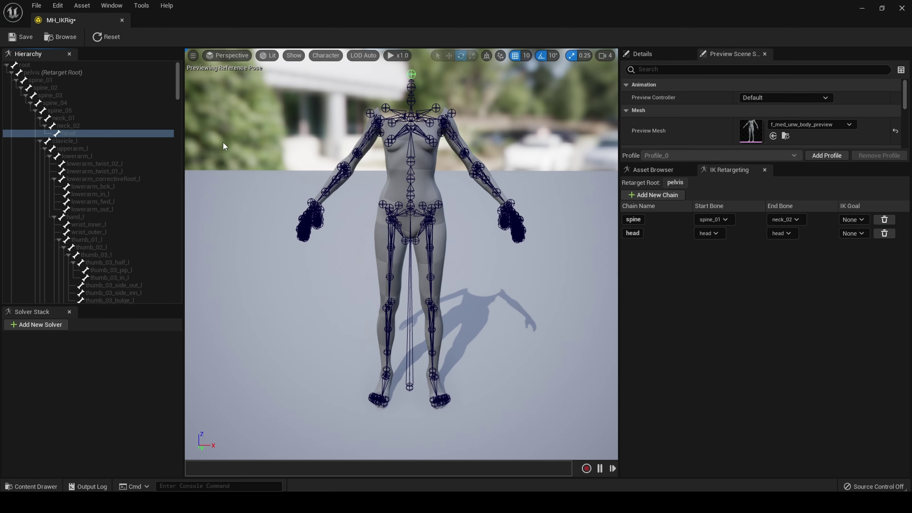
left_click(157, 134)
scroll(157, 135, "down", 2)
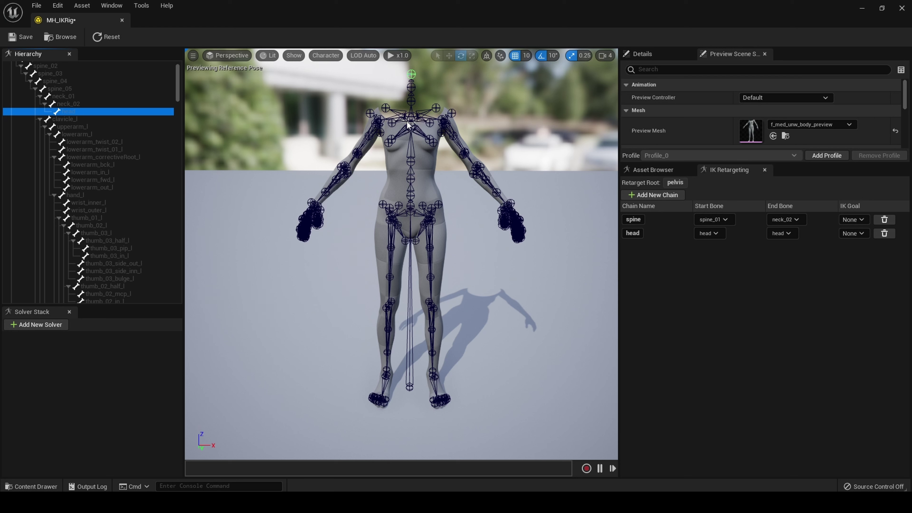
scroll(707, 129, "down", 3)
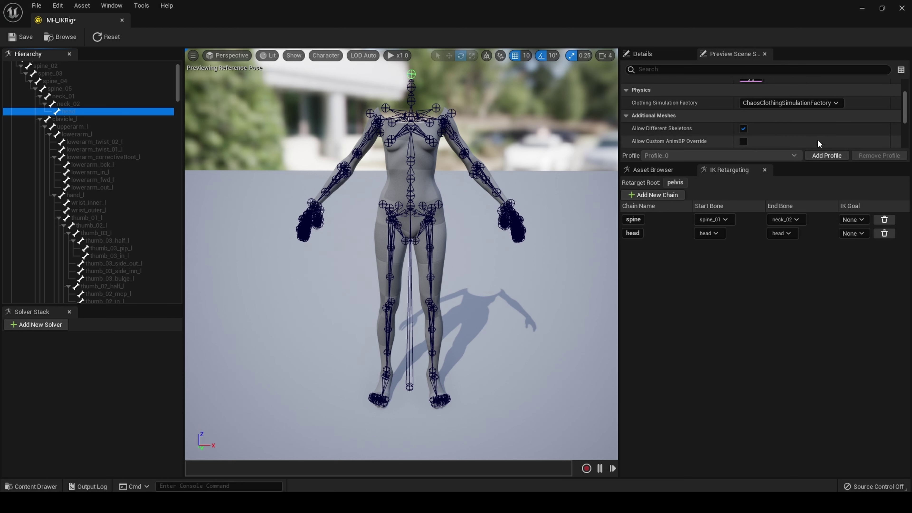
Look through the preview scene settings and the head bone's transform details for the MetaHuman IK Rig.
scroll(811, 137, "down", 1)
scroll(815, 138, "down", 4)
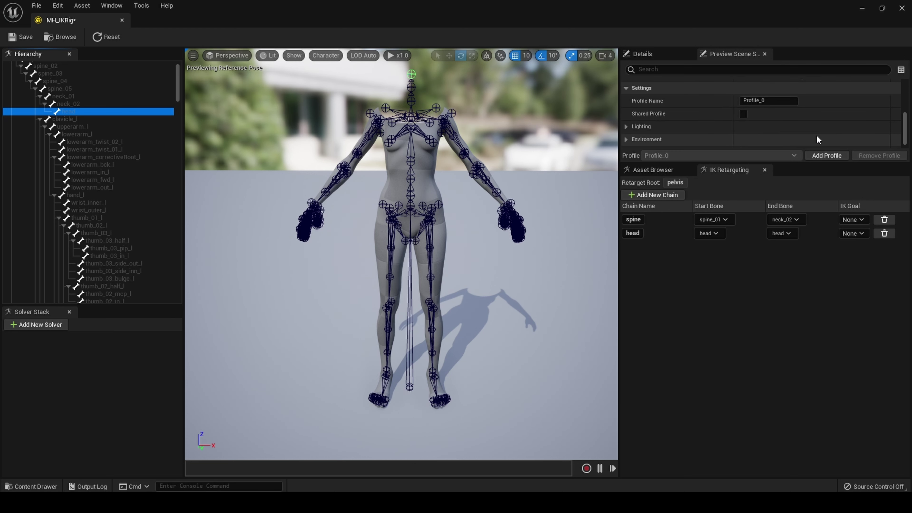
scroll(816, 135, "up", 2)
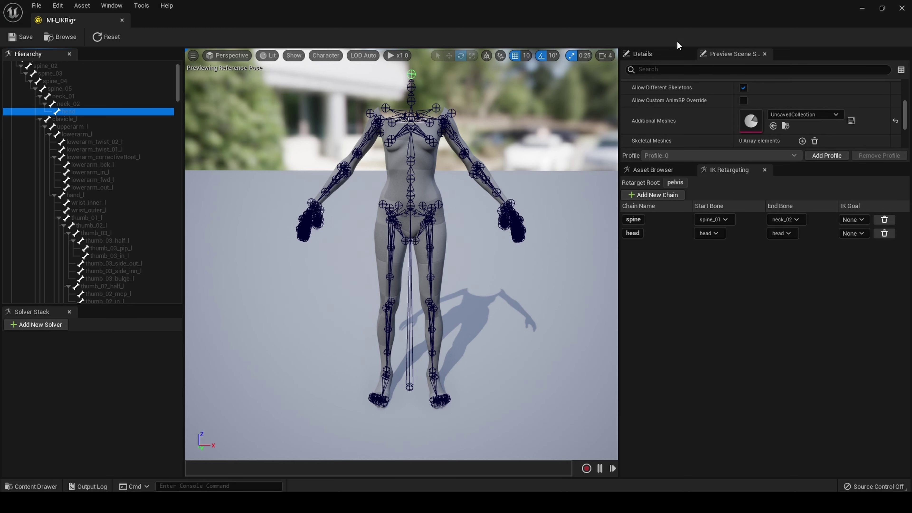
left_click(655, 55)
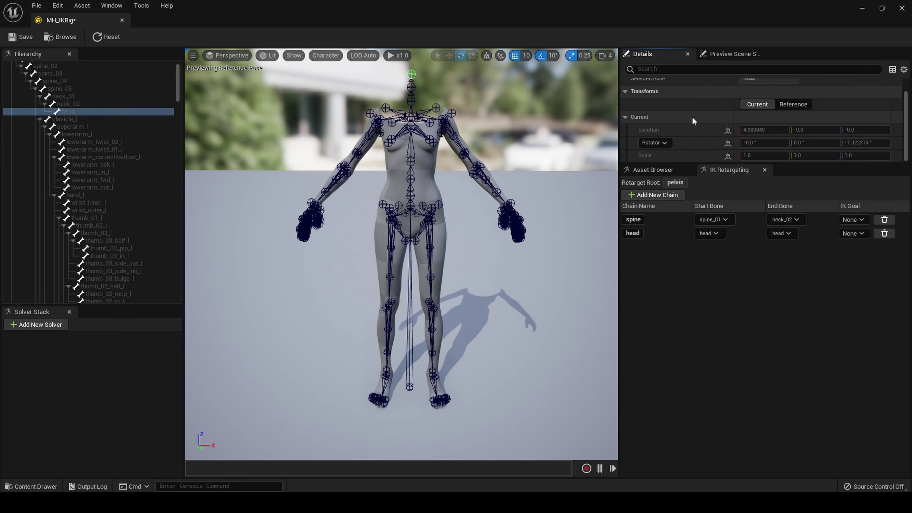
left_click(730, 54)
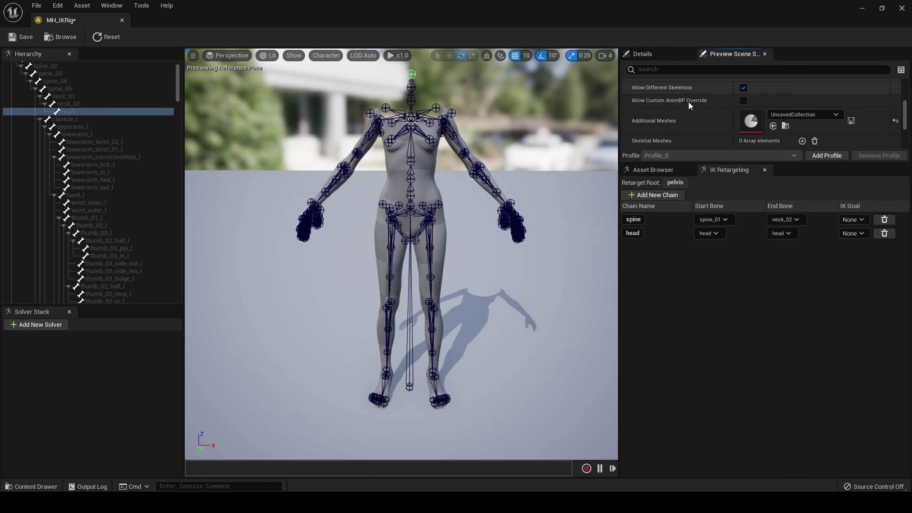
scroll(689, 107, "up", 2)
scroll(693, 113, "down", 2)
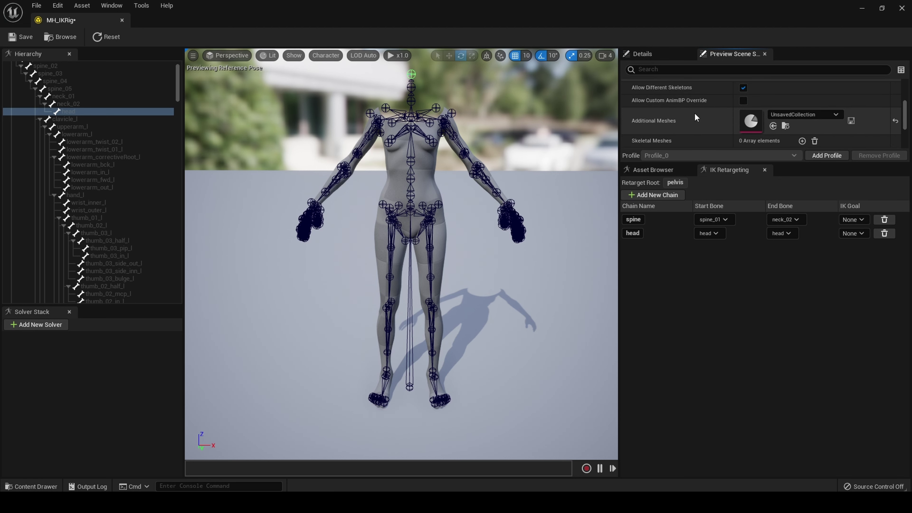
scroll(694, 113, "up", 3)
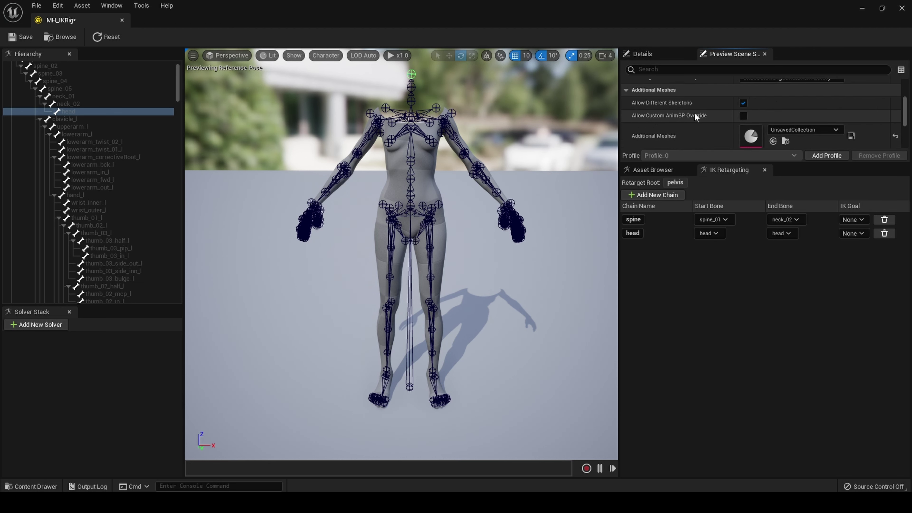
Create a retarget chain from the clavicle_l bone alone, keeping the name clavicle_l.
left_click(60, 119)
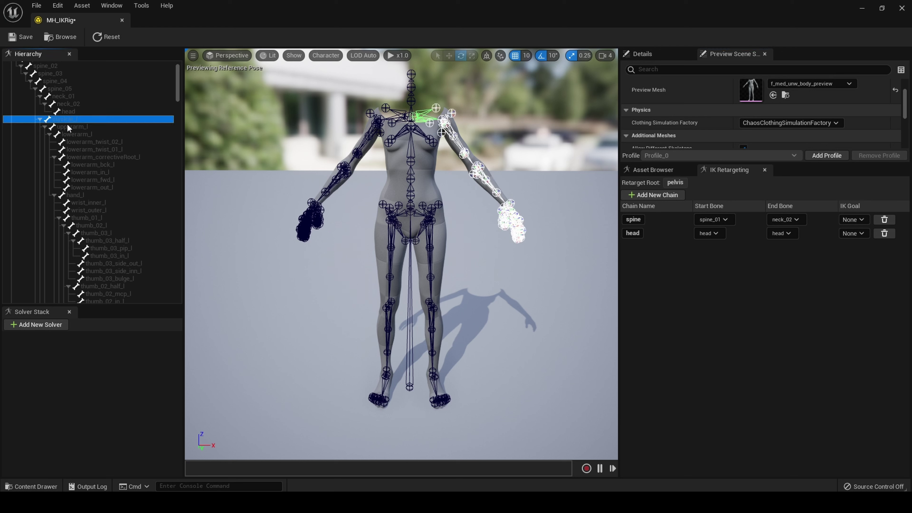
right_click(61, 118)
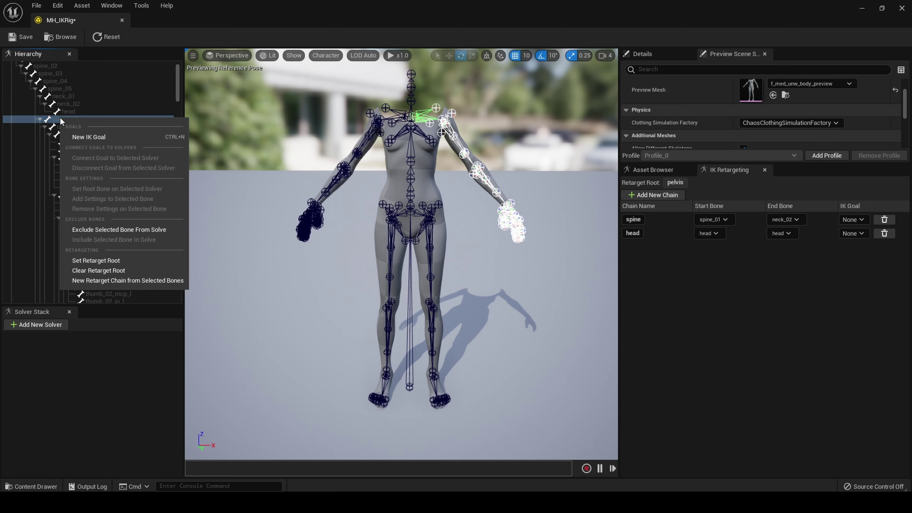
left_click(109, 280)
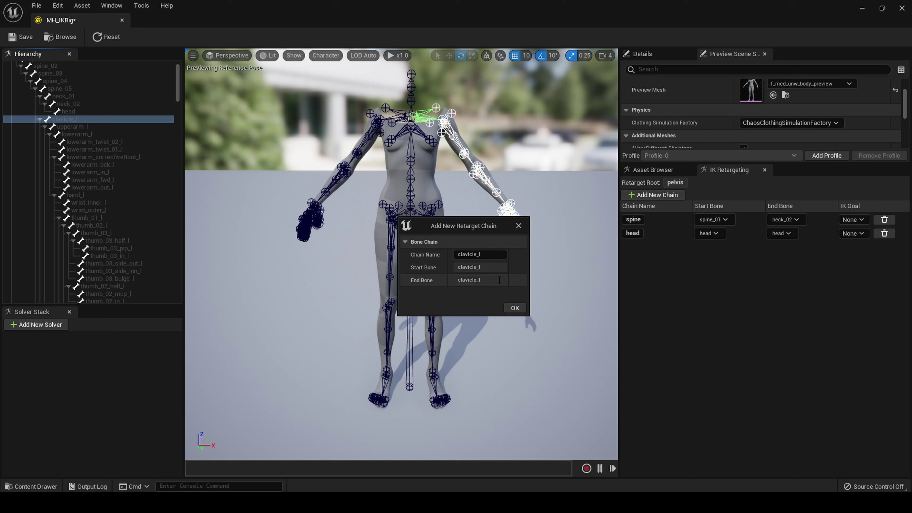
left_click(514, 308)
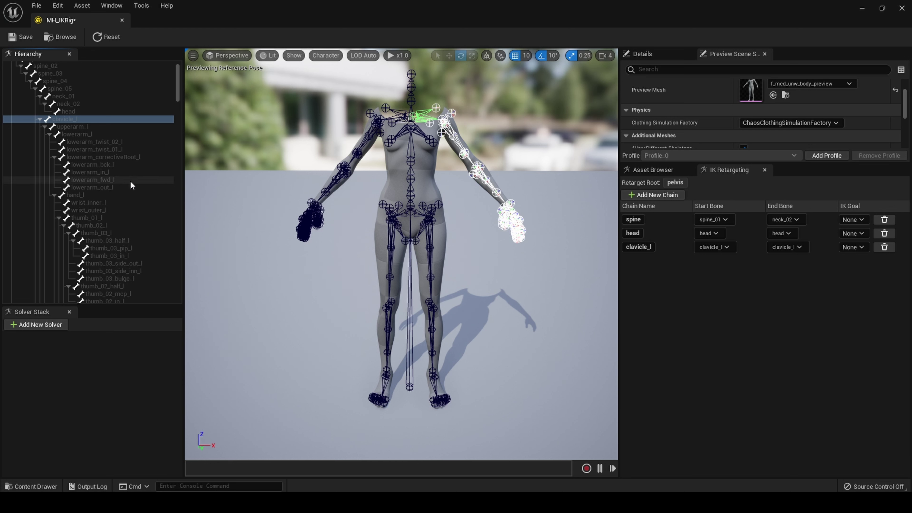
Create a retarget chain from the right clavicle bone alone.
scroll(132, 184, "down", 10)
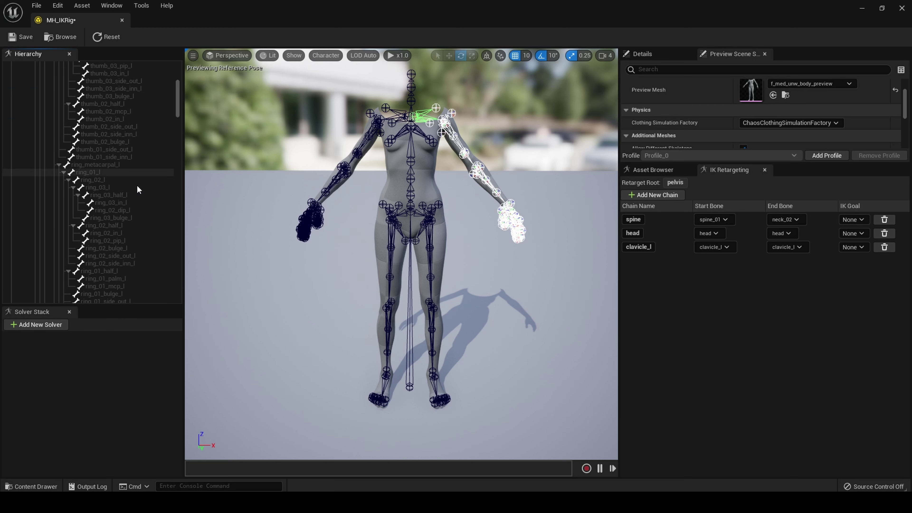
scroll(138, 183, "down", 8)
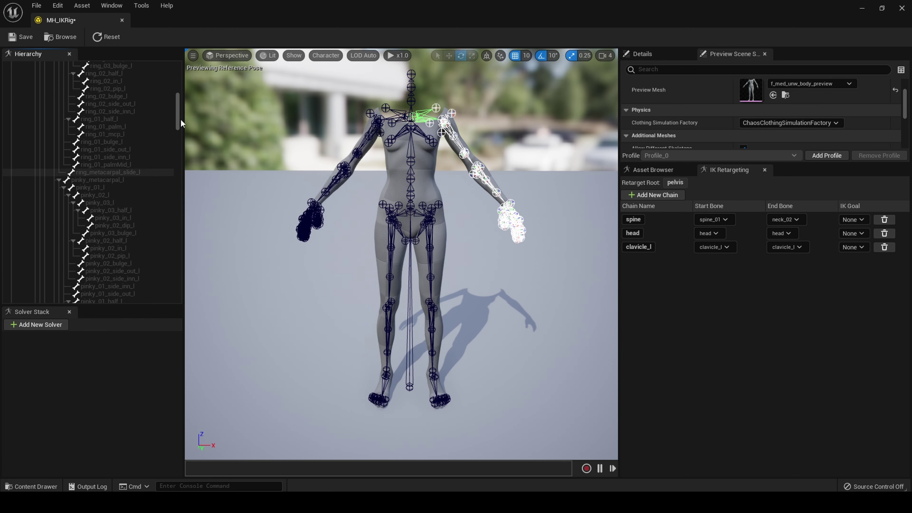
scroll(178, 118, "up", 18)
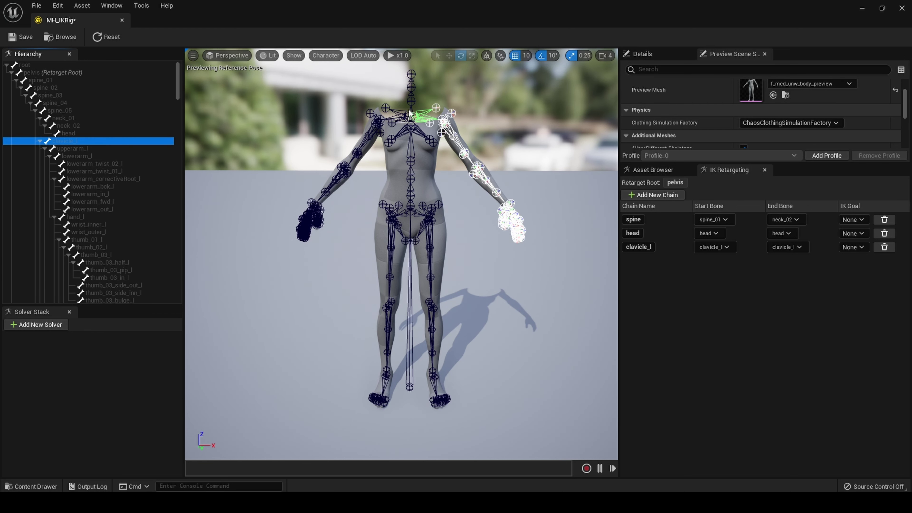
left_click(401, 117)
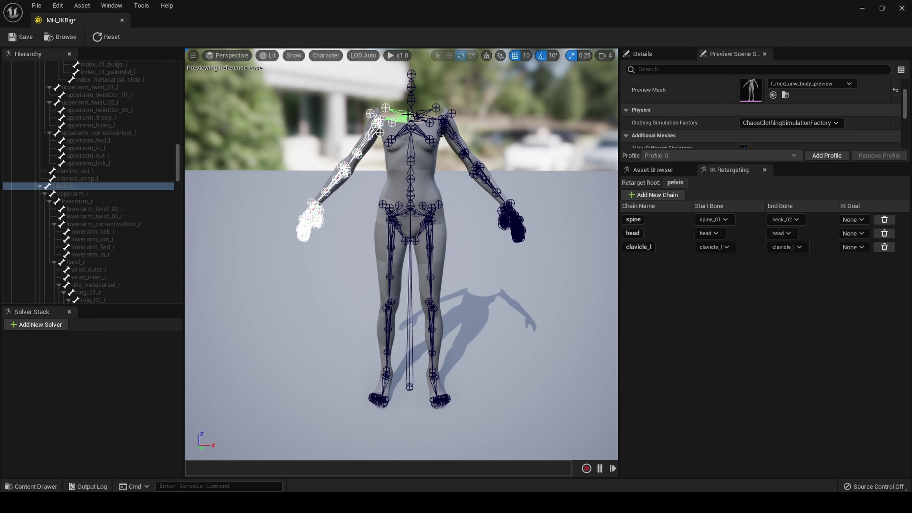
left_click(68, 185)
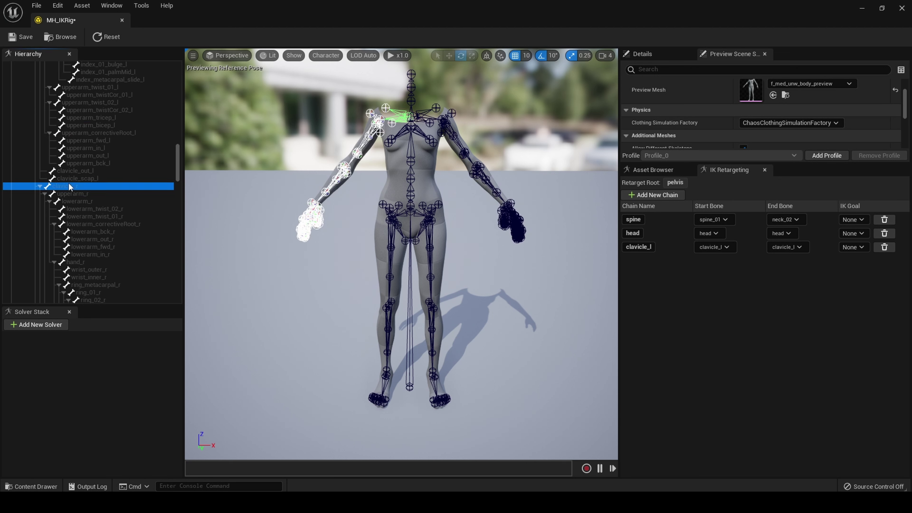
right_click(68, 183)
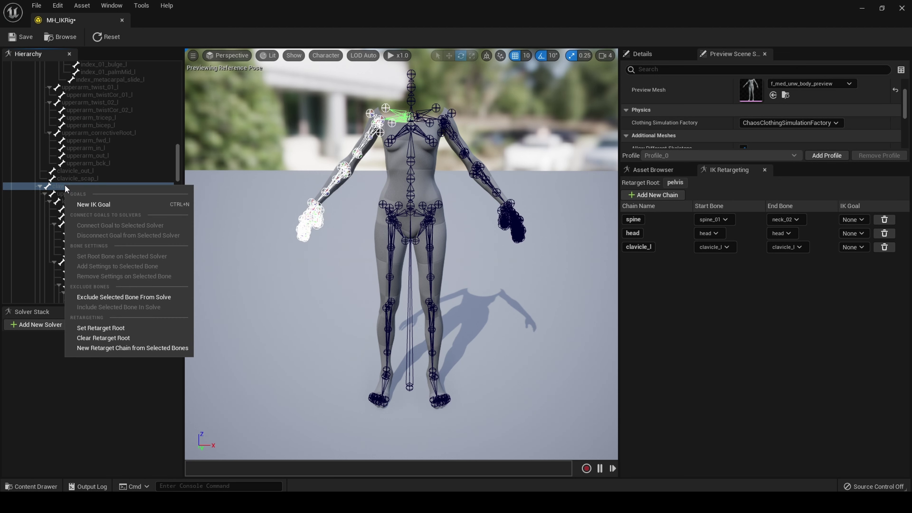
Create single-bone retarget chains from the clavicle_r and upperarm_l bones, keeping the bone names as chain names.
left_click(101, 346)
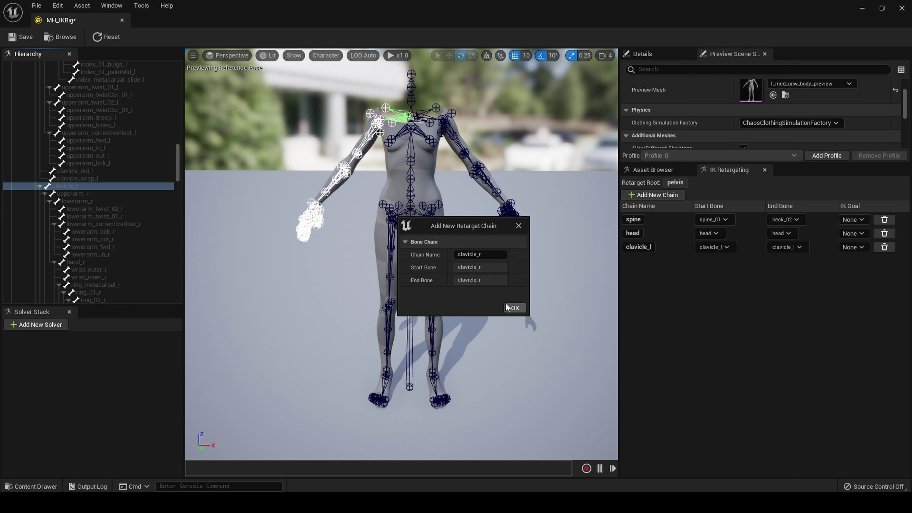
left_click(513, 308)
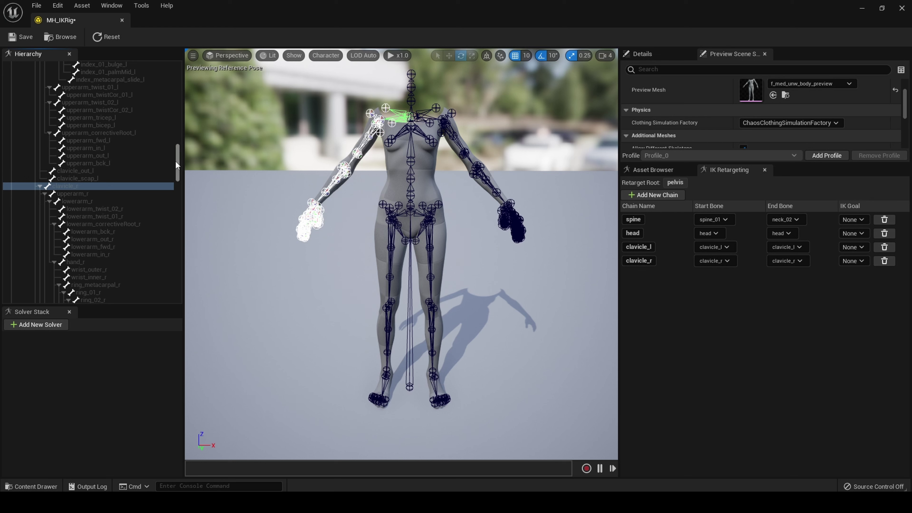
left_click_drag(175, 160, 174, 77)
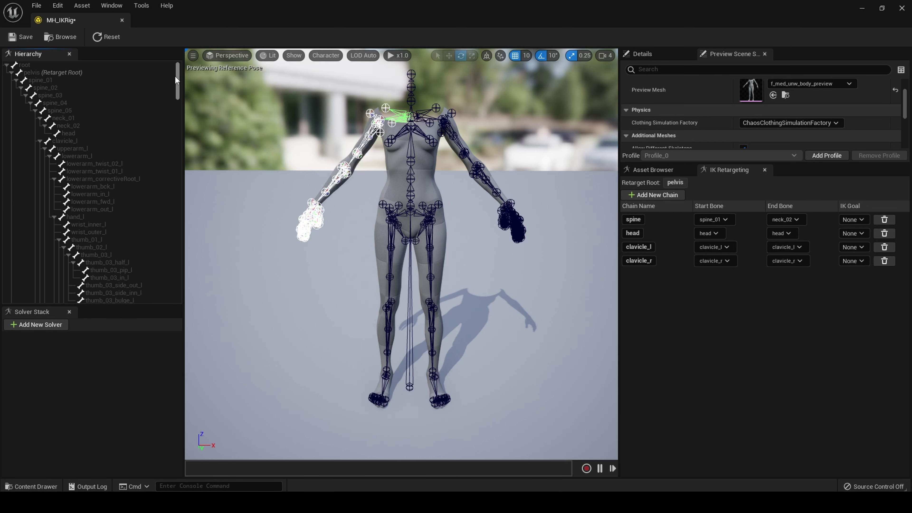
left_click(74, 148)
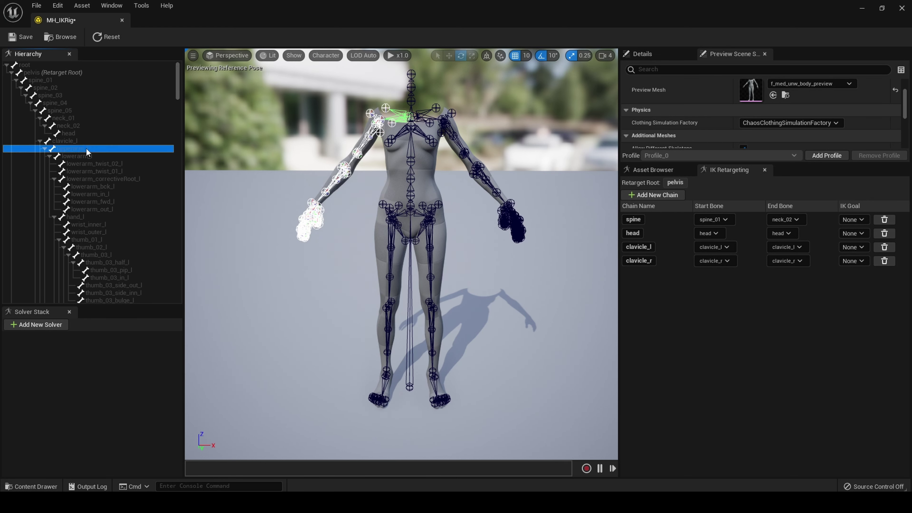
right_click(73, 148)
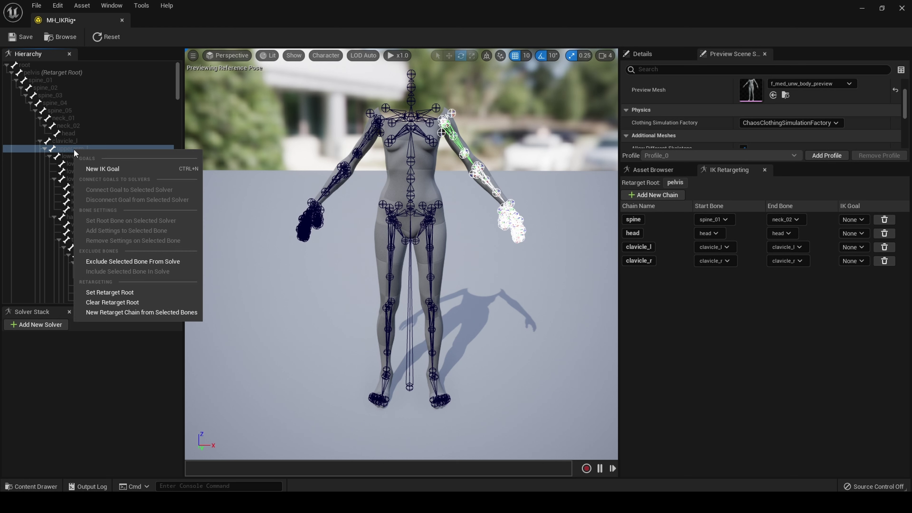
left_click(107, 312)
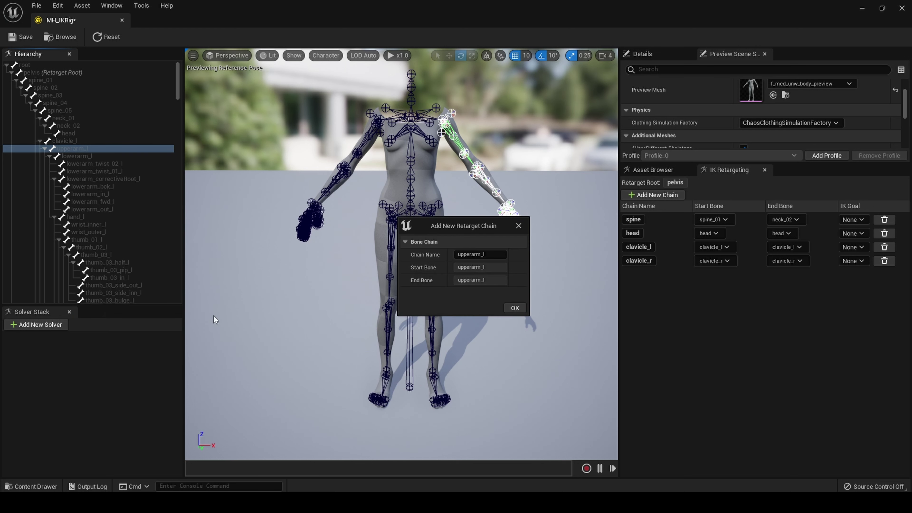
left_click(514, 307)
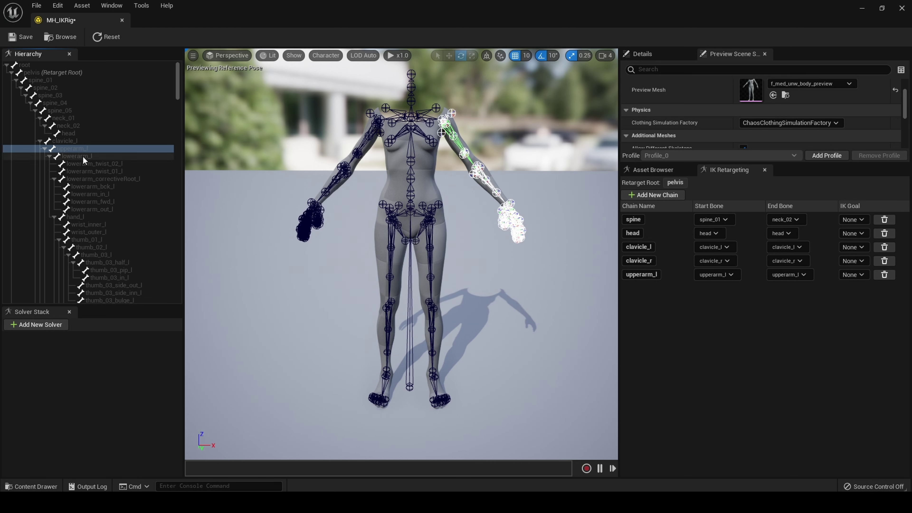
Create a retarget chain from the lowerarm_l bone and name it forearm_l.
left_click(90, 156)
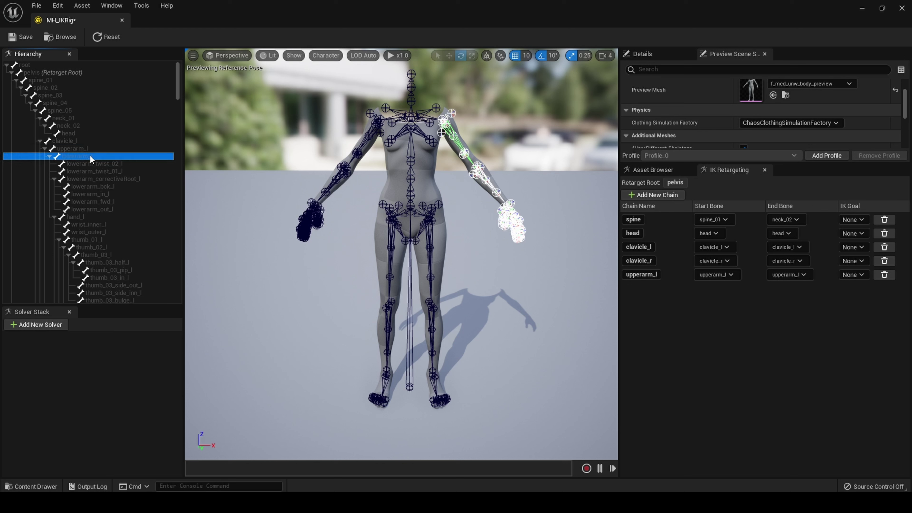
right_click(87, 156)
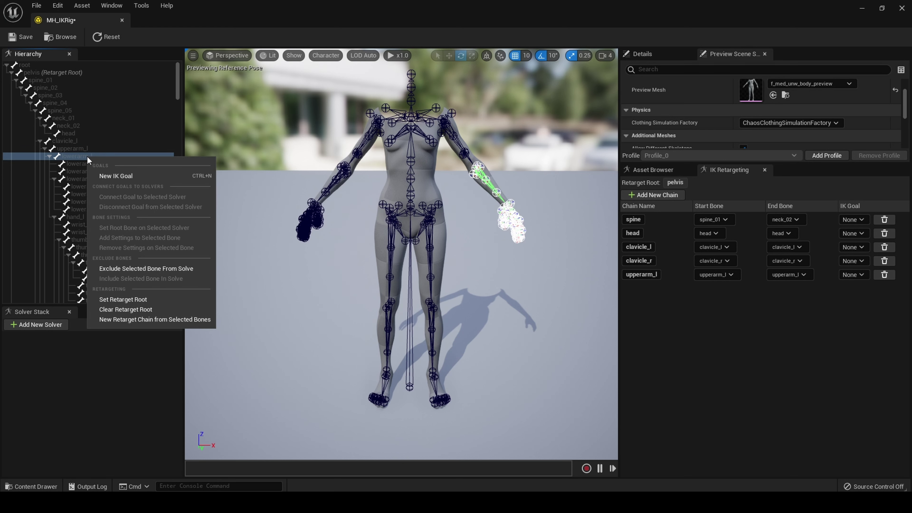
left_click(144, 319)
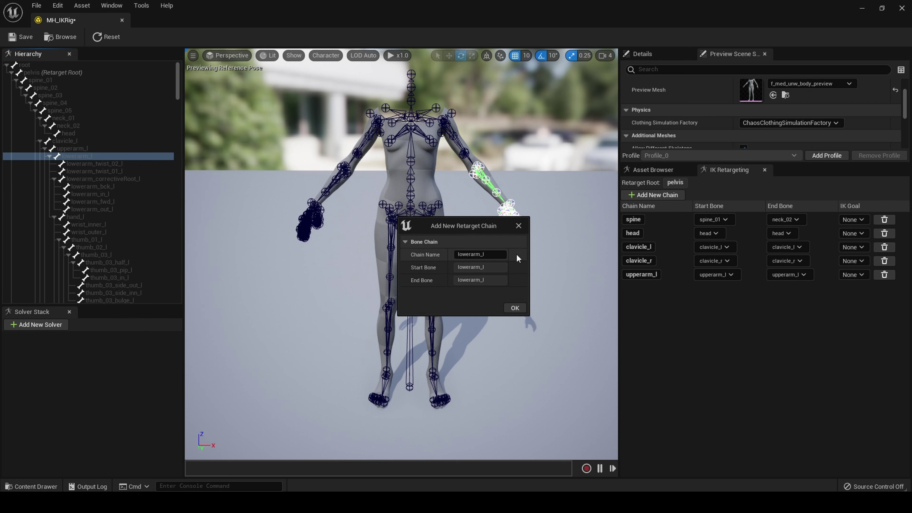
left_click(482, 257)
type("L")
type("forear")
type("m")
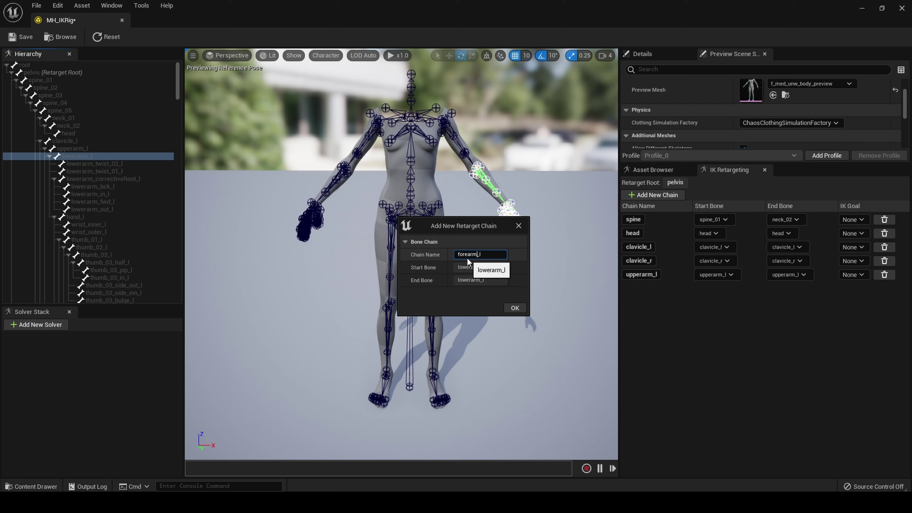
left_click(509, 310)
left_click(514, 308)
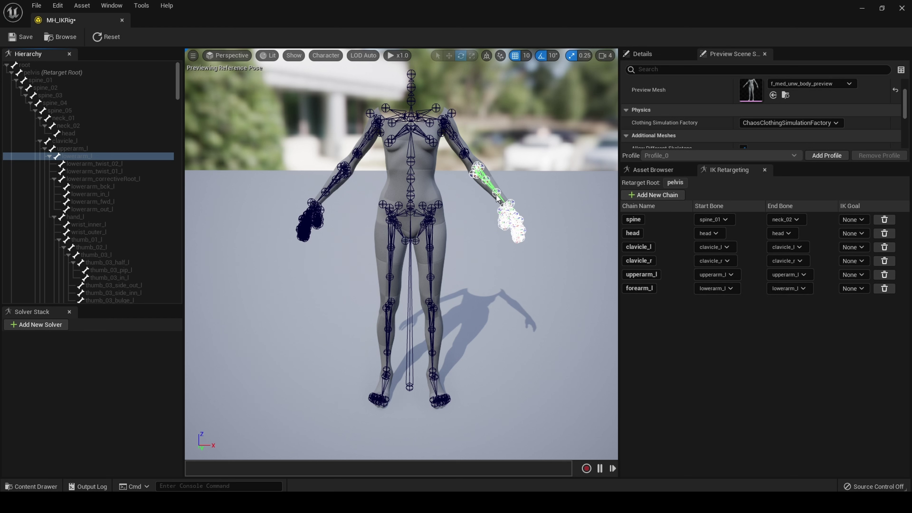
Create a single-bone retarget chain from the upperarm_r bone, keeping the bone name as its chain name.
left_click(367, 137)
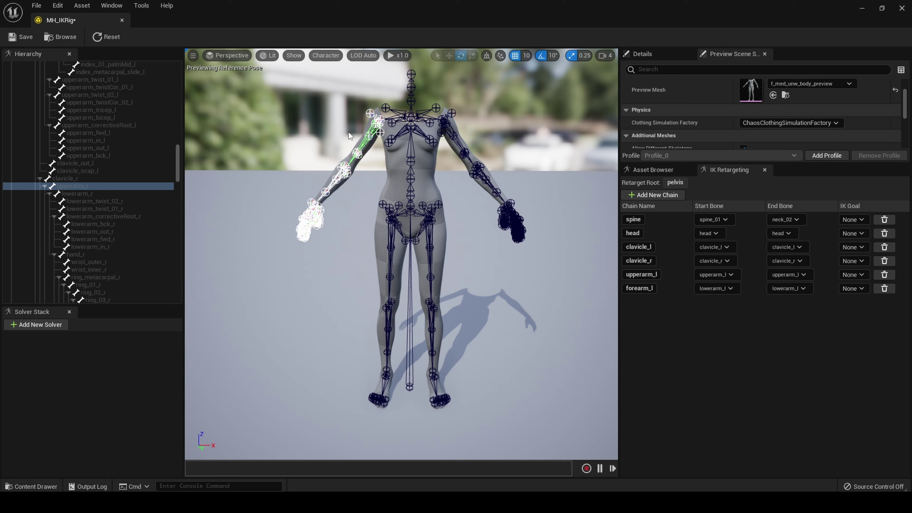
right_click(72, 186)
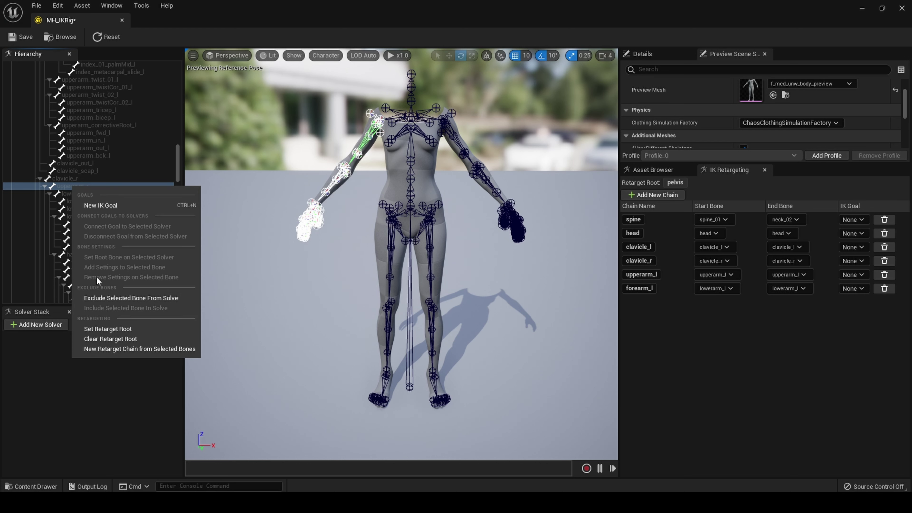
left_click(132, 348)
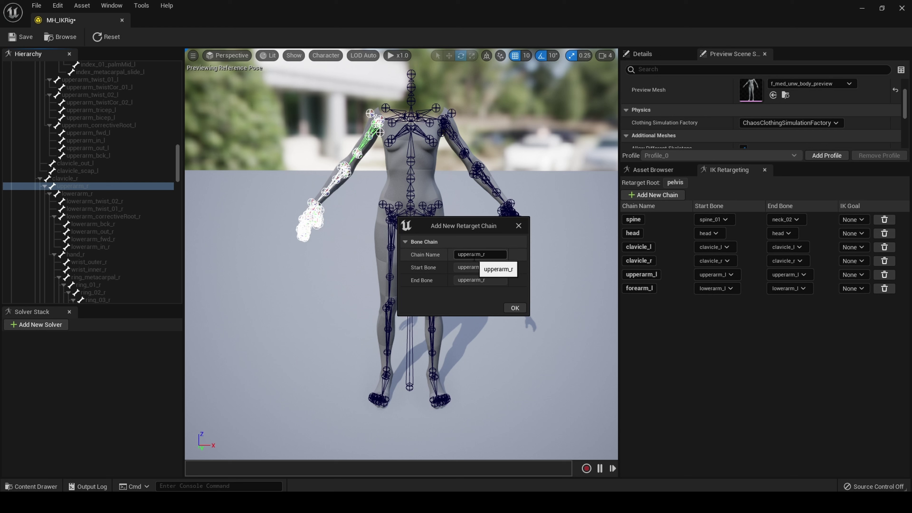
left_click(516, 308)
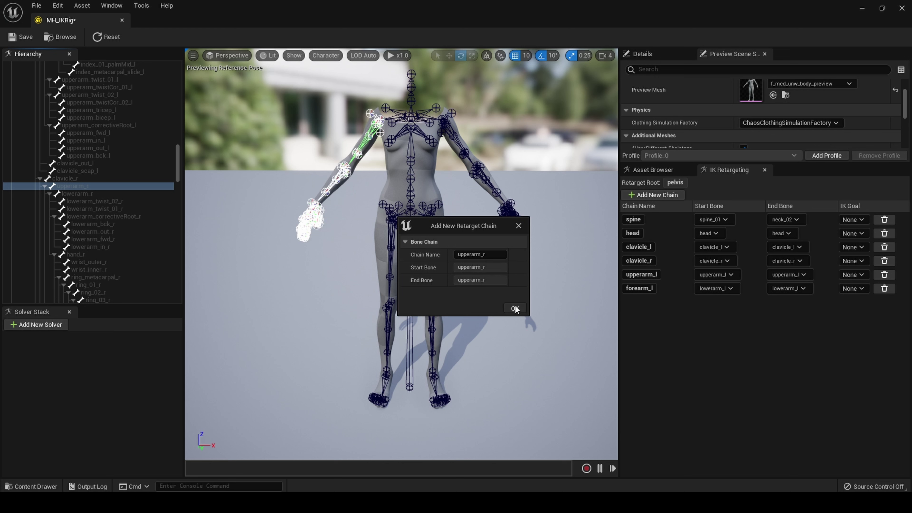
Create a retarget chain from the lowerarm_r bone and name it forearm_r.
left_click(87, 194)
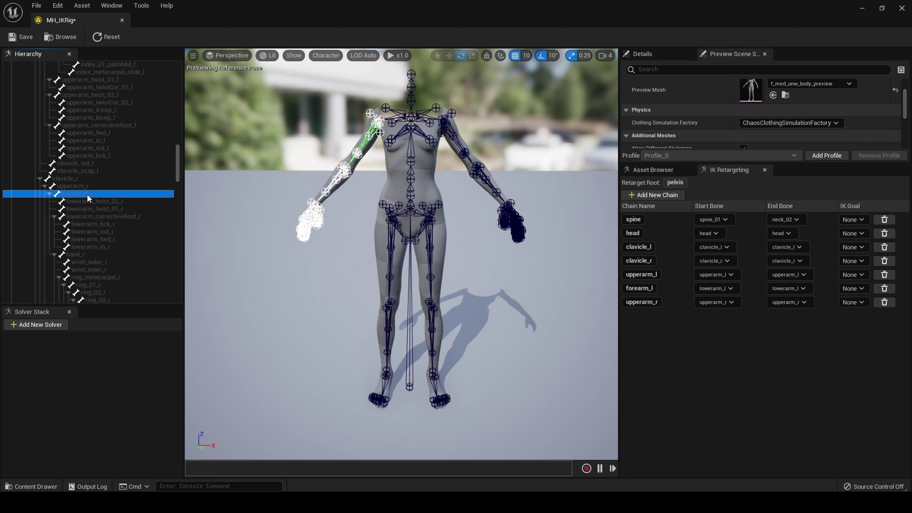
right_click(72, 194)
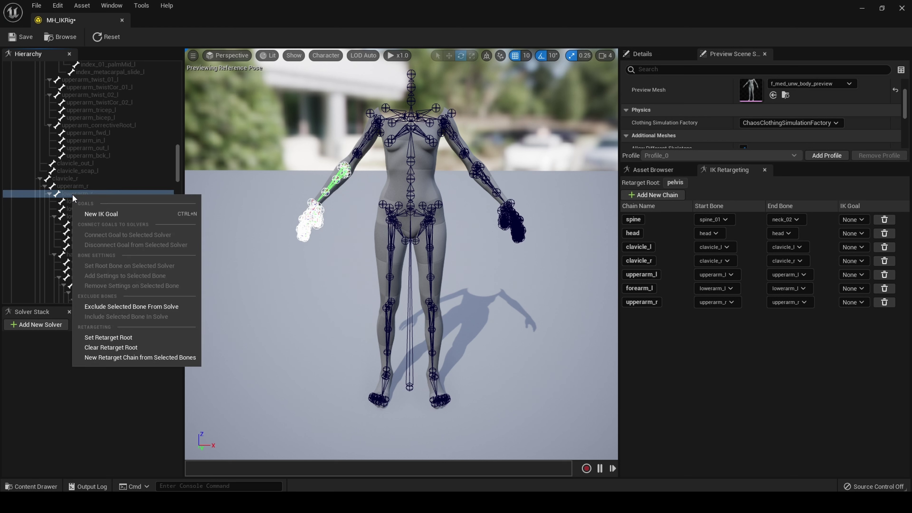
left_click(144, 358)
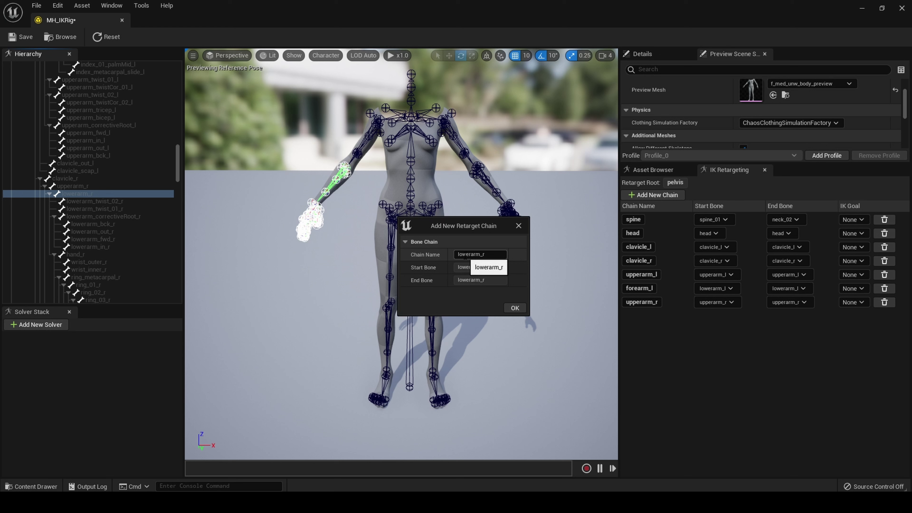
double_click(475, 254)
type("for")
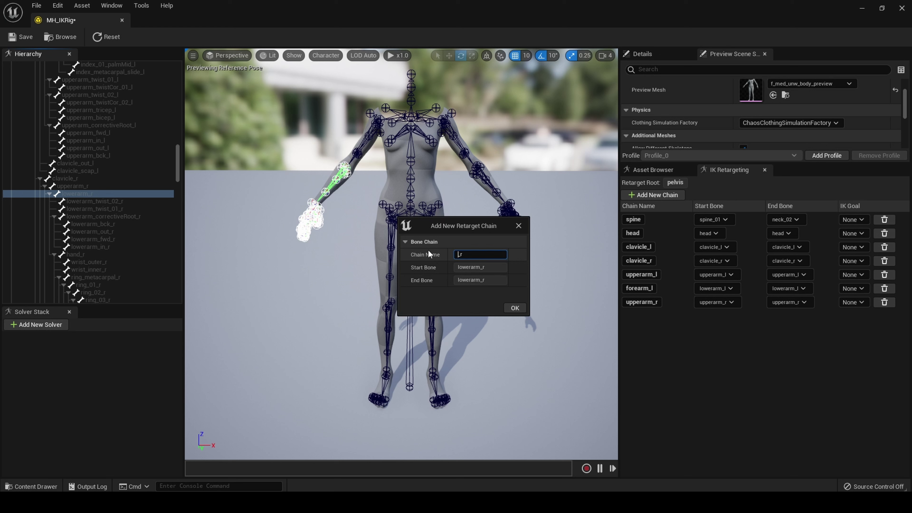
type("earm")
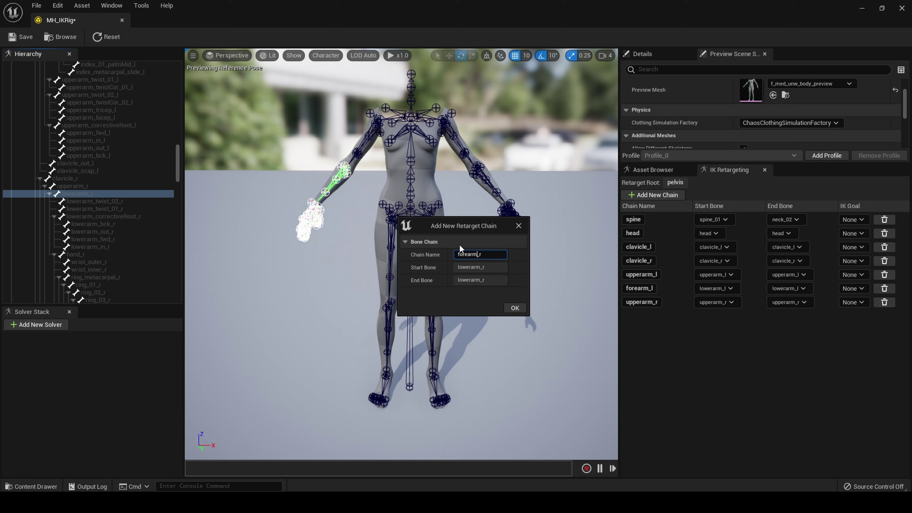
left_click(515, 308)
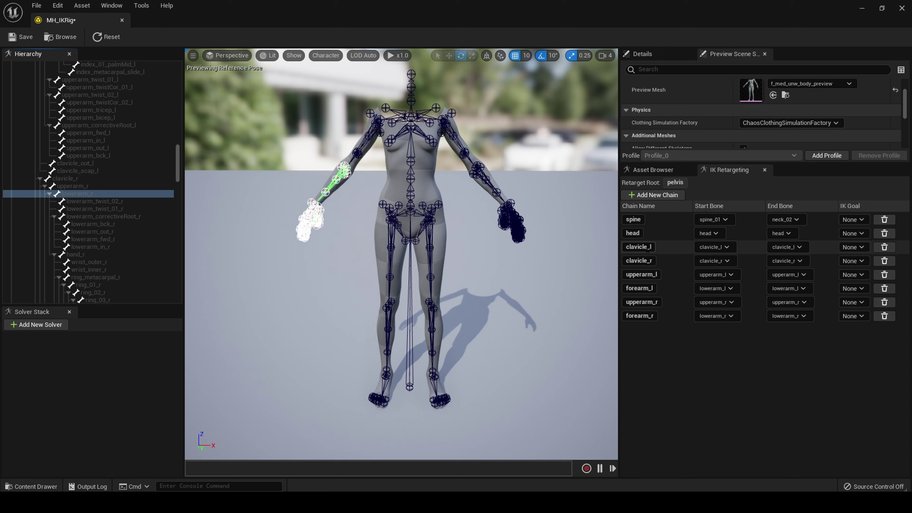
Review each retarget chain in turn, from spine to forearm_r, checking which bones it highlights on the skeleton.
left_click(657, 220)
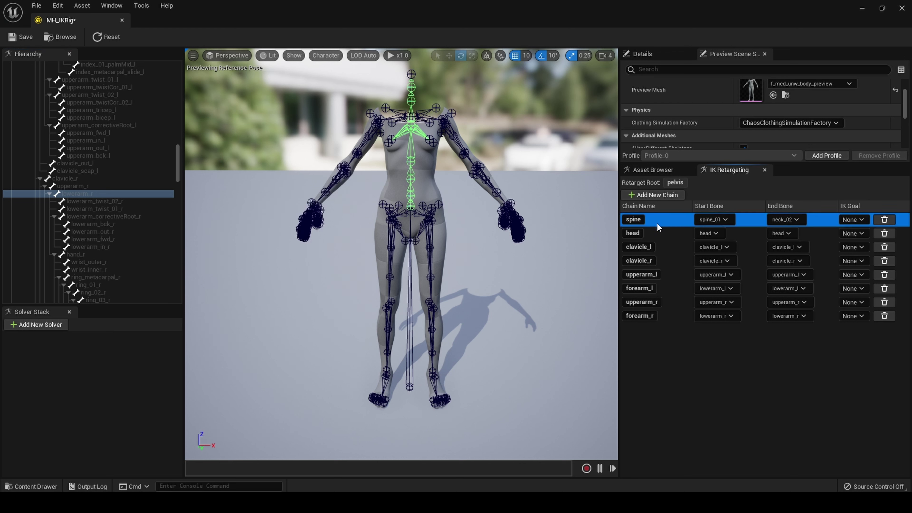
left_click(659, 233)
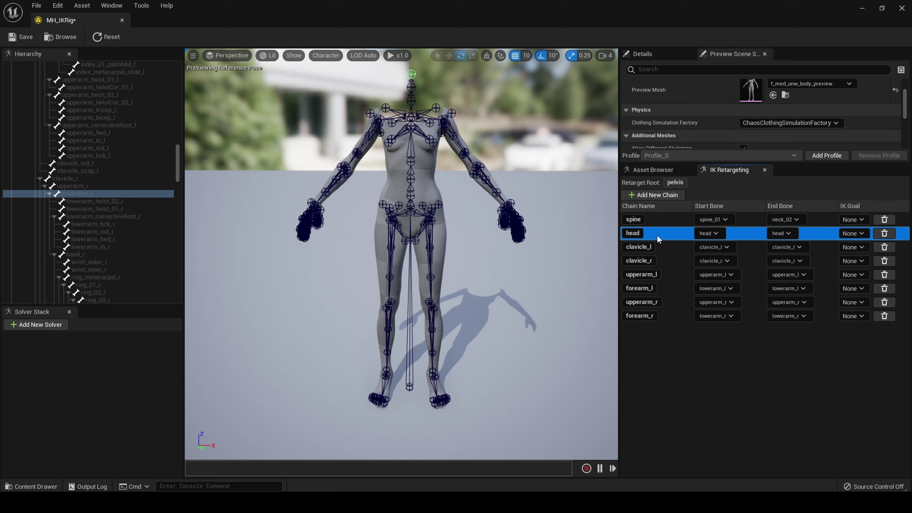
left_click(656, 248)
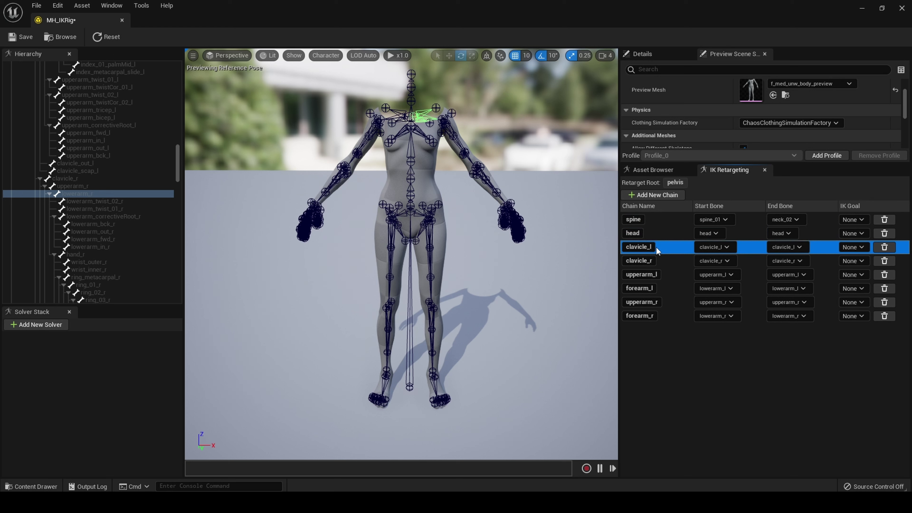
left_click(663, 258)
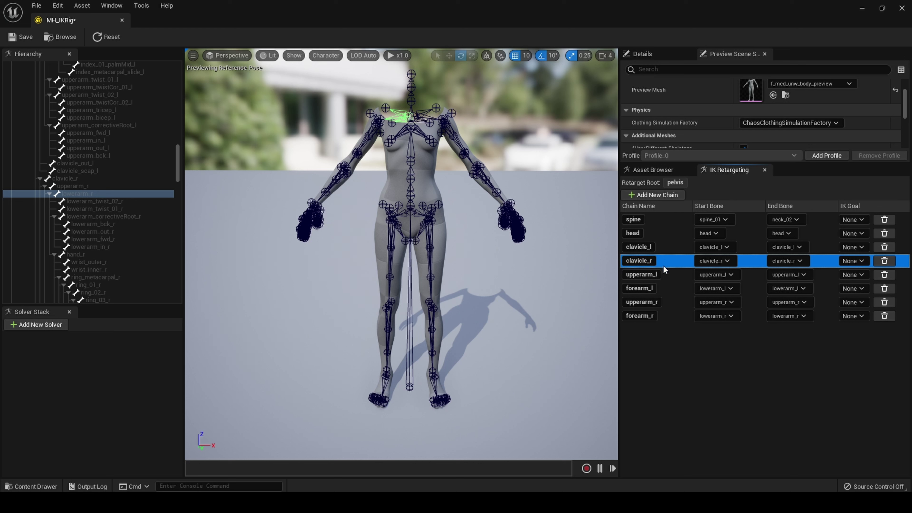
left_click(667, 274)
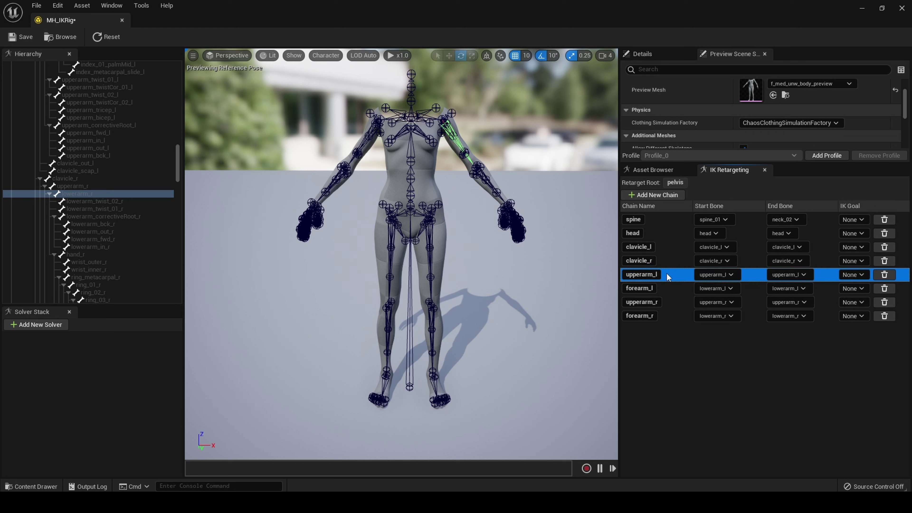
left_click(674, 290)
left_click(674, 302)
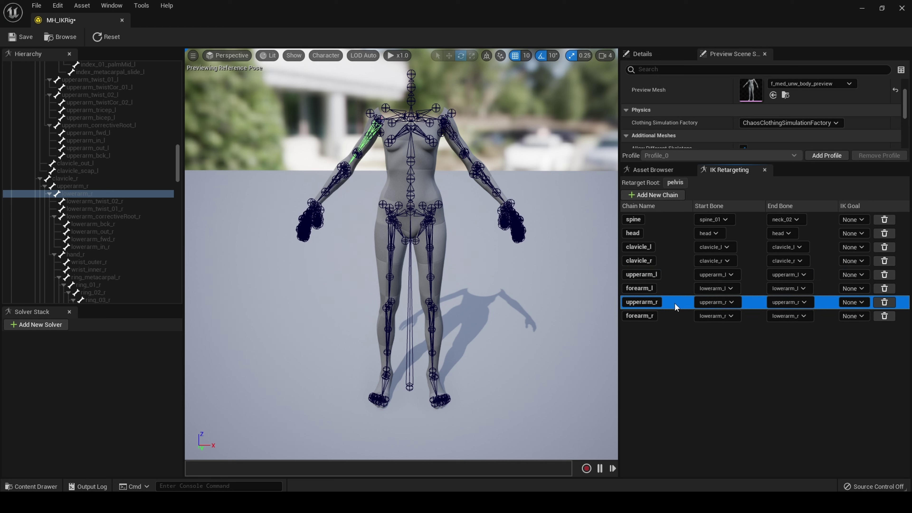
left_click(671, 315)
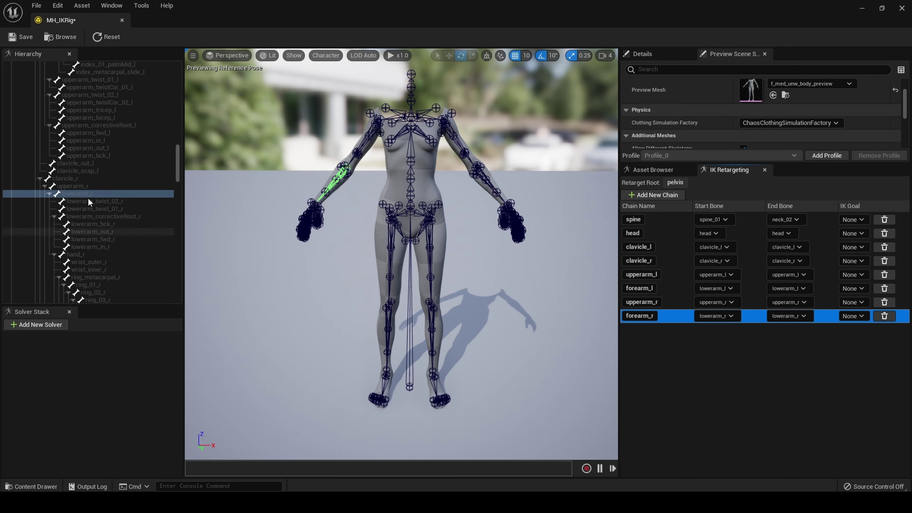
Create a single-bone retarget chain from the hand_r bone, keeping the bone name as its chain name.
scroll(93, 211, "down", 1)
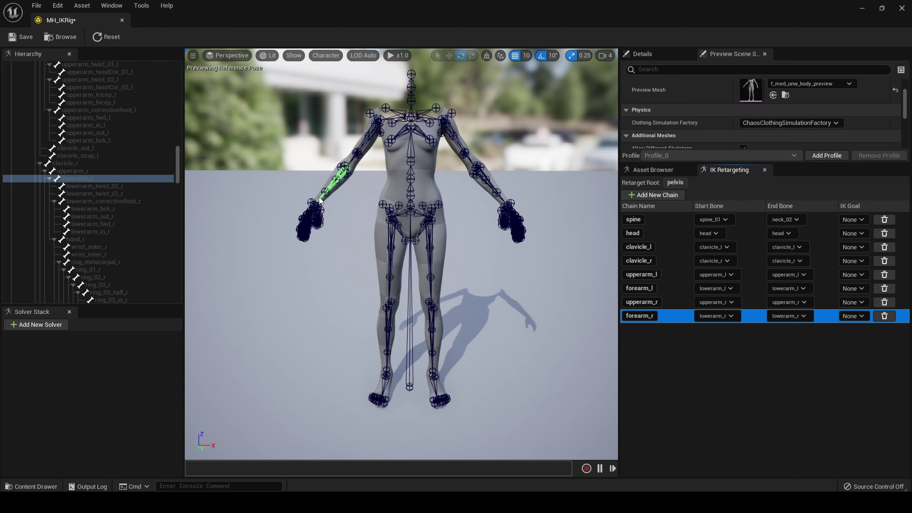
left_click(83, 239)
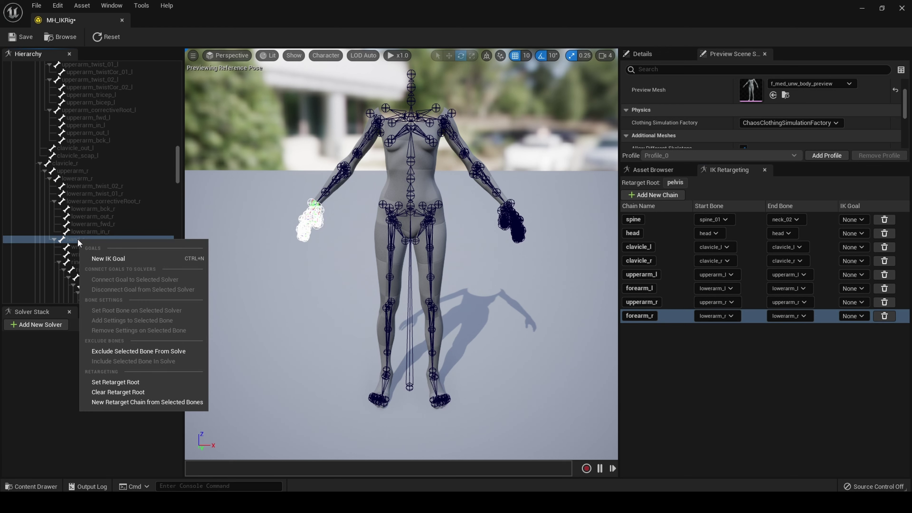
left_click(143, 402)
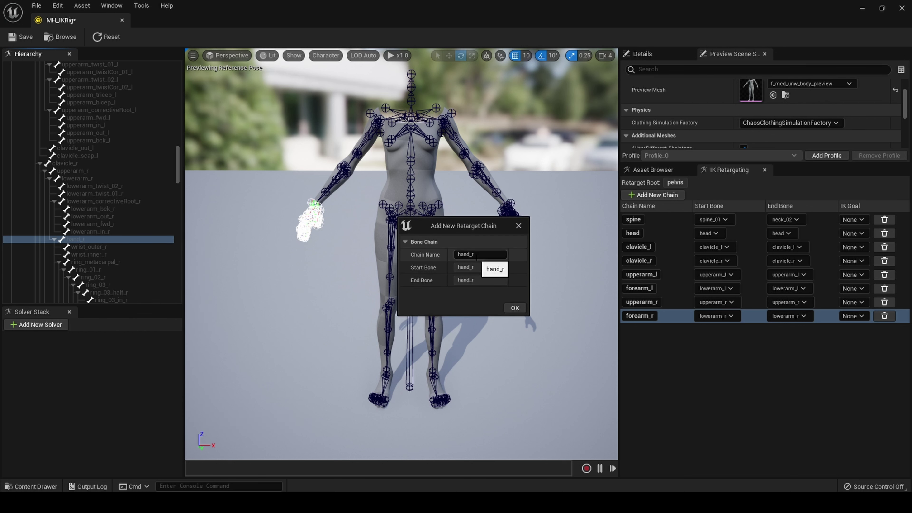
left_click(514, 309)
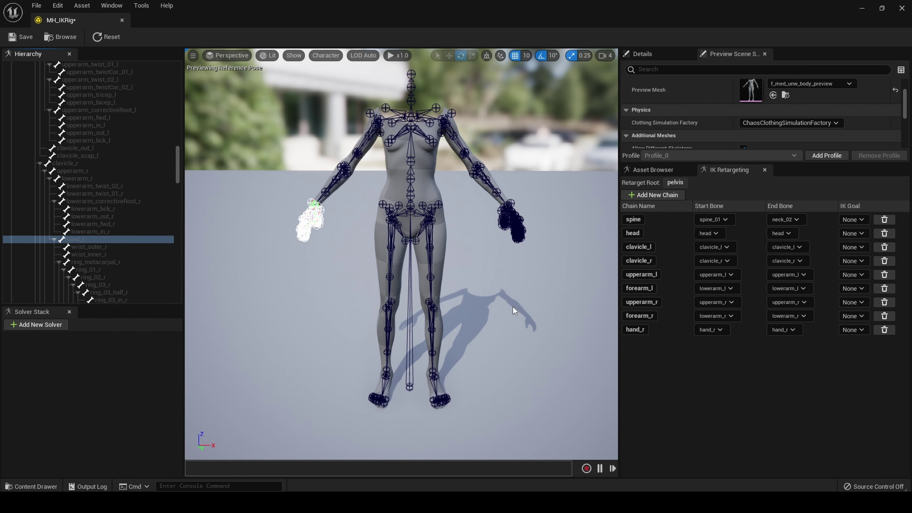
Create a single-bone retarget chain from the hand_l bone, keeping the bone name as its chain name.
left_click(503, 204)
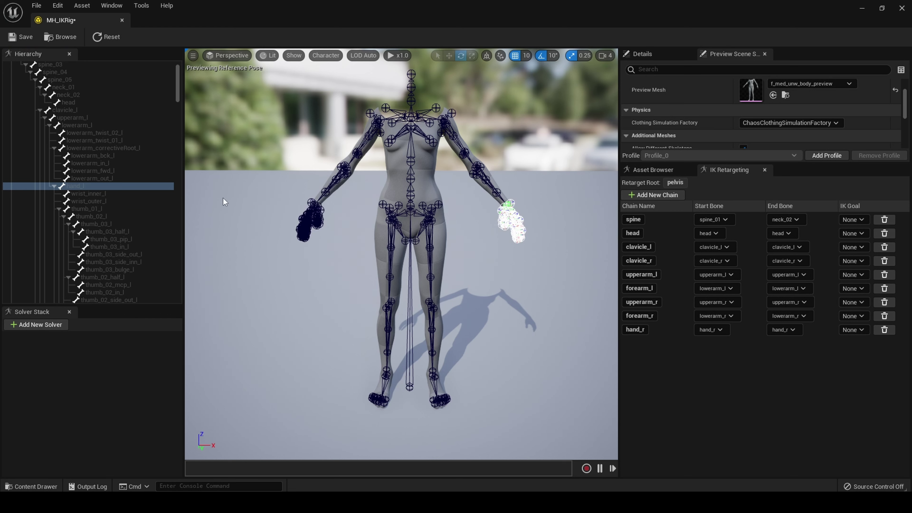
left_click(72, 189)
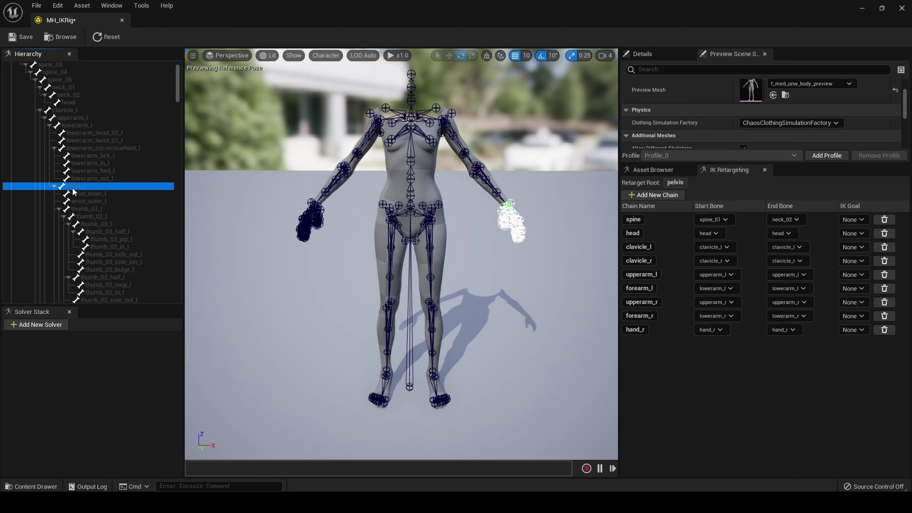
right_click(73, 187)
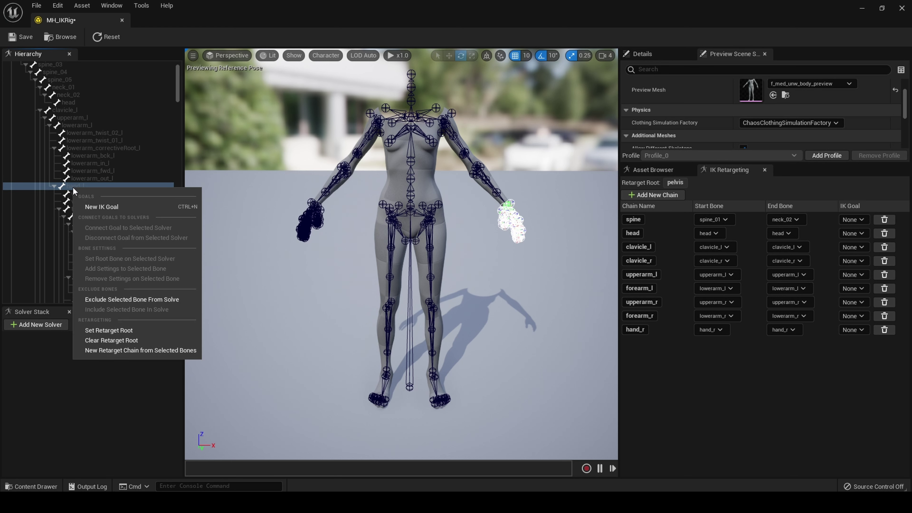
left_click(113, 350)
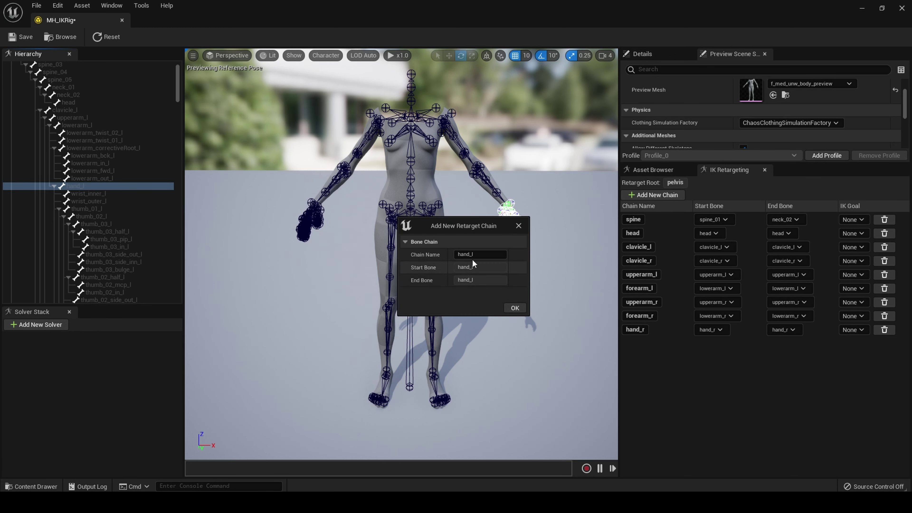
left_click(514, 308)
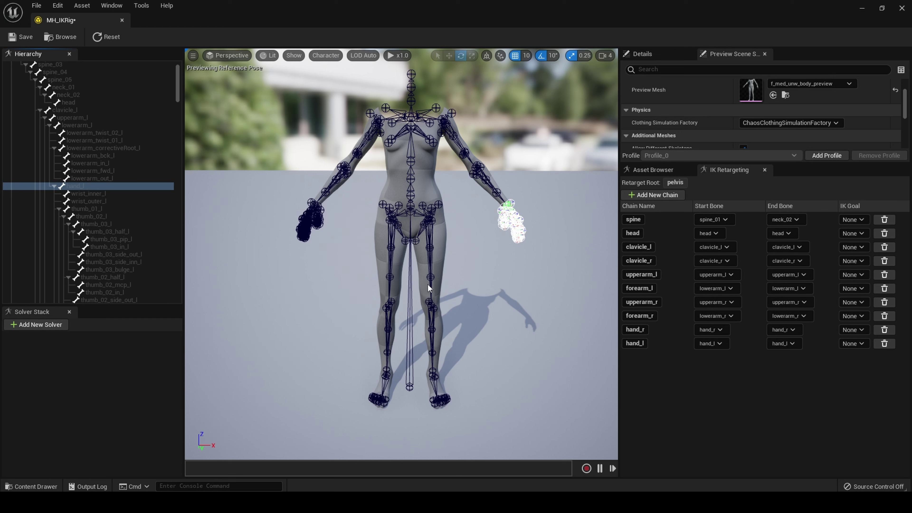
Create a retarget chain from the thigh_l bone and name it upperleg_l.
left_click(427, 239)
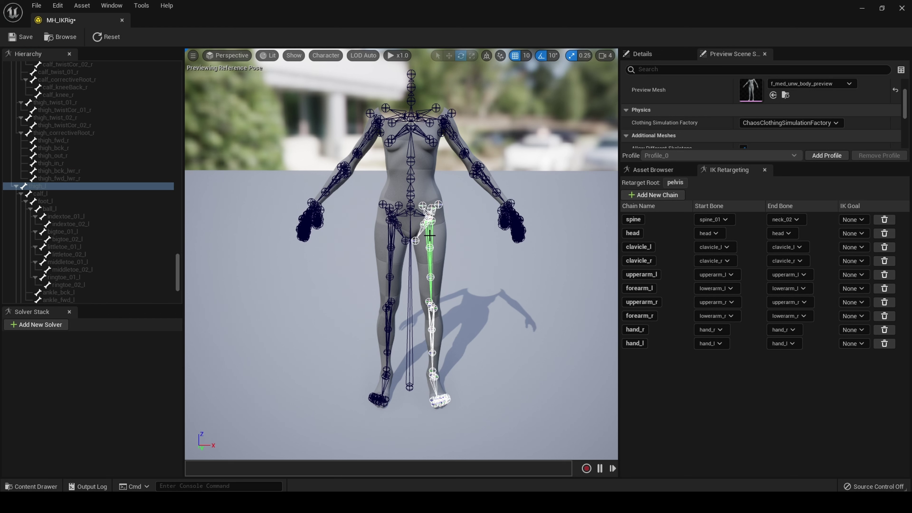
right_click(28, 186)
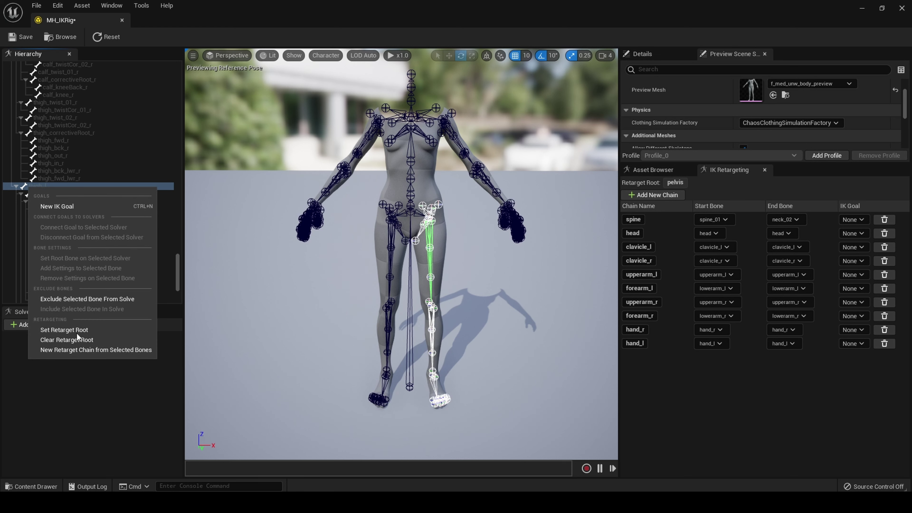
left_click(84, 350)
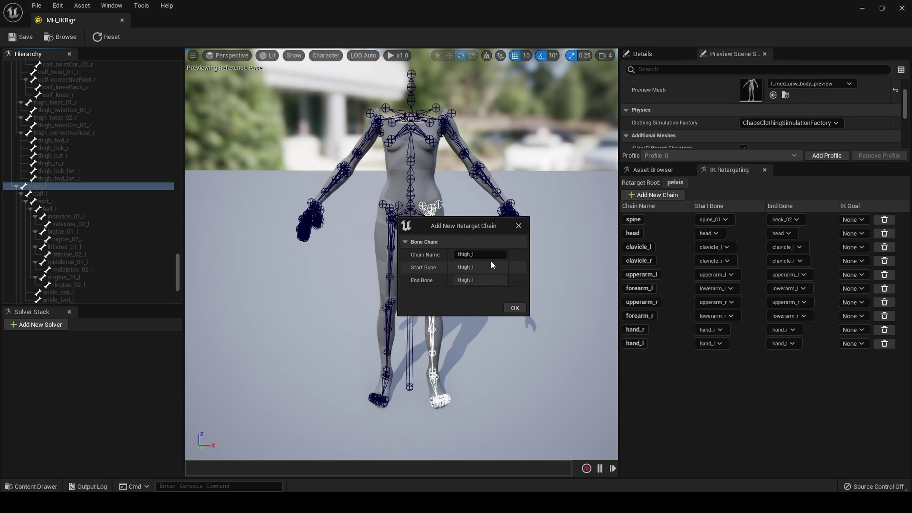
left_click_drag(473, 255, 442, 255)
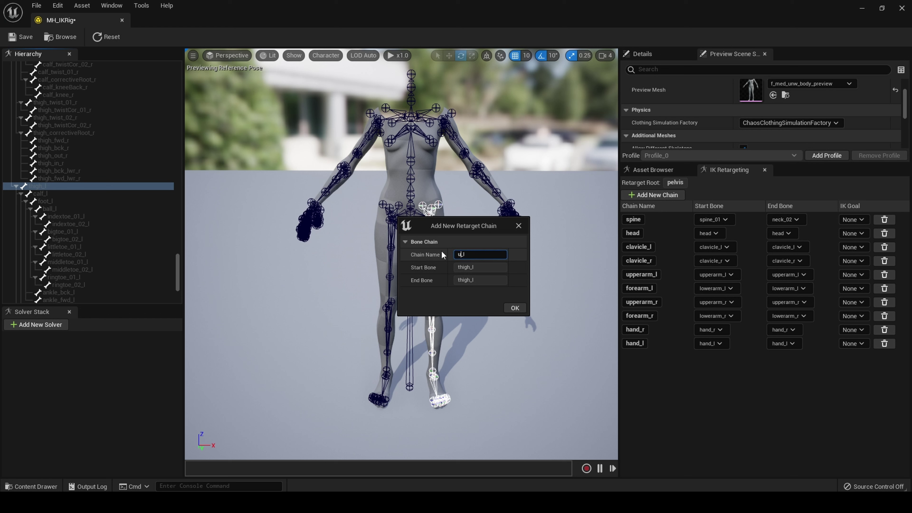
type("upperleg")
left_click(519, 310)
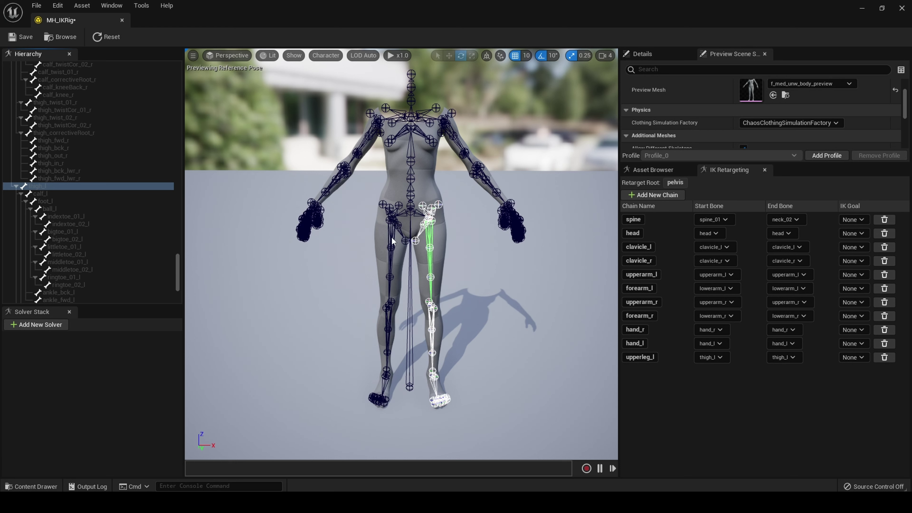
Create a retarget chain from the thigh_r bone and name it upperleg_r.
left_click(392, 251)
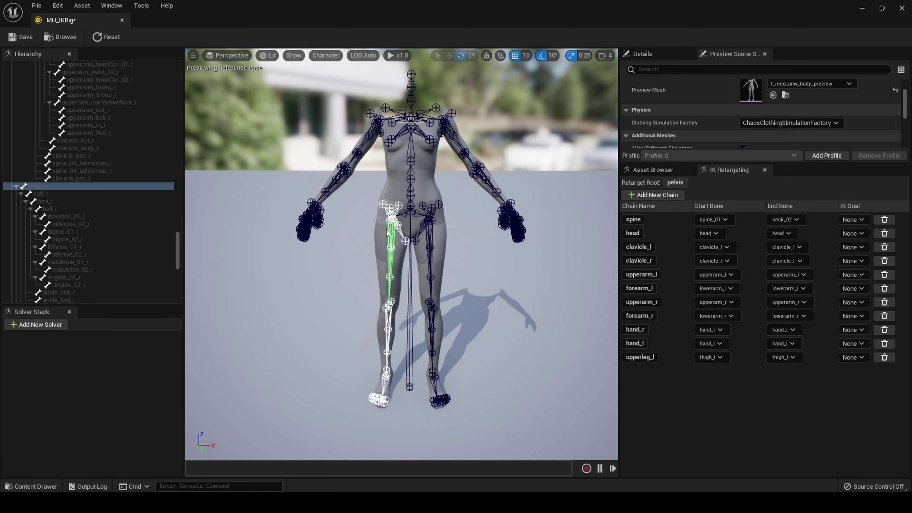
right_click(35, 187)
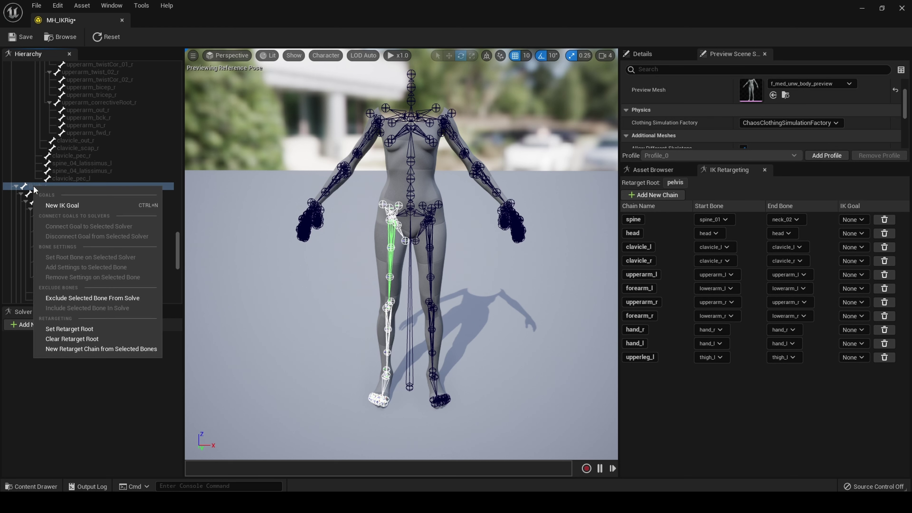
left_click(93, 349)
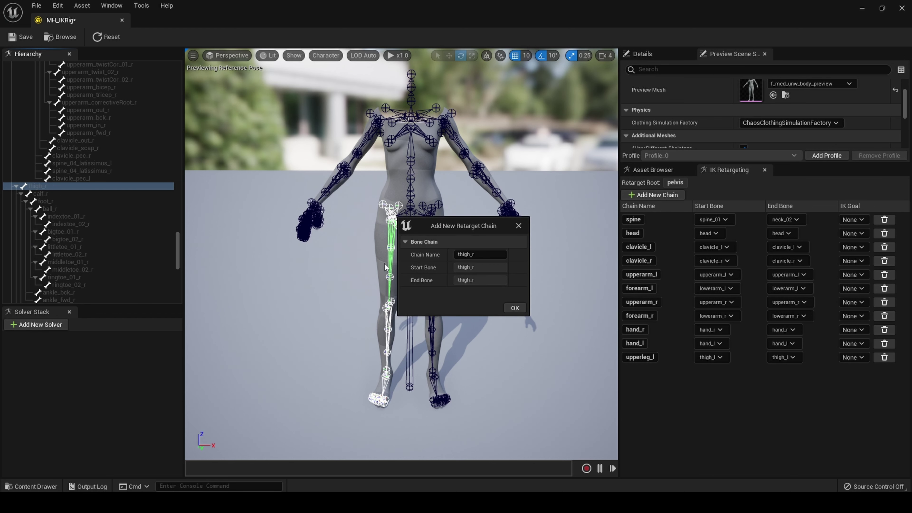
double_click(466, 254)
key("BackSpace")
type("u_rpperleg")
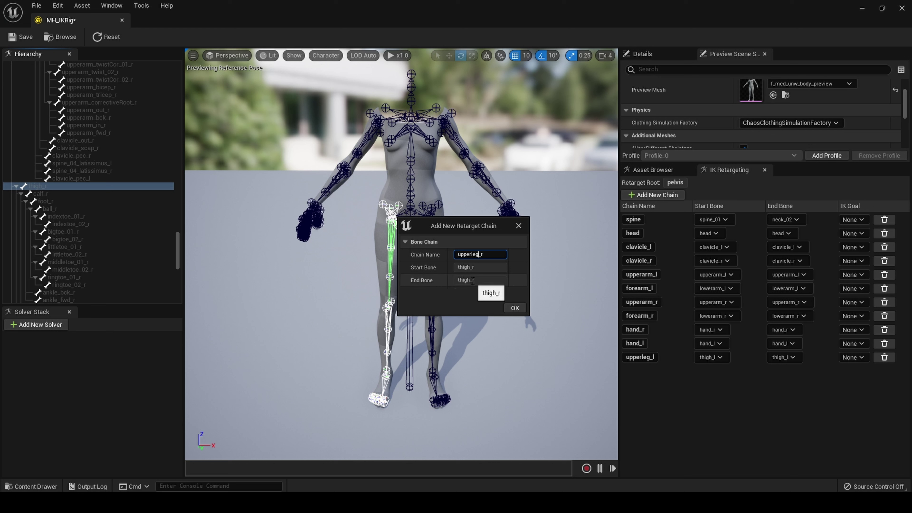
left_click(518, 313)
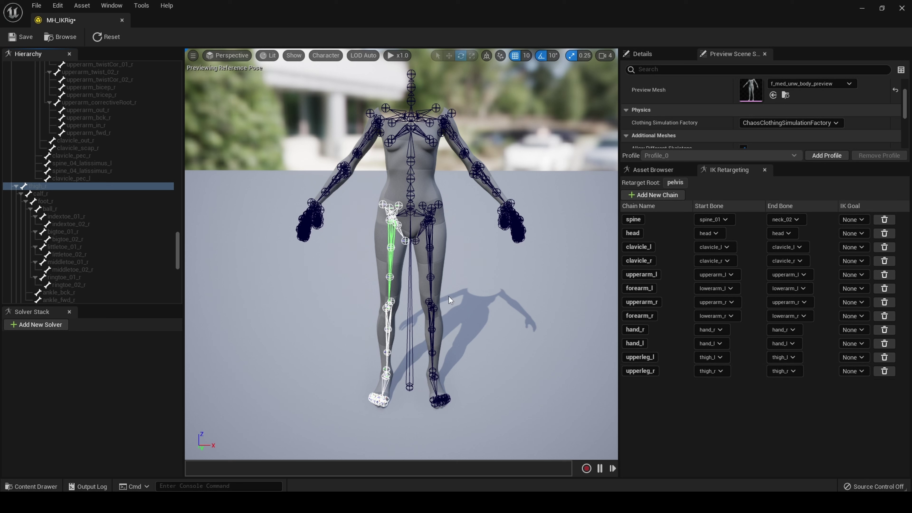
Create a single-bone retarget chain from the calf_l bone, keeping the bone name as its chain name.
left_click(432, 323)
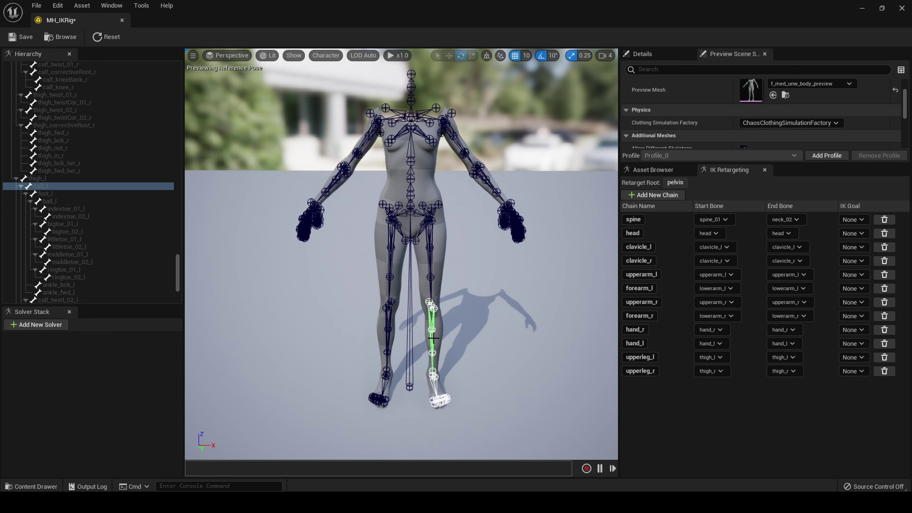
right_click(45, 188)
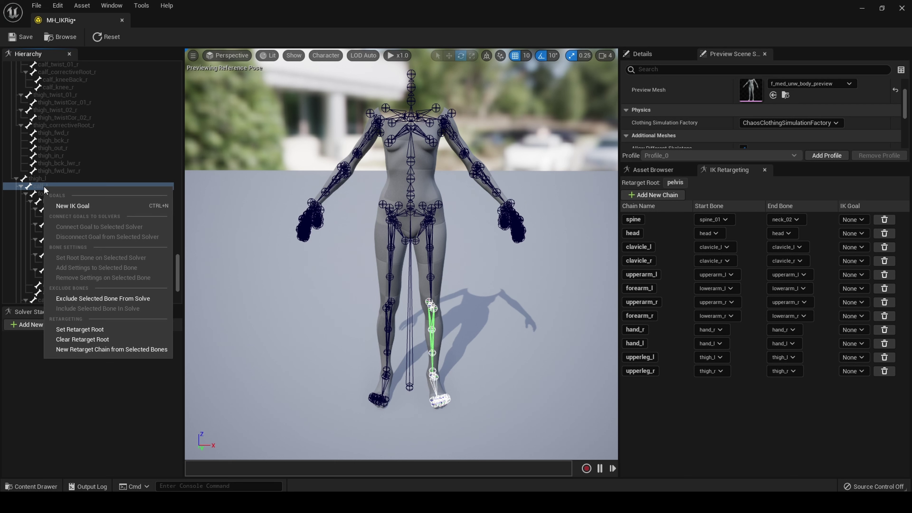
left_click(112, 349)
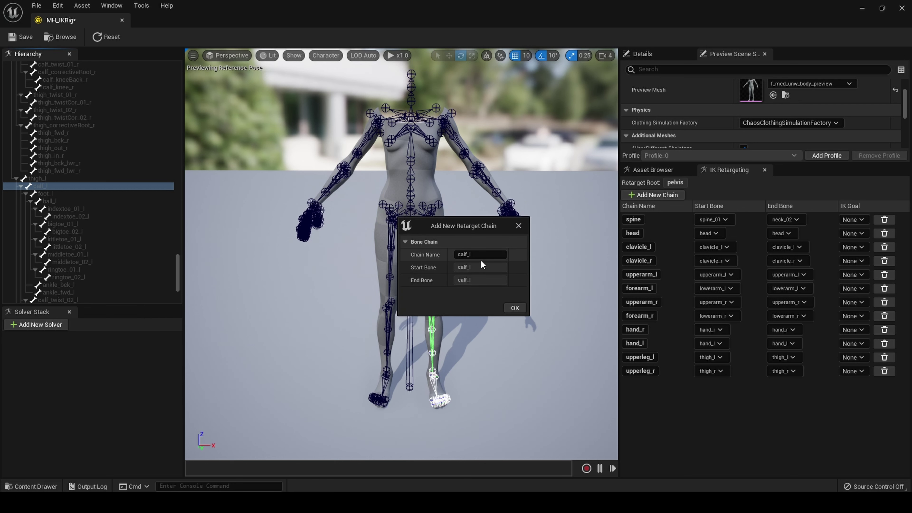
left_click(513, 308)
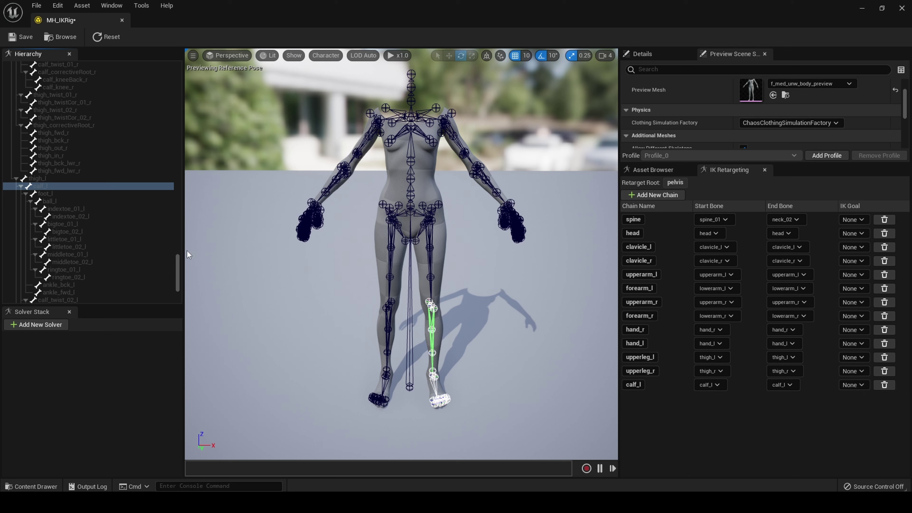
Create a single-bone retarget chain from the calf_r bone, keeping the bone name as its chain name.
left_click(389, 341)
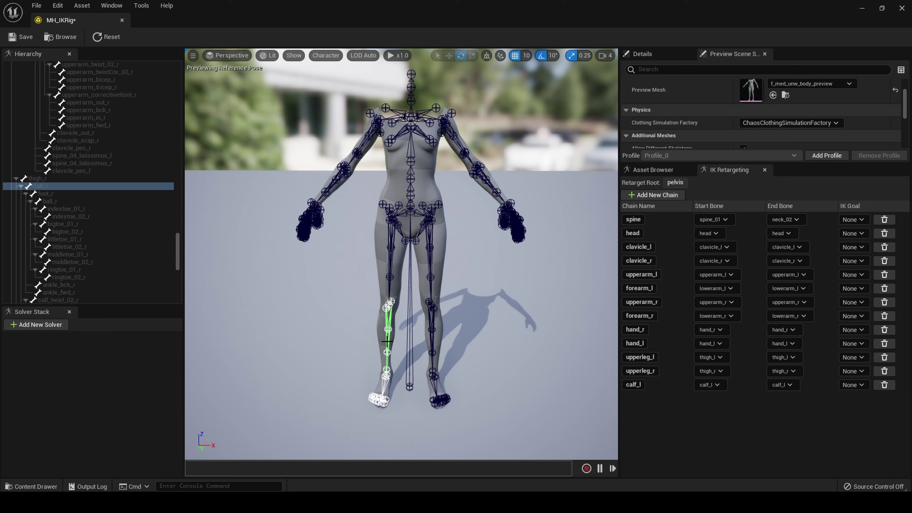
right_click(40, 186)
left_click(107, 347)
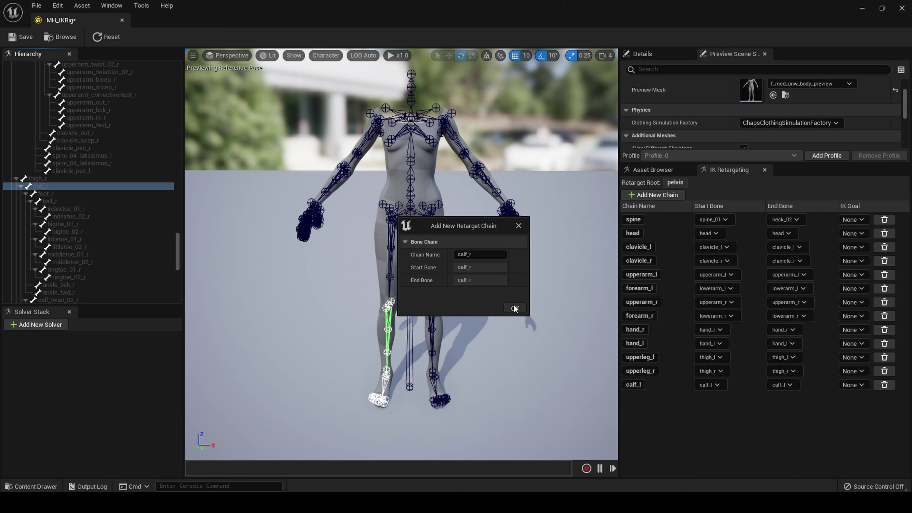
left_click(515, 308)
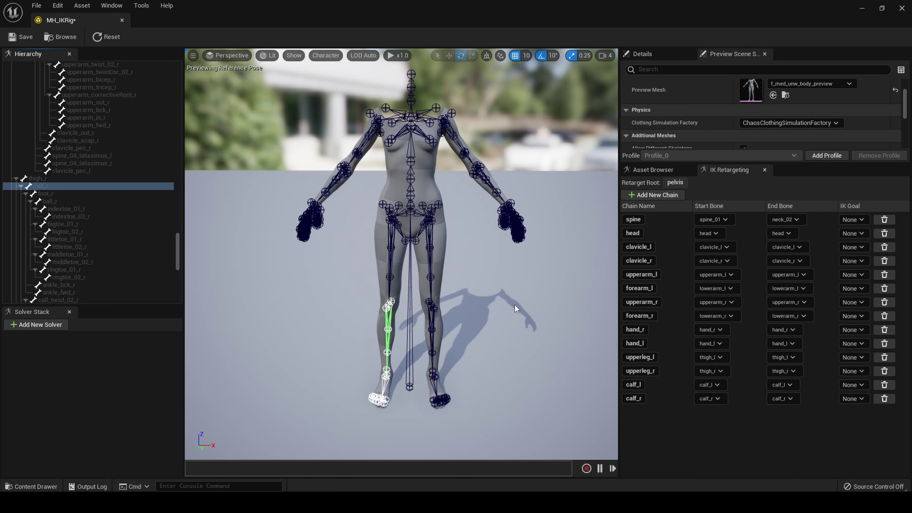
Create a retarget chain running from the foot_r bone to the ball_r bone, keeping foot_r as its chain name.
left_click(52, 194)
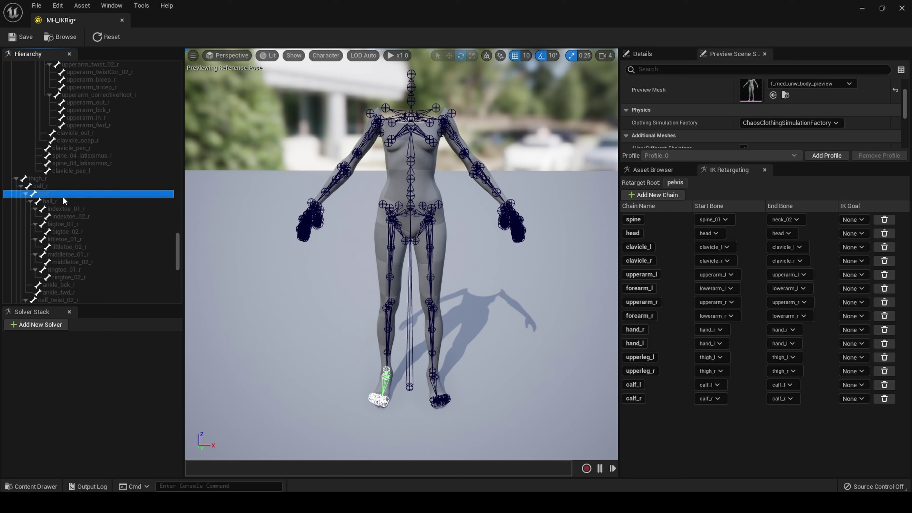
left_click(59, 202, "shift")
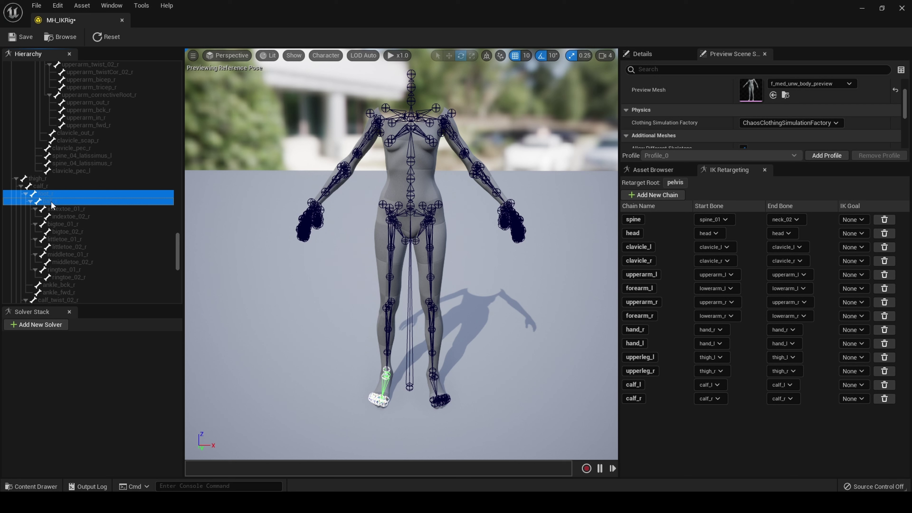
right_click(52, 201)
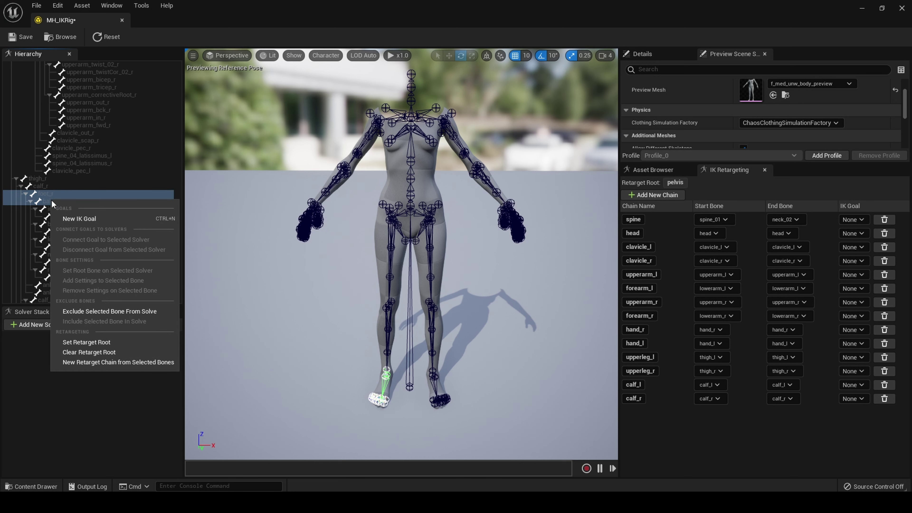
left_click(104, 363)
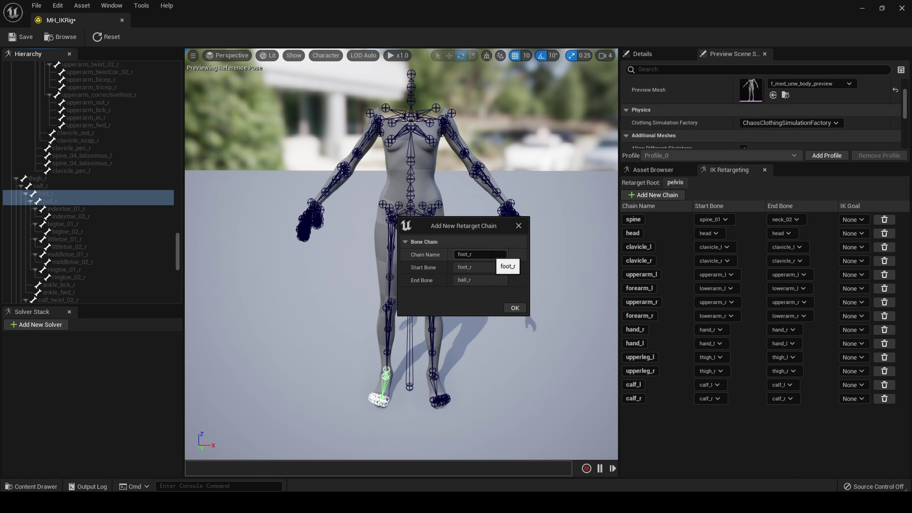
left_click(520, 309)
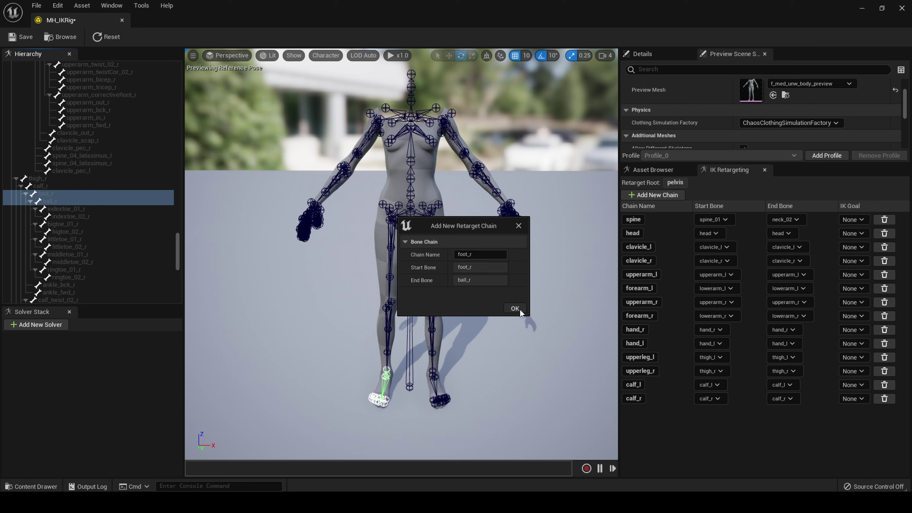
left_click(515, 309)
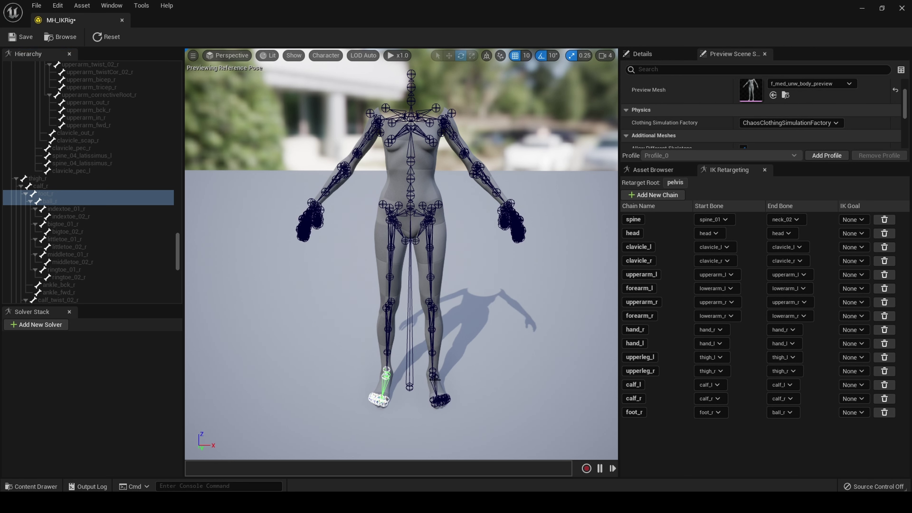
Create a retarget chain running from the foot_l bone to the ball_l bone, keeping foot_l as its chain name.
left_click(434, 376)
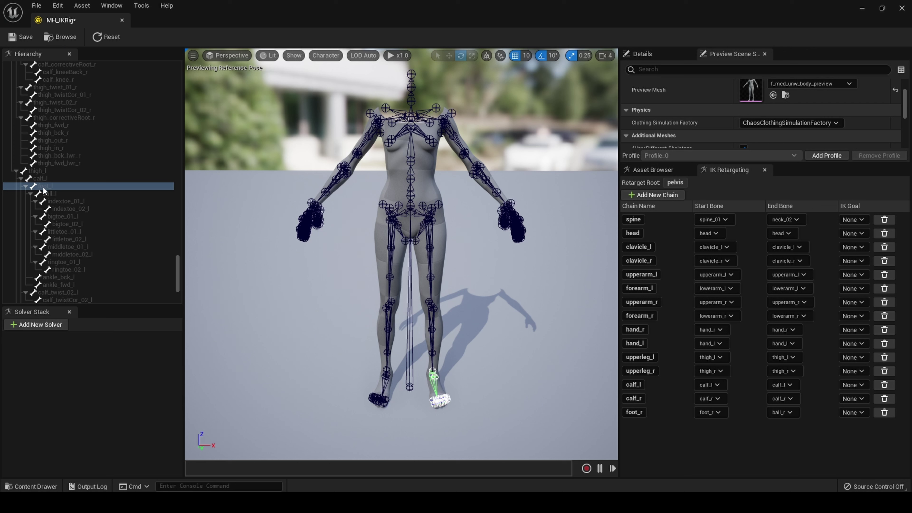
left_click(51, 193, "shift")
right_click(52, 193)
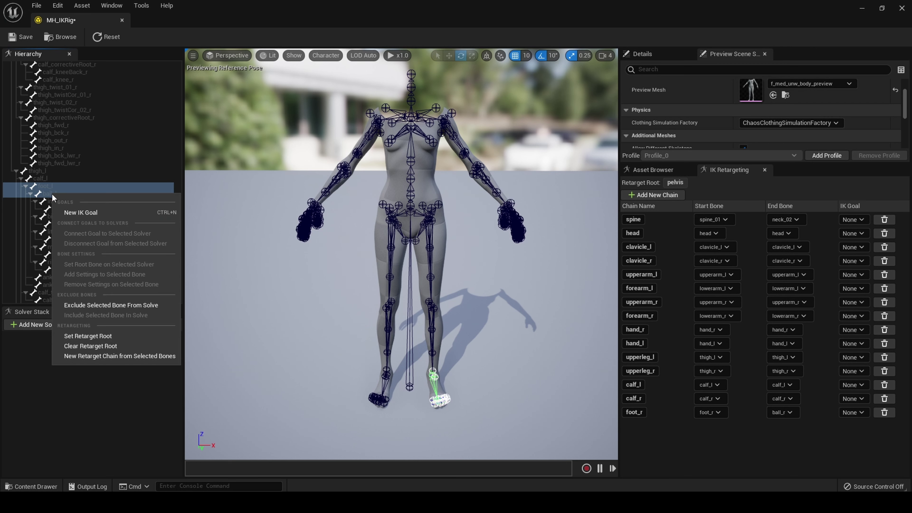
left_click(126, 356)
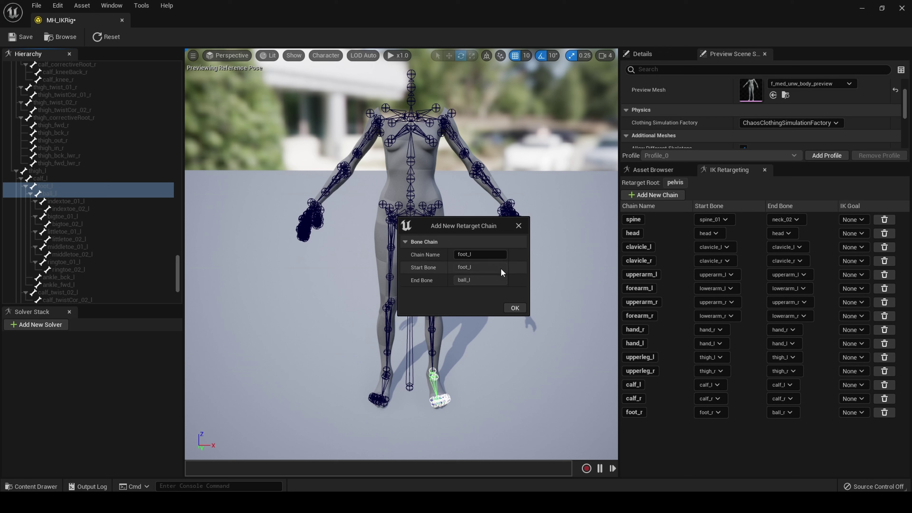
left_click(513, 306)
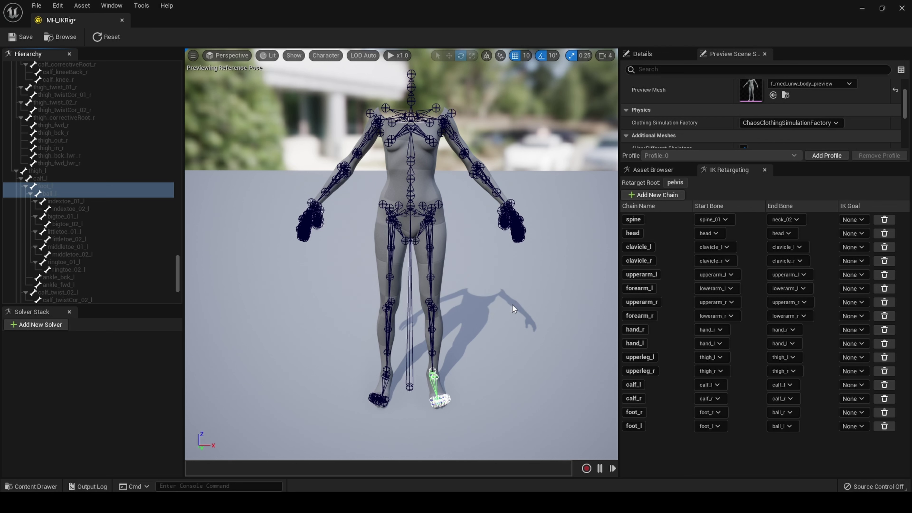
Review the leg retarget chains in turn, from foot_l up to upperleg_l, checking which bones each one highlights on the skeleton.
left_click(659, 426)
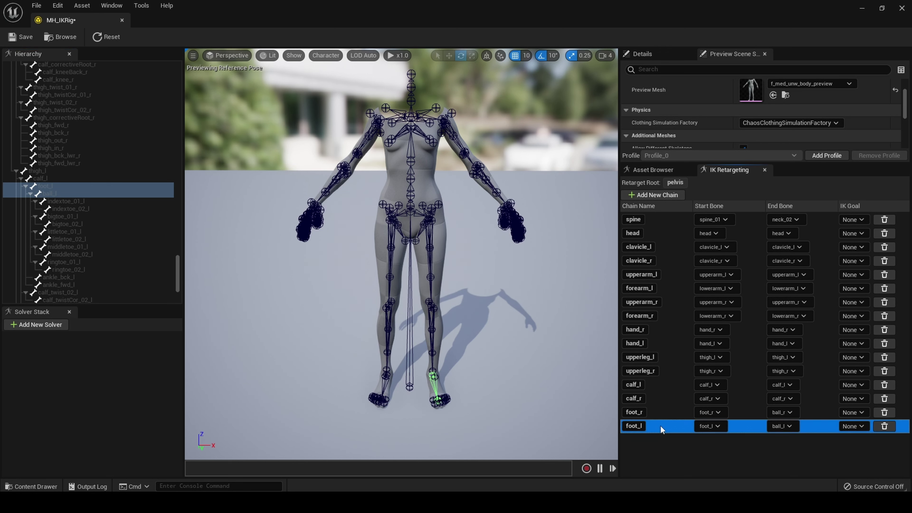
left_click(662, 412)
left_click(661, 397)
left_click(659, 385)
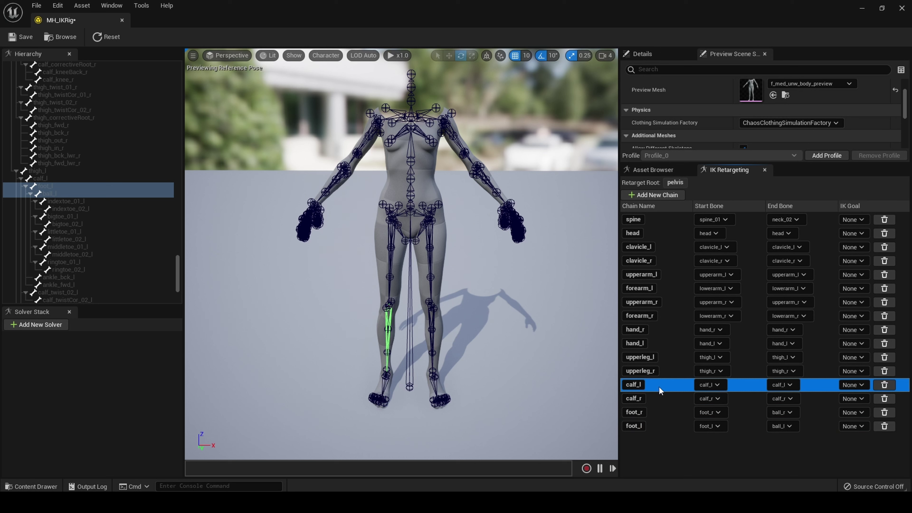
left_click(658, 372)
left_click(663, 358)
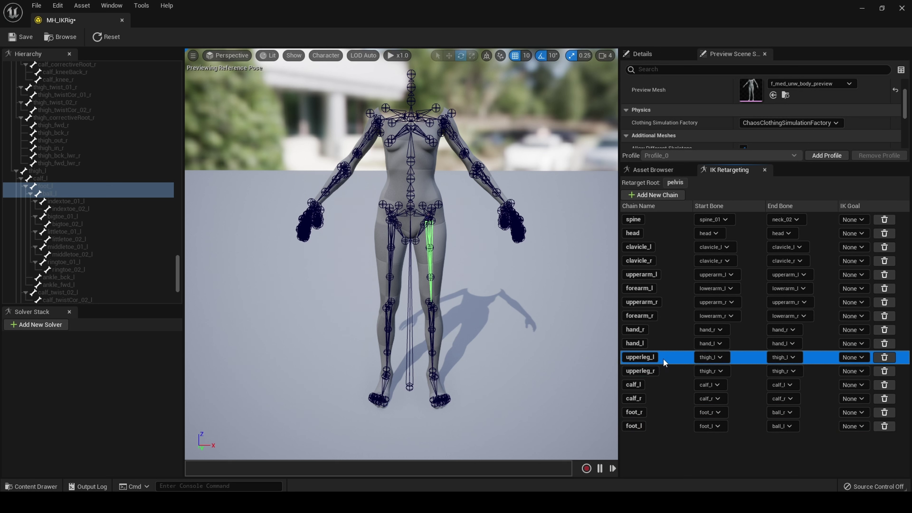
Review the remaining retarget chains in turn, from hand_l up to spine, checking which bones each one highlights on the skeleton.
left_click(656, 343)
left_click(658, 329)
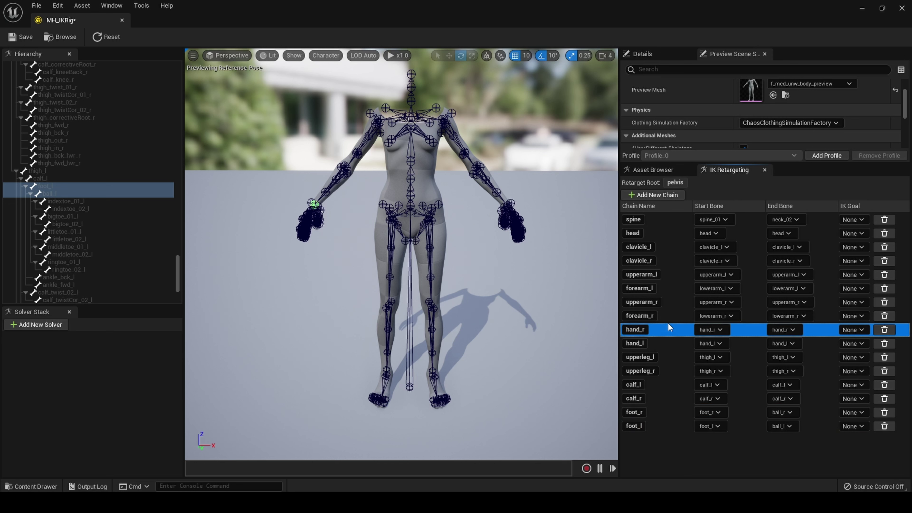
left_click(666, 316)
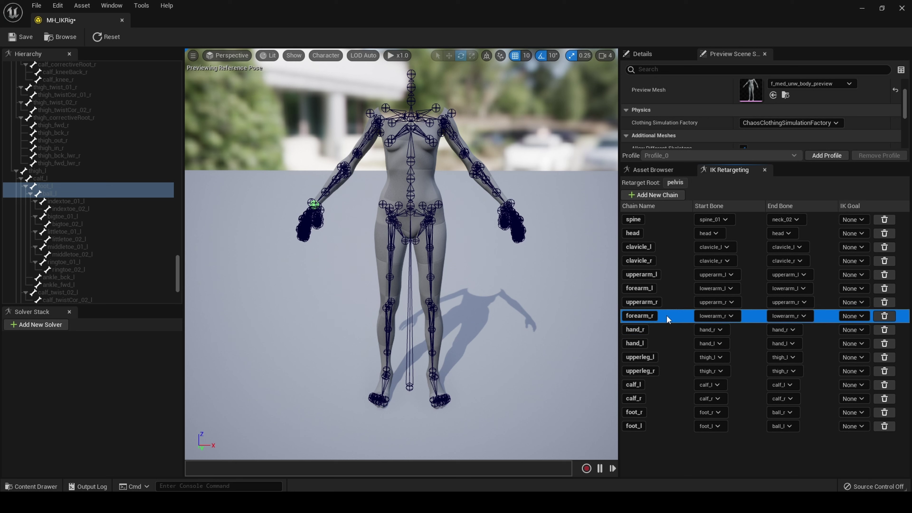
left_click(671, 302)
left_click(669, 287)
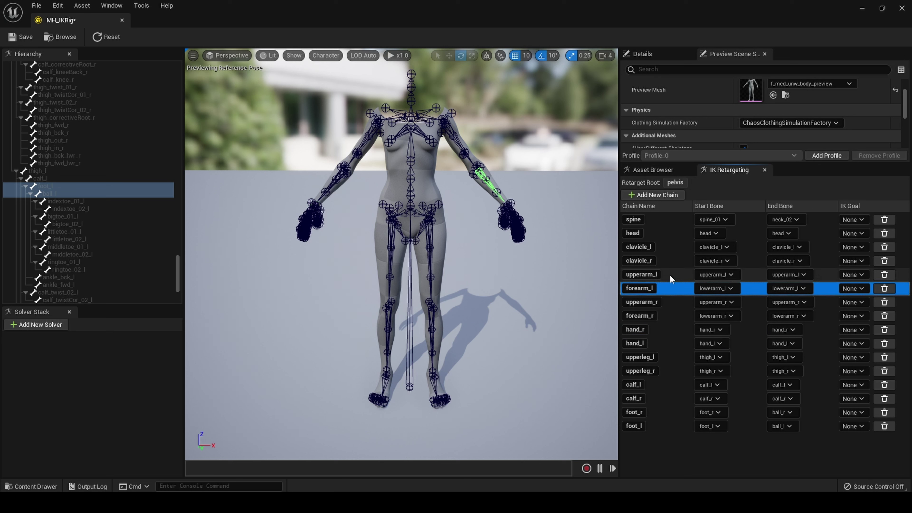
left_click(671, 279)
left_click(670, 260)
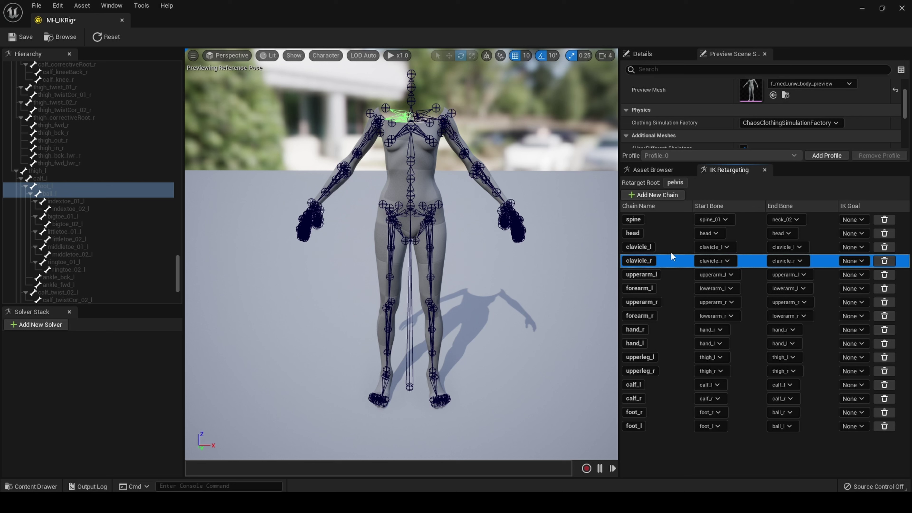
left_click(671, 248)
left_click(666, 233)
left_click(659, 219)
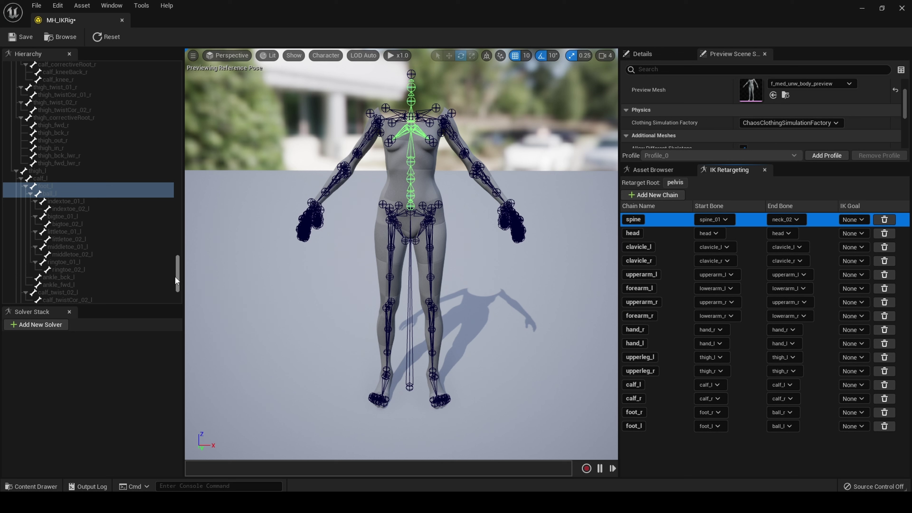
Locate the right hand bone in the skeleton hierarchy and examine the ring finger bones beneath it.
left_click_drag(177, 278, 175, 51)
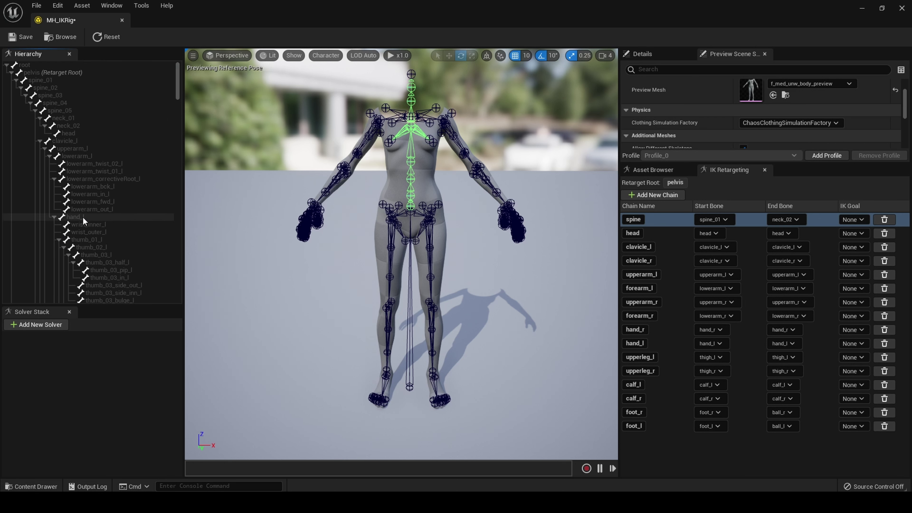
left_click(318, 212)
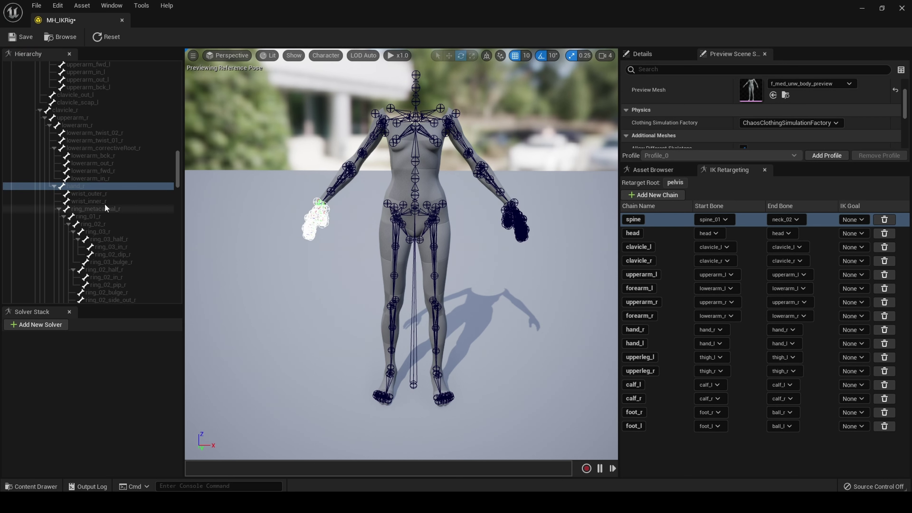
left_click(73, 187)
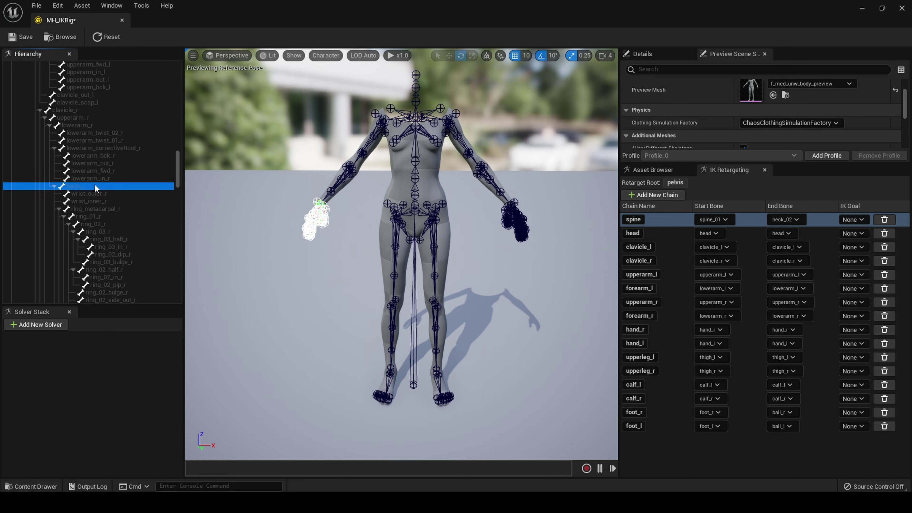
left_click_drag(177, 176, 180, 181)
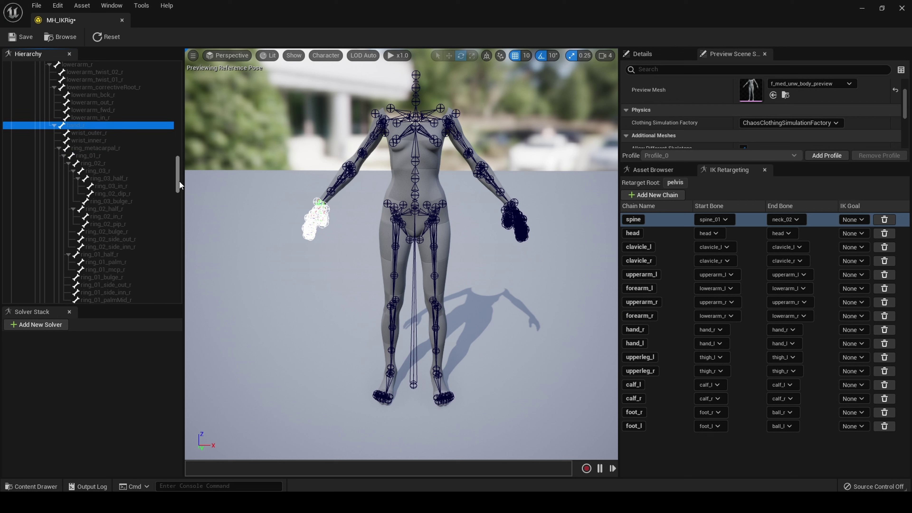
left_click(86, 155)
left_click(110, 147)
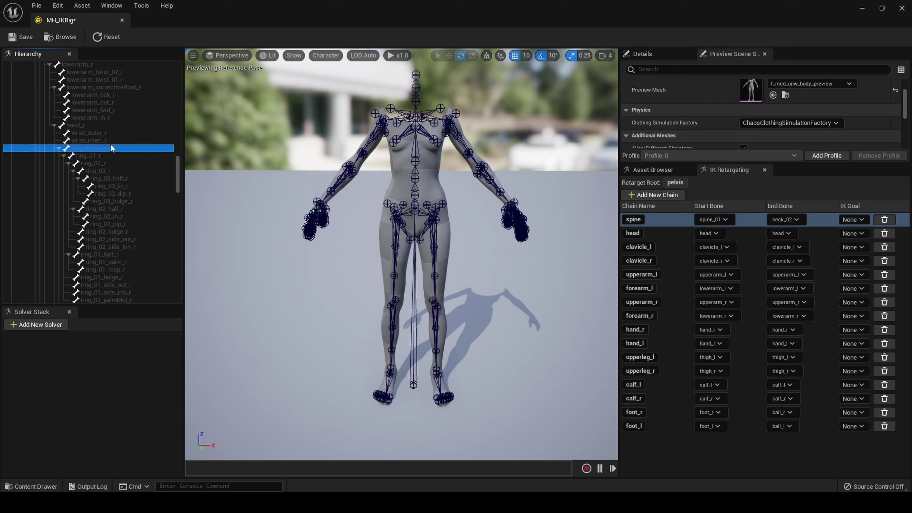
left_click(86, 125)
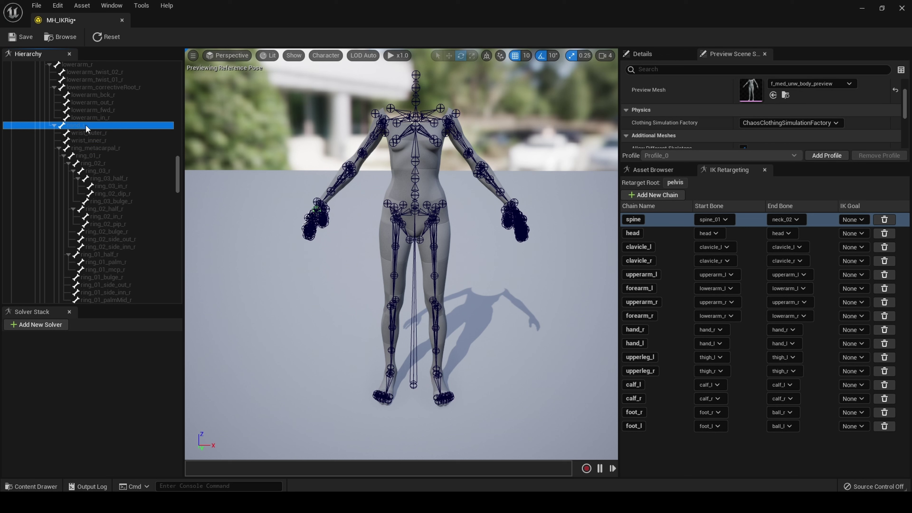
Create a retarget chain running from the ring_01_r bone to the ring_03_r bone, naming it ring_r.
left_click(99, 157)
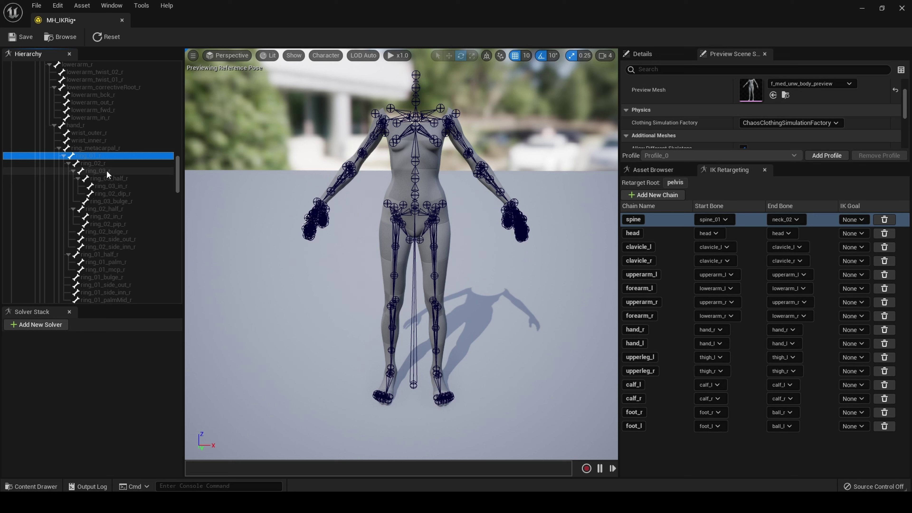
left_click(106, 171, "shift")
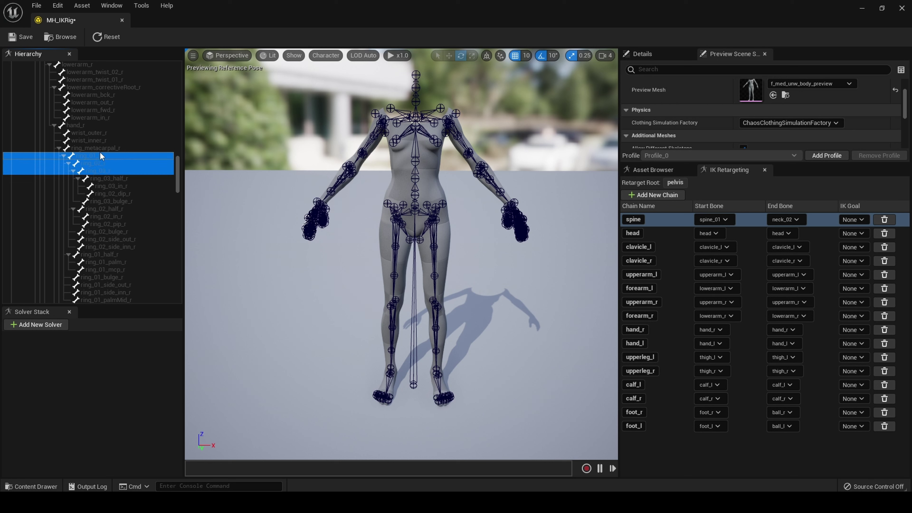
right_click(99, 170)
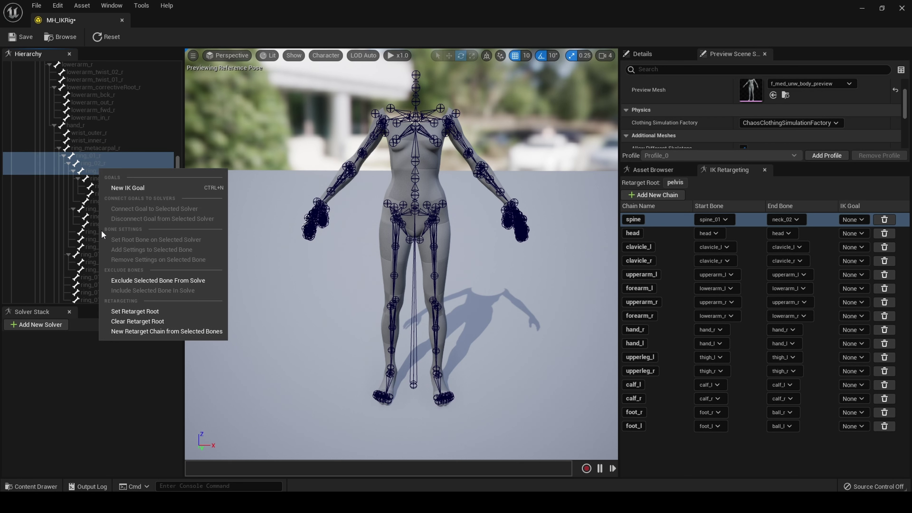
left_click(153, 332)
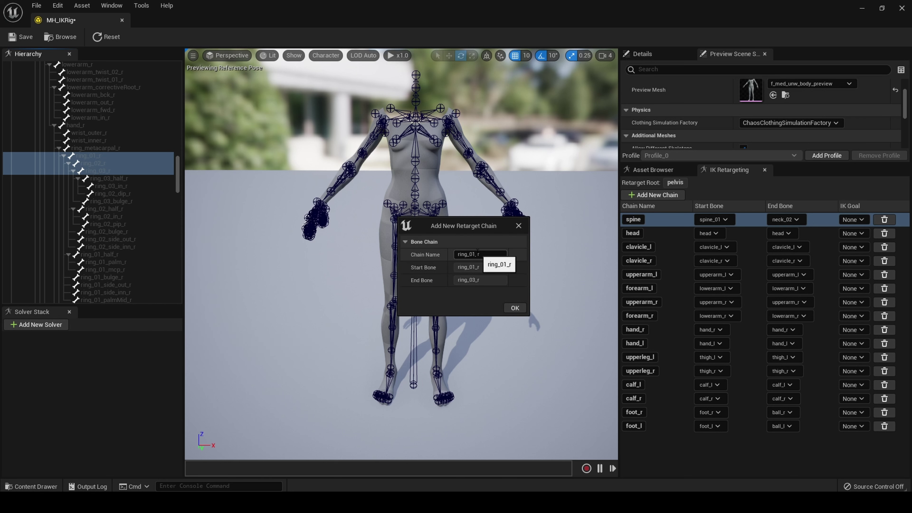
left_click(477, 254)
left_click(477, 254)
key("BackSpace")
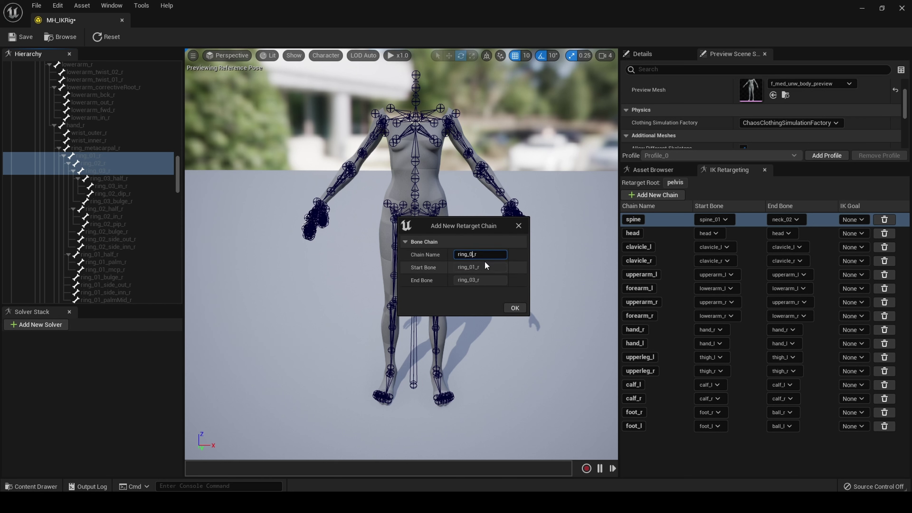
key("BackSpace")
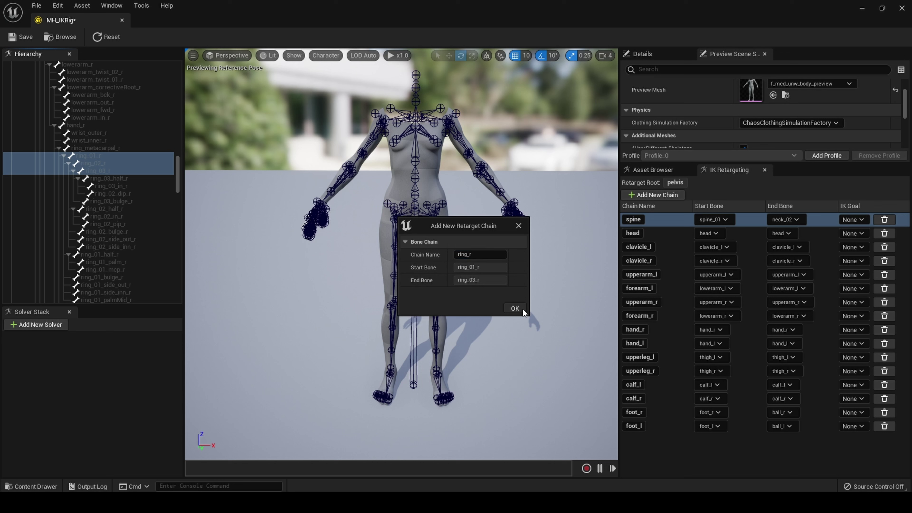
left_click(515, 309)
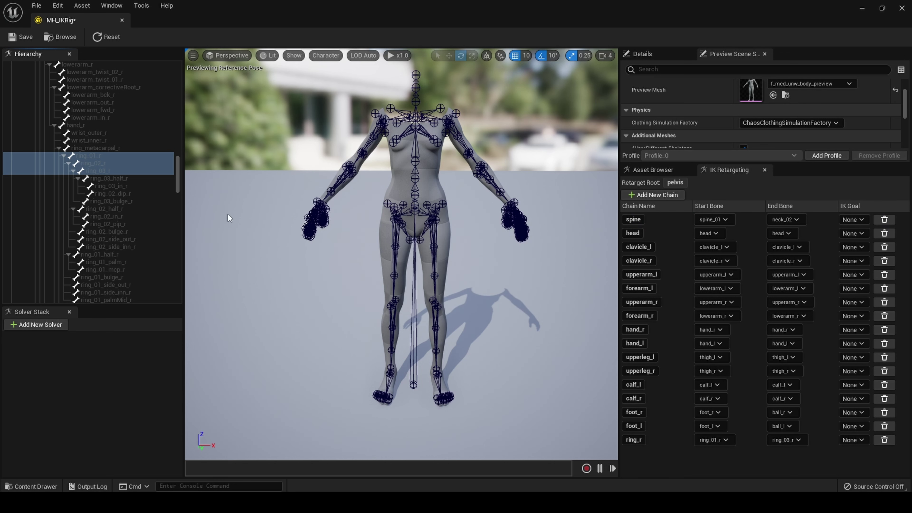
Create a retarget chain running from the pinky_01_r bone to the pinky_03_r bone, naming it pinky_r.
left_click_drag(177, 171, 177, 183)
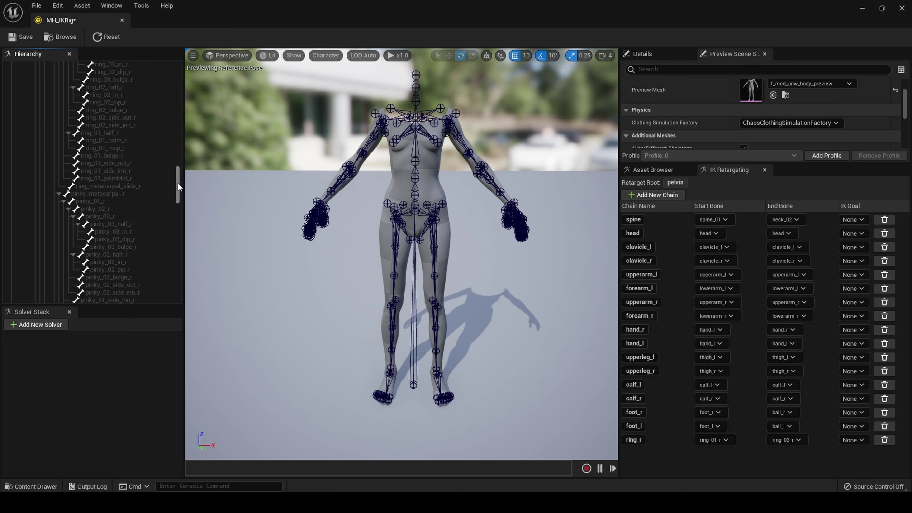
left_click(104, 203)
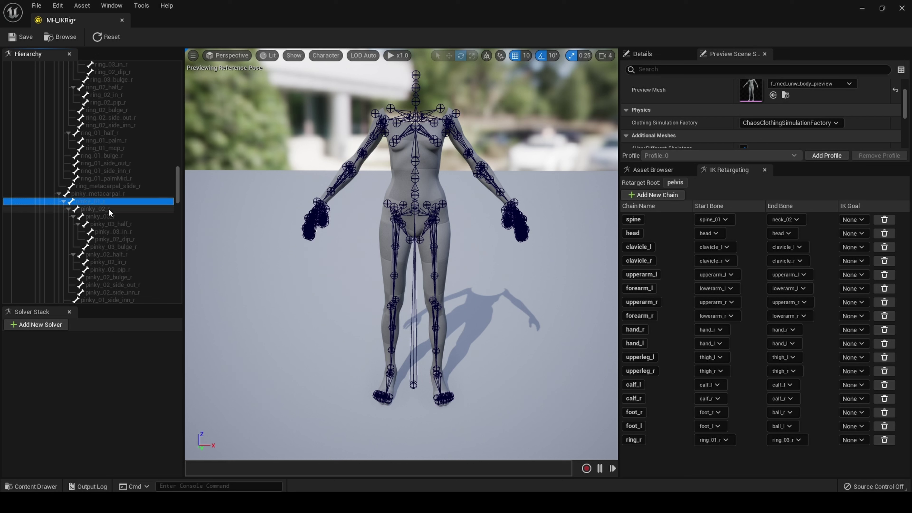
left_click(108, 210, "shift")
left_click(107, 216, "shift")
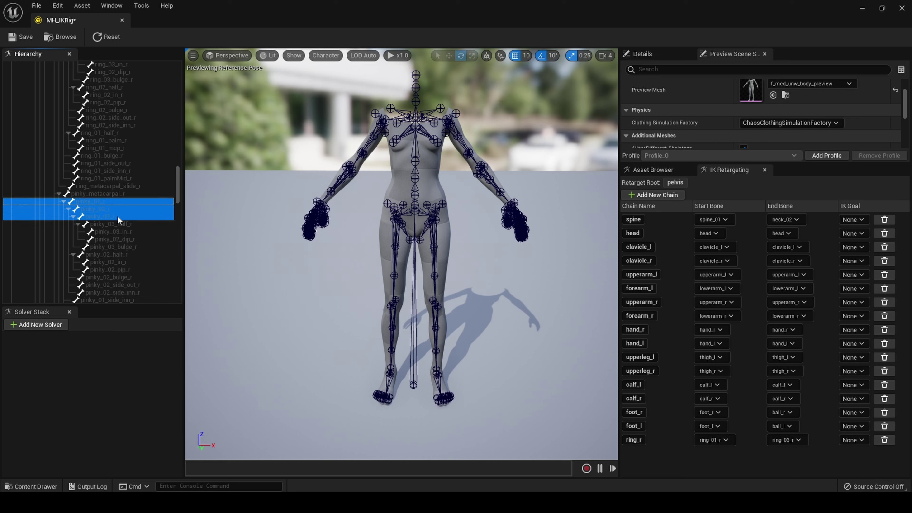
right_click(105, 212)
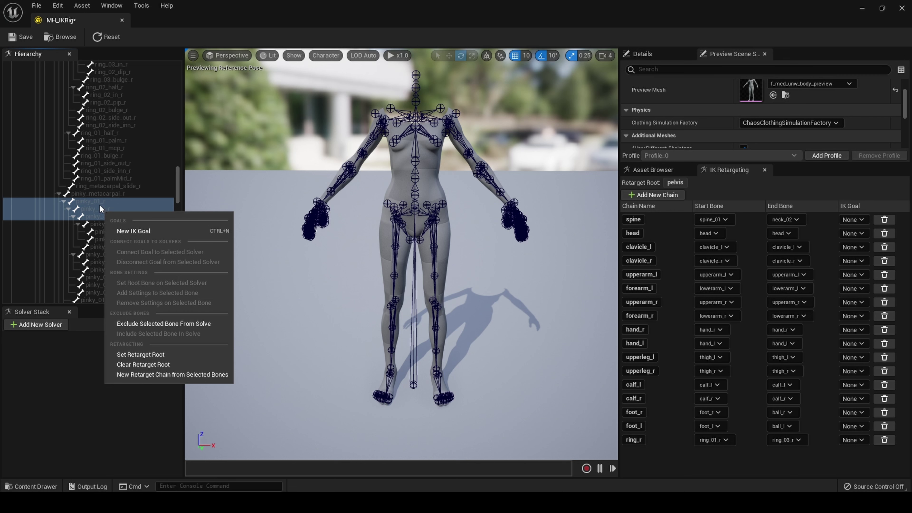
left_click(101, 203)
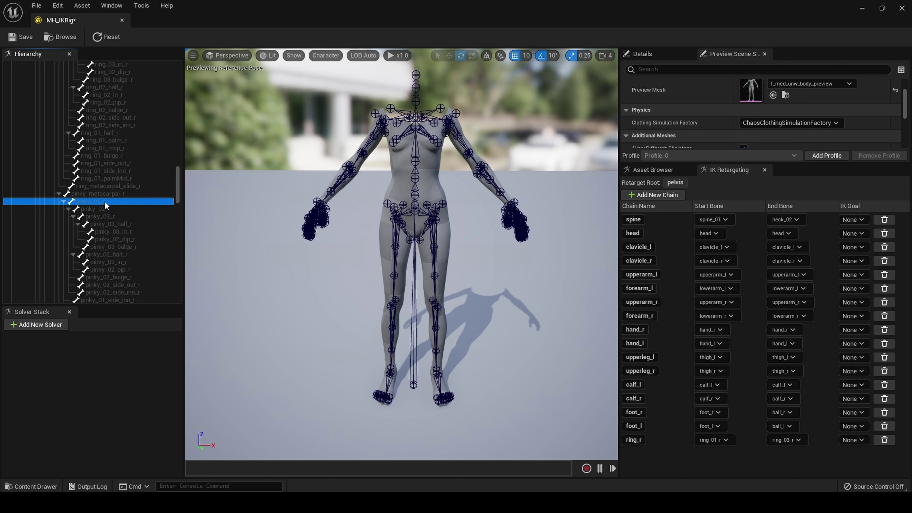
left_click(105, 216, "shift")
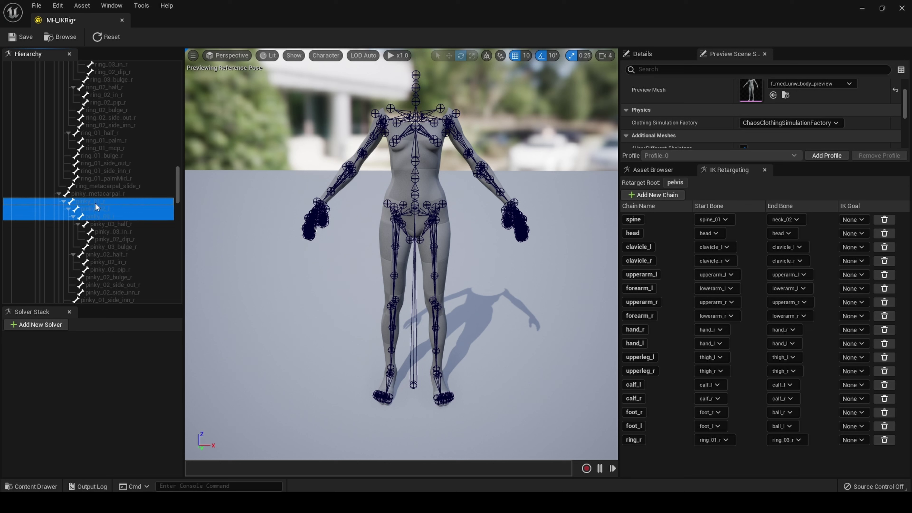
right_click(98, 217)
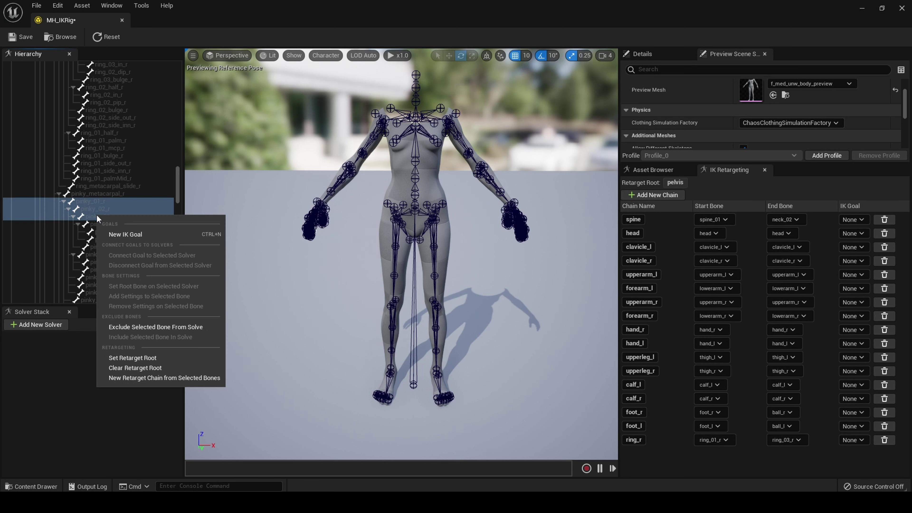
left_click(183, 377)
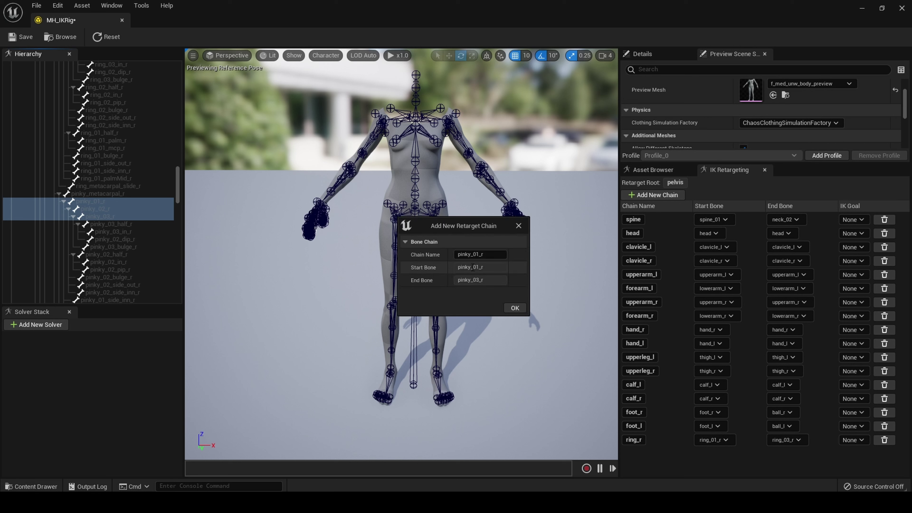
left_click(483, 254)
key("BackSpace")
key("BackSpace")
key("BackSpace")
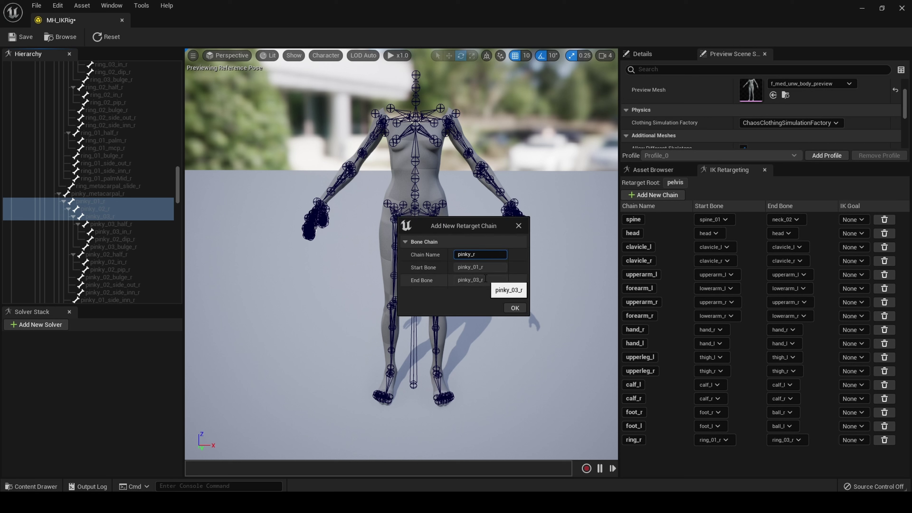
left_click(514, 308)
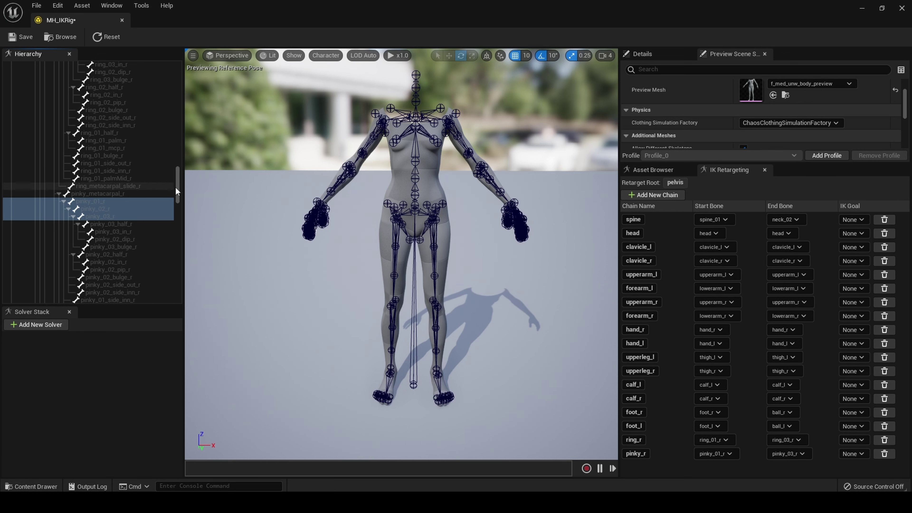
Create a retarget chain running from the middle_01_r bone to the middle_03_r bone, naming it middle_r.
left_click_drag(179, 187, 179, 203)
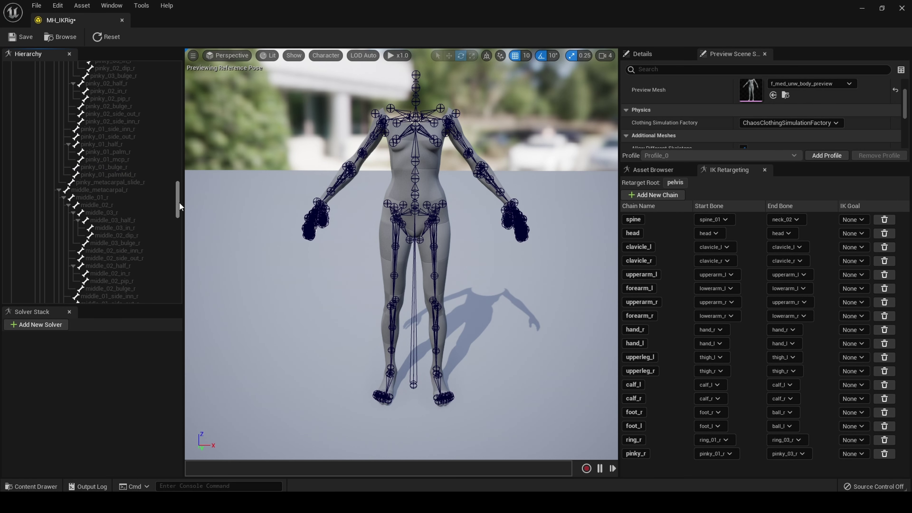
left_click(106, 196)
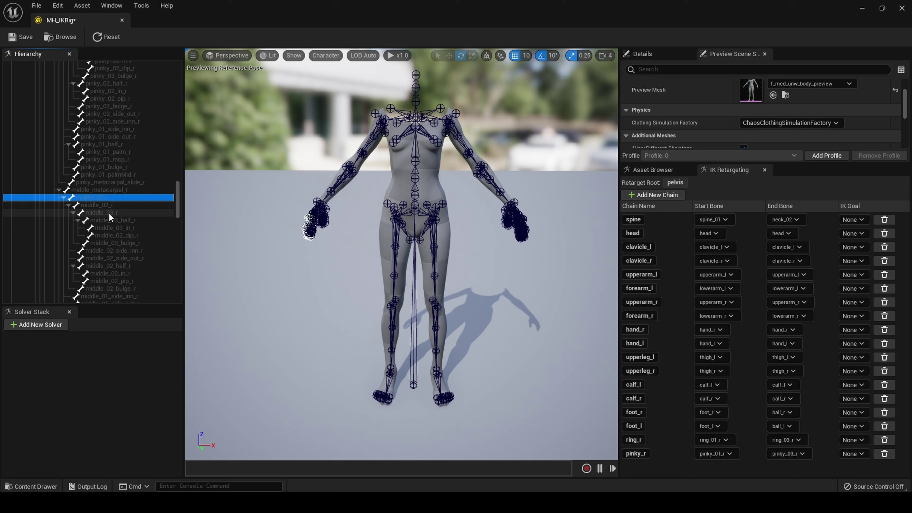
left_click(109, 212, "shift")
right_click(108, 212)
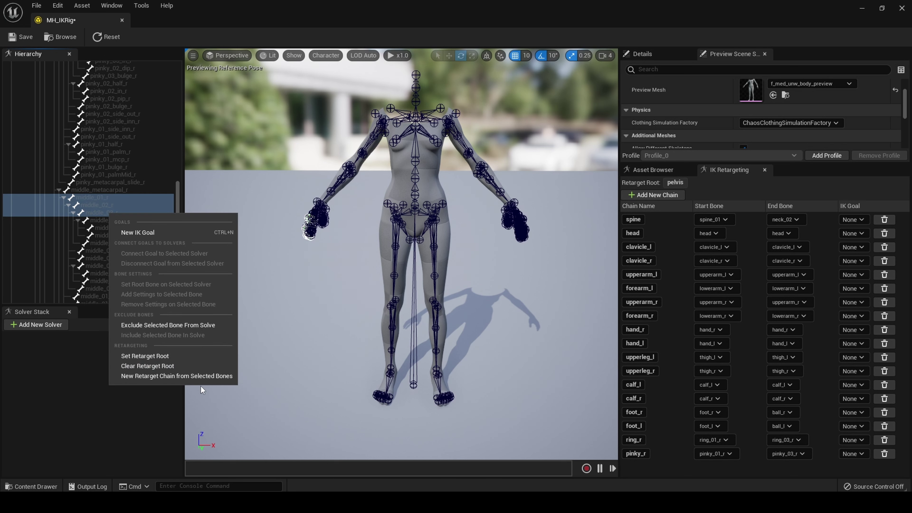
left_click(201, 376)
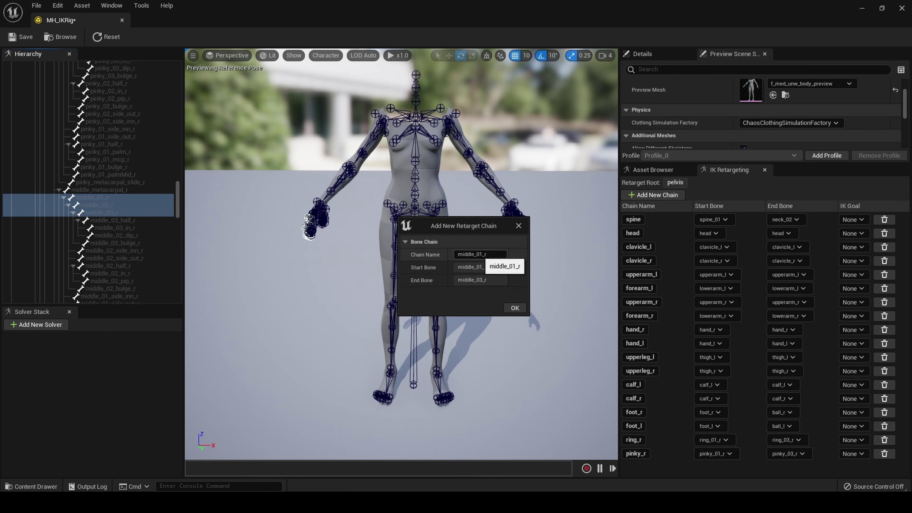
left_click(483, 256)
left_click(483, 256)
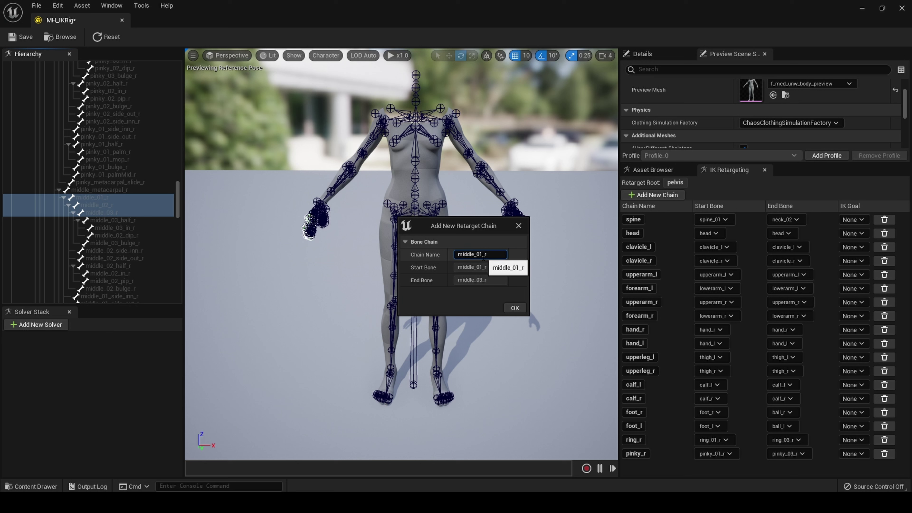
key("BackSpace")
key("BackSpace")
key("BackSpace")
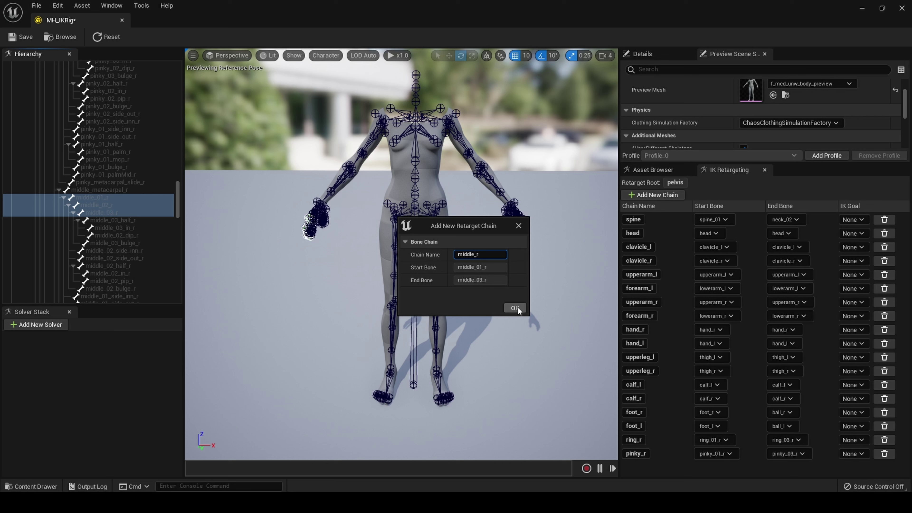
left_click(515, 308)
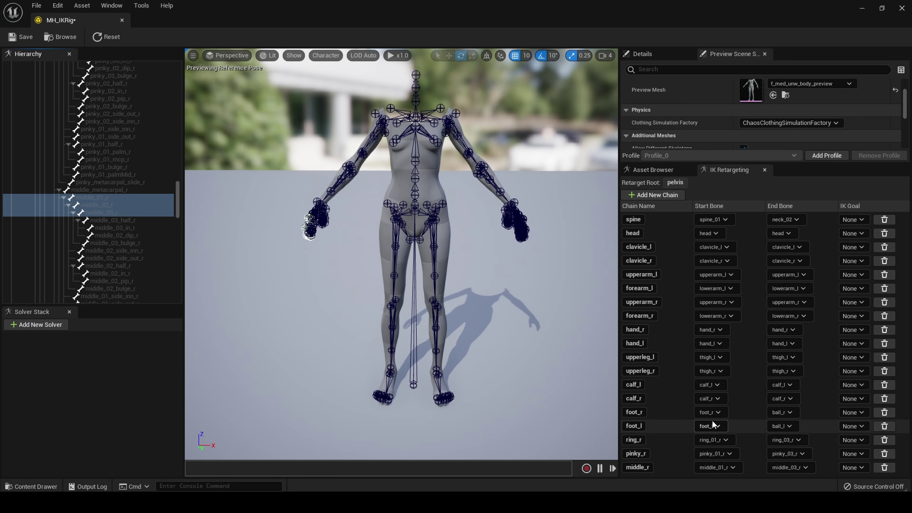
Create a retarget chain running from the thumb_01_r bone to the thumb_03_r bone, naming it thumb_r.
scroll(159, 210, "down", 2)
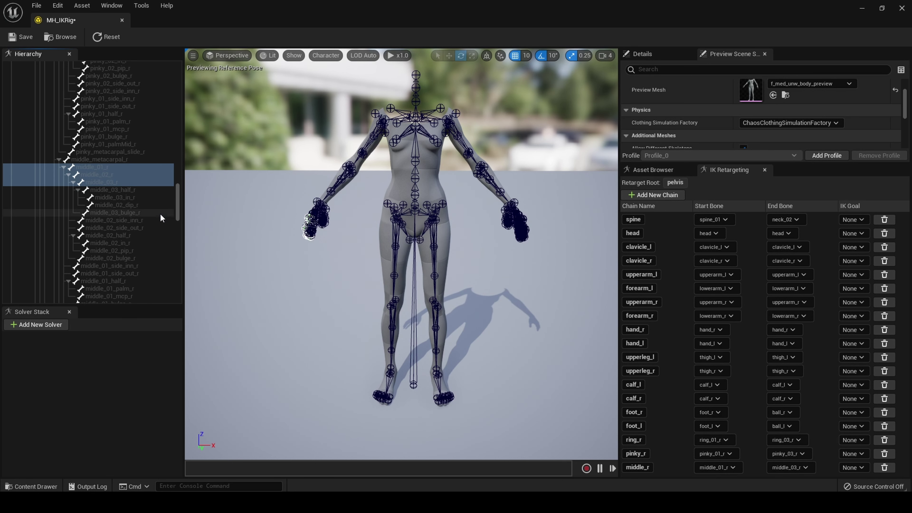
scroll(159, 213, "down", 5)
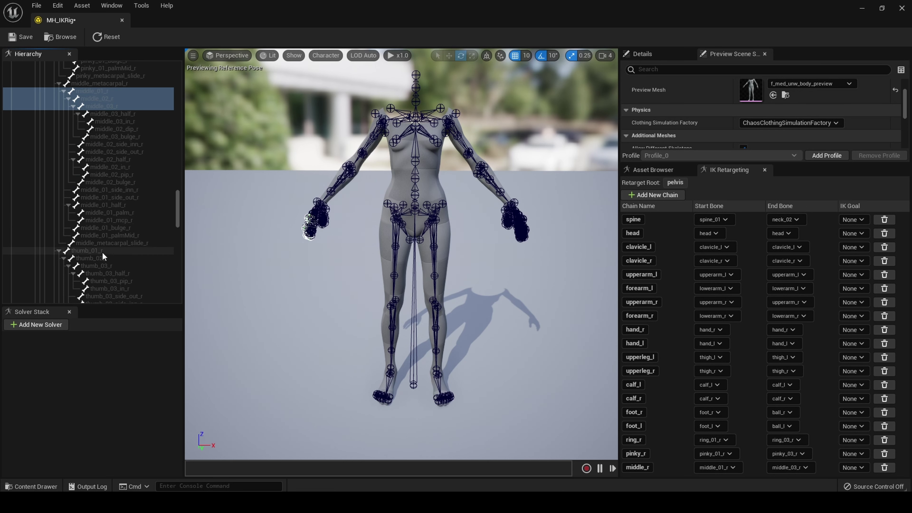
scroll(126, 237, "down", 1)
left_click(106, 236)
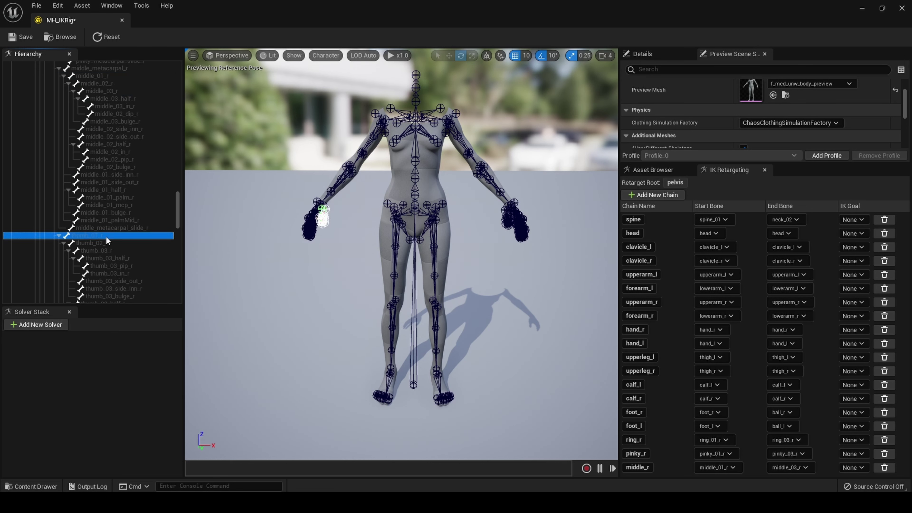
left_click(114, 250, "shift")
right_click(116, 249)
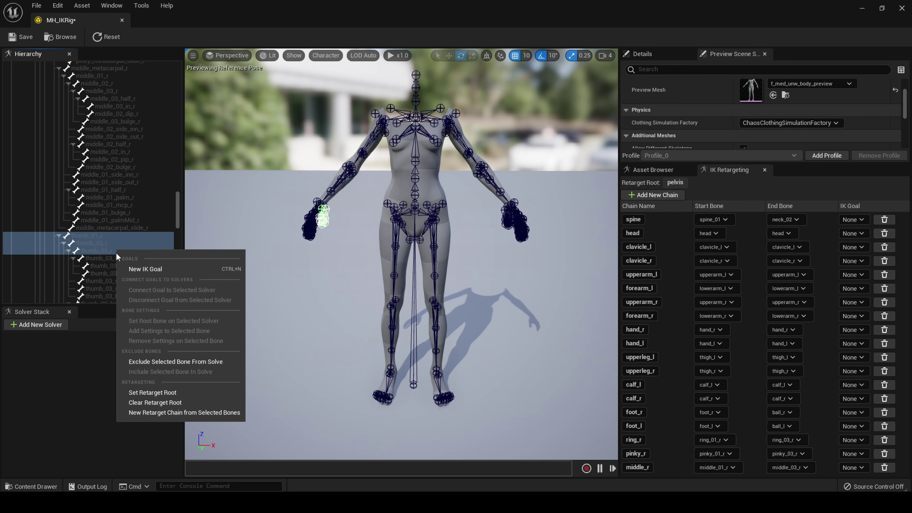
left_click(204, 412)
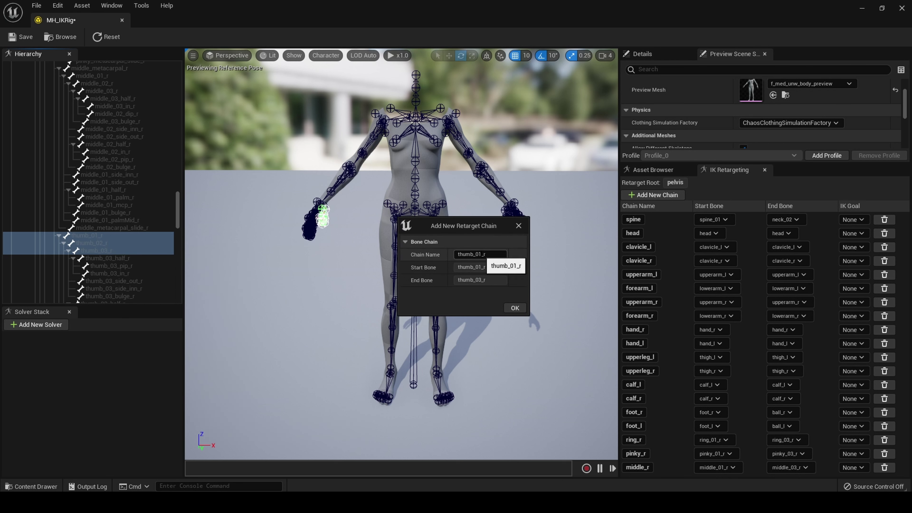
left_click(480, 253)
type("thumb_r")
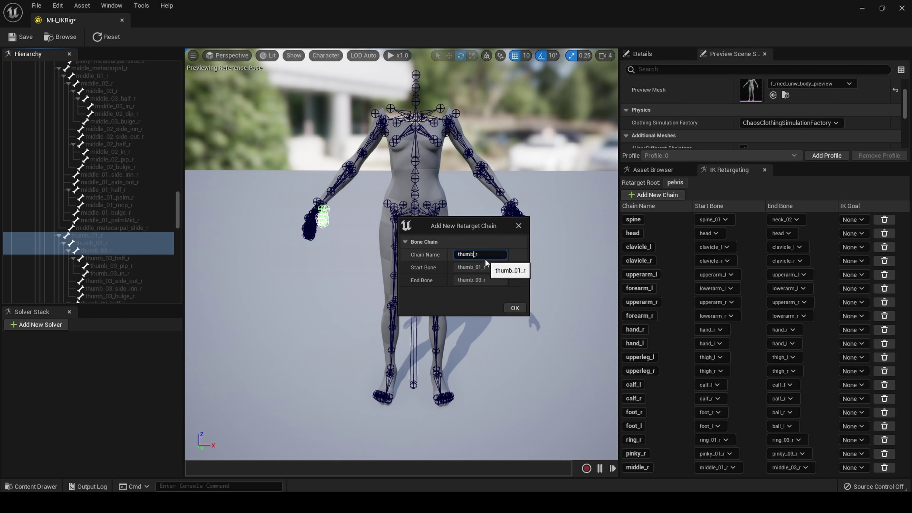
left_click(513, 308)
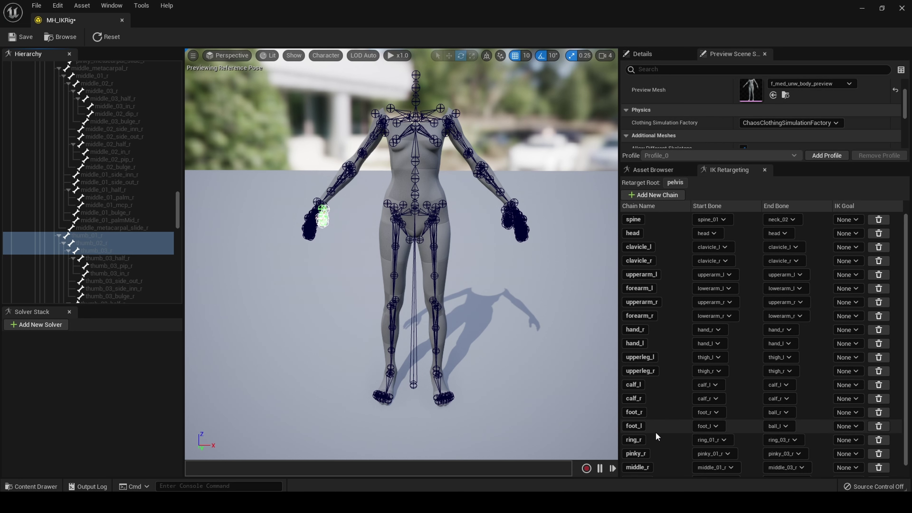
Check the ring_r, pinky_r, middle_r and thumb_r chains one by one against the highlighted bones on the preview mesh.
scroll(655, 434, "down", 1)
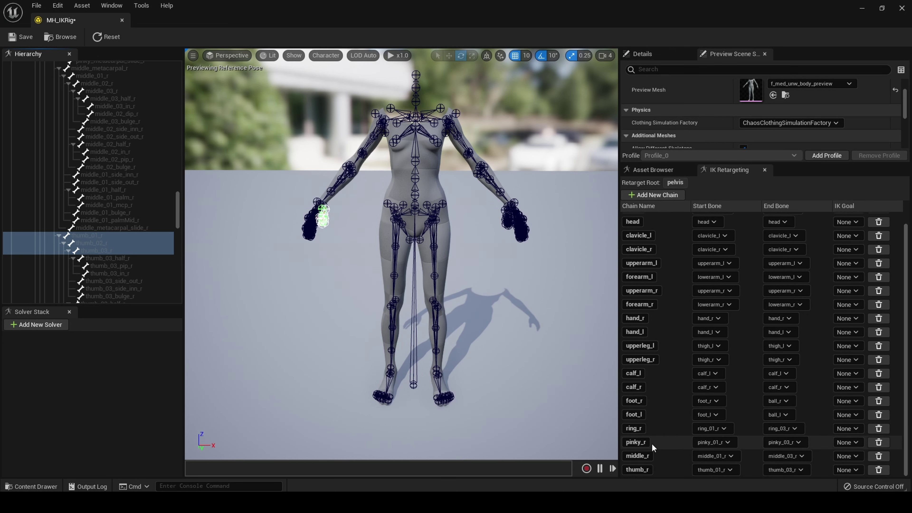
left_click(660, 431)
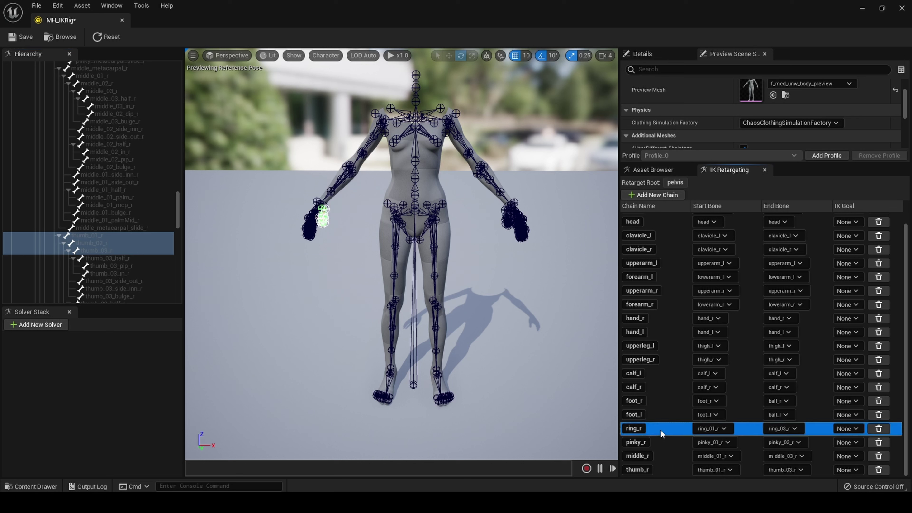
left_click(658, 444)
left_click(657, 454)
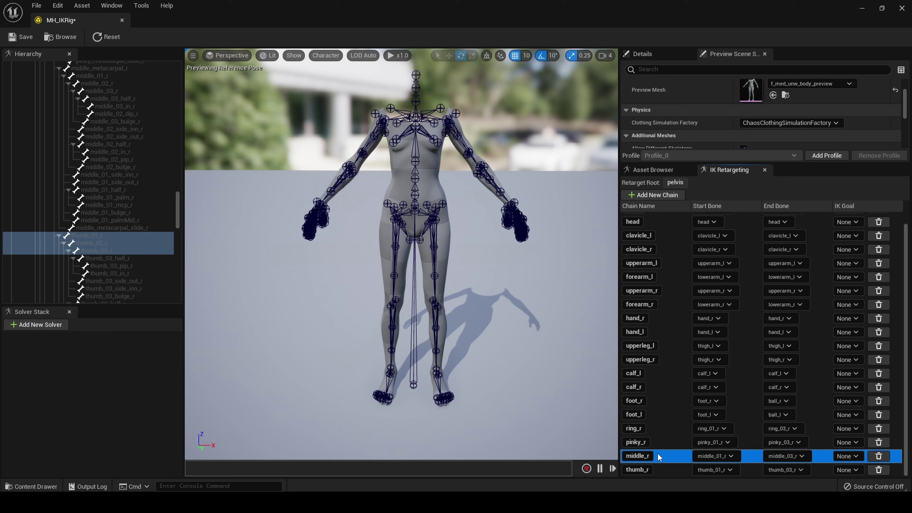
left_click(662, 471)
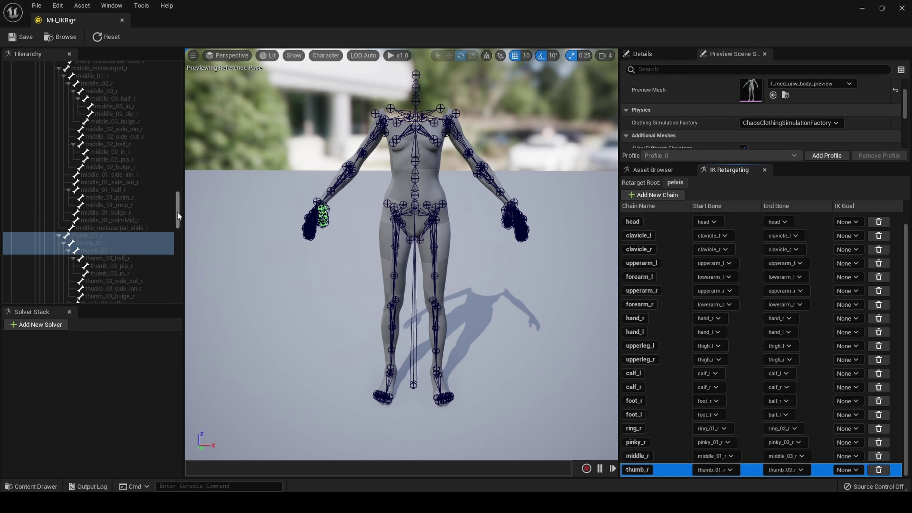
Create a retarget chain running from the index_01_r bone to the index_03_r bone, naming it index_r.
left_click_drag(177, 212, 178, 229)
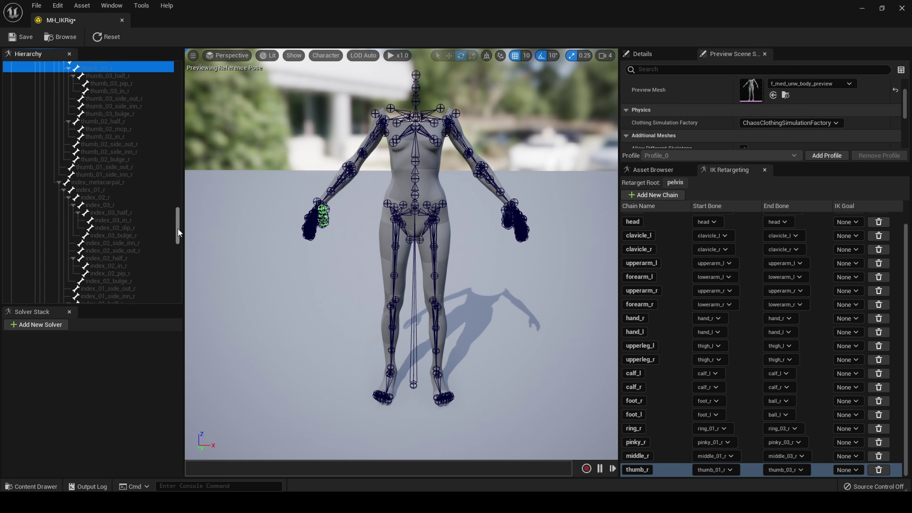
left_click_drag(177, 228, 177, 230)
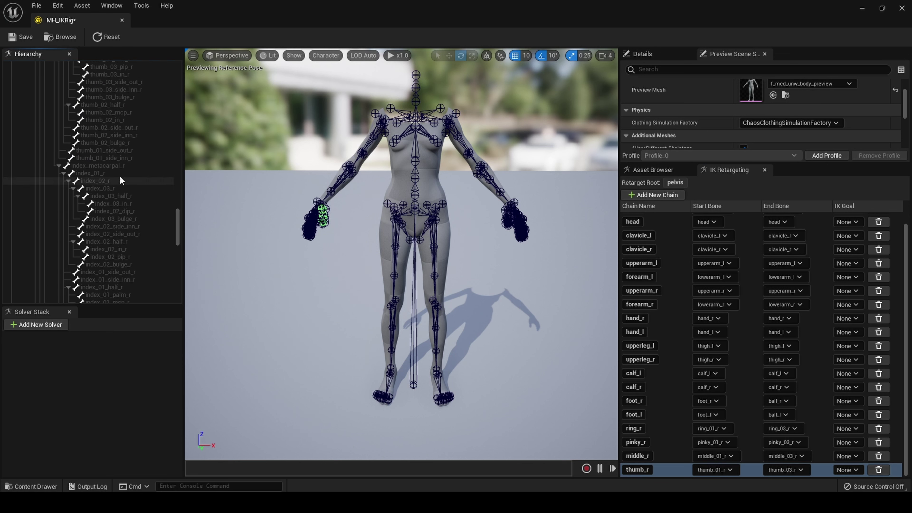
left_click(105, 174)
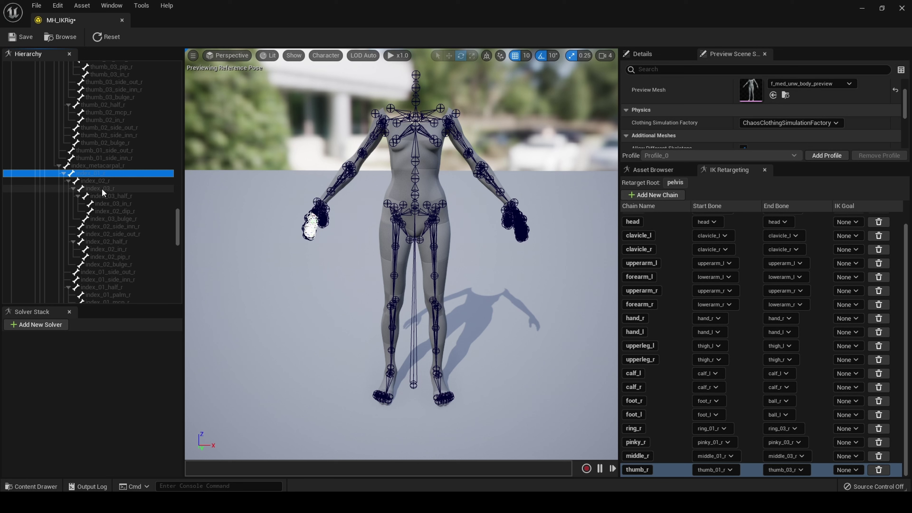
left_click(101, 188, "shift")
right_click(101, 189)
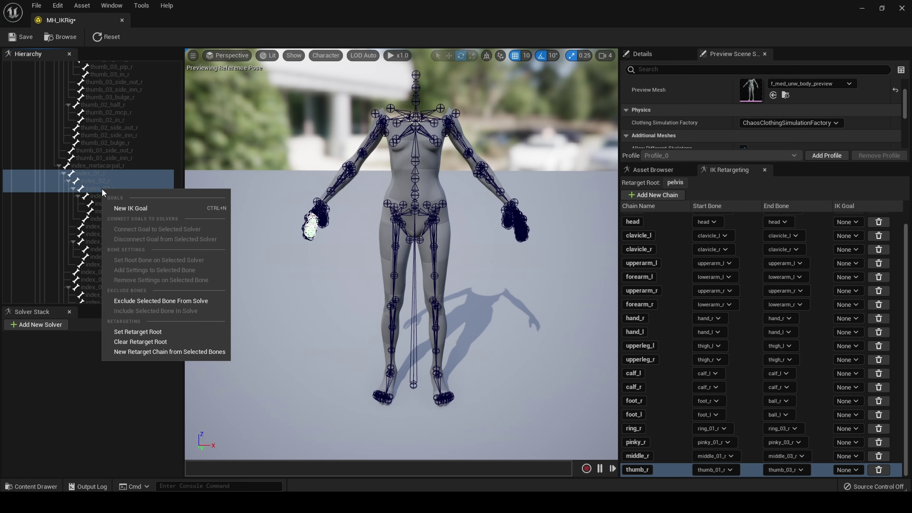
left_click(149, 353)
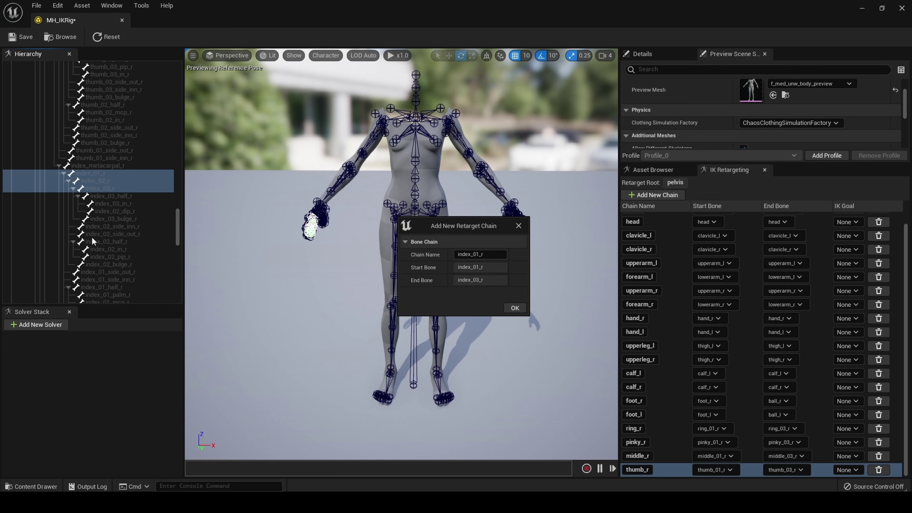
left_click(483, 255)
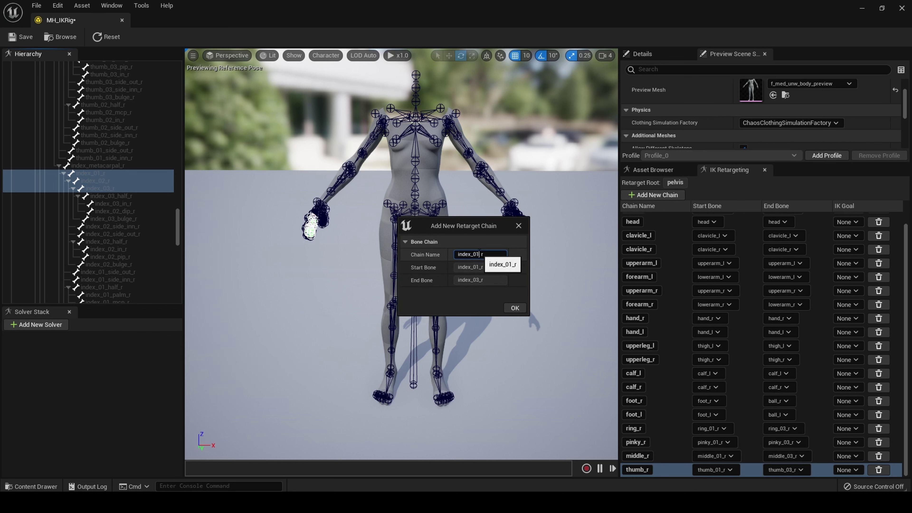
key("Left")
key("Left")
key("BackSpace")
key("BackSpace")
key("BackSpace")
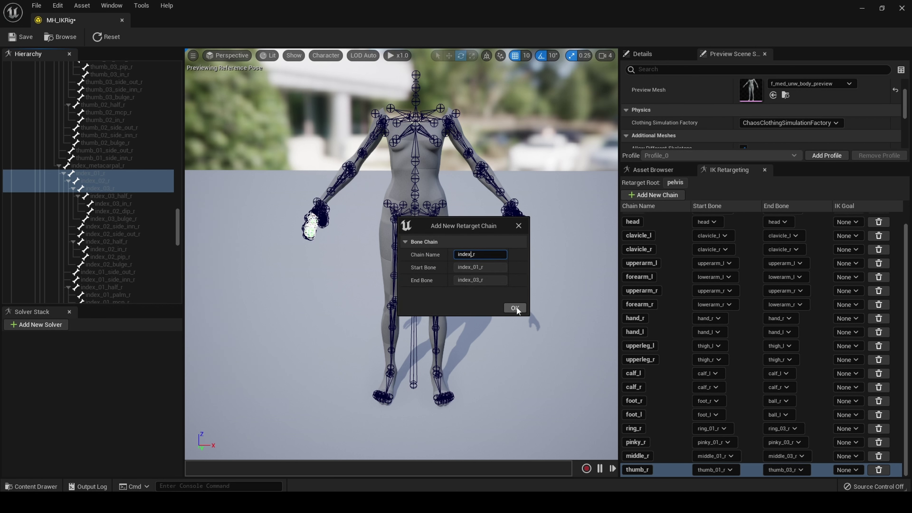
left_click(515, 308)
Review all five right-hand finger chains in turn, from ring_r through index_r, on the preview skeleton.
scroll(654, 367, "down", 1)
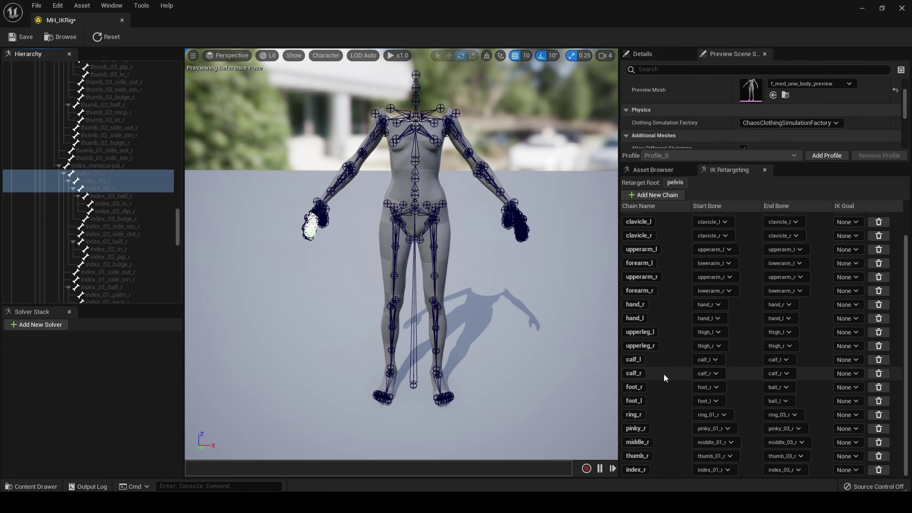
left_click(672, 417)
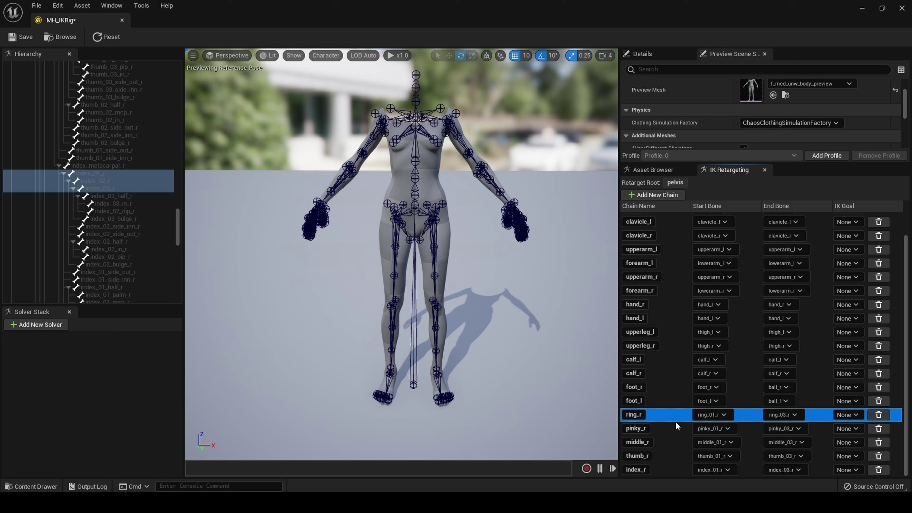
left_click(658, 425)
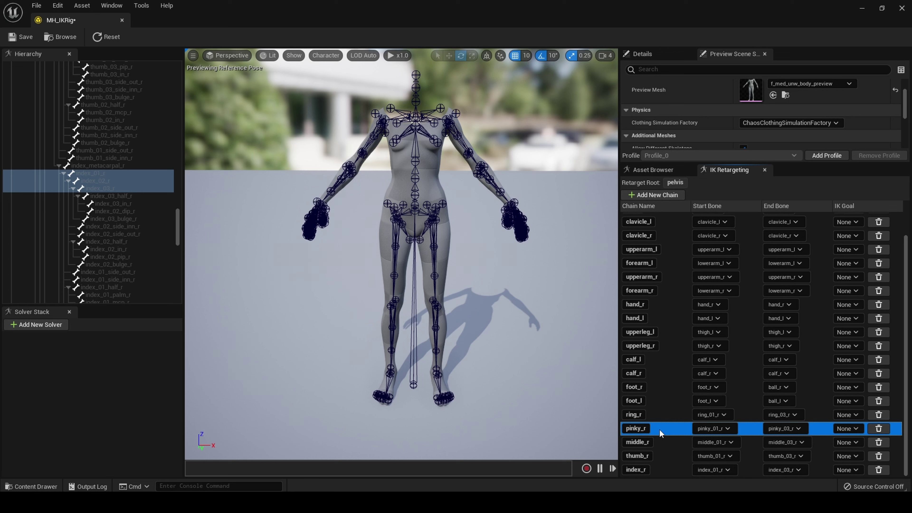
left_click(667, 445)
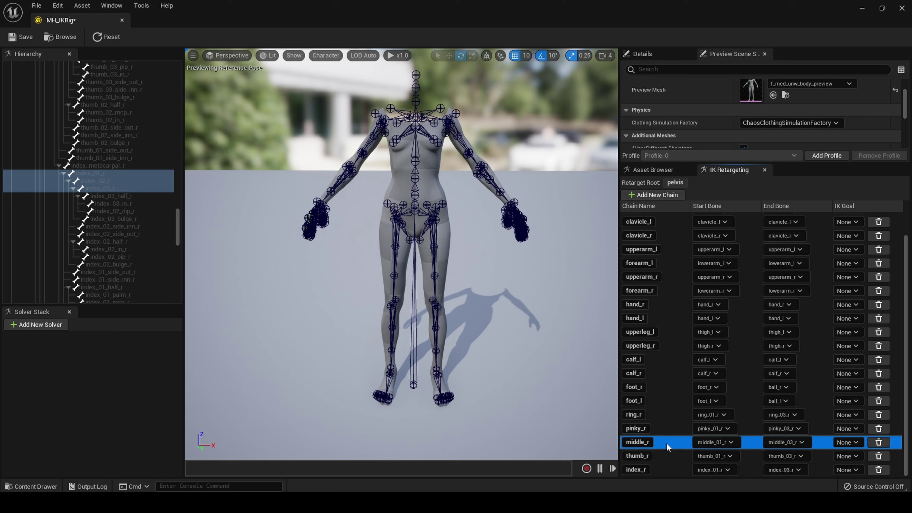
left_click(668, 456)
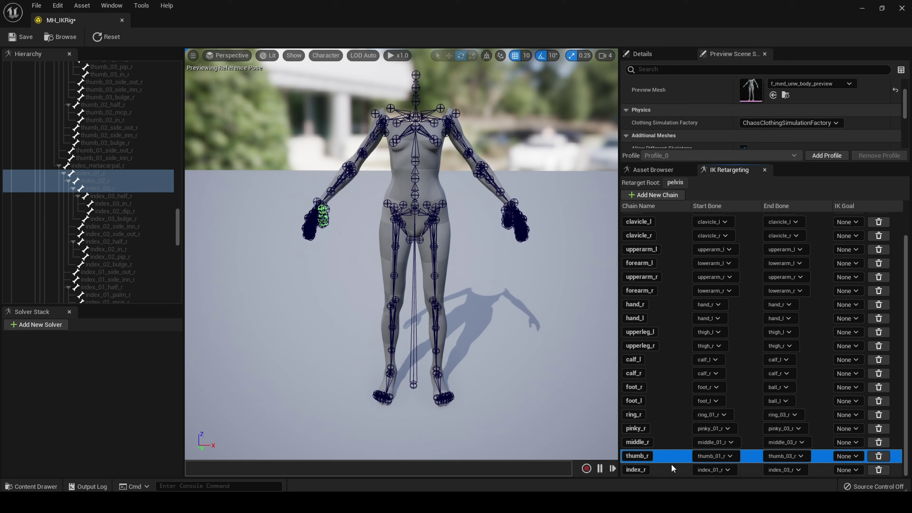
left_click(672, 470)
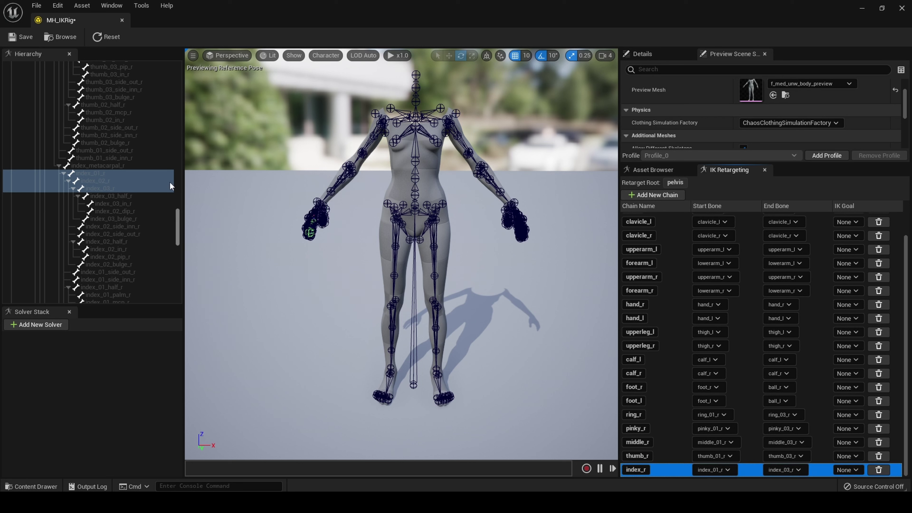
Locate the left hand's bones and create a retarget chain from thumb_01_l to thumb_03_l, naming it thumb_l.
left_click(511, 204)
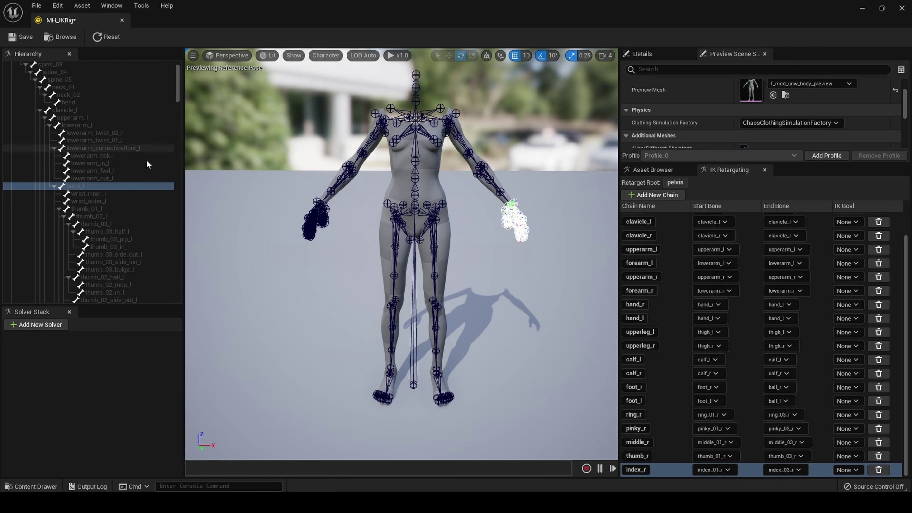
scroll(113, 211, "down", 1)
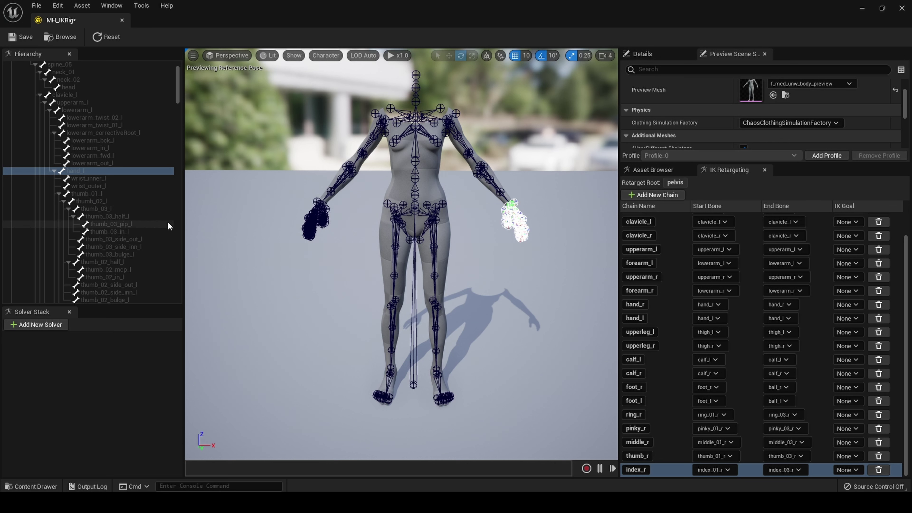
scroll(168, 221, "down", 2)
left_click(91, 164)
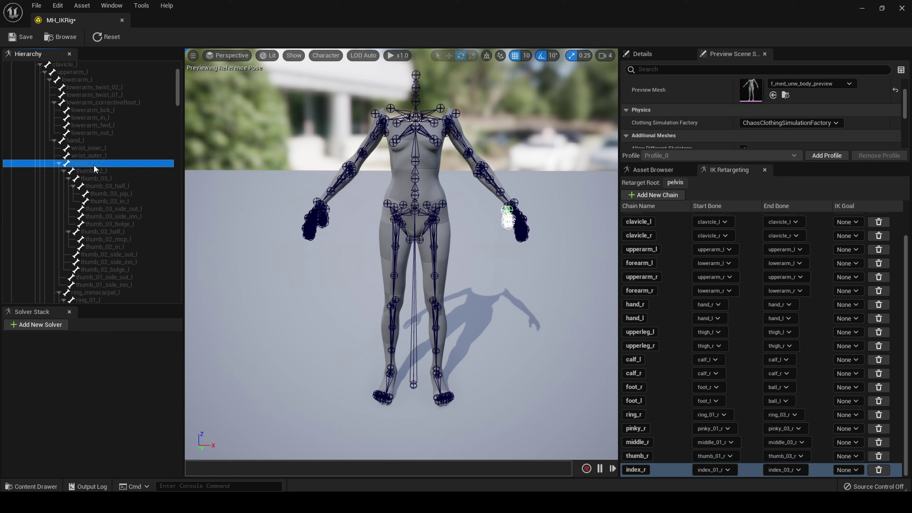
left_click(94, 178, "shift")
right_click(94, 178)
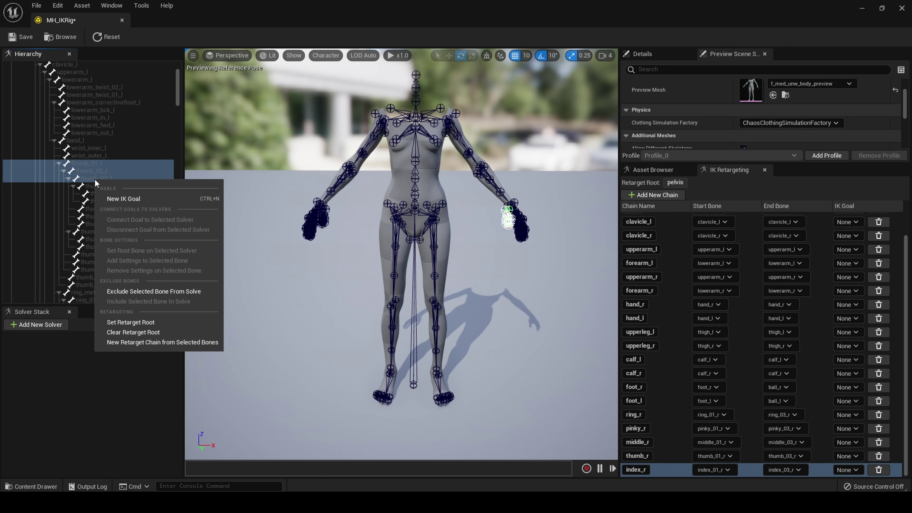
left_click(144, 343)
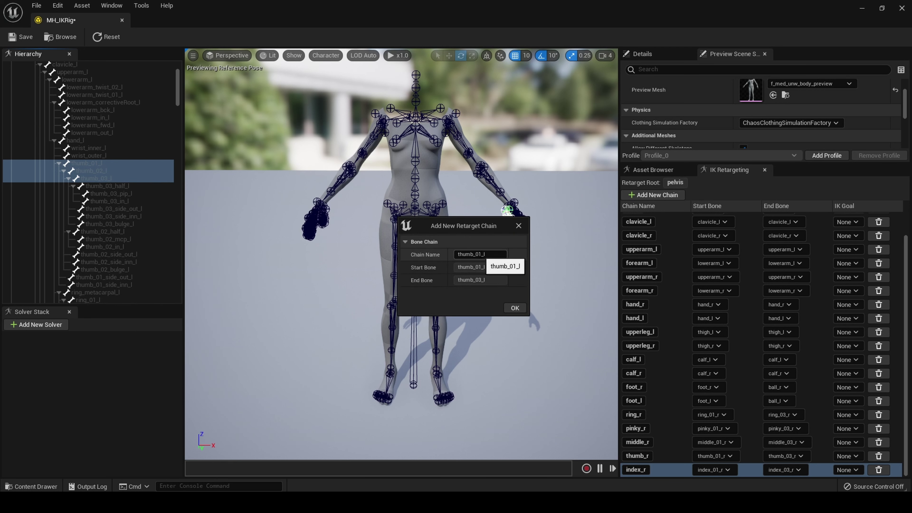
double_click(483, 256)
key("BackSpace")
type("th")
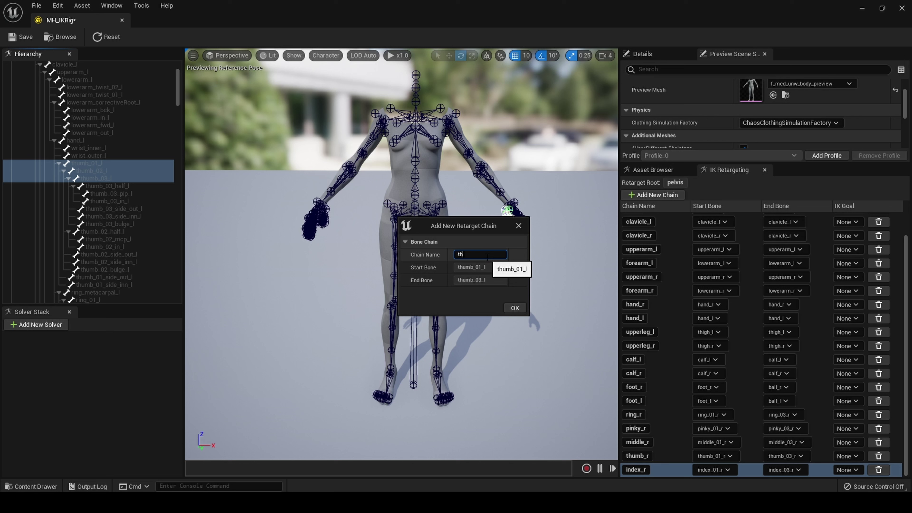
type("umb_l")
left_click(513, 310)
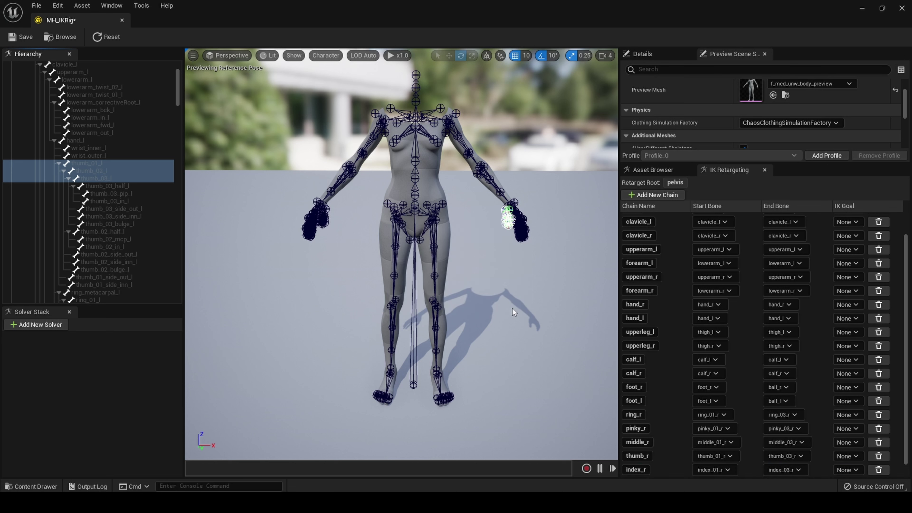
Create a retarget chain for the left ring finger, running from the ring_01_l bone to the ring_03_l bone.
scroll(121, 197, "down", 2)
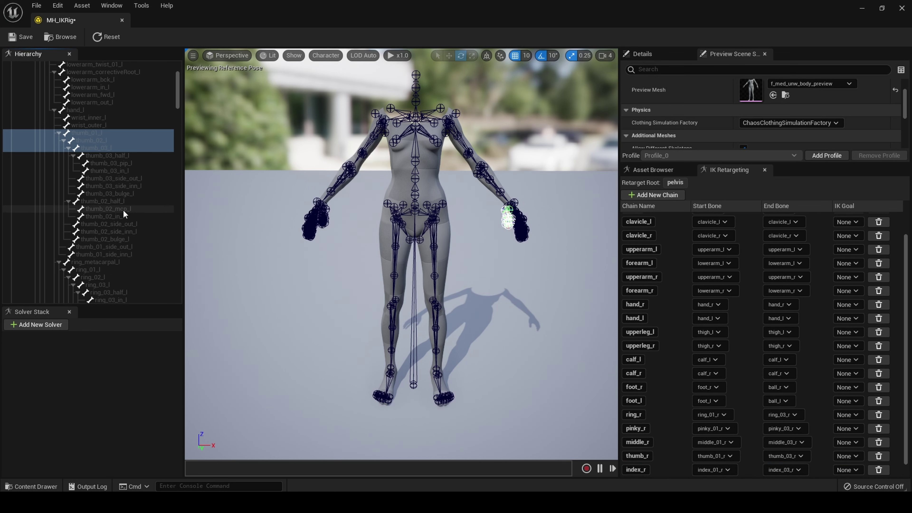
scroll(119, 208, "down", 2)
left_click(100, 194)
left_click(100, 208, "shift")
right_click(100, 208)
left_click(129, 345)
left_click(476, 254)
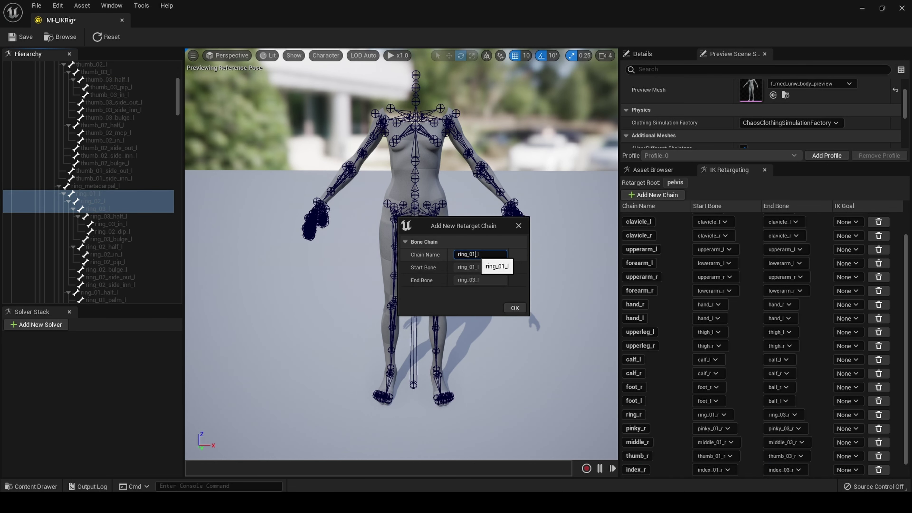
key("Return")
Create a retarget chain for the left pinky, running from the pinky_01_l bone to the pinky_03_l bone.
scroll(134, 249, "down", 8)
left_click(94, 224)
left_click(104, 239, "shift")
right_click(104, 238)
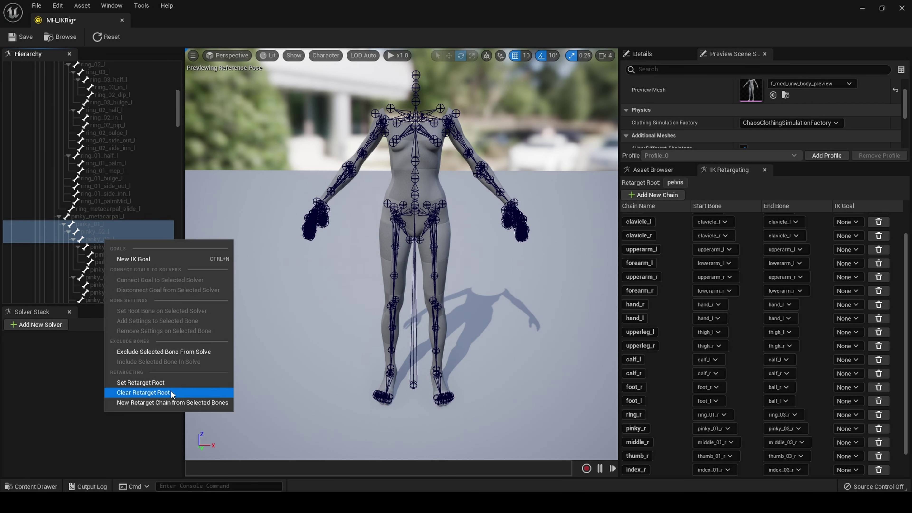
left_click(170, 401)
key("Return")
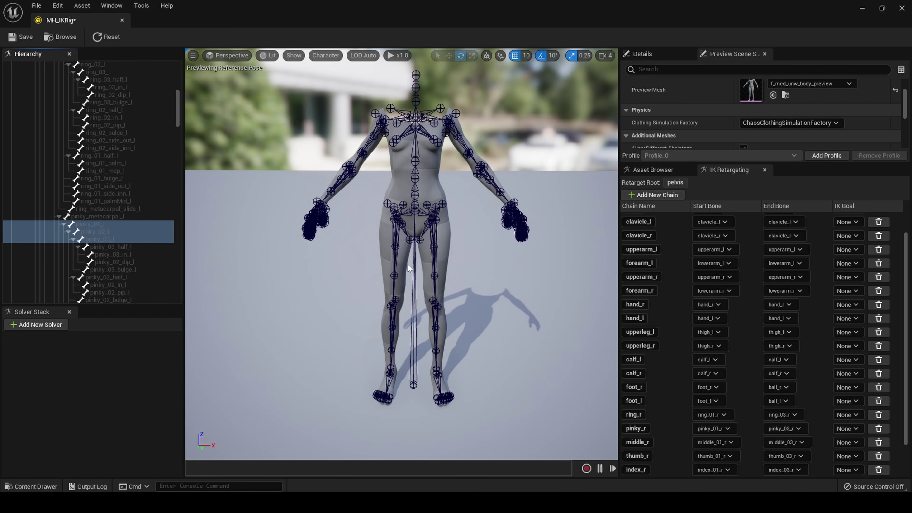
Create a retarget chain for the left middle finger from middle_01_l to middle_03_l, named middle_l.
scroll(107, 252, "down", 7)
left_click(94, 239)
left_click(107, 254, "shift")
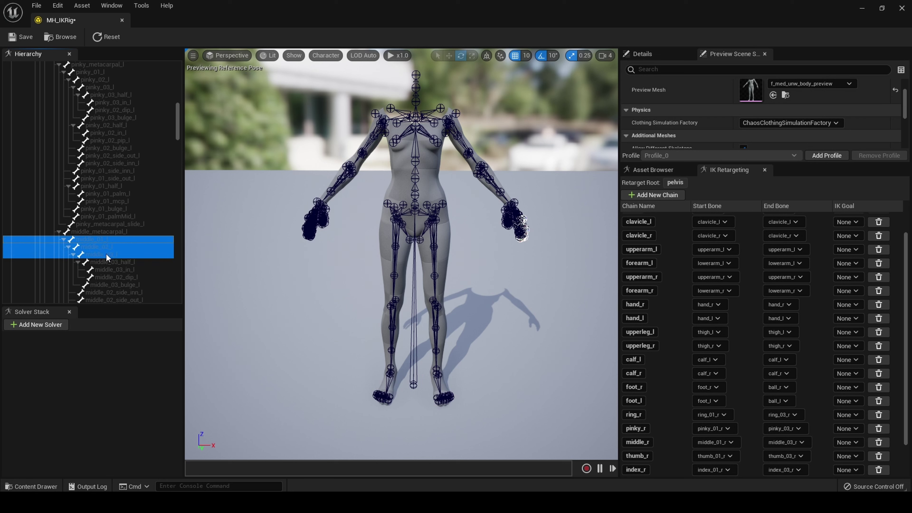
right_click(106, 255)
left_click(171, 417)
left_click(514, 308)
Create a retarget chain for the left index finger from index_01_l to index_03_l, named index_l.
scroll(105, 267, "down", 2)
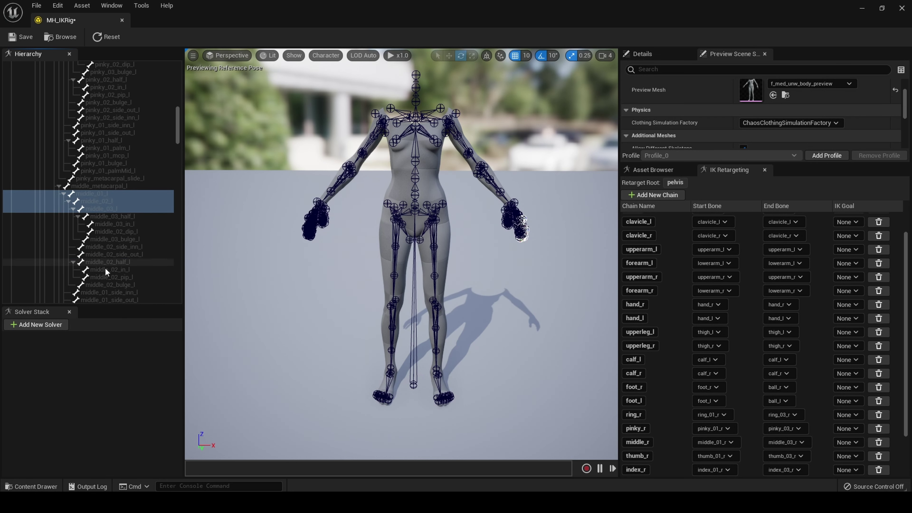
scroll(105, 268, "down", 3)
left_click(98, 239)
left_click(104, 255, "shift")
right_click(108, 238)
left_click(168, 417)
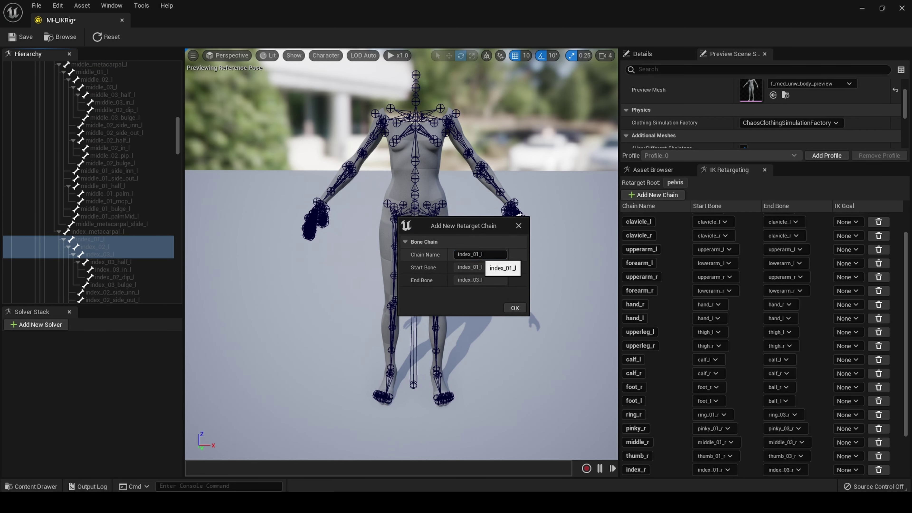
left_click(514, 308)
Look over the finished retarget chains, detaching and maximizing the list so every chain from spine to index_l is shown at once.
scroll(130, 229, "down", 6)
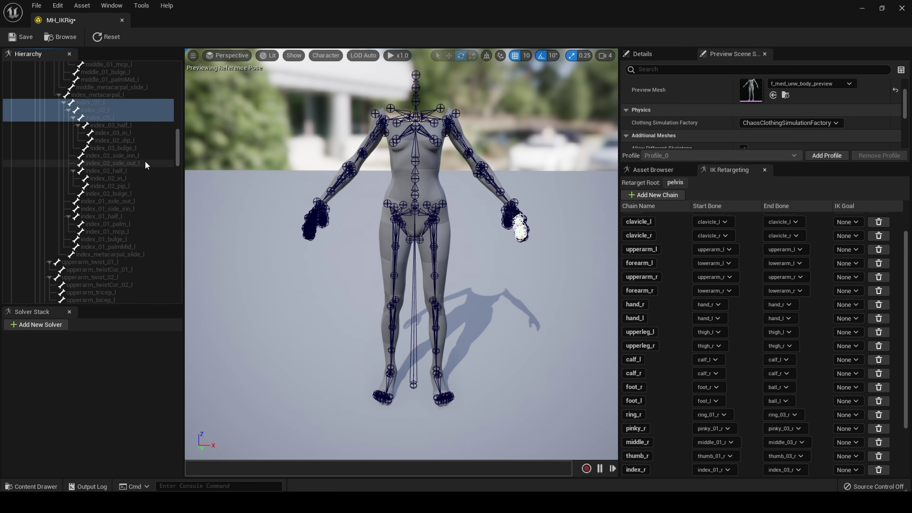
scroll(673, 419, "down", 3)
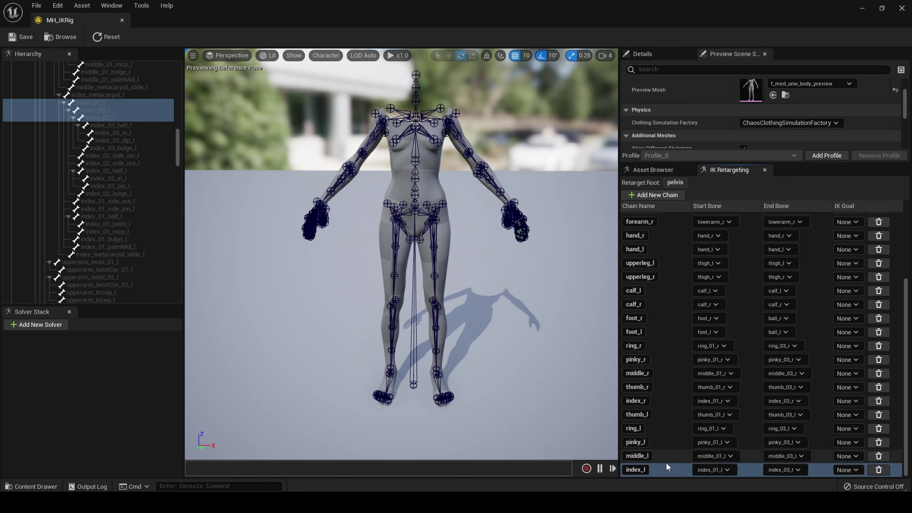
scroll(667, 433, "up", 3)
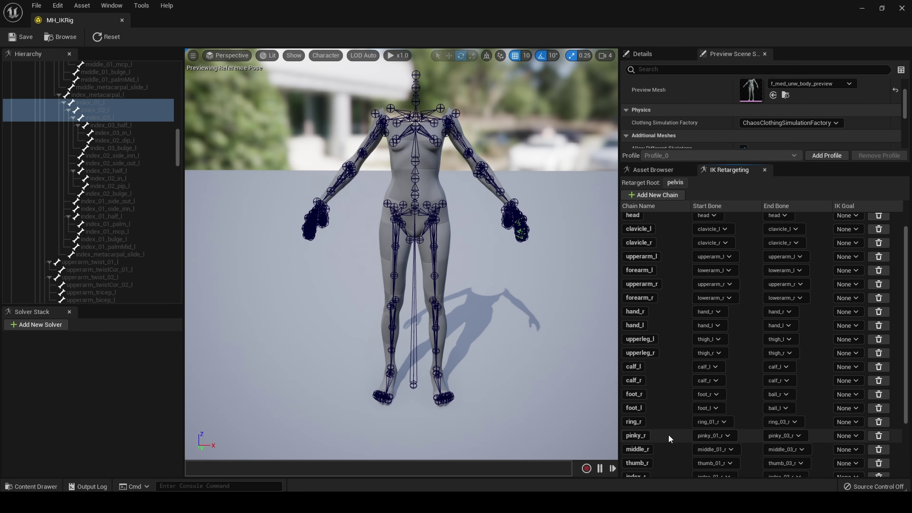
scroll(668, 434, "up", 1)
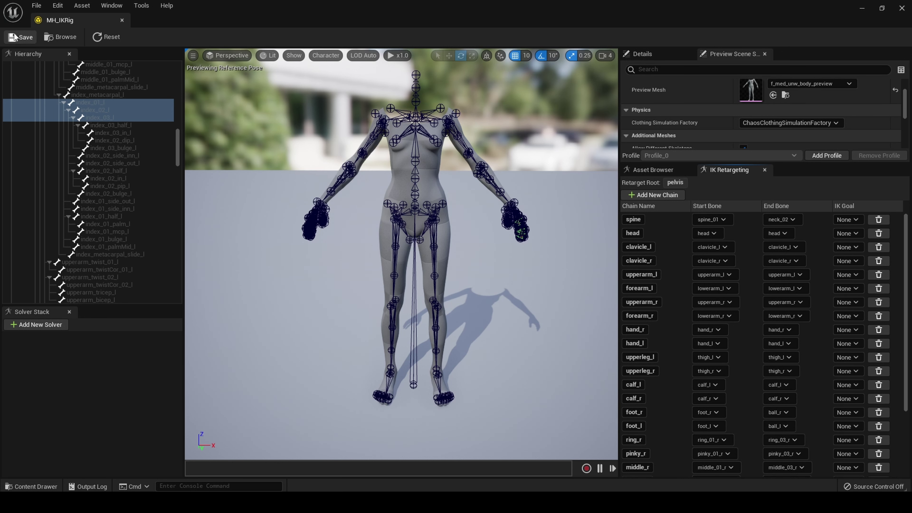
scroll(737, 360, "down", 1)
scroll(737, 360, "up", 1)
left_click_drag(728, 170, 316, 120)
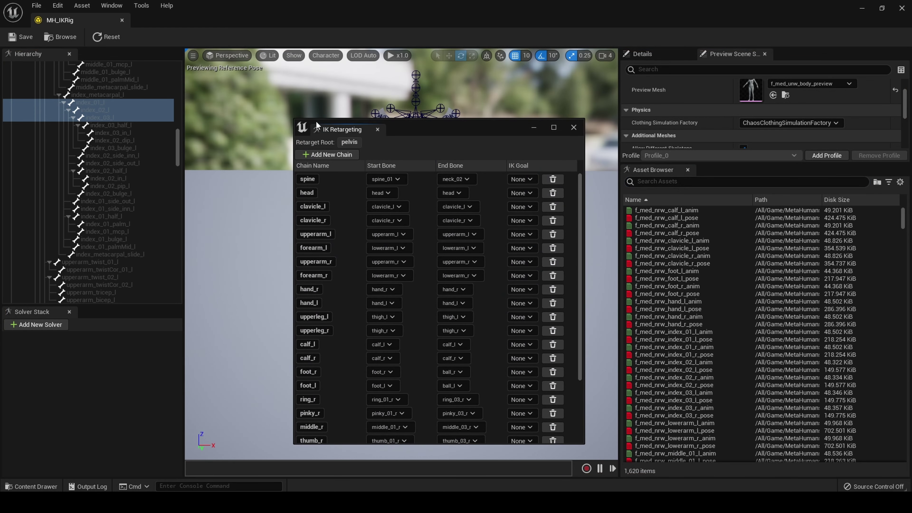
left_click(553, 127)
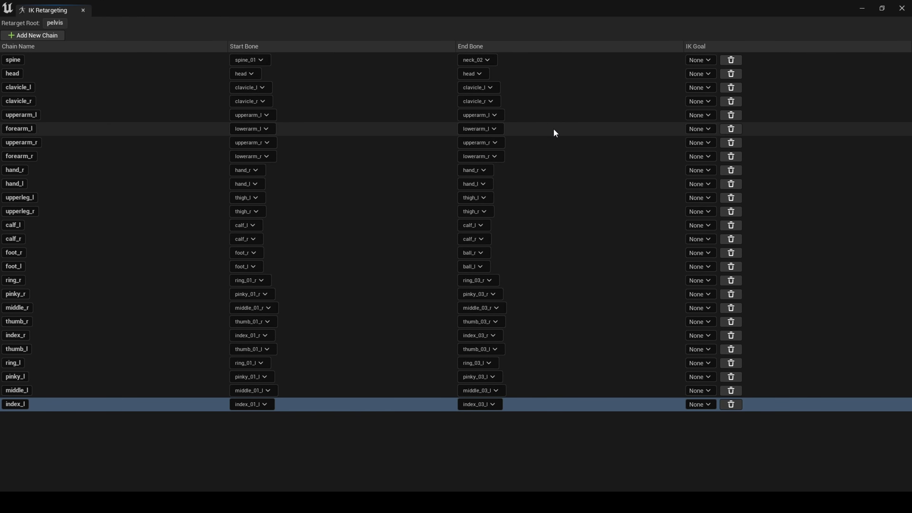
left_click(756, 439)
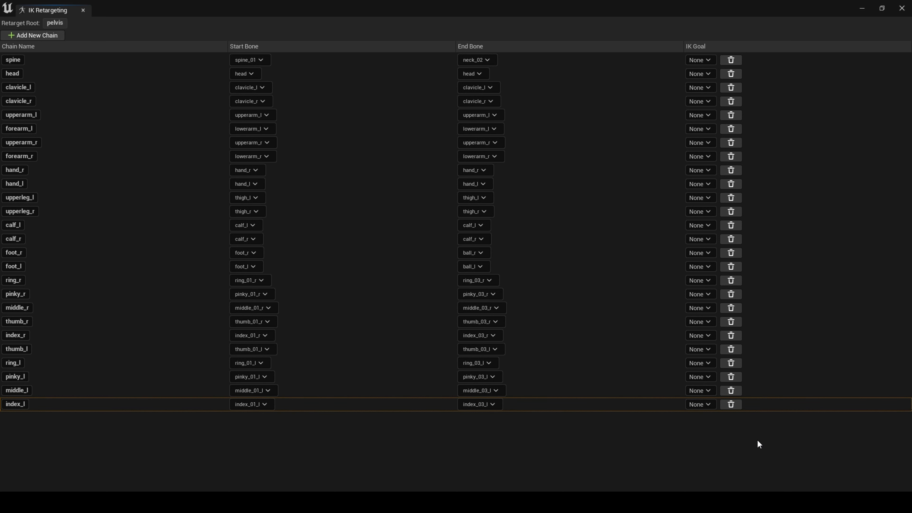
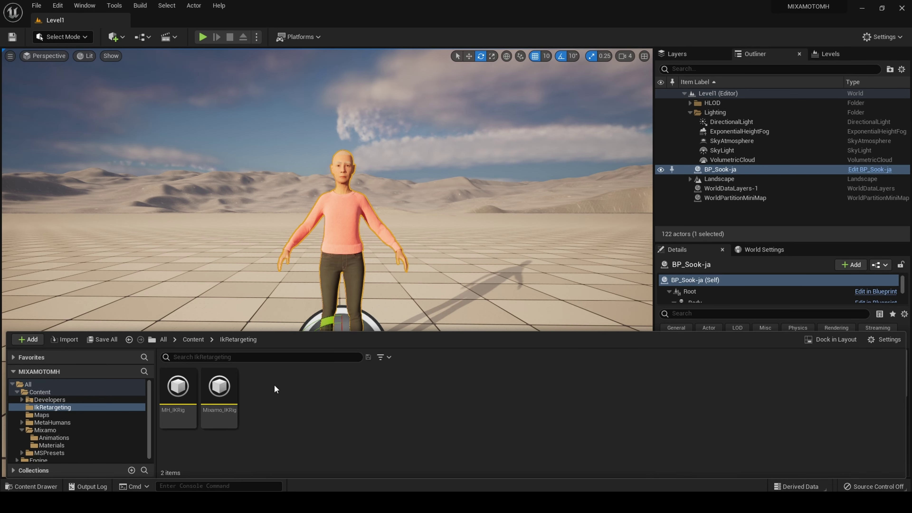
Create an IK Retargeter asset in the IkRetargeting folder that copies animation from Mixamo_IKRig.
right_click(274, 386)
mouse_move(367, 204)
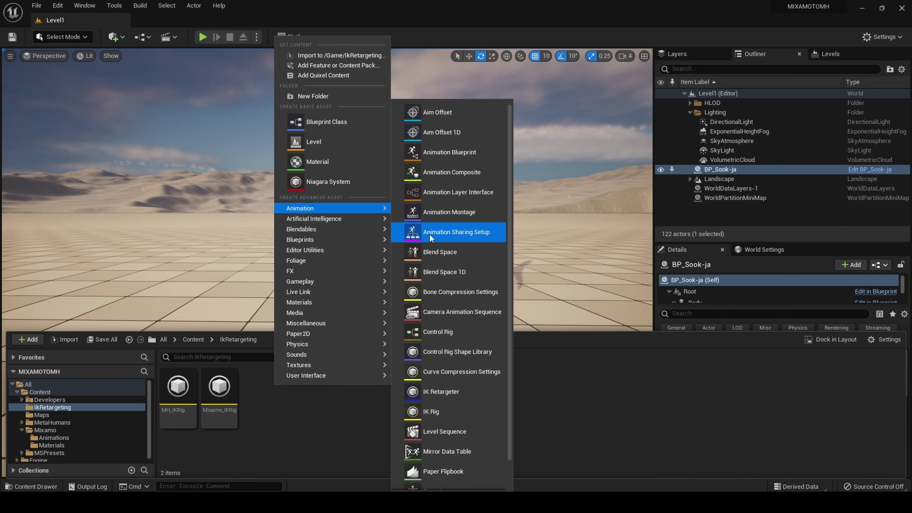
left_click(452, 393)
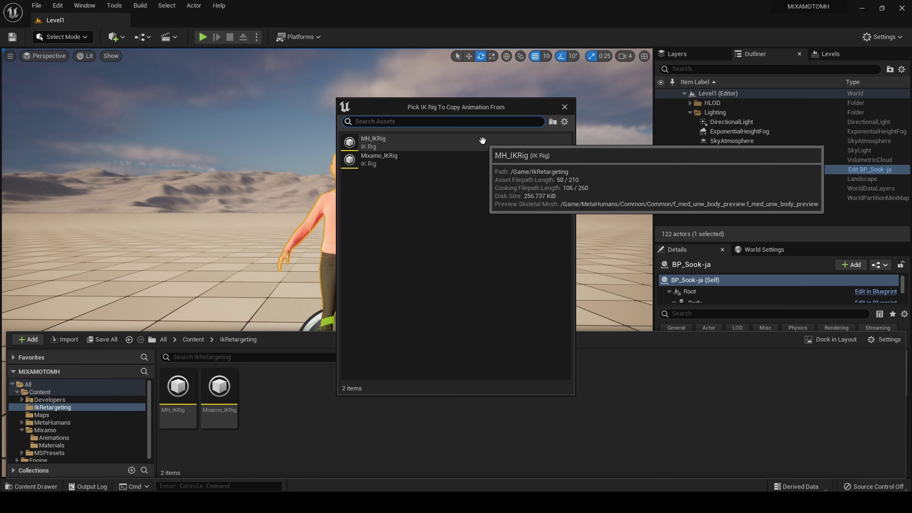
left_click(389, 158)
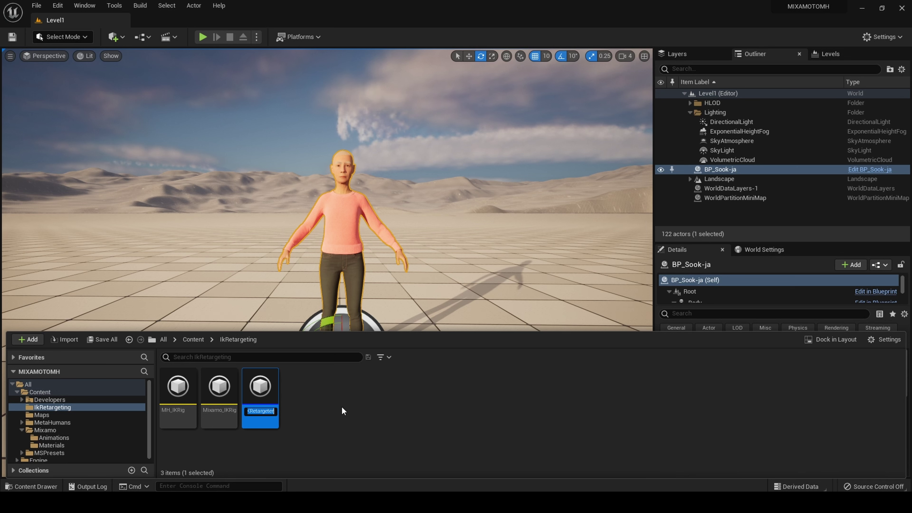
Name the new IK Retargeter asset Mixamo_Retargeter.
key("BackSpace")
type("Mixamo")
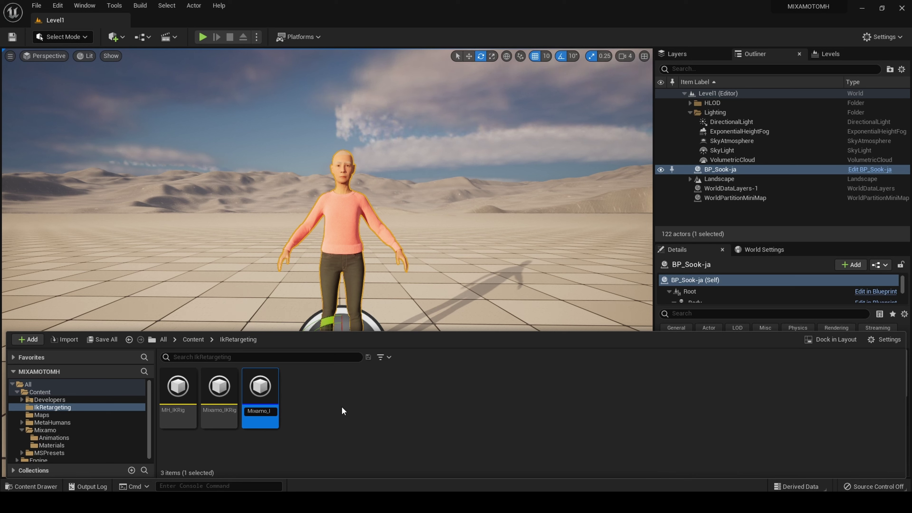
type("_R")
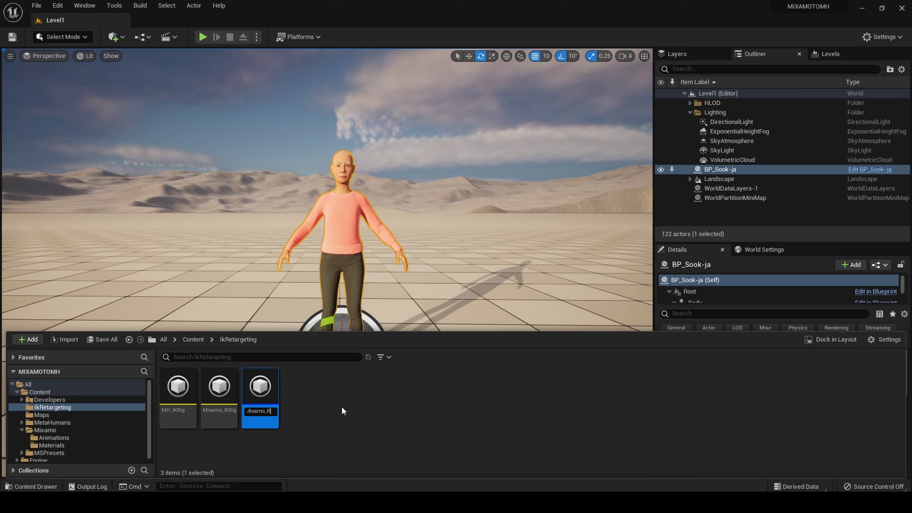
type("etarg")
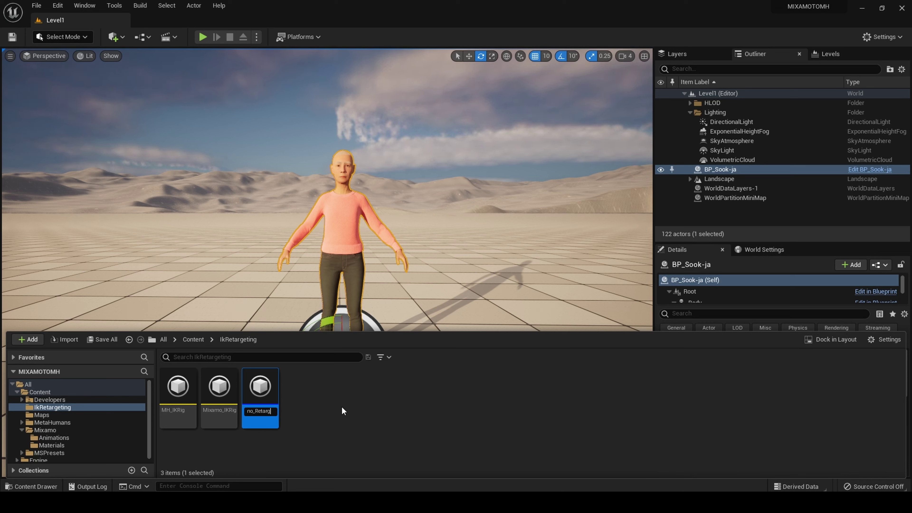
key("BackSpace")
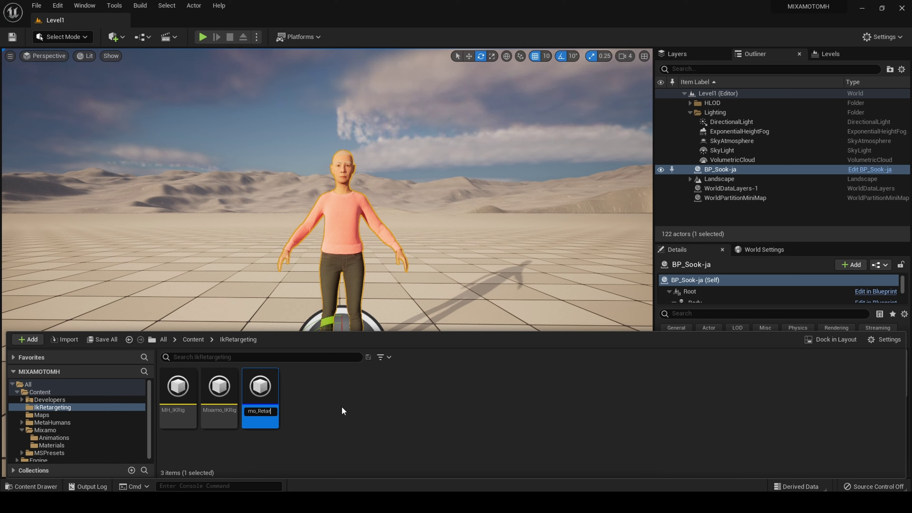
type("geter")
key("Return")
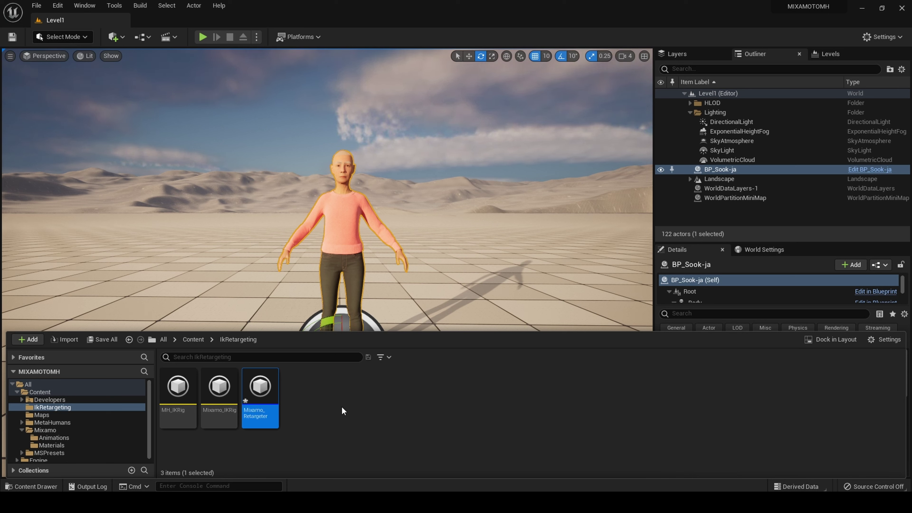
Open the Mixamo_Retargeter asset and look over the source character preview and the list of Mixamo animations.
double_click(262, 389)
left_click_drag(279, 337, 286, 339)
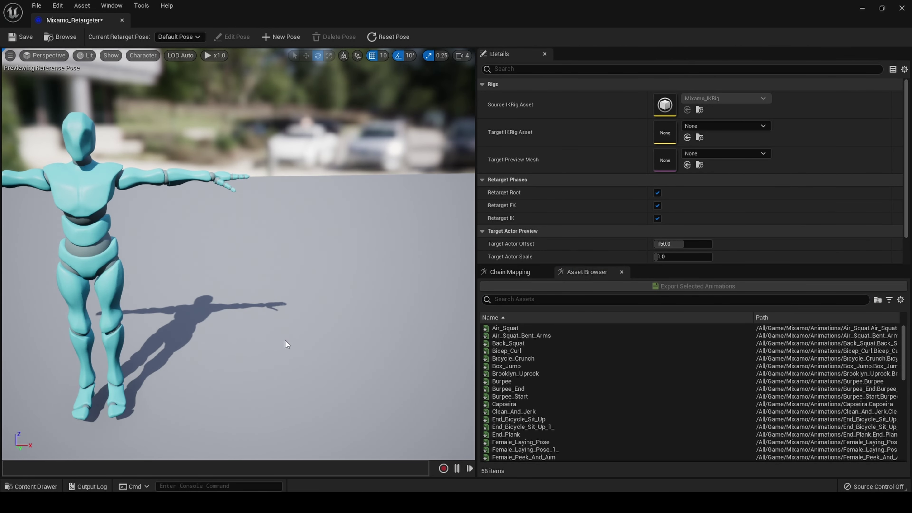
scroll(285, 341, "down", 3)
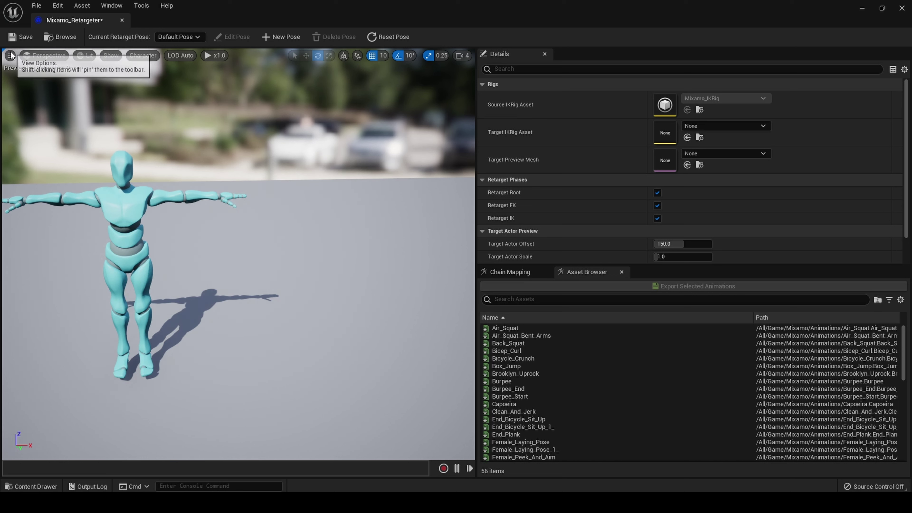
left_click_drag(221, 246, 220, 259)
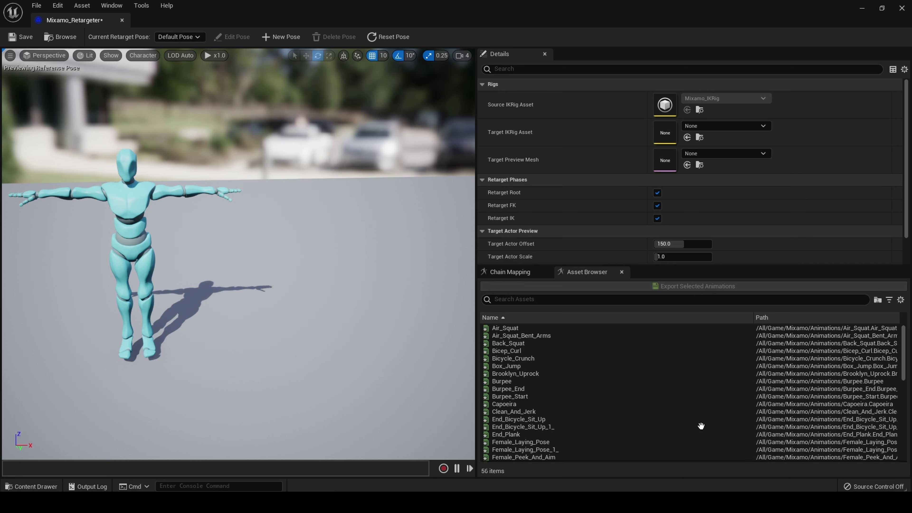
scroll(684, 370, "down", 4)
scroll(687, 380, "down", 6)
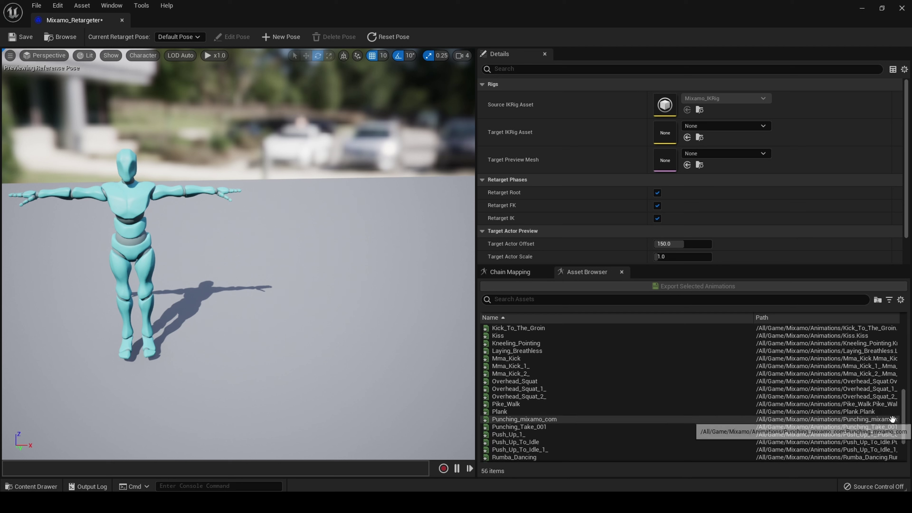
left_click_drag(906, 427, 909, 363)
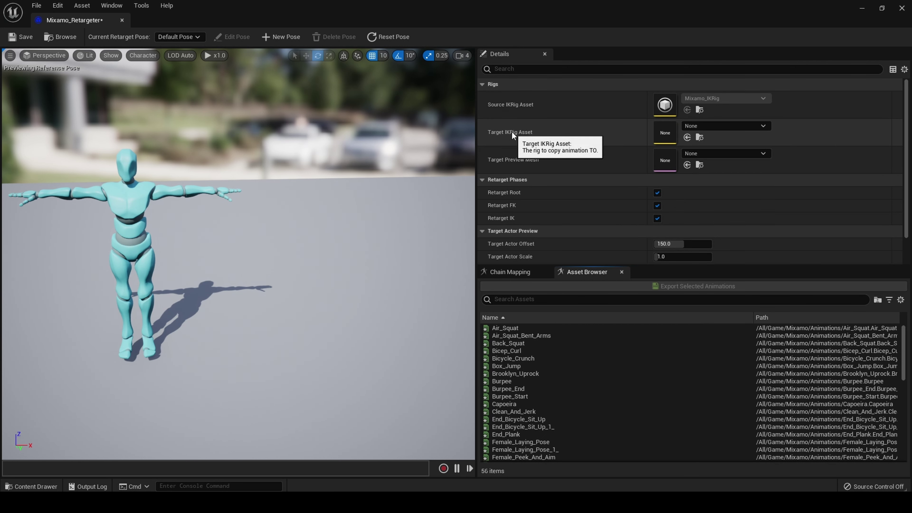
Set the retargeter's target IKRig asset to MH_IKRig and frame both characters in the preview.
left_click(709, 130)
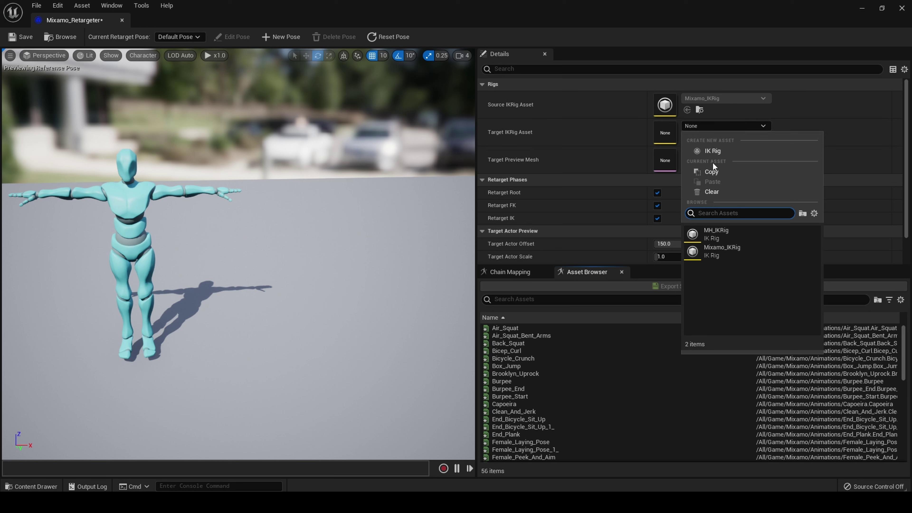
left_click(720, 237)
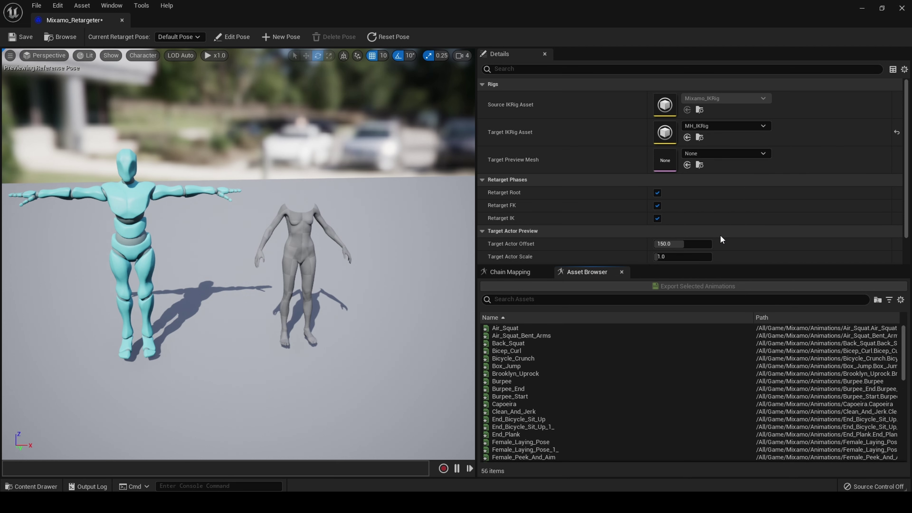
mouse_move(364, 249)
right_mouse_down()
mouse_move(424, 249)
mouse_move(353, 248)
mouse_move(364, 249)
right_mouse_up()
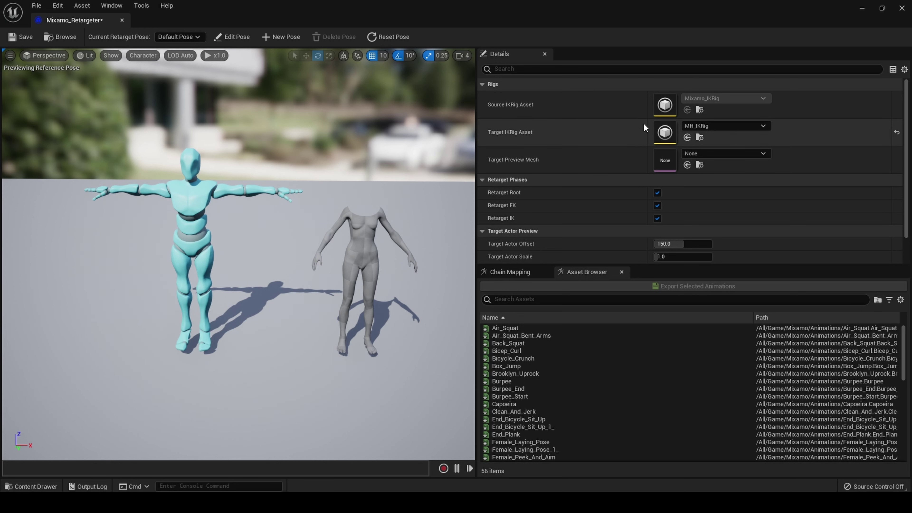
Review the chain mapping of the spine, head, left arm and left finger chains, comparing each target chain with its source chain.
left_click(510, 272)
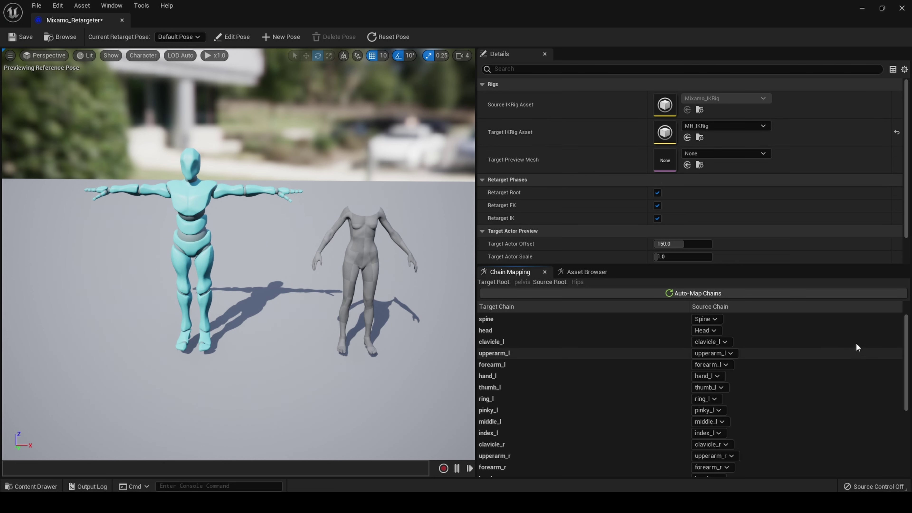
left_click(806, 321)
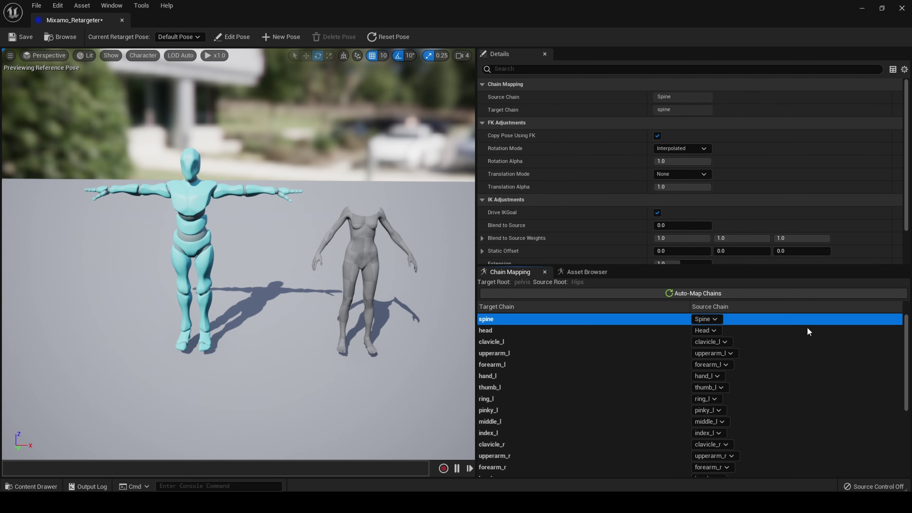
left_click(805, 332)
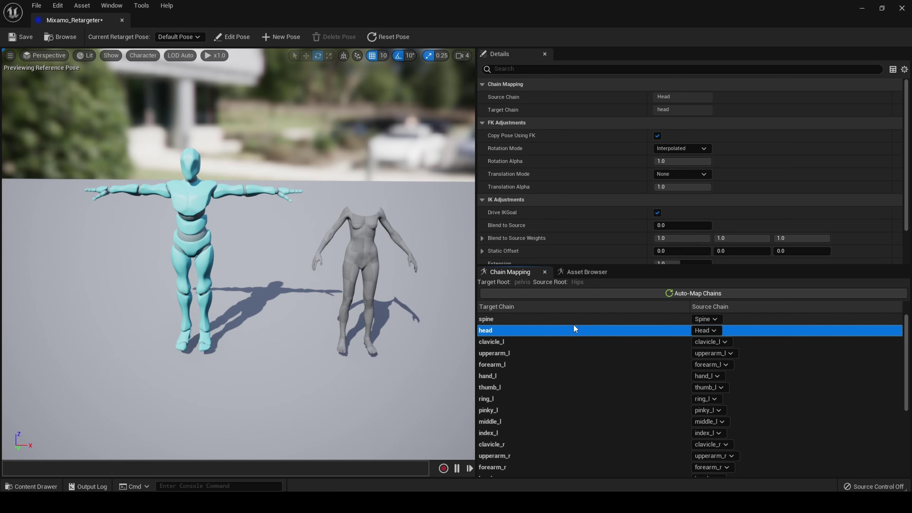
left_click(497, 319)
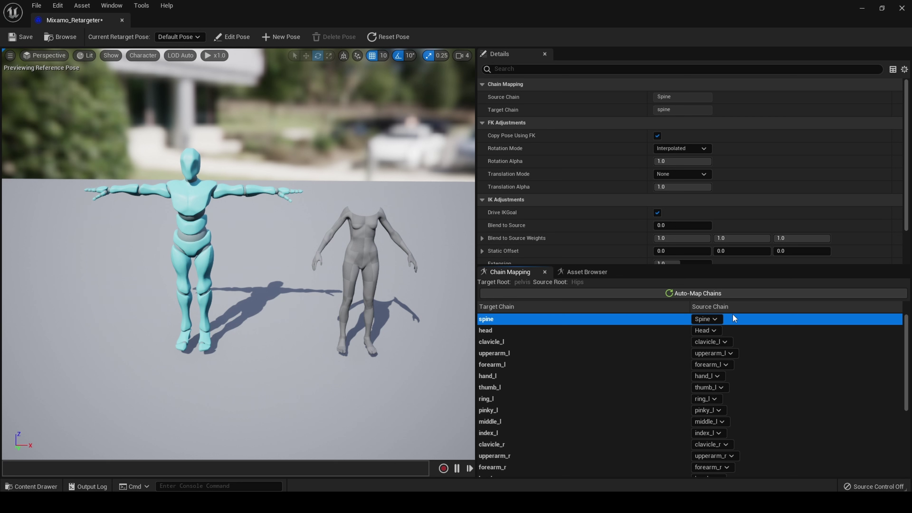
left_click(735, 332)
left_click(736, 339)
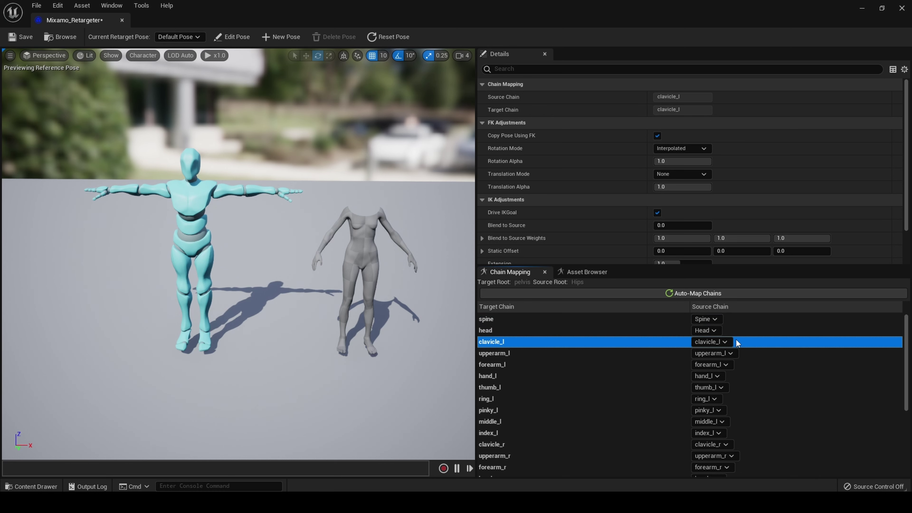
left_click(751, 351)
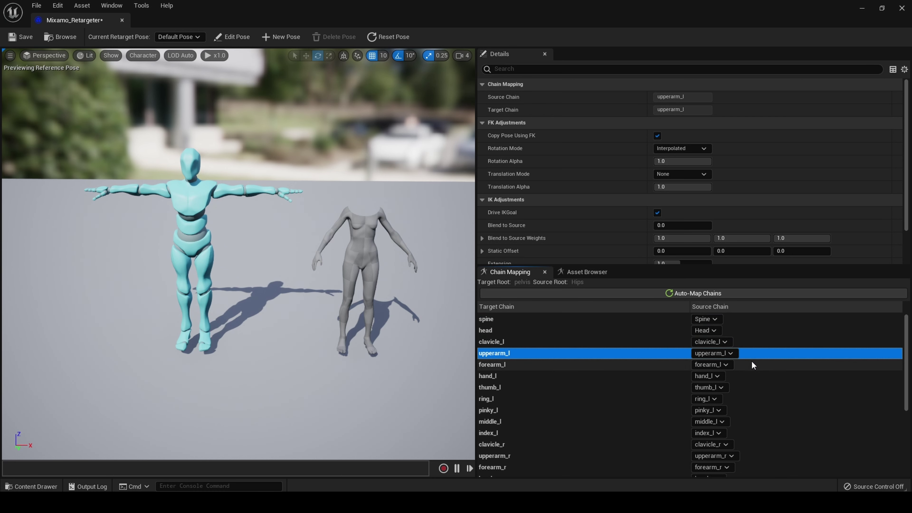
left_click(751, 363)
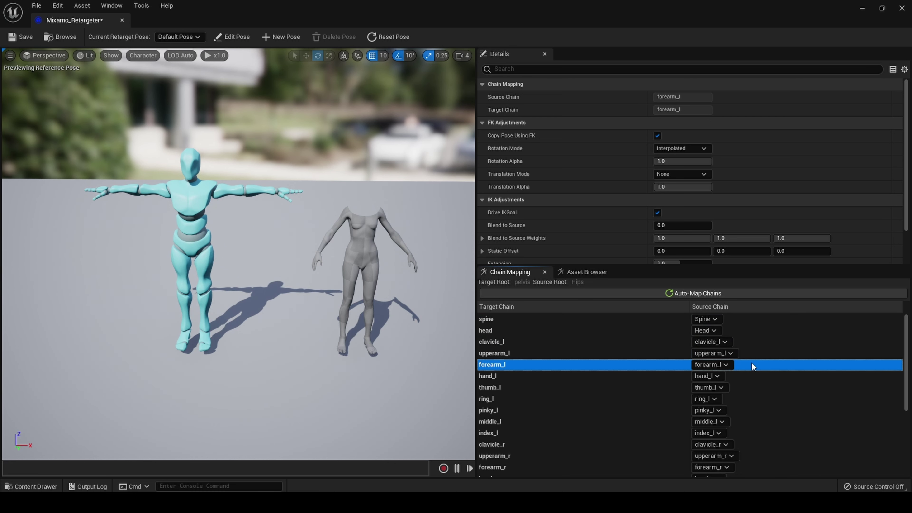
left_click(747, 376)
left_click(748, 386)
left_click(746, 399)
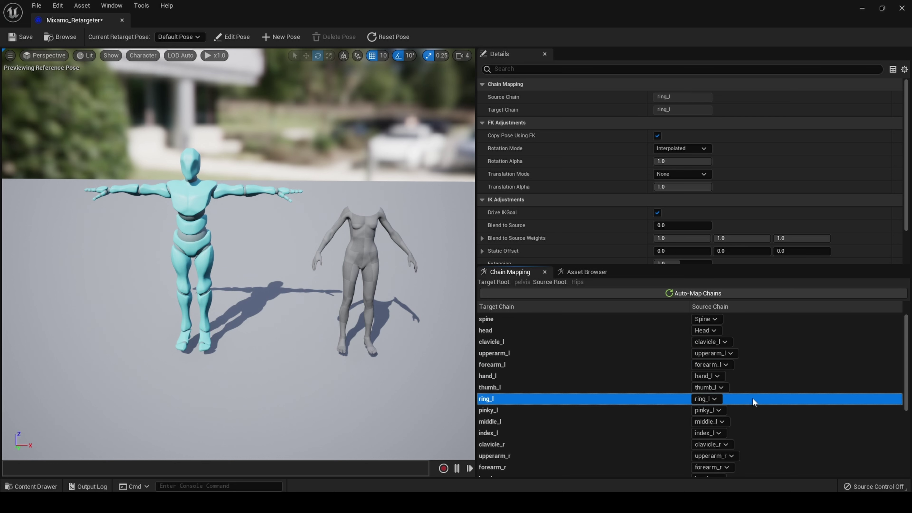
scroll(743, 388, "down", 2)
left_click(736, 365)
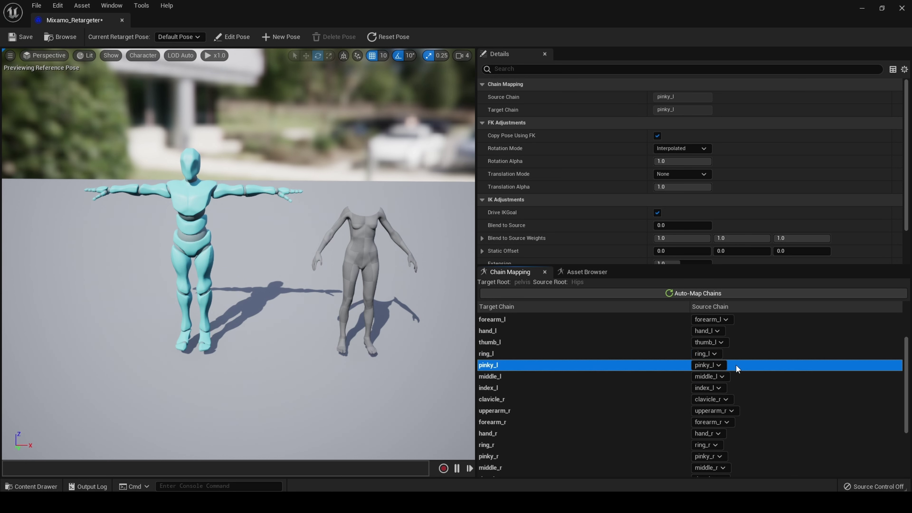
left_click(739, 377)
left_click(740, 389)
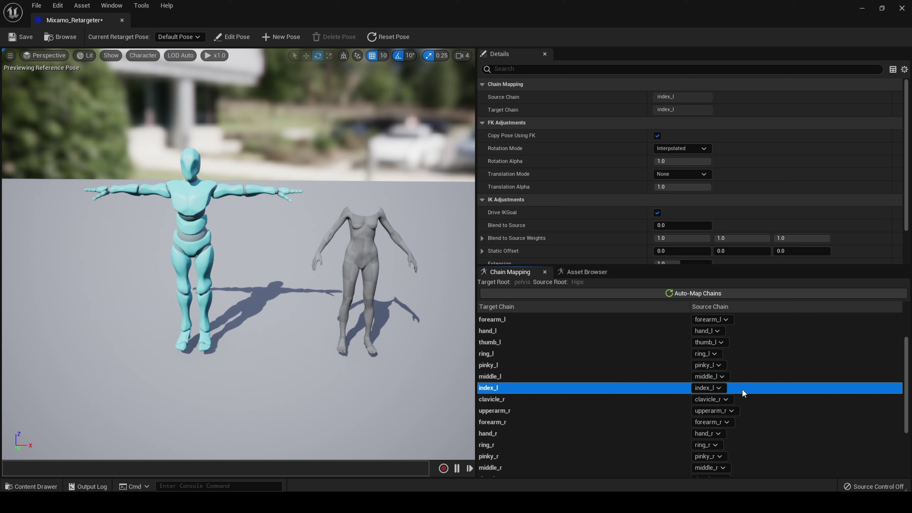
Check the source chains mapped to the right clavicle, arm, hand and finger target chains.
left_click(743, 398)
scroll(746, 397, "down", 1)
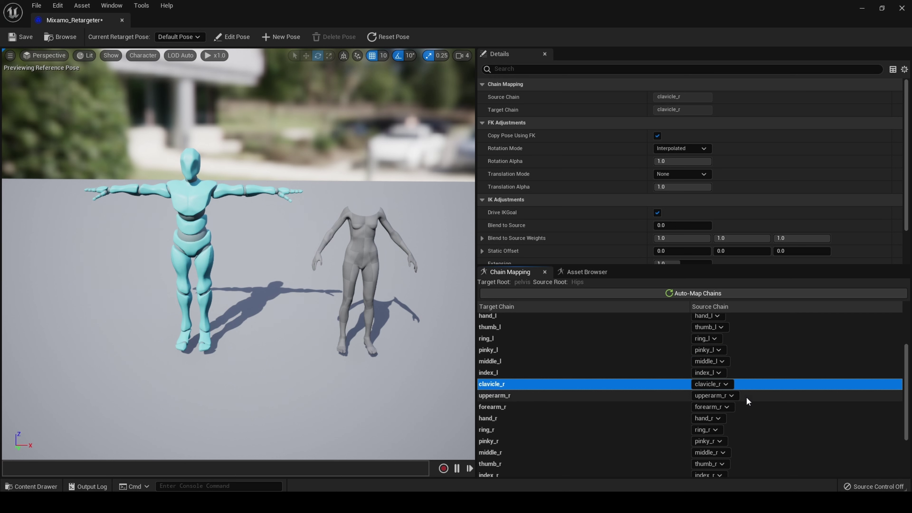
scroll(754, 399, "down", 2)
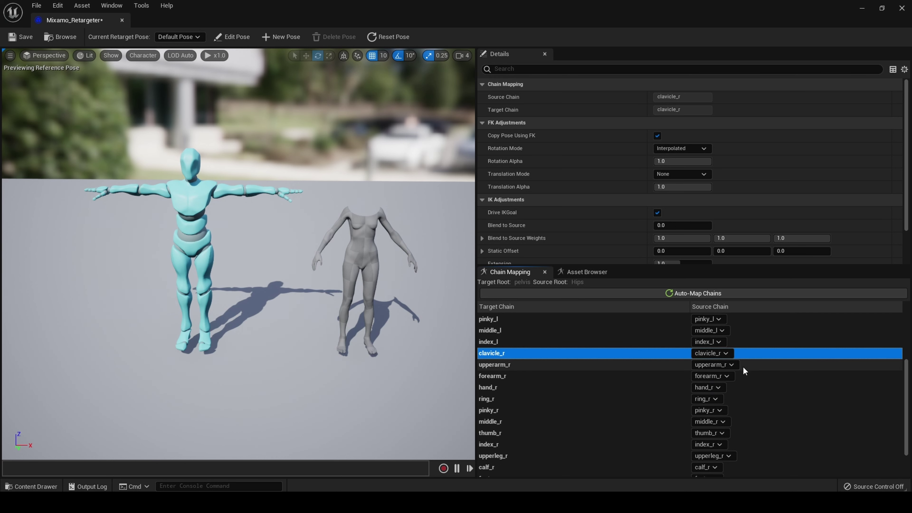
left_click(747, 368)
left_click(750, 376)
left_click(750, 387)
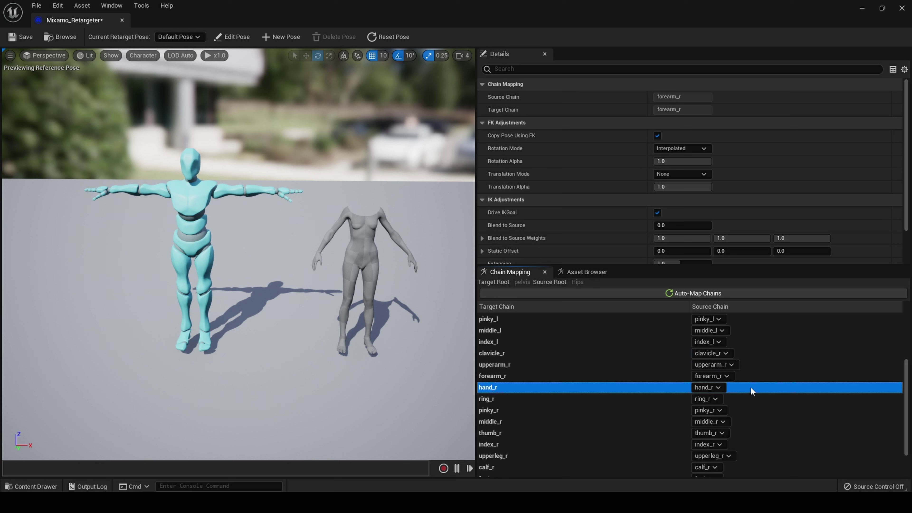
left_click(752, 399)
scroll(751, 399, "down", 1)
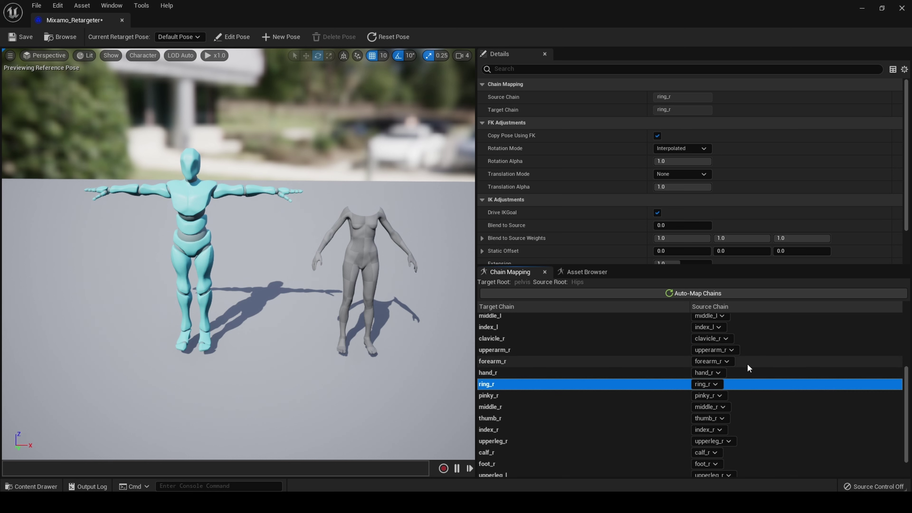
left_click(741, 395)
left_click(744, 407)
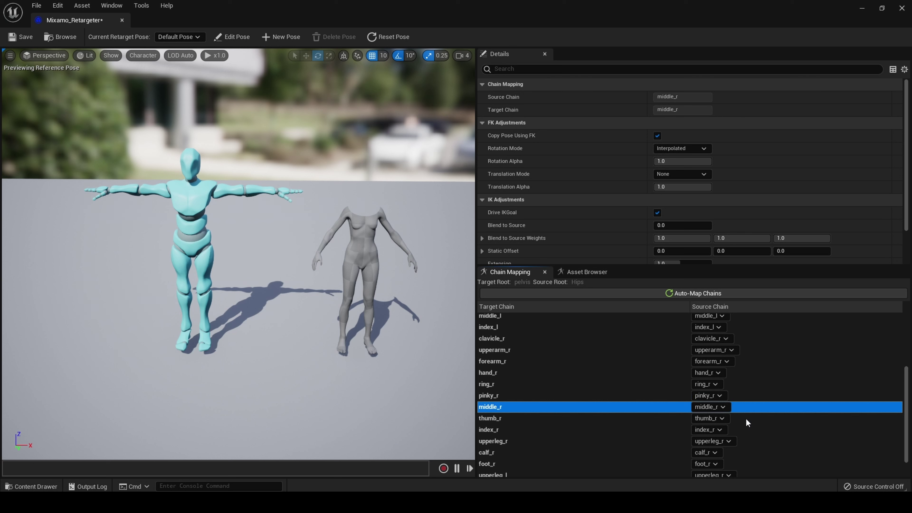
left_click(745, 418)
scroll(748, 419, "down", 2)
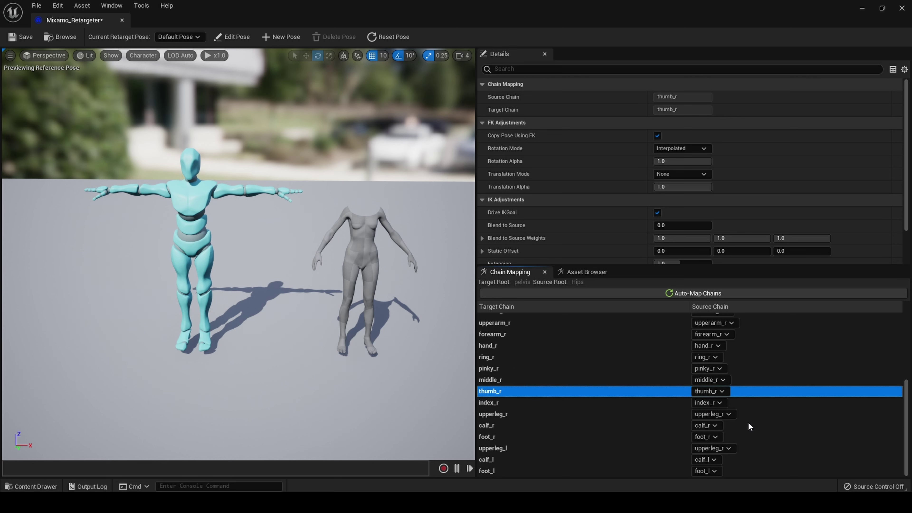
left_click(733, 403)
Check the source chains mapped to the upper leg, calf and foot target chains on both sides.
left_click(751, 414)
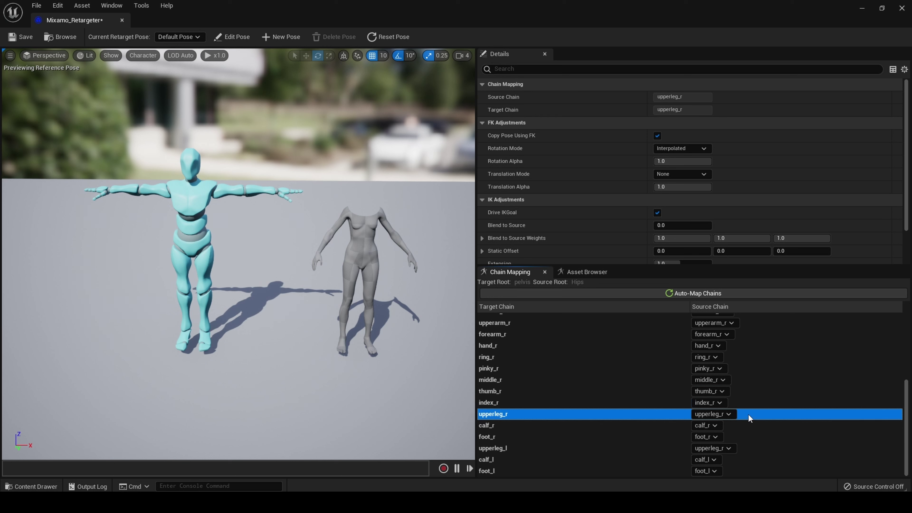
left_click(743, 428)
left_click(738, 434)
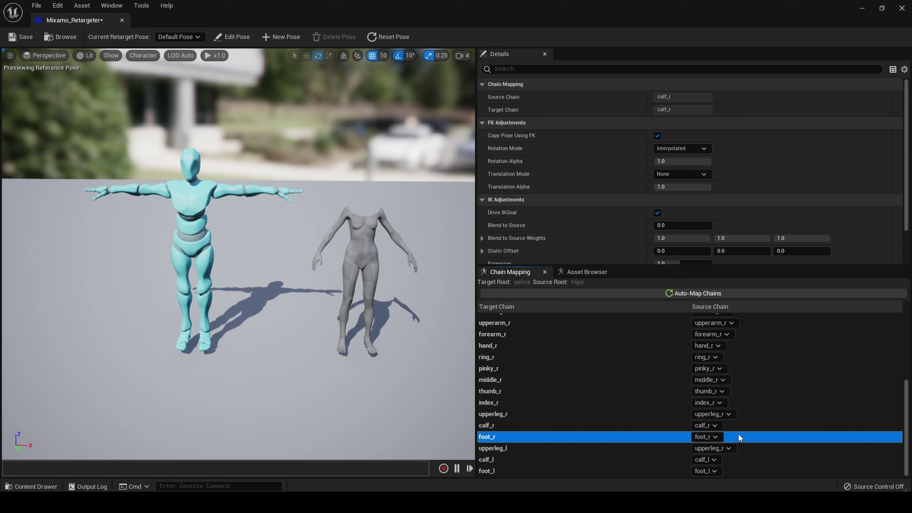
left_click(744, 447)
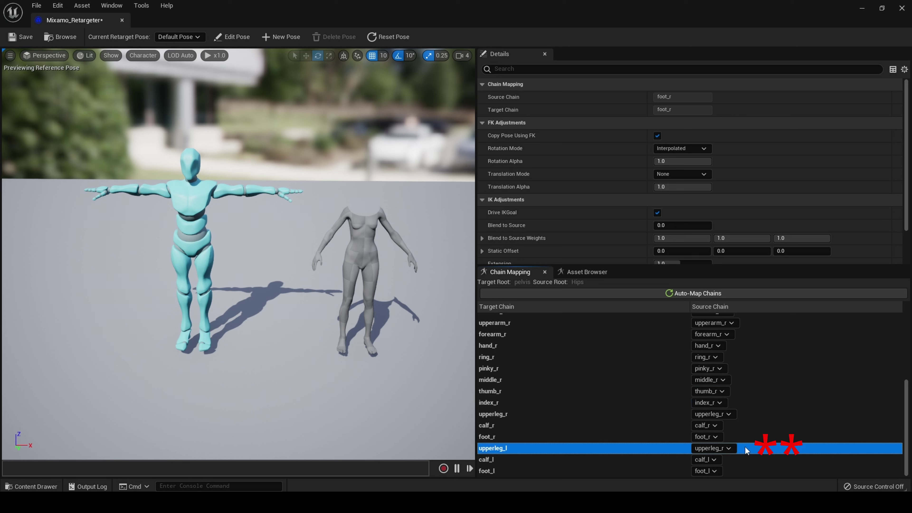
left_click(744, 460)
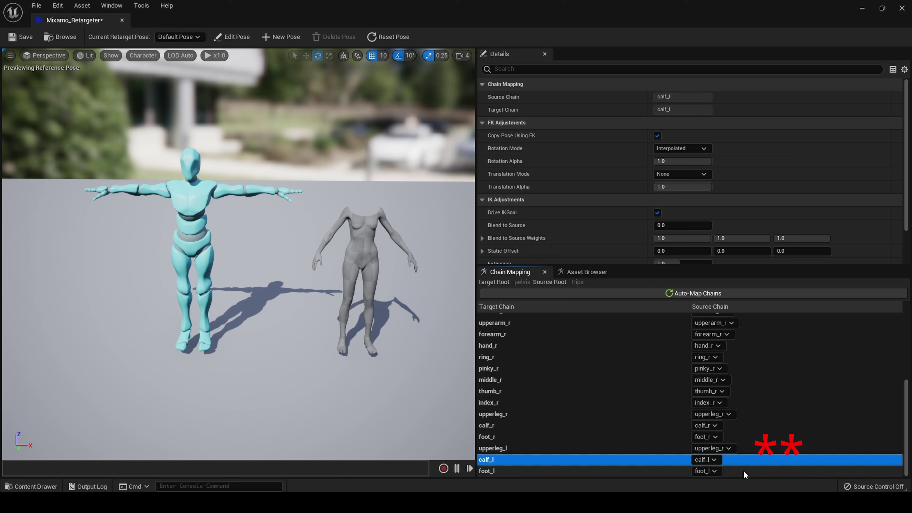
left_click(743, 471)
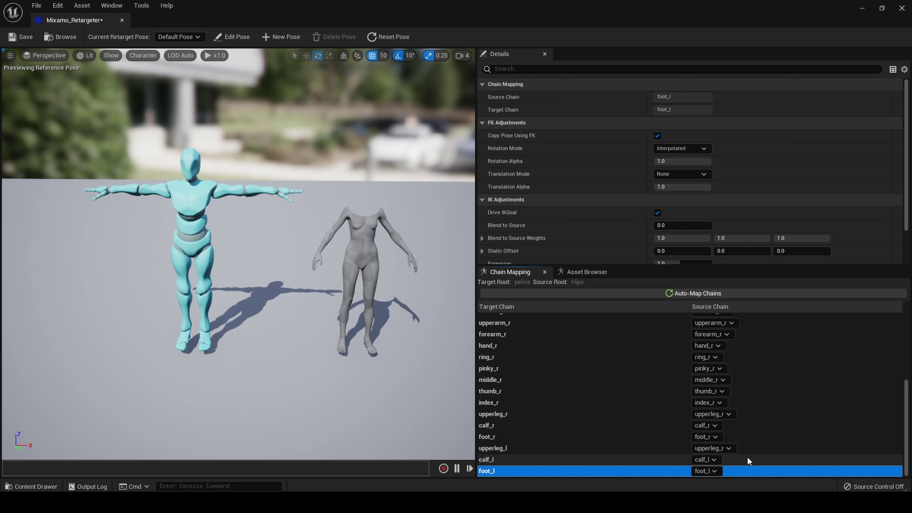
scroll(747, 459, "up", 1)
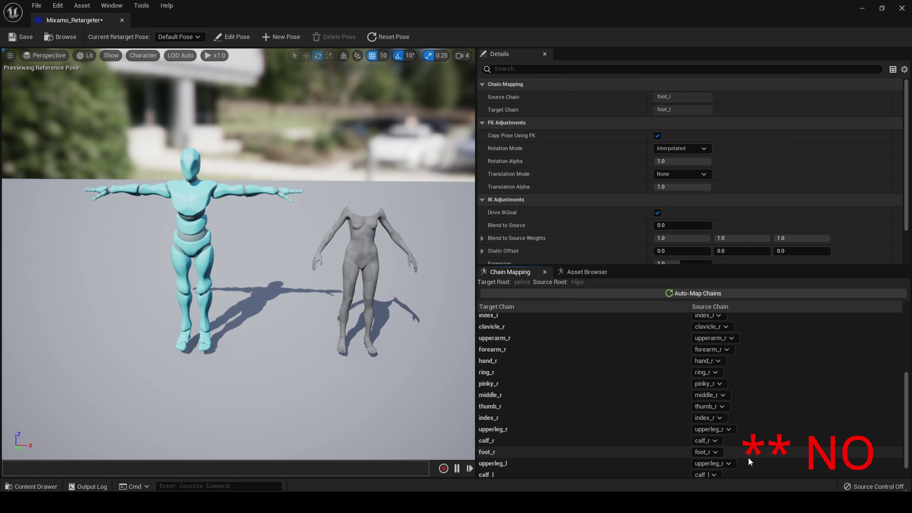
scroll(748, 457, "down", 1)
Look at the source chain options available for the head target chain and scan the whole mapping list again.
scroll(748, 458, "up", 5)
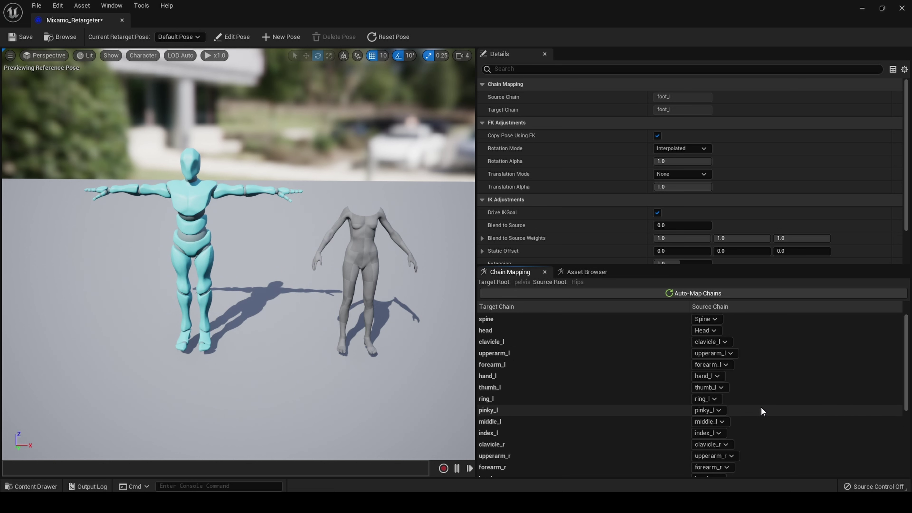
left_click(537, 332)
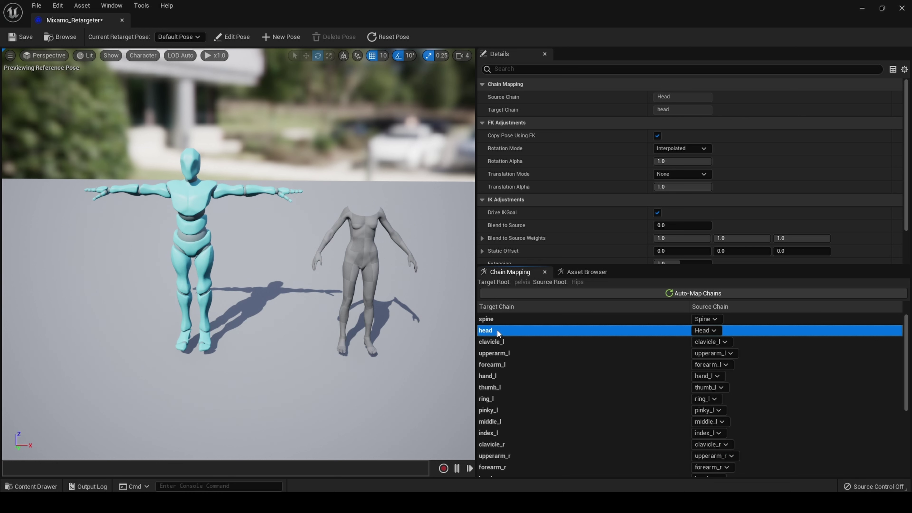
left_click(706, 330)
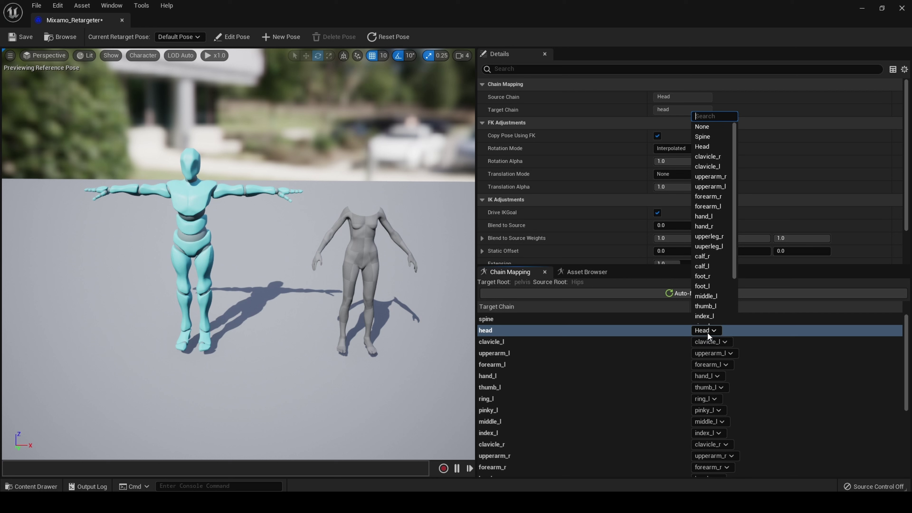
left_click(707, 332)
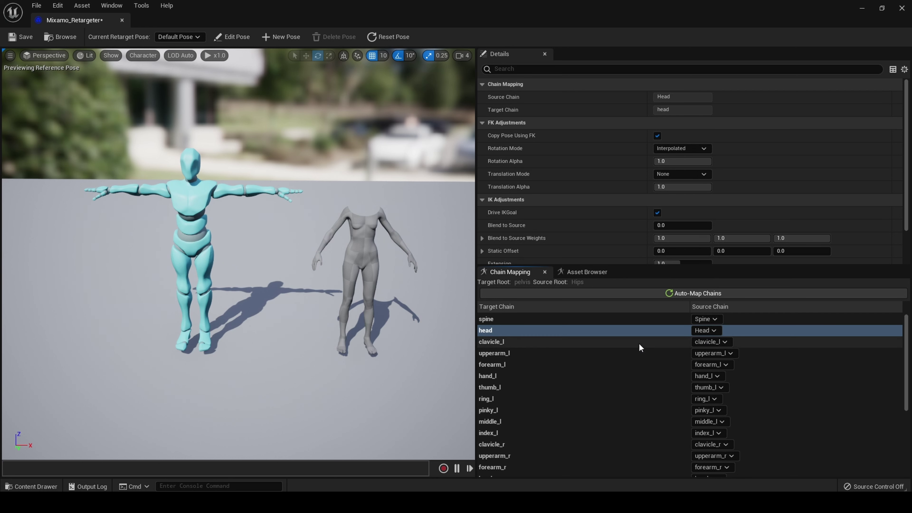
scroll(548, 346, "down", 5)
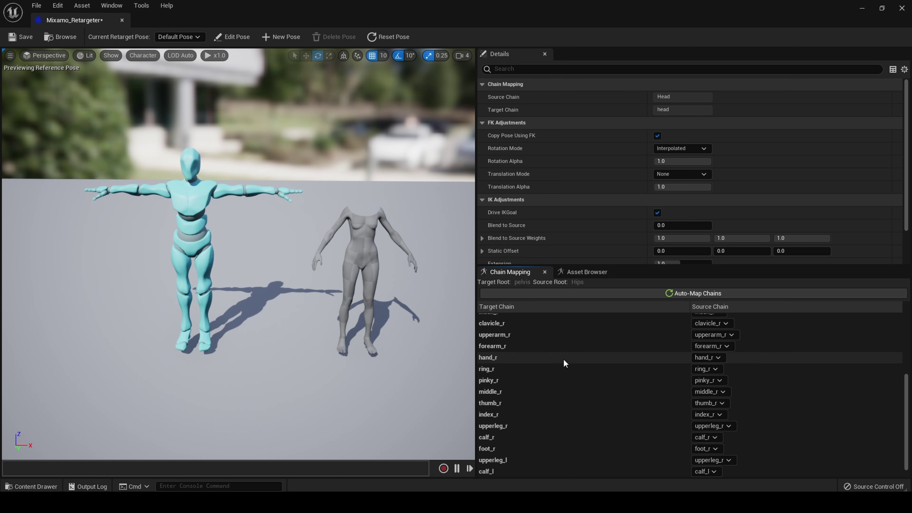
scroll(564, 360, "up", 4)
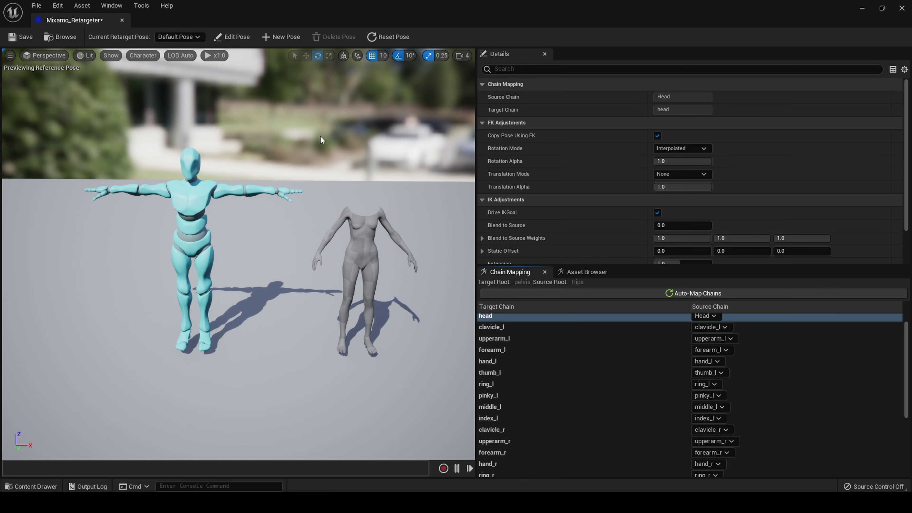
Create a new retarget pose named MIXAMOTOMH for the target character.
left_click_drag(377, 252, 374, 227)
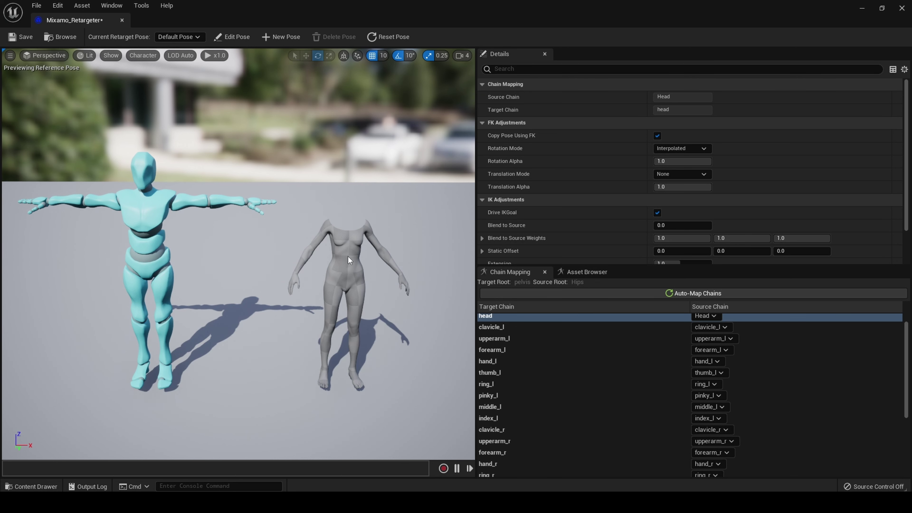
mouse_move(284, 244)
right_mouse_down()
mouse_move(344, 245)
mouse_move(269, 245)
right_mouse_up()
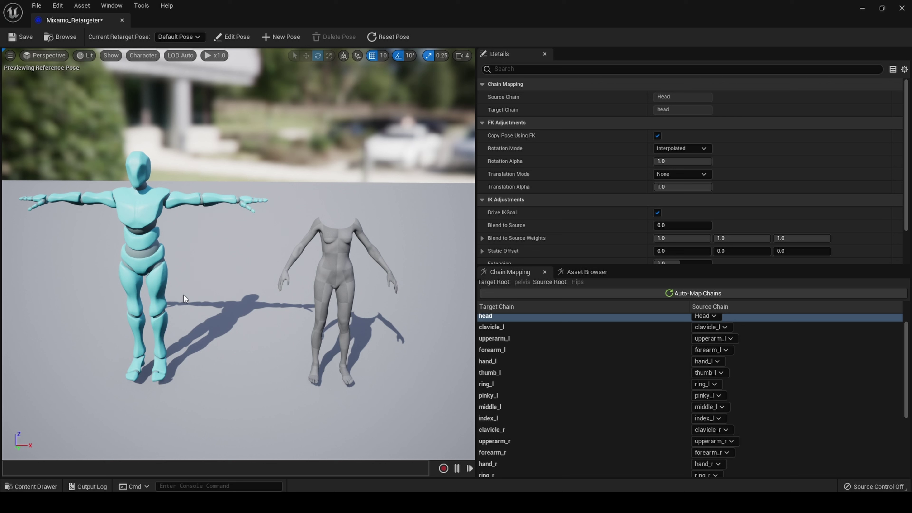
left_click(265, 36)
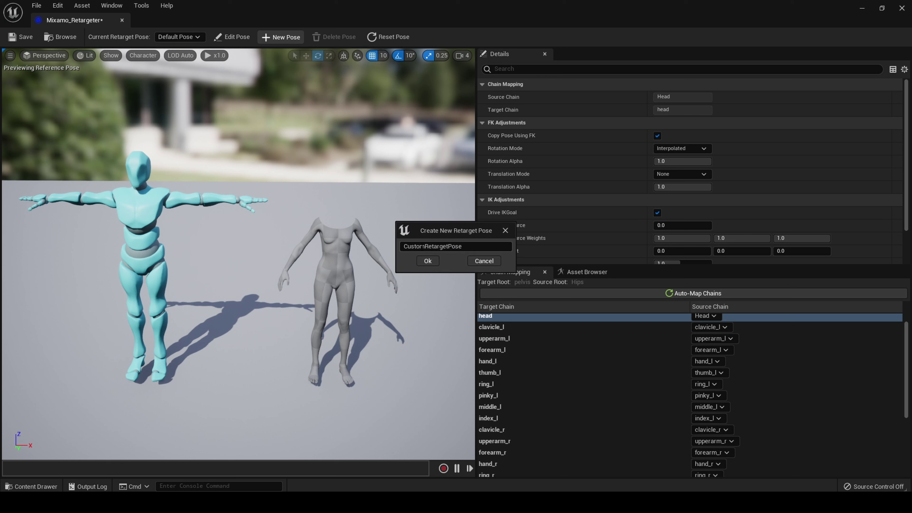
double_click(466, 247)
key("BackSpace")
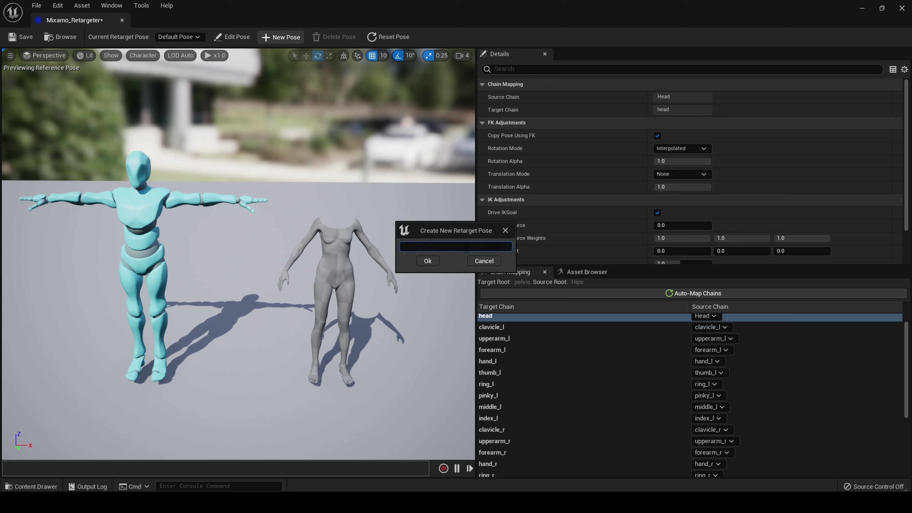
type("MIXAMOTOMH")
left_click(428, 262)
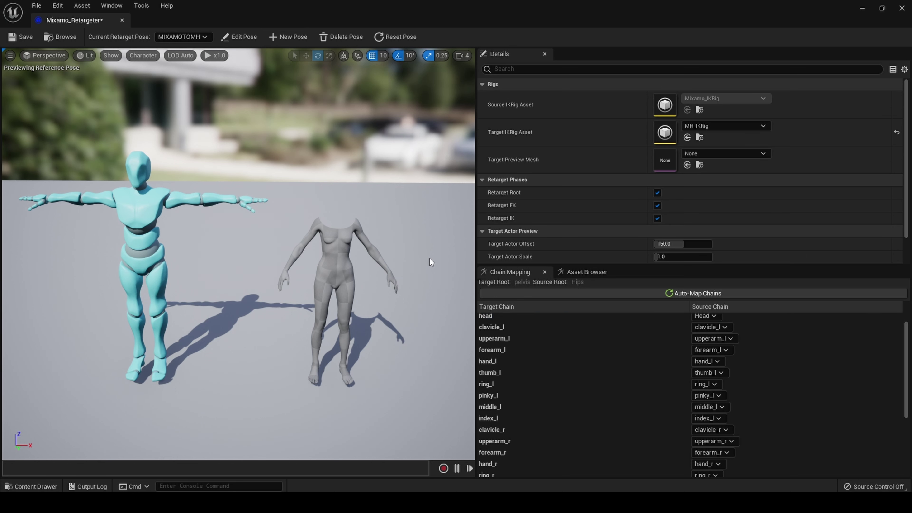
Start editing the MIXAMOTOMH retarget pose and reduce the bone draw size to about 0.73.
left_click(238, 38)
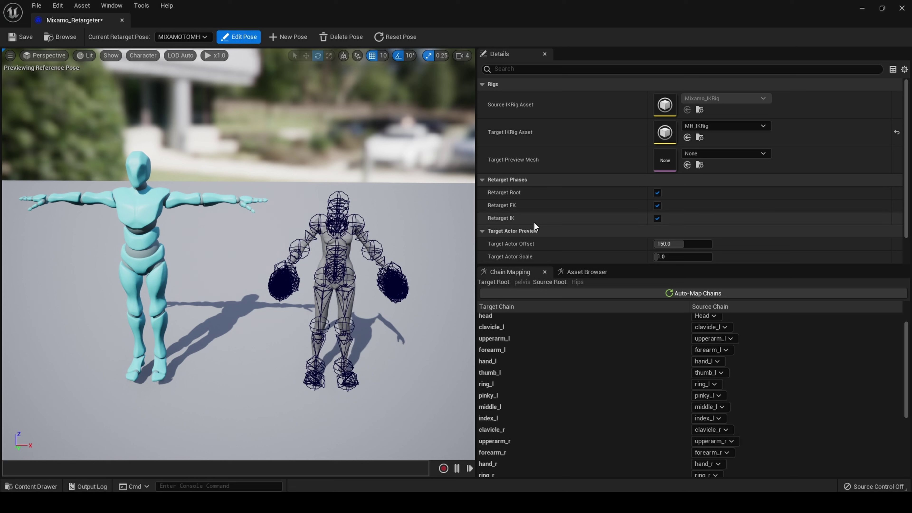
scroll(775, 240, "down", 2)
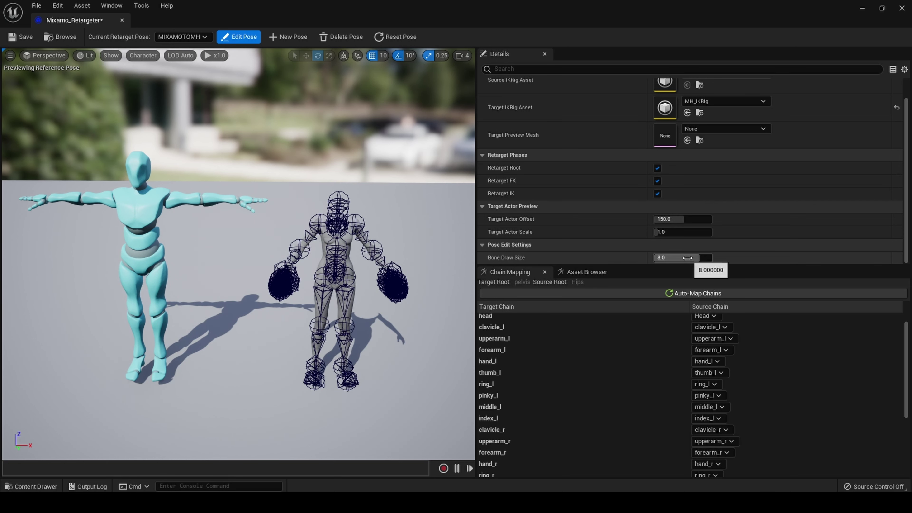
left_click_drag(677, 258, 636, 258)
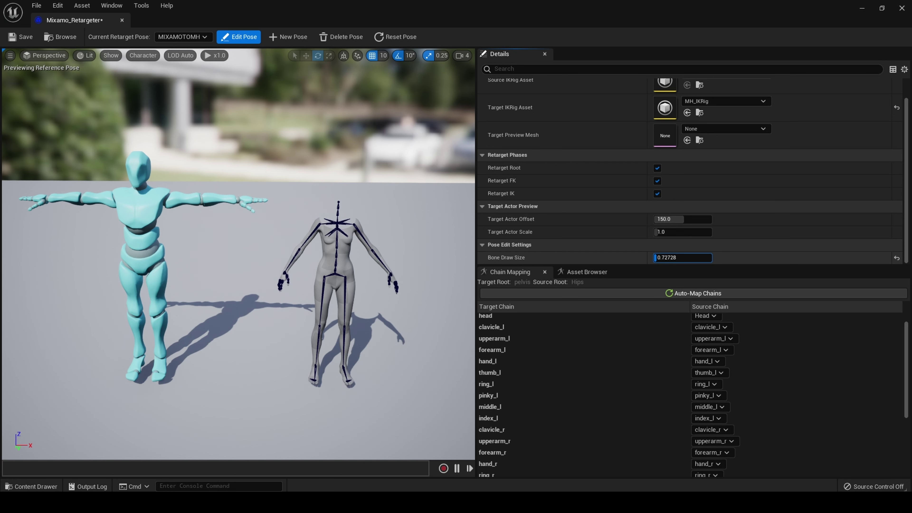
Set the target actor offset to 160 to move the target character farther from the source.
scroll(431, 264, "up", 5)
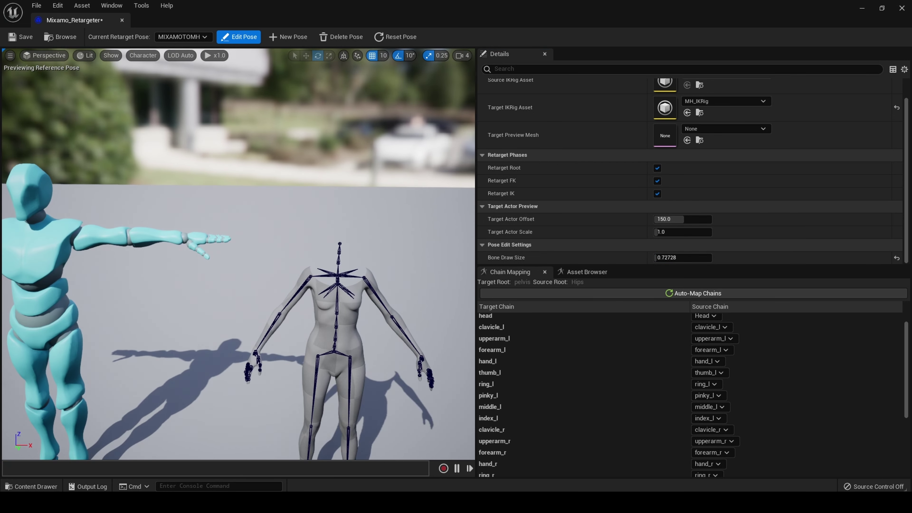
left_click_drag(312, 286, 320, 285, "alt")
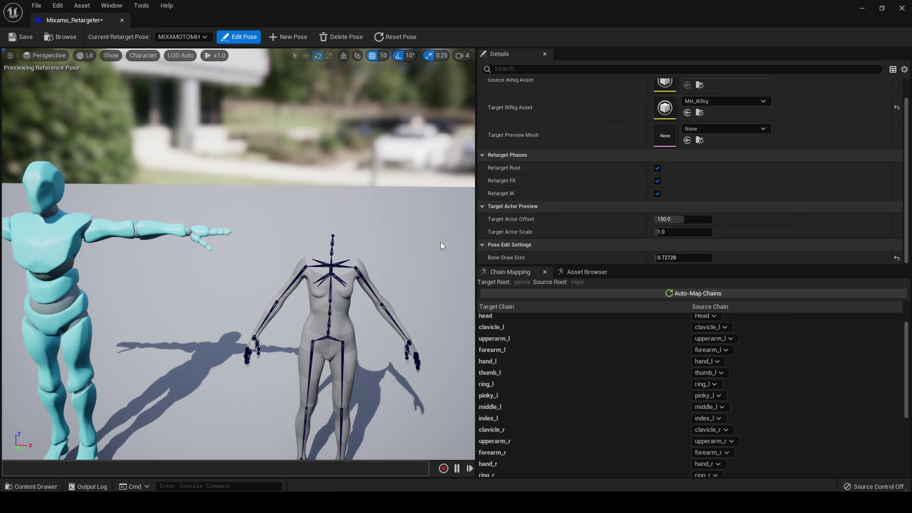
left_click_drag(440, 243, 442, 256, "alt")
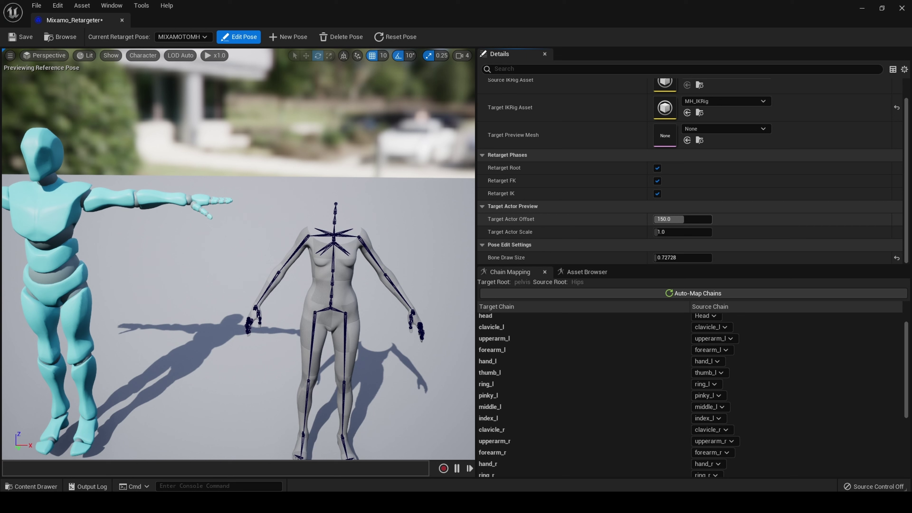
left_click(678, 220)
type("1")
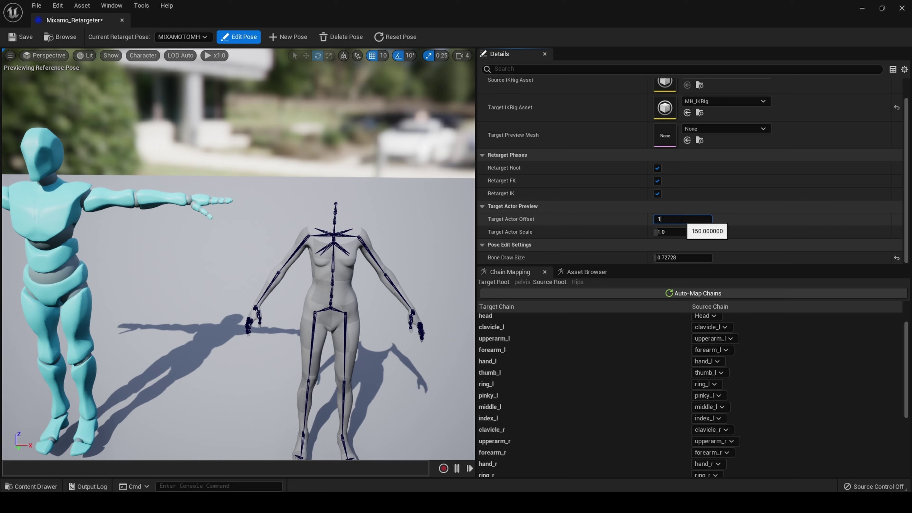
type("60")
key("Return")
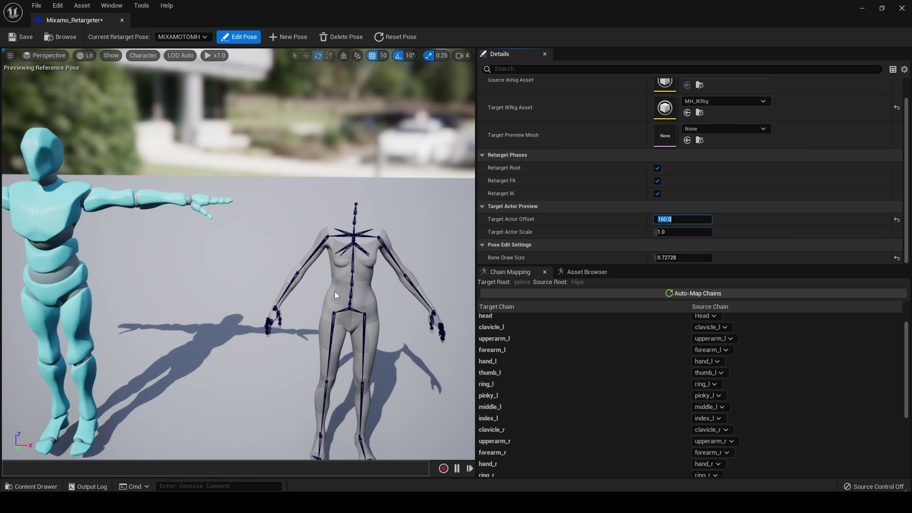
left_click_drag(335, 292, 337, 268)
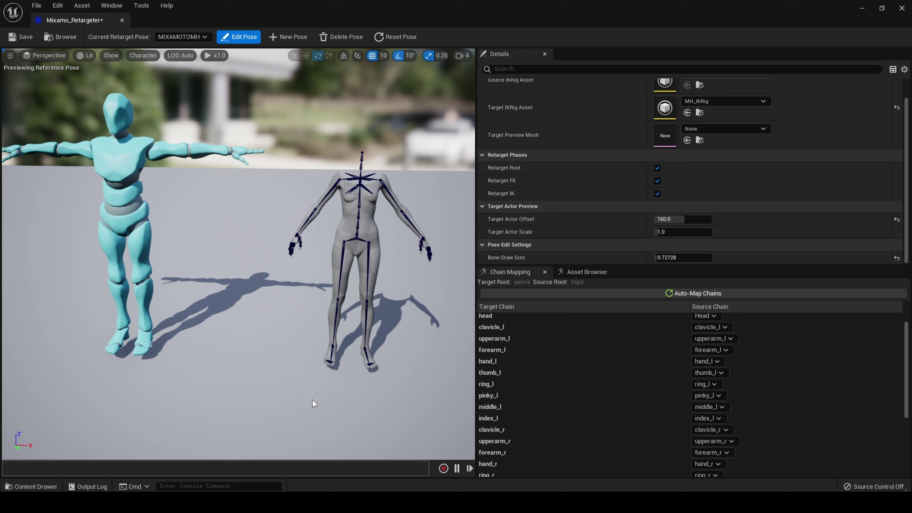
left_click_drag(323, 280, 327, 237)
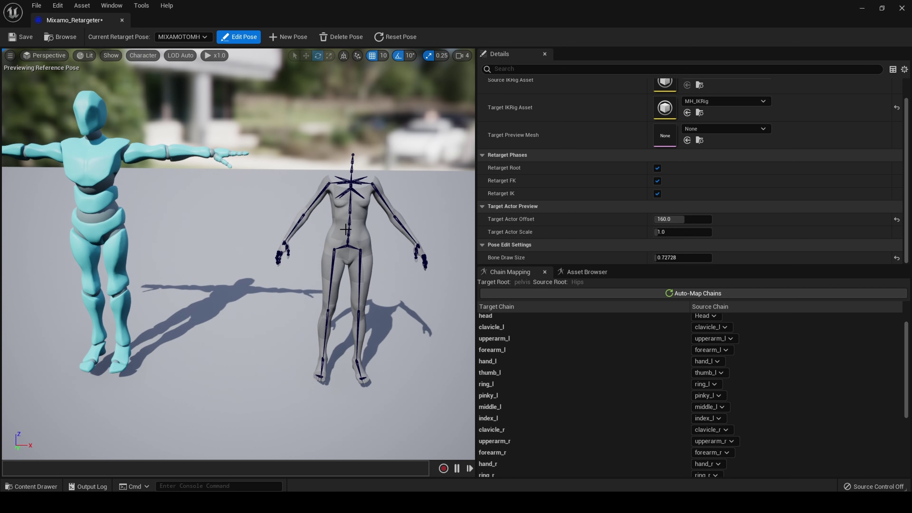
left_click(333, 185)
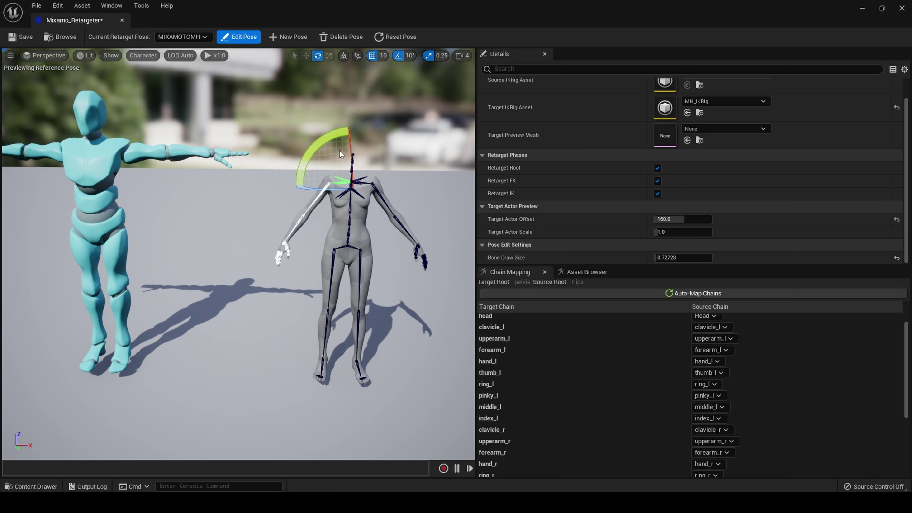
left_click_drag(308, 162, 308, 162)
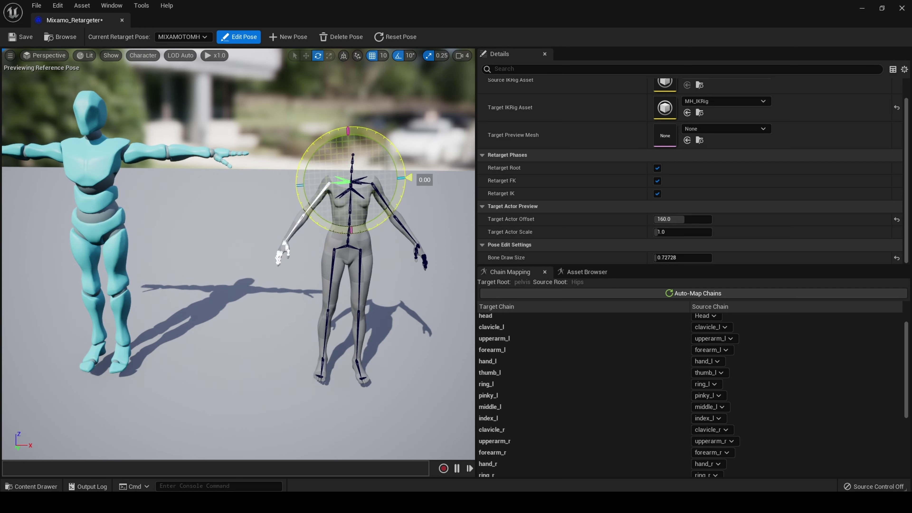
left_click(308, 161)
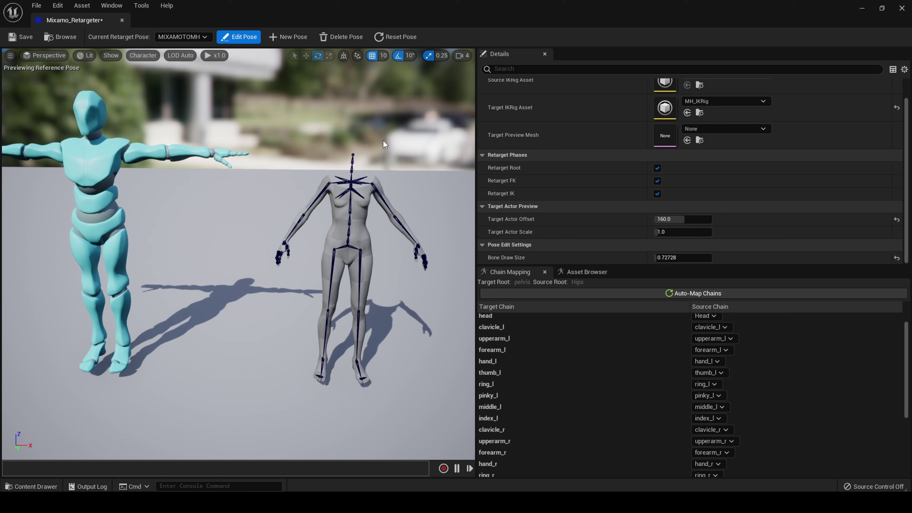
Set rotation snapping to 5° and rotate both of the target's clavicle bones slightly upward.
left_click(409, 56)
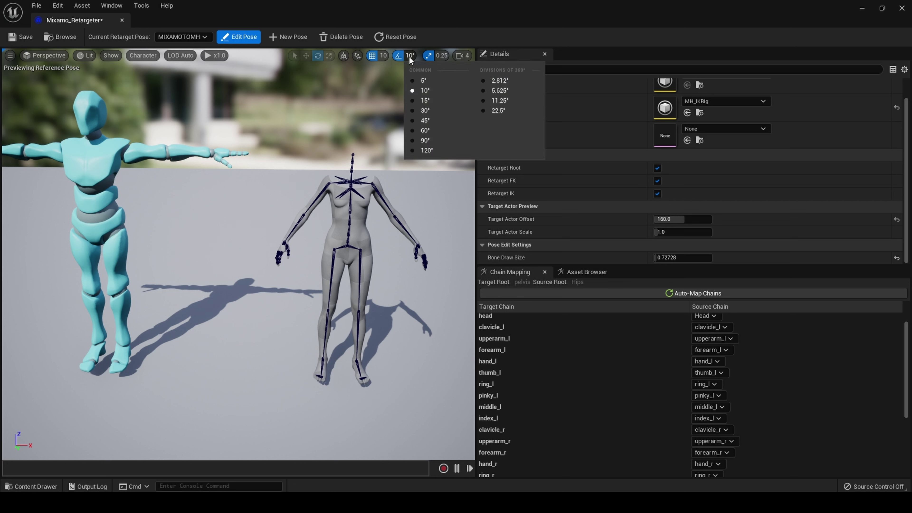
left_click(434, 82)
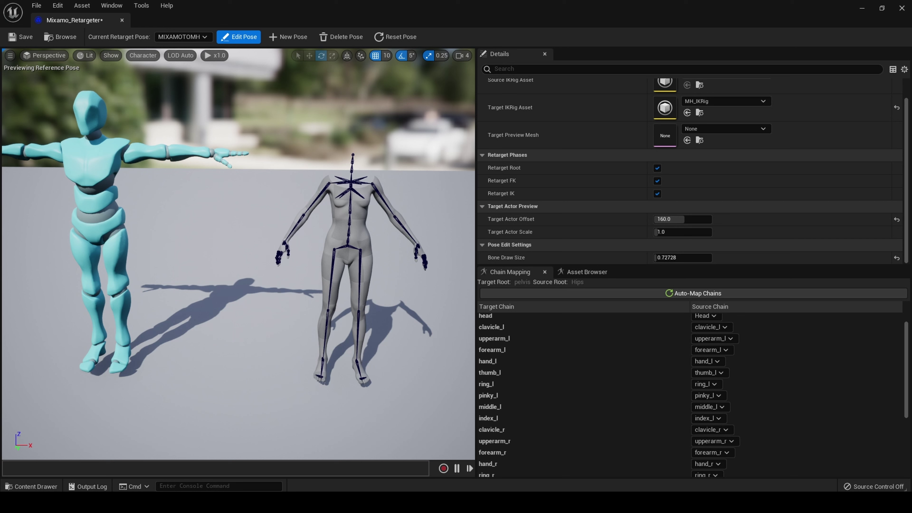
left_click(333, 184)
left_click_drag(295, 173, 294, 181)
left_click(362, 183)
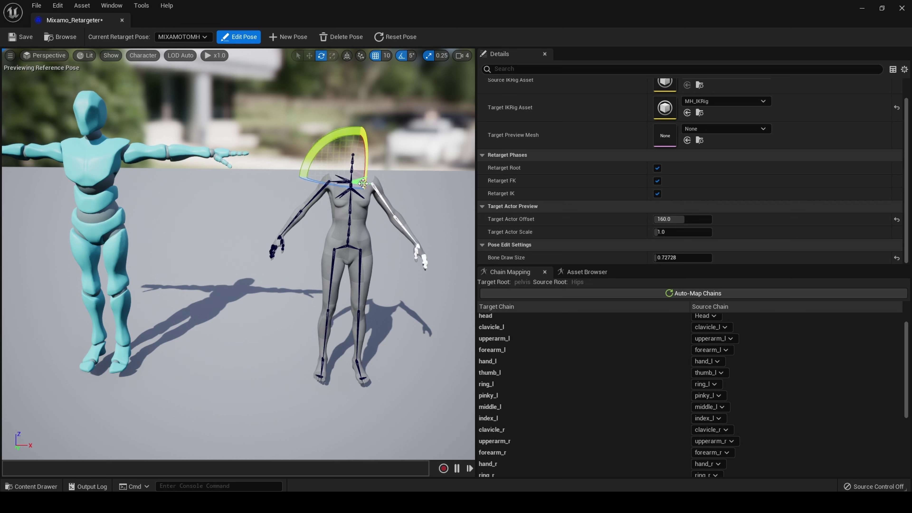
left_click_drag(320, 149, 320, 152)
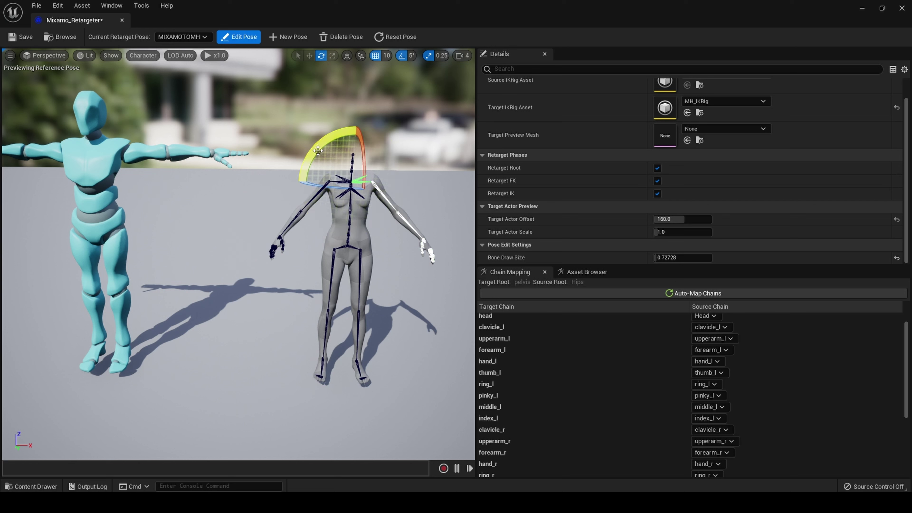
Rotate both upper arm bones of the target up to horizontal to match the source's T-pose.
left_click(327, 185)
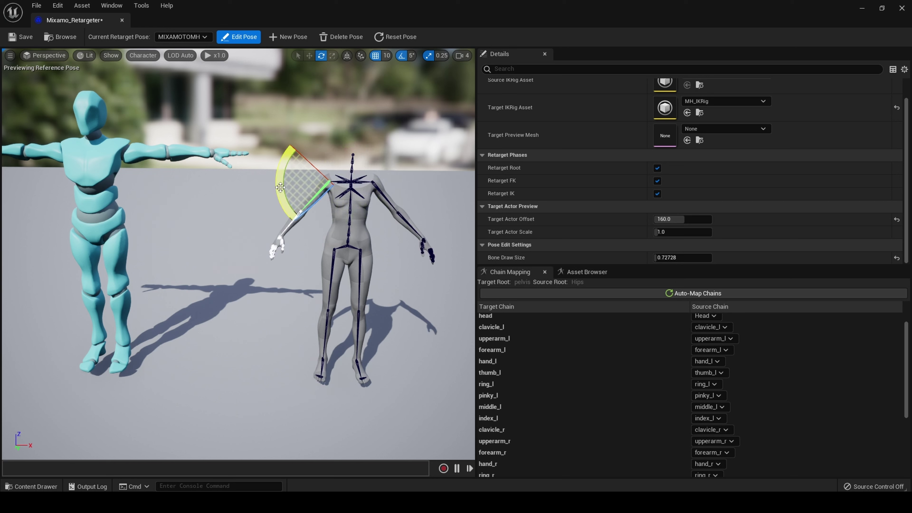
left_click_drag(284, 183, 275, 147)
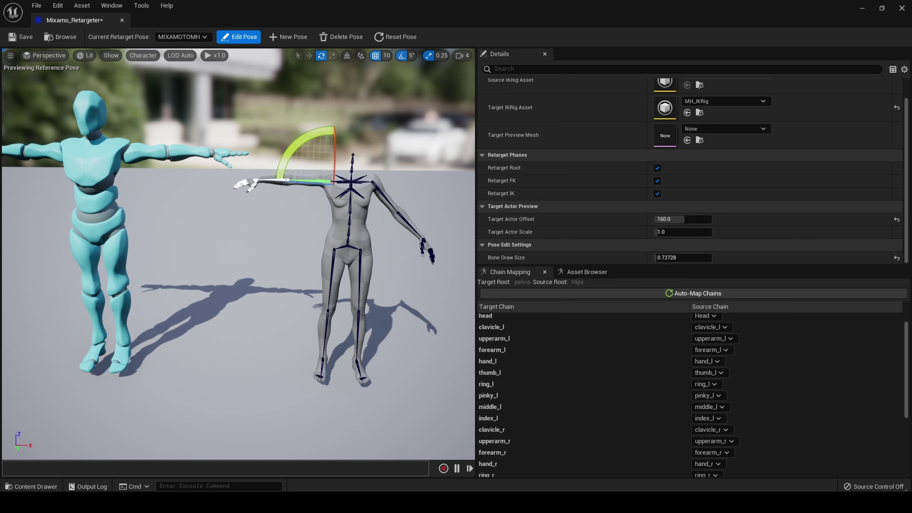
left_click(374, 194)
left_click_drag(334, 167, 413, 234)
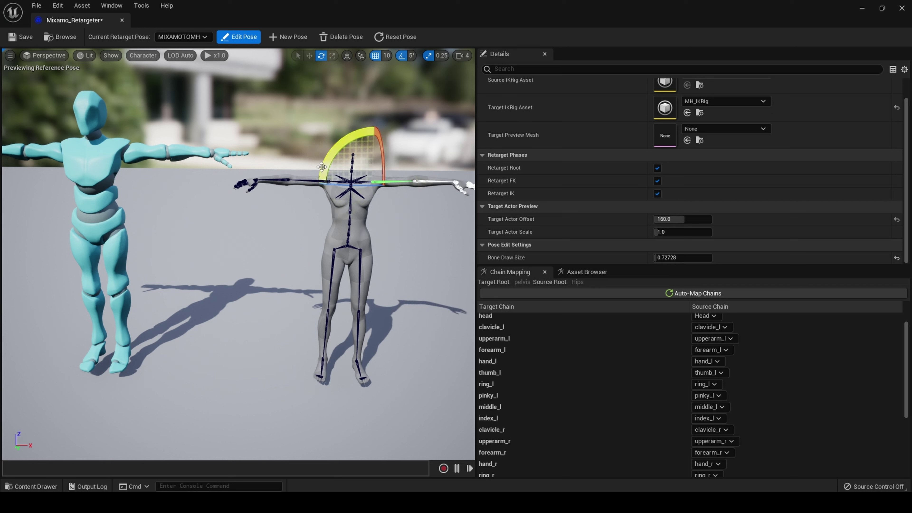
Rotate both hand bones of the target slightly upward to straighten them in line with the forearms.
left_click(254, 181)
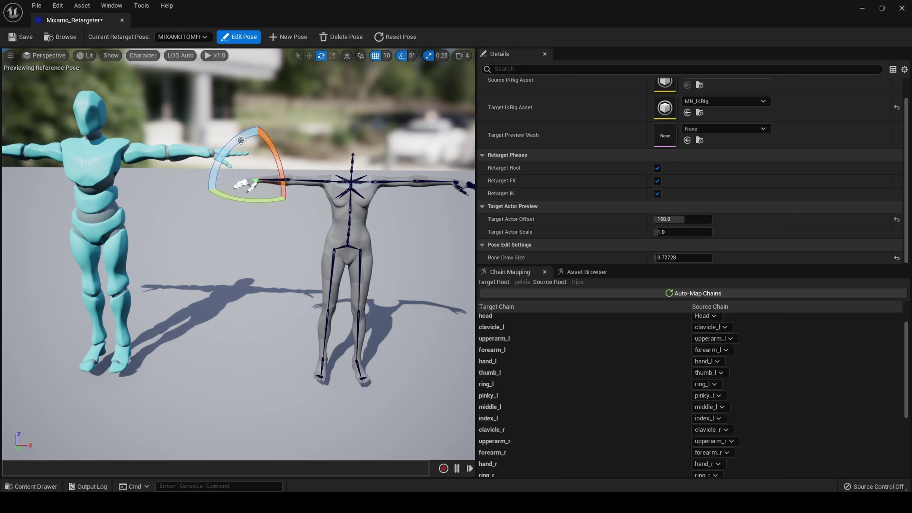
left_click_drag(223, 161, 227, 163)
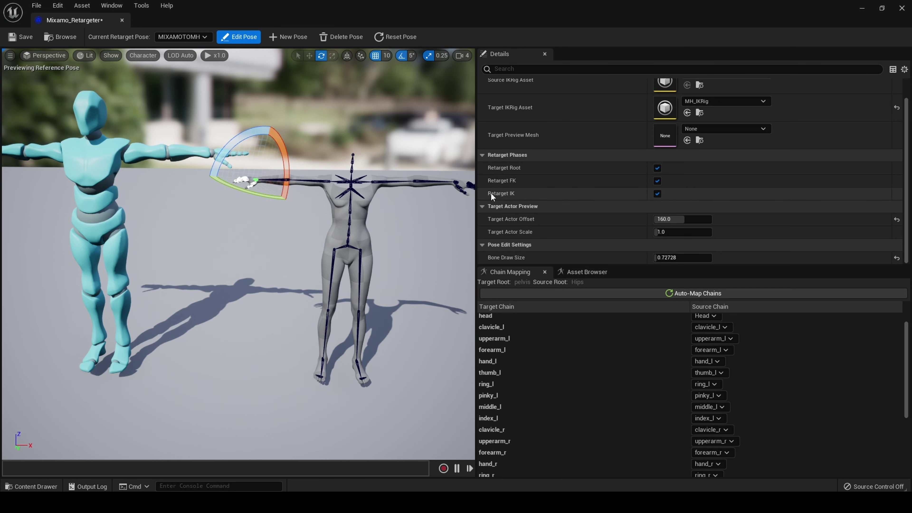
left_click(463, 184)
middle_click_drag(473, 154, 412, 155)
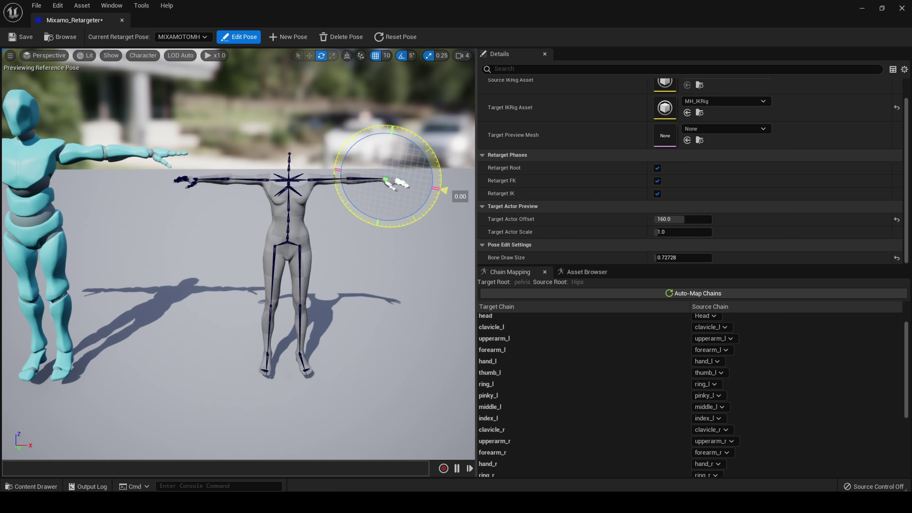
left_click_drag(408, 214, 407, 214)
Rotate both thigh bones of the target slightly inward so the legs stand closer together.
scroll(385, 282, "down", 2)
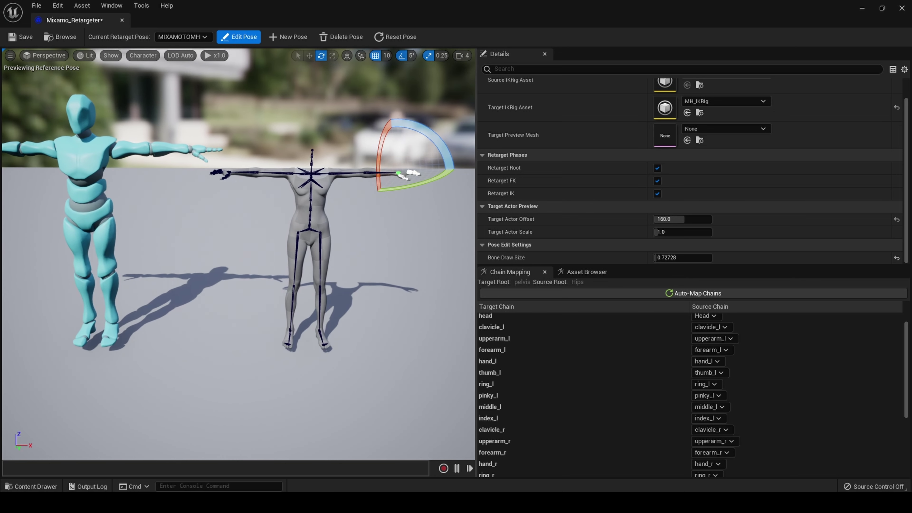
left_click(298, 239)
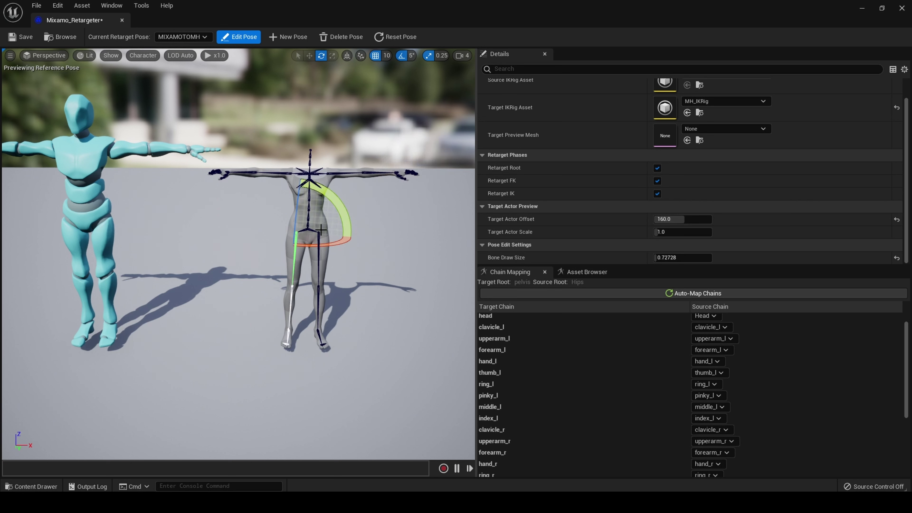
left_click_drag(344, 212, 343, 213)
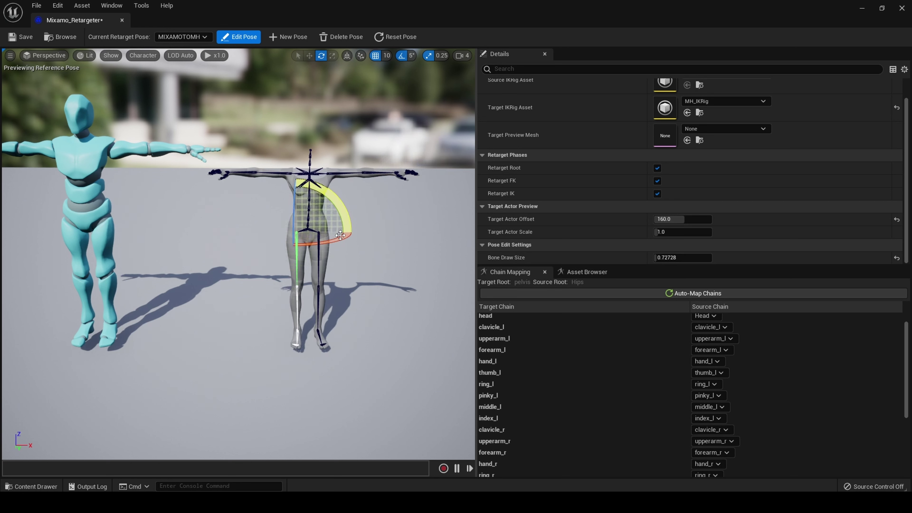
left_click(317, 259)
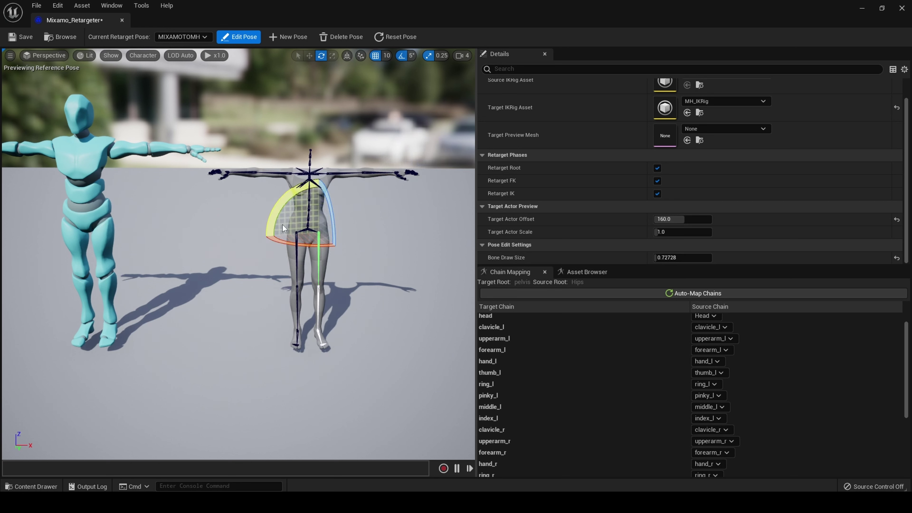
left_click_drag(317, 179, 313, 179)
Rotate both foot bones of the target slightly to match the source's feet and clear the bone selection.
right_click_drag(237, 252, 267, 260)
right_click_drag(338, 323, 330, 322)
middle_click_drag(330, 323, 463, 318)
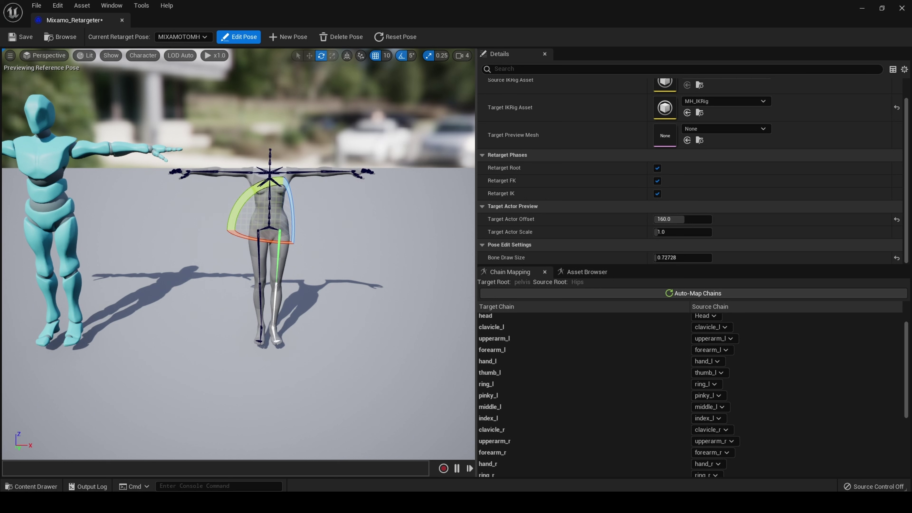
left_click(276, 339)
left_click_drag(224, 325, 218, 326)
left_click(262, 330)
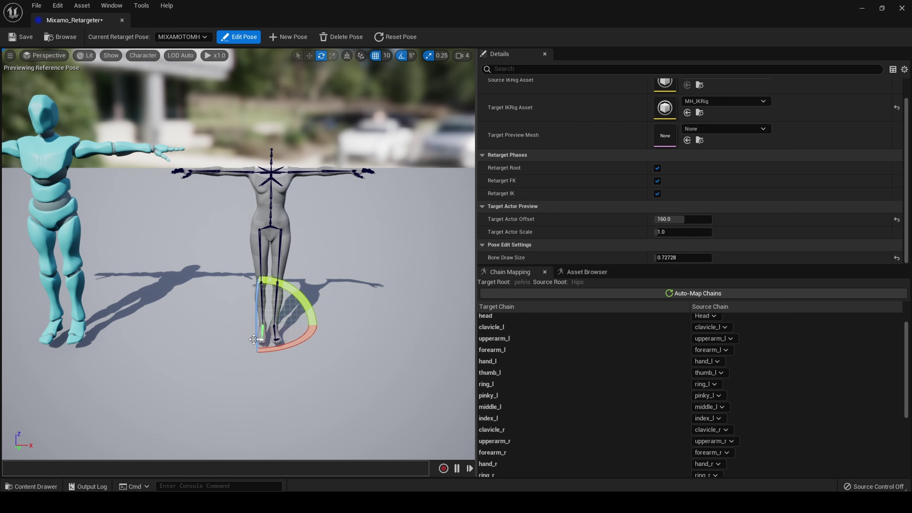
left_click_drag(285, 340, 282, 345)
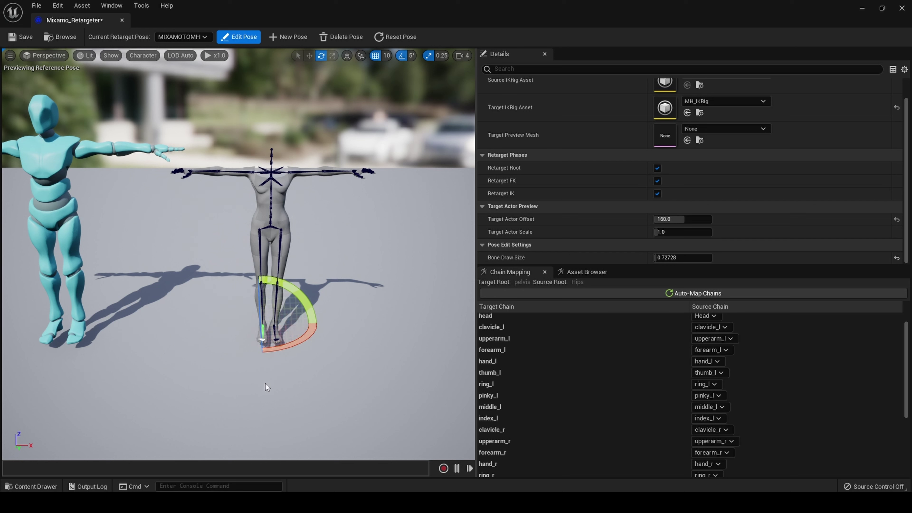
left_click(267, 388)
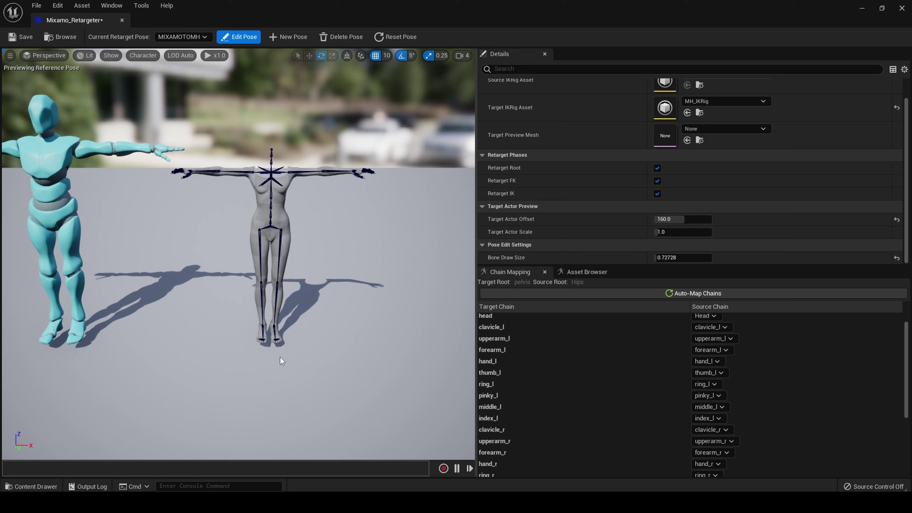
Rotate both thigh bones of the target back outward to widen the stance.
left_click(260, 251)
left_click_drag(309, 227, 289, 232)
left_click(281, 237)
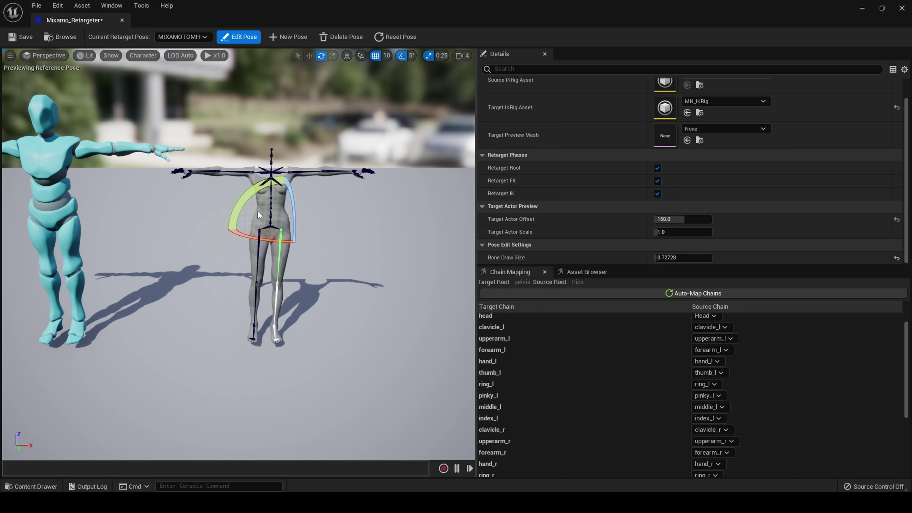
left_click_drag(246, 203, 248, 217)
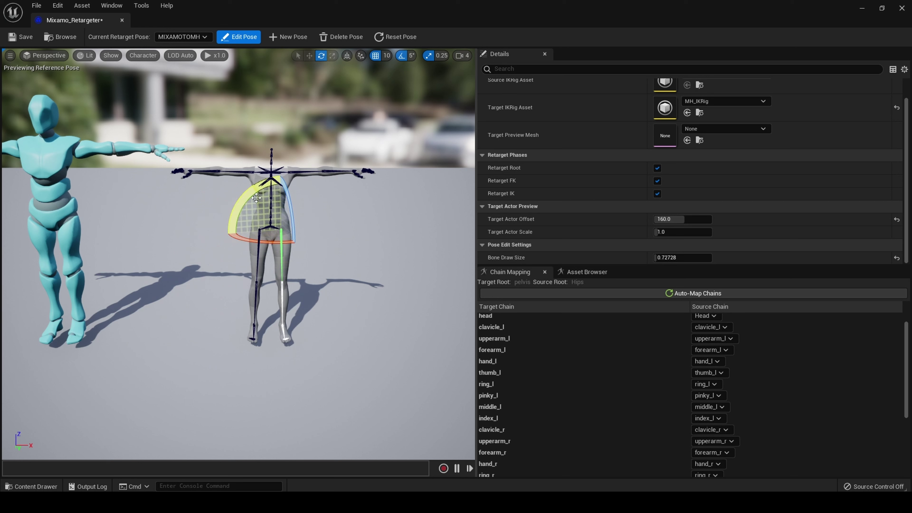
Fine-tune both thigh bones of the target with rotation snapping at 2.812°, and set the snapping back to 5°.
left_click(412, 55)
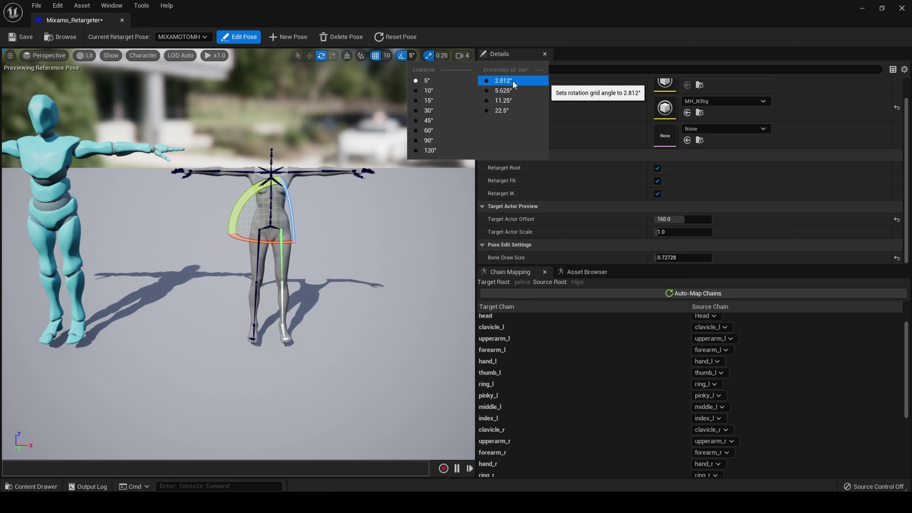
left_click(503, 80)
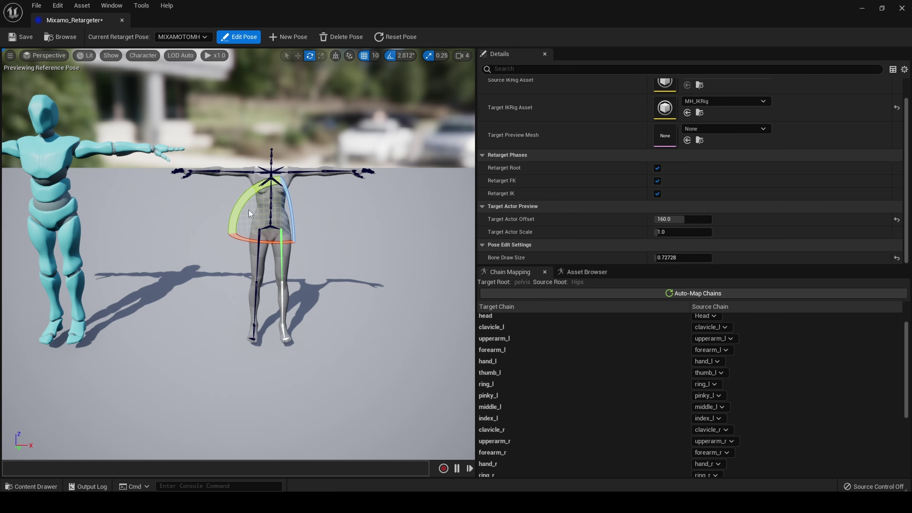
left_click_drag(236, 216, 258, 243)
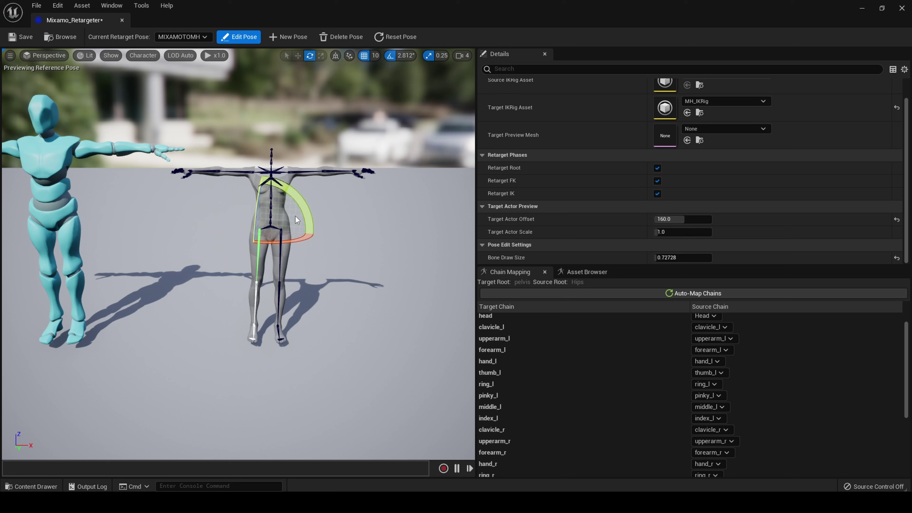
left_click_drag(306, 209, 307, 210)
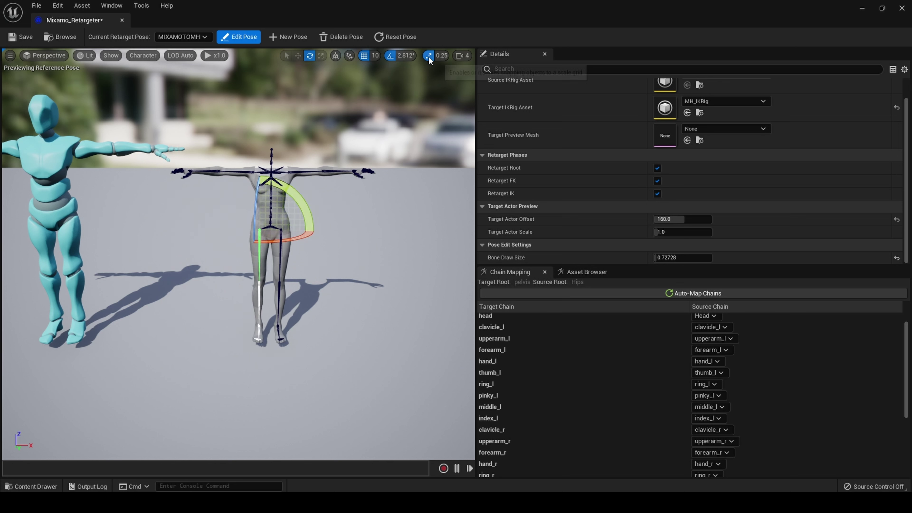
left_click(405, 55)
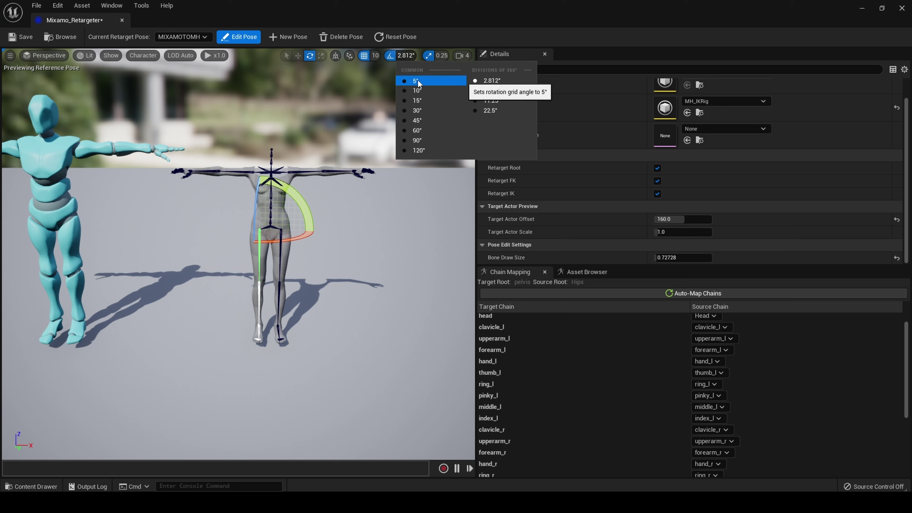
left_click(417, 80)
Examine the arm, hand and finger bones of the target against the source's hand pose.
right_click_drag(338, 294, 275, 294)
key("w")
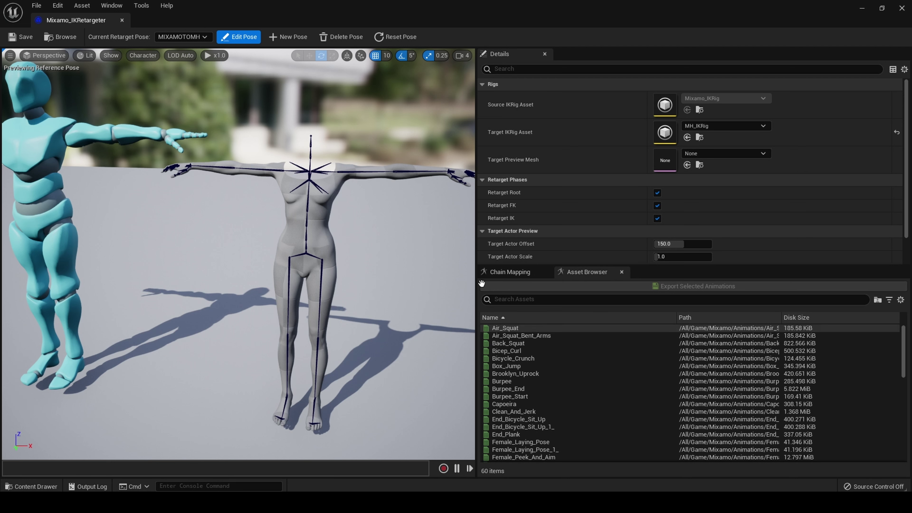
scroll(419, 290, "up", 5)
middle_click_drag(413, 224, 301, 224)
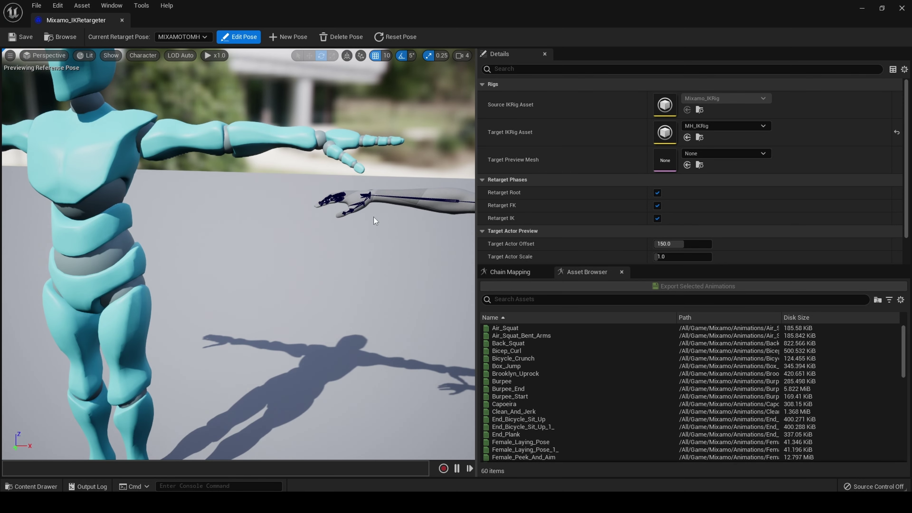
left_click_drag(374, 242, 384, 212)
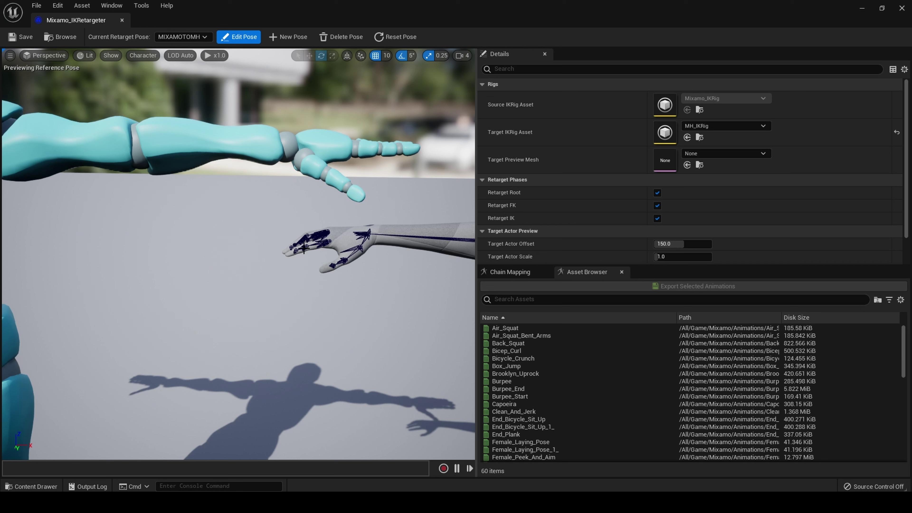
scroll(325, 260, "down", 10)
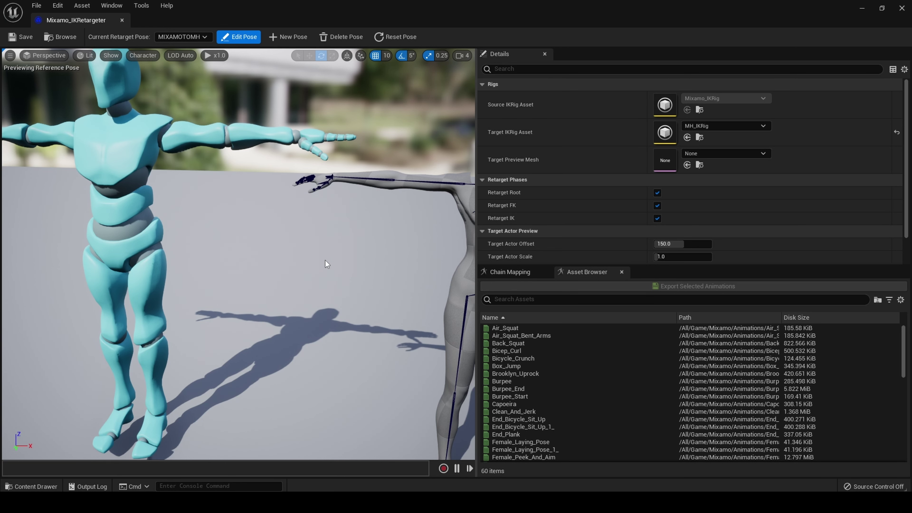
right_click_drag(325, 260, 379, 260)
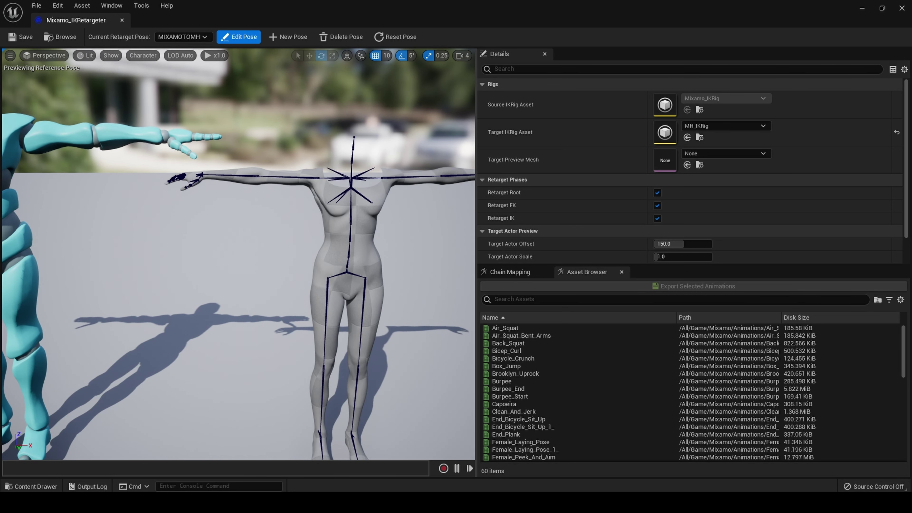
right_click_drag(379, 260, 395, 261)
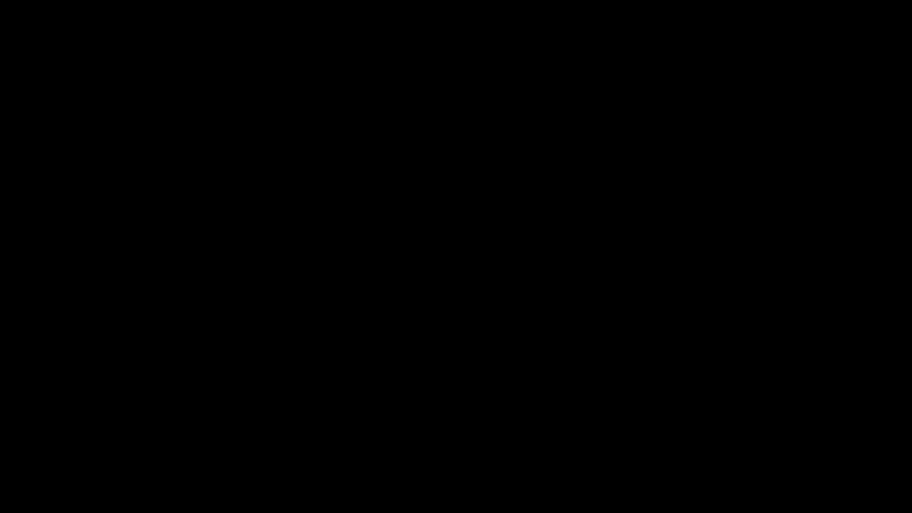
Rotate the index finger of the target's right hand and adjust the neighbouring fingers to match the source's hand.
scroll(322, 287, "up", 1)
middle_click_drag(322, 287, 419, 308)
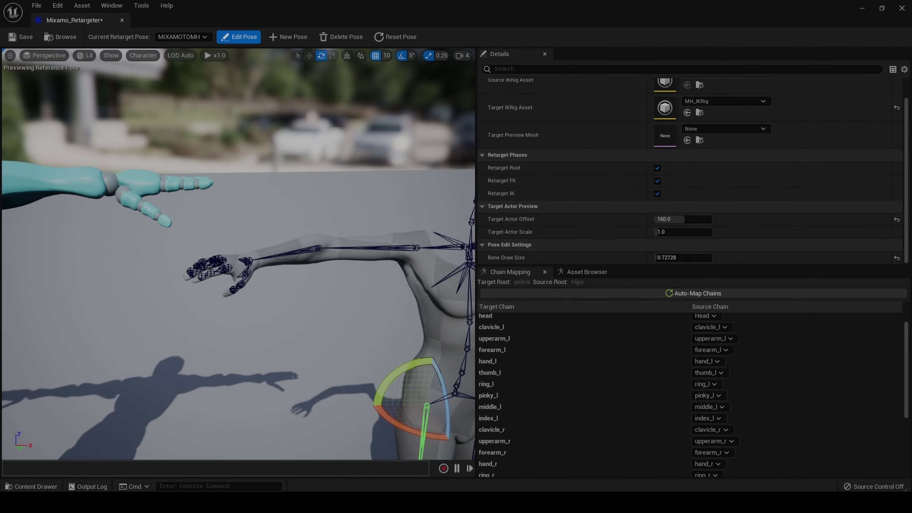
left_click_drag(239, 306, 241, 266)
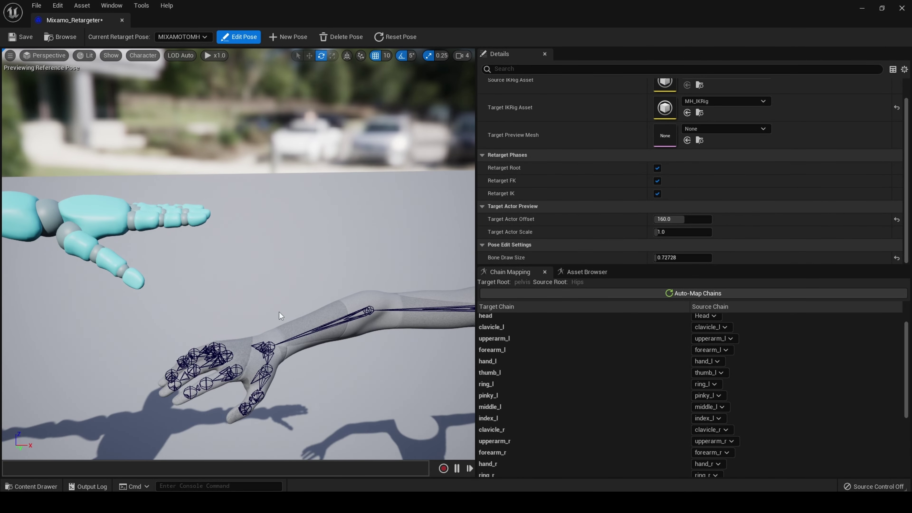
left_click(238, 372)
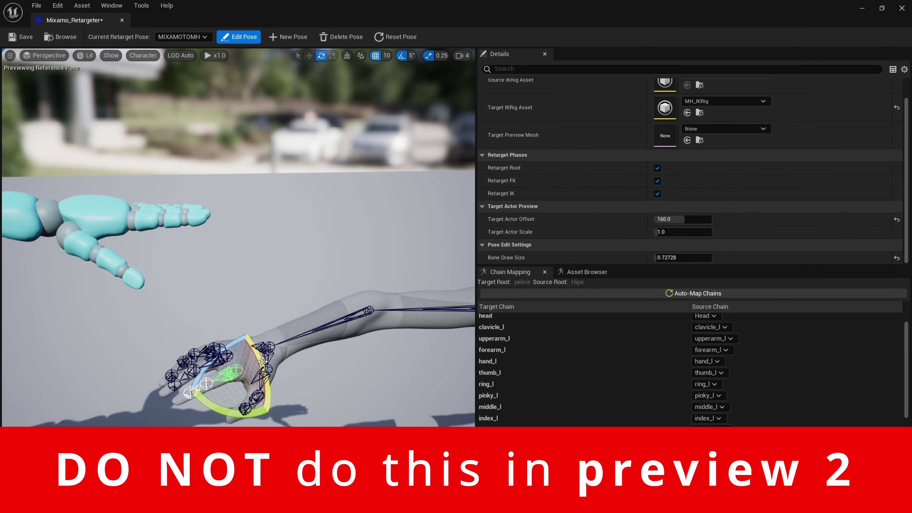
left_click_drag(210, 370, 254, 379)
left_click(229, 356)
left_click(218, 347)
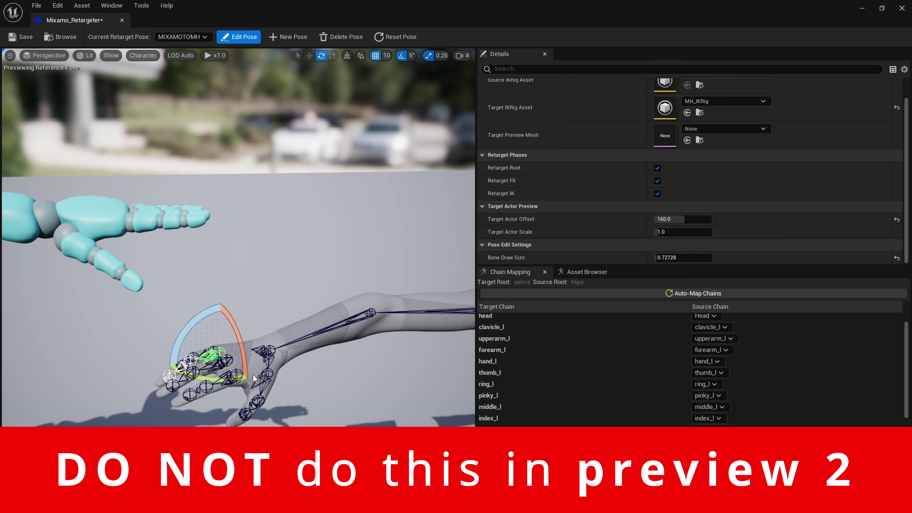
Rotate the thumb bones of the target's right hand to match the angle of the source's thumb.
right_click_drag(280, 412, 417, 413)
left_click_drag(301, 375, 285, 363)
left_click(318, 386)
left_click(333, 384)
right_click_drag(366, 363, 366, 363)
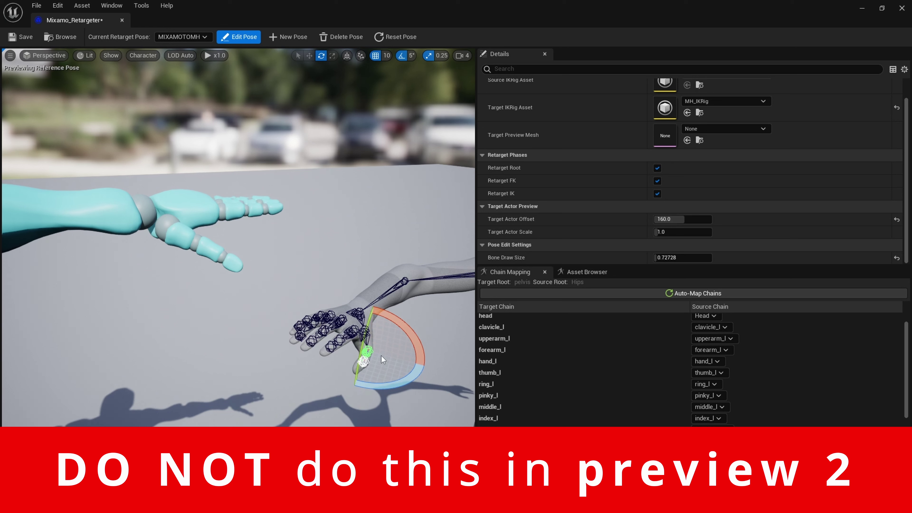
mouse_move(389, 386)
left_mouse_down()
mouse_move(400, 385)
mouse_move(394, 396)
left_mouse_up()
left_click(364, 361)
left_click_drag(367, 391, 368, 395)
Adjust the remaining finger bones of the target's right hand to follow the source's straight fingers.
left_click(349, 333)
left_click_drag(318, 338, 269, 329)
left_click(312, 363)
left_click(323, 330)
left_click(314, 323)
left_click(307, 321)
scroll(322, 336, "down", 5)
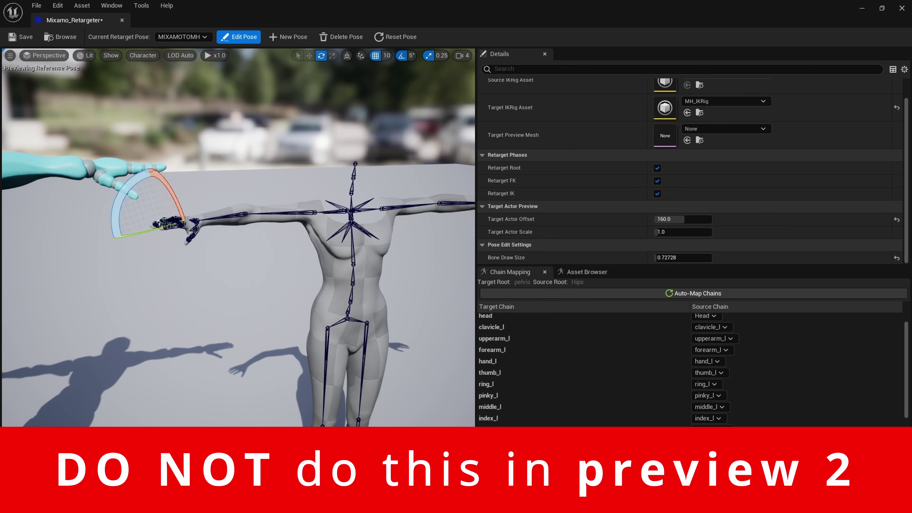
Rotate the tip bone of the right thumb to line up with the source's thumb.
scroll(190, 250, "up", 5)
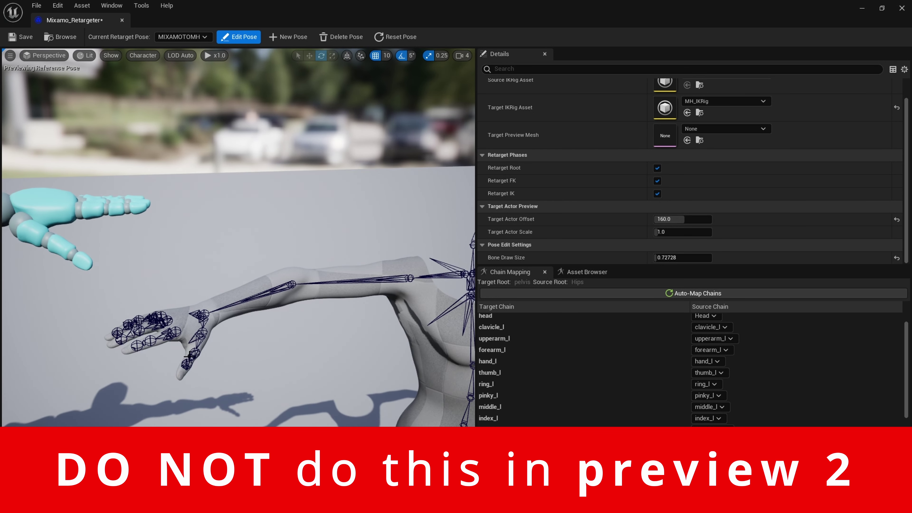
left_click(187, 364)
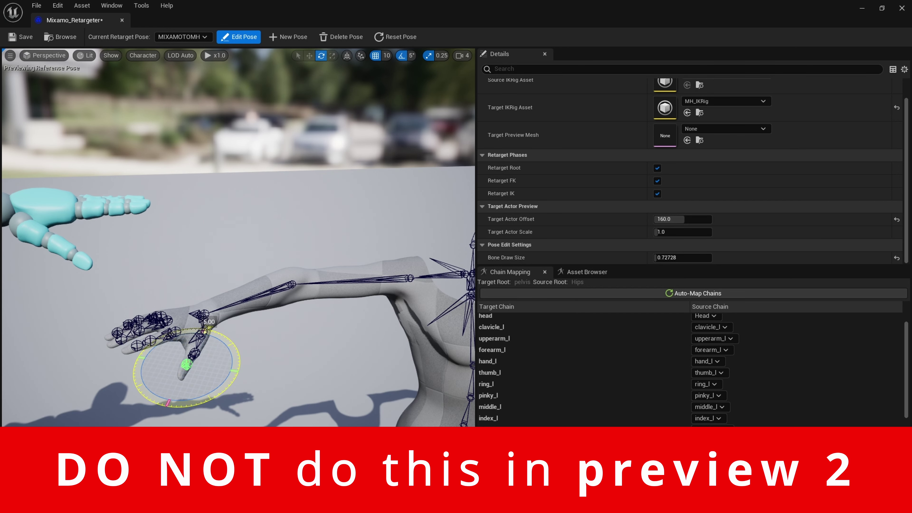
left_click_drag(209, 329, 231, 383)
Rotate the finger bones of the target's left hand to match the pose of the right hand.
right_click_drag(274, 352, 207, 417)
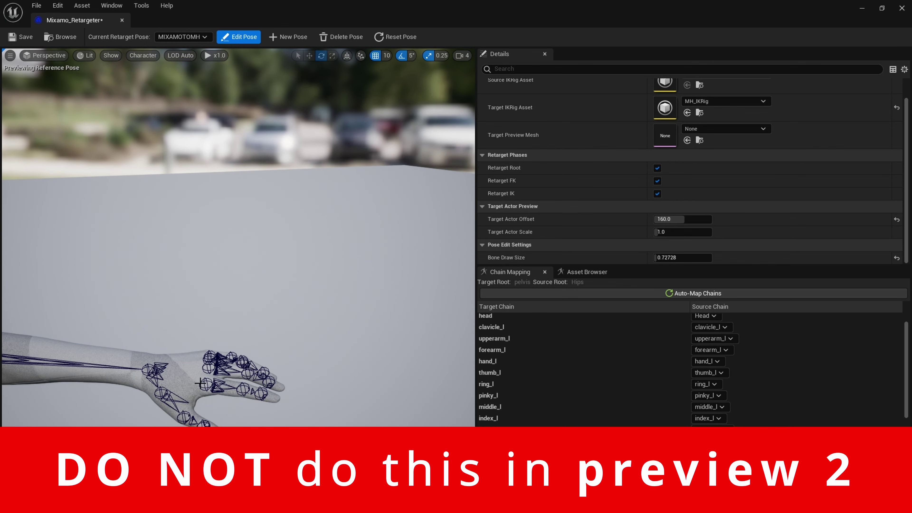
left_click(200, 383)
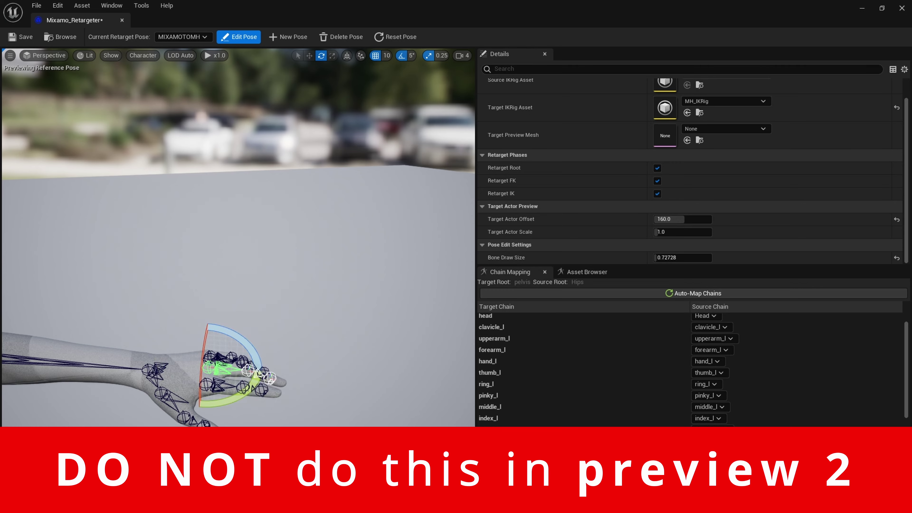
left_click_drag(246, 389, 239, 396)
right_click_drag(239, 395, 259, 351)
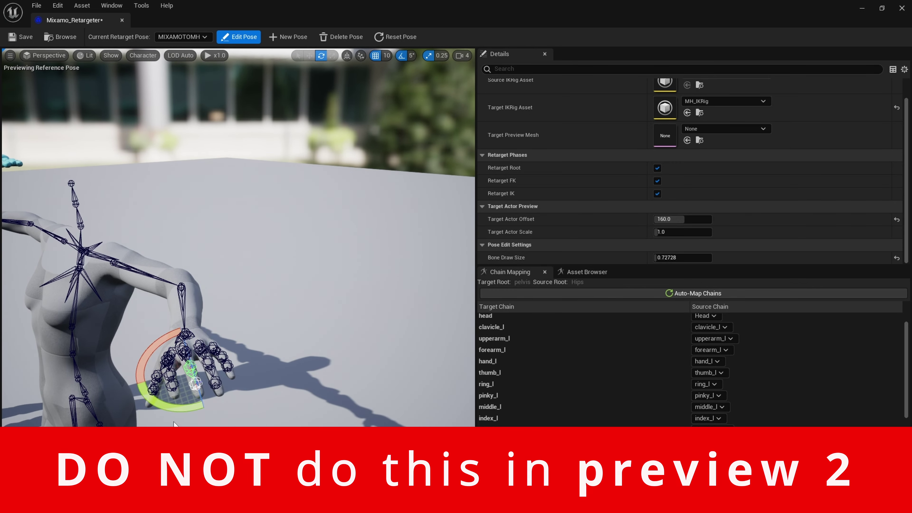
right_click_drag(174, 425, 223, 419)
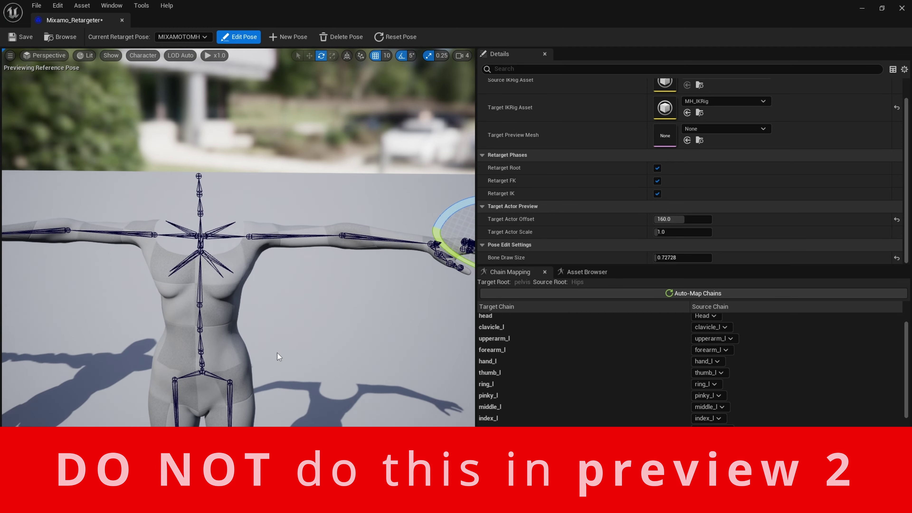
right_click_drag(278, 357, 280, 375)
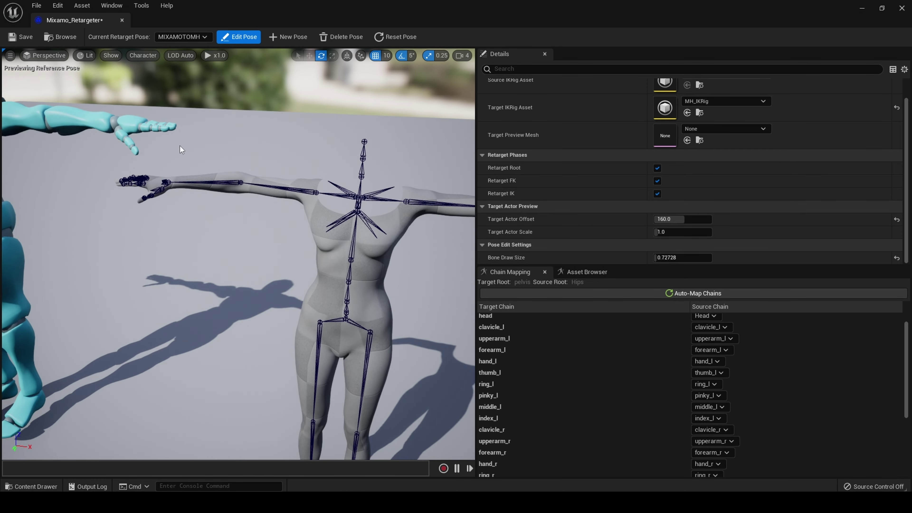
In the top view, rotate both forearm bones backward to straighten the target's arms, the left one by -30°.
left_click(57, 56)
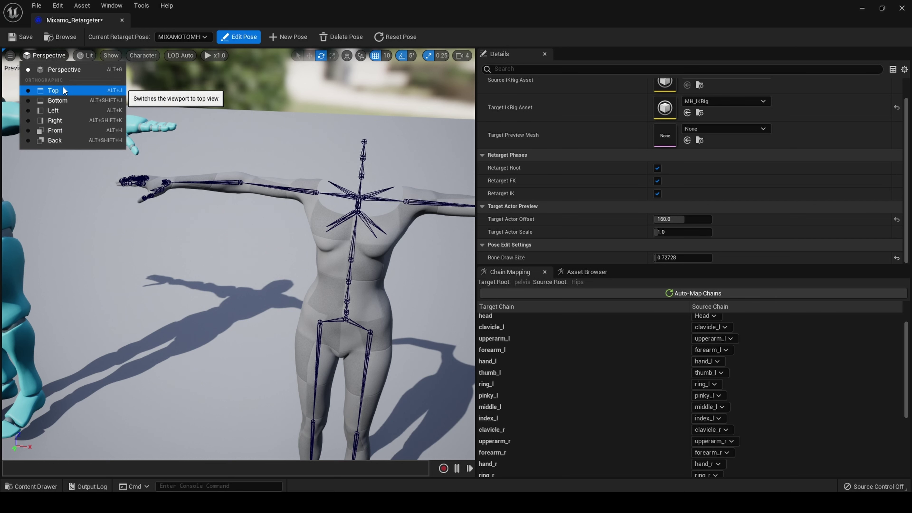
key("Escape")
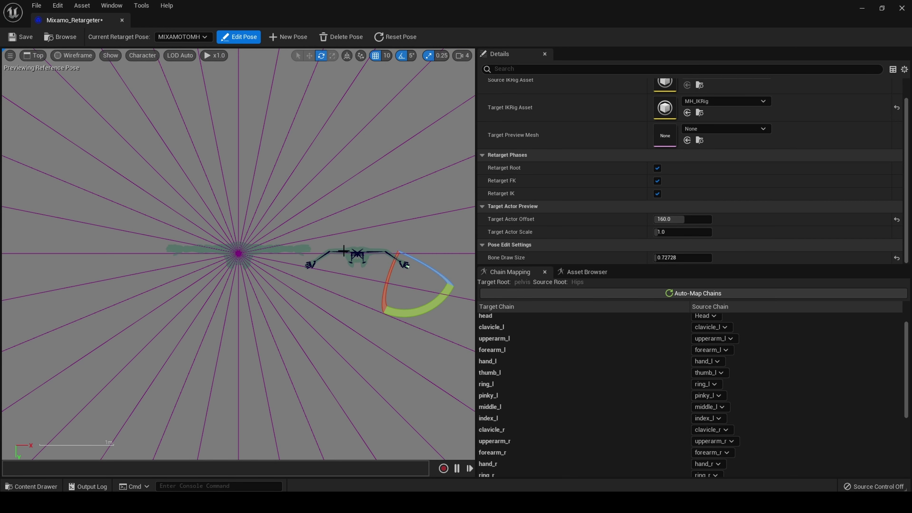
left_click(326, 253)
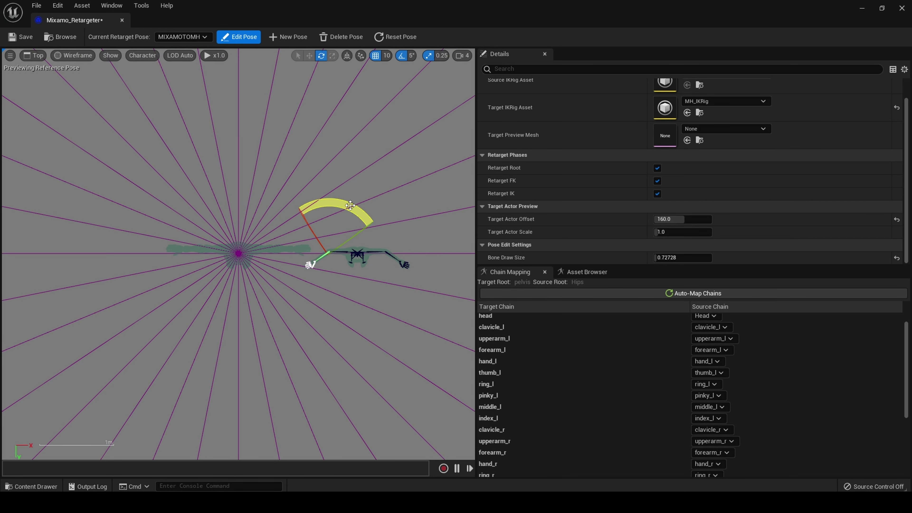
left_click_drag(350, 206, 388, 249)
left_click(387, 255)
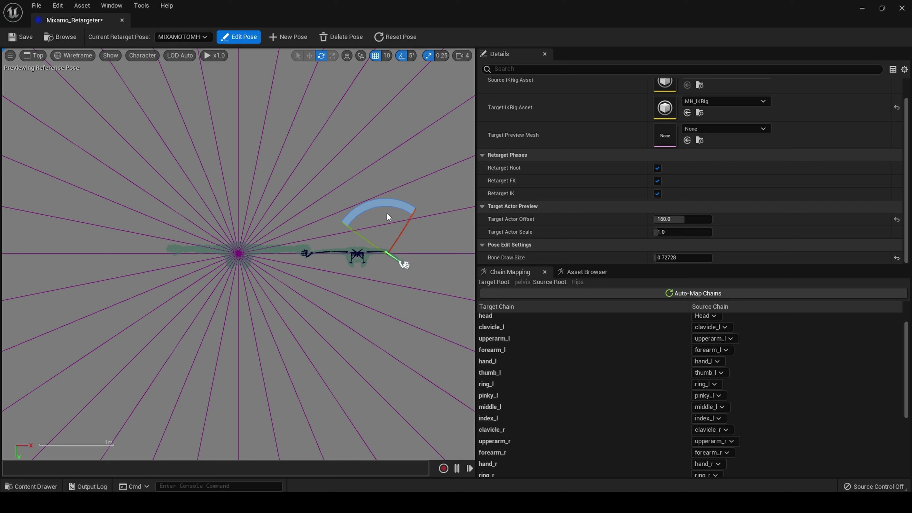
left_click_drag(371, 205, 433, 292)
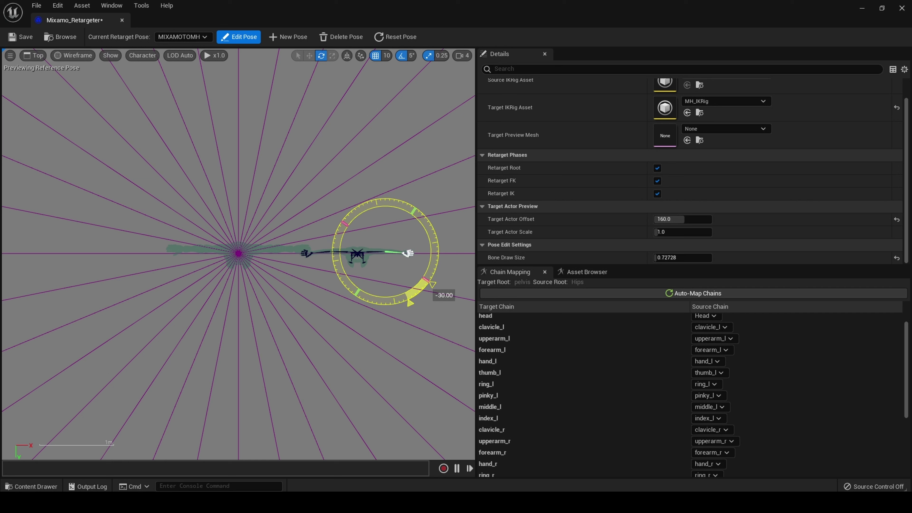
left_click_drag(432, 293, 356, 220)
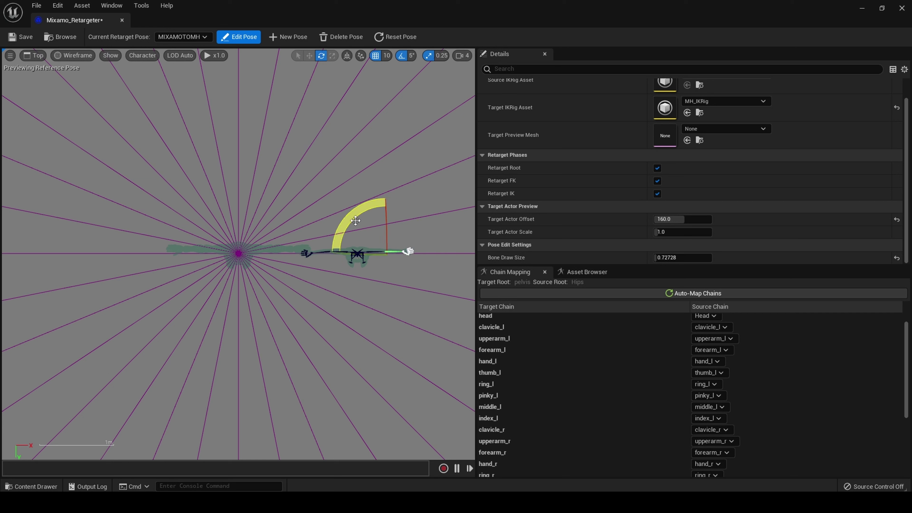
Rotate both hand bones in the top view to line up with the forearms, and return to the perspective view.
left_click(311, 253)
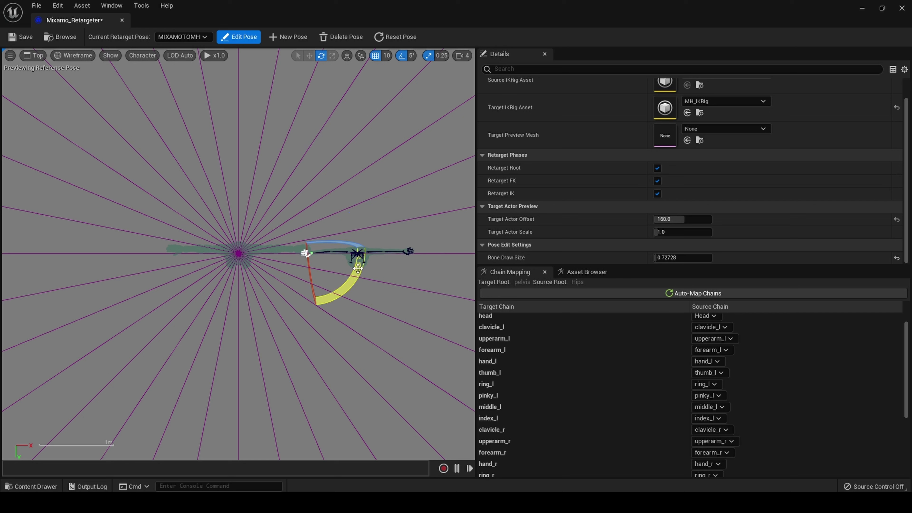
left_click_drag(358, 268, 366, 270)
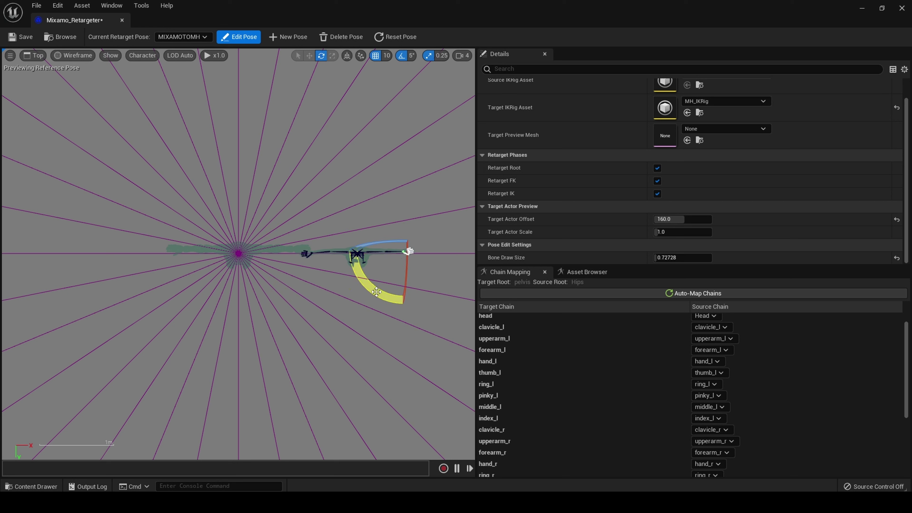
left_click_drag(377, 292, 309, 256)
left_click(306, 254)
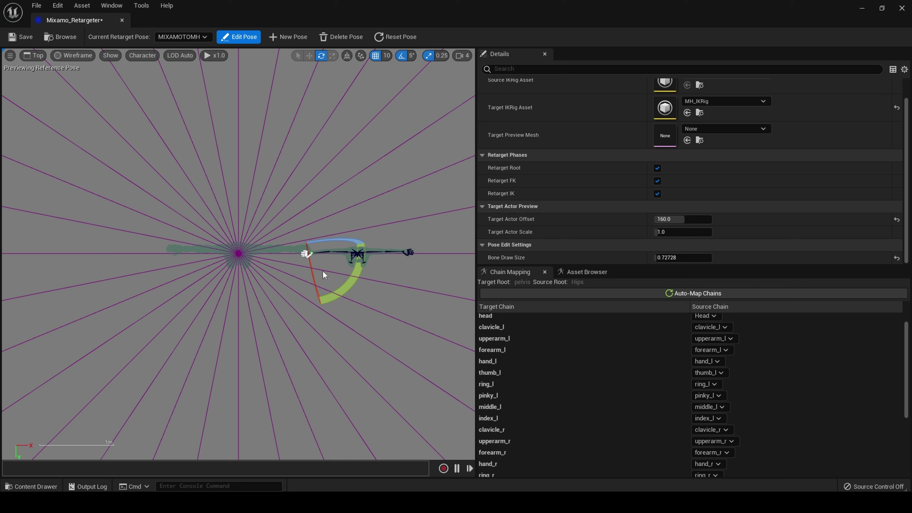
left_click_drag(352, 280, 354, 279)
left_click(33, 55)
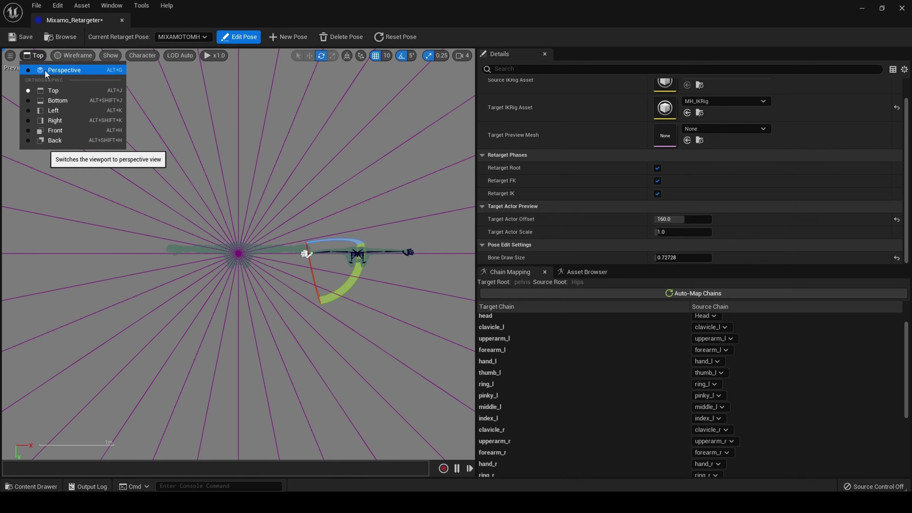
left_click(54, 71)
left_click_drag(238, 245, 290, 278)
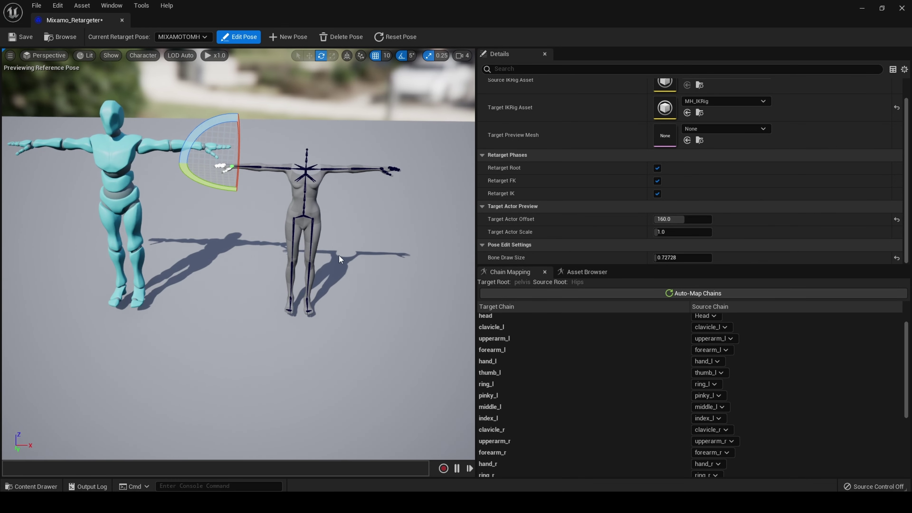
Leave pose editing for the MIXAMOTOMH retarget pose and view both characters in front.
left_click_drag(347, 256, 350, 244)
middle_click_drag(352, 256, 272, 155)
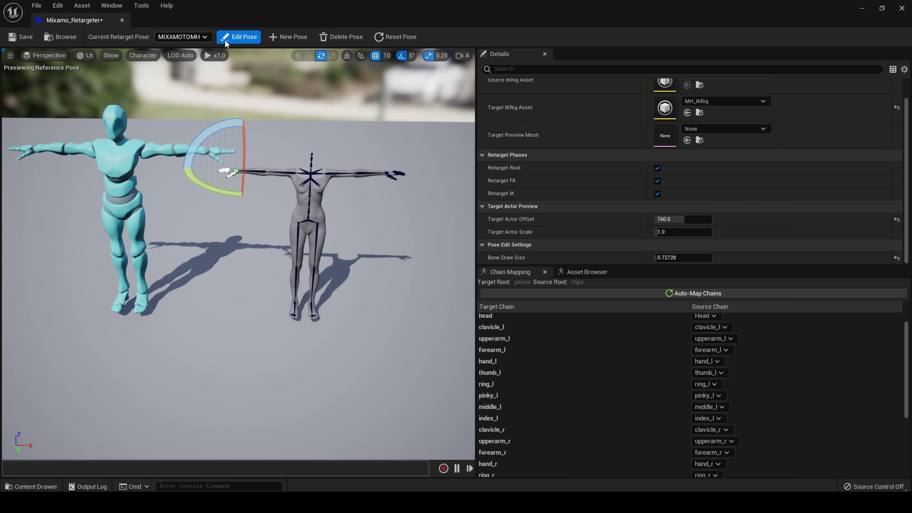
left_click(241, 40)
middle_click_drag(238, 215, 238, 245)
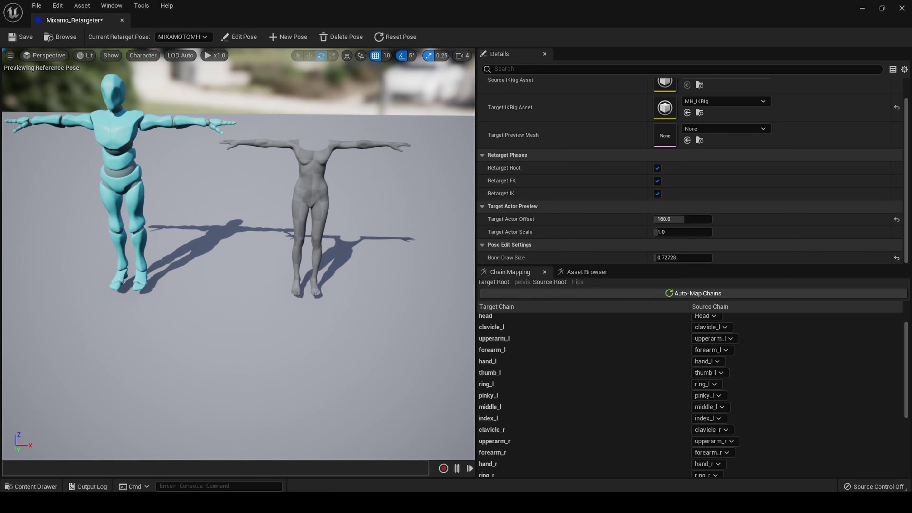
right_click_drag(456, 246, 456, 246)
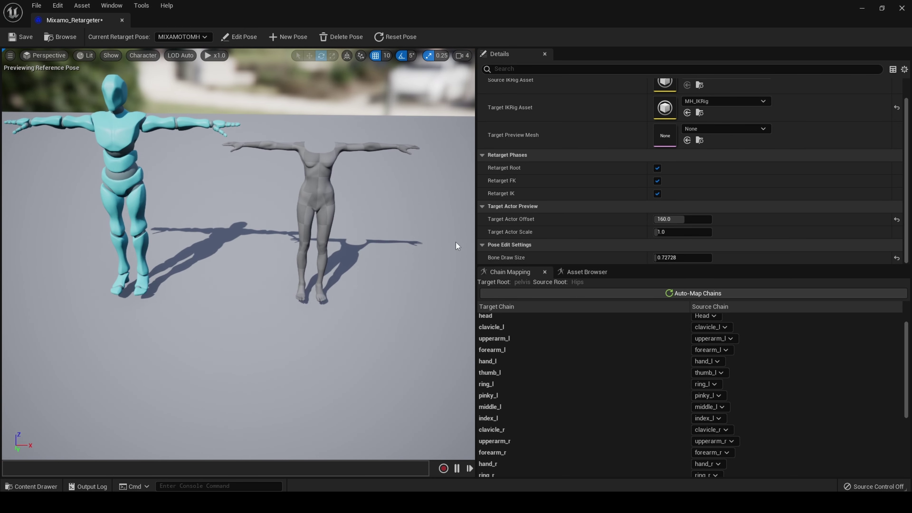
Preview the Capoeira animation on the source and target characters.
left_click(586, 273)
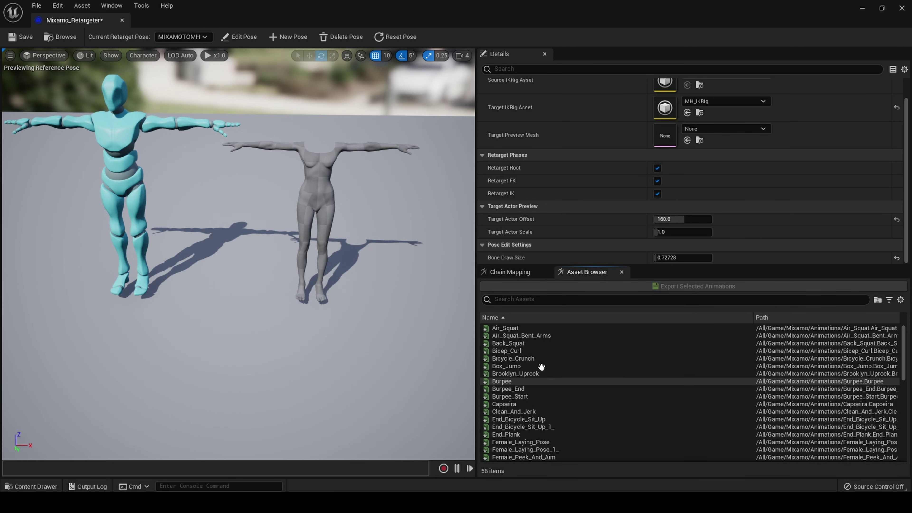
left_click(515, 405)
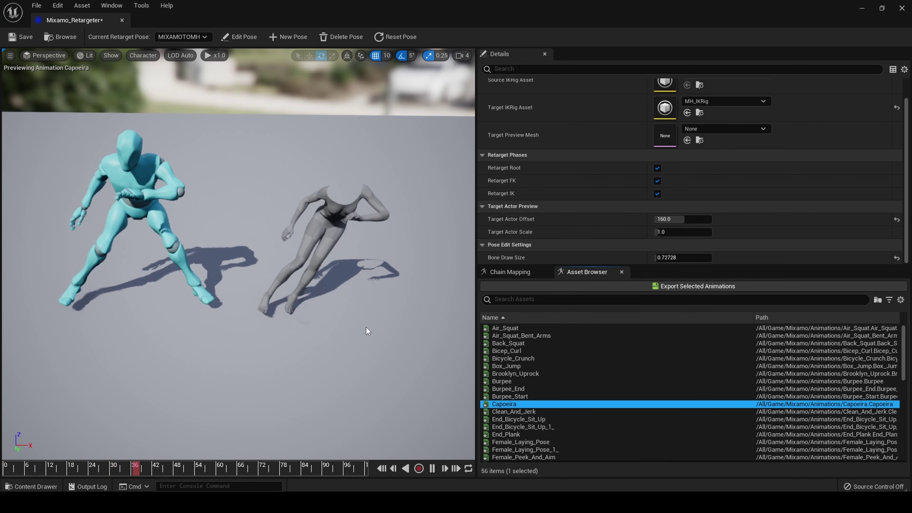
right_click_drag(370, 327, 334, 326)
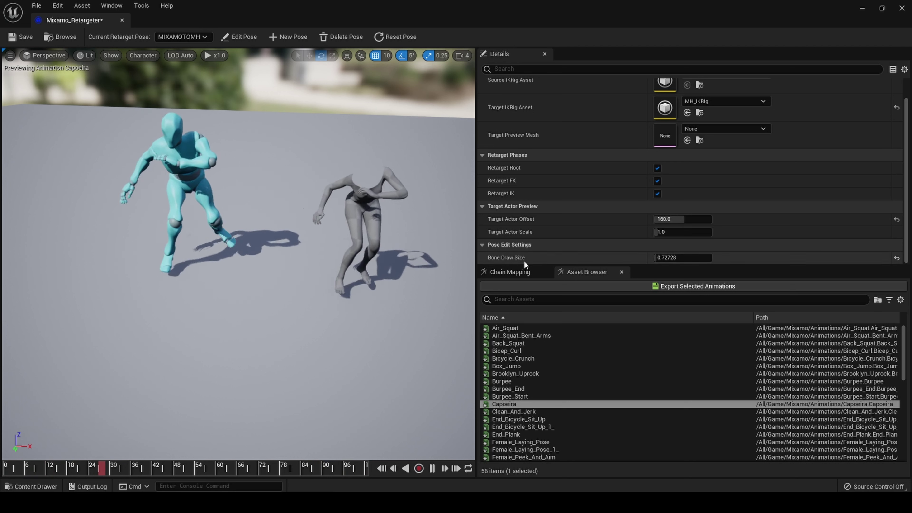
Check the source chains mapped to the target's spine, head, left arm, left hand and left thumb chains.
left_click(500, 272)
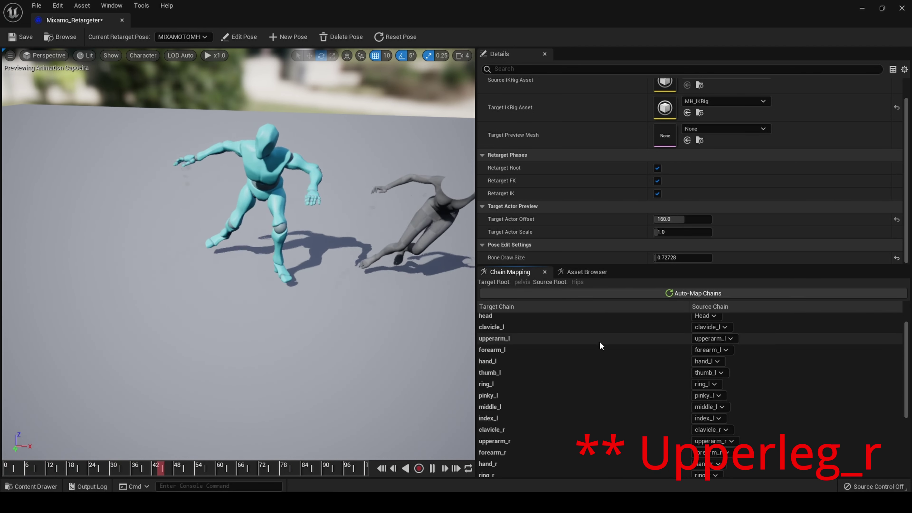
scroll(599, 341, "up", 1)
left_click(588, 318)
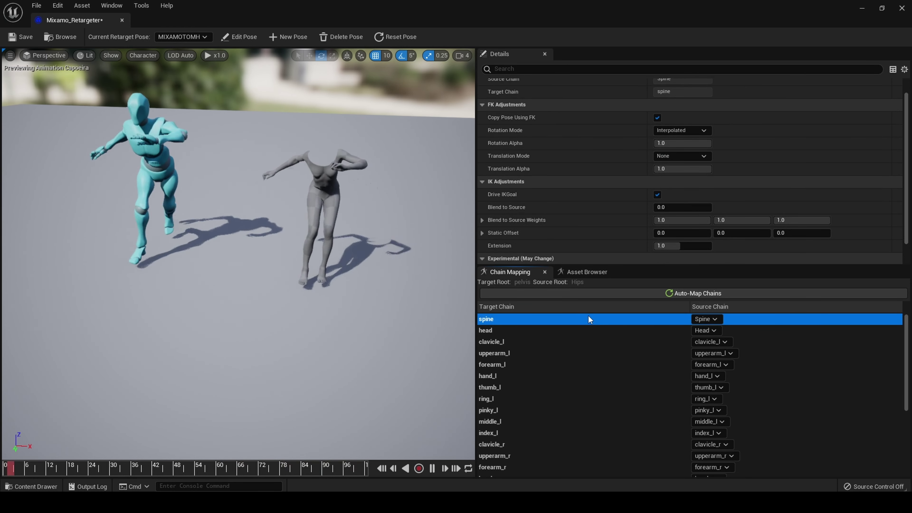
left_click(574, 331)
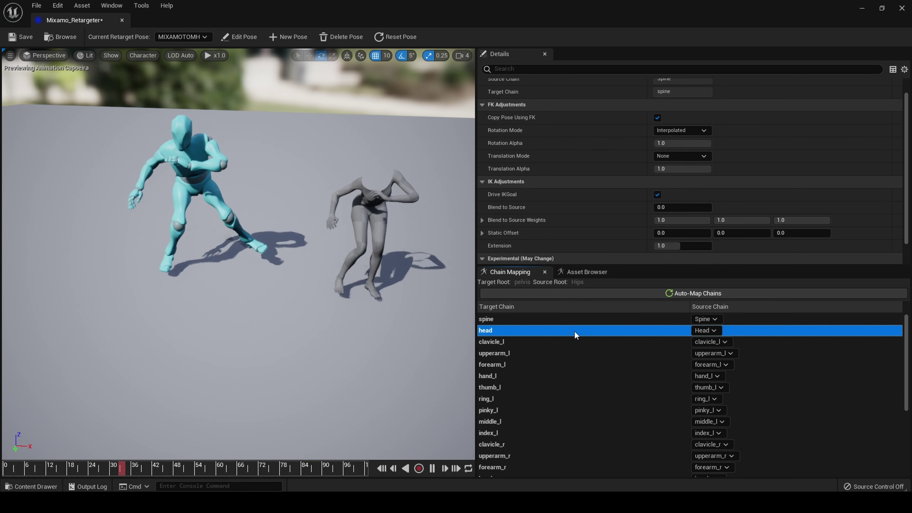
left_click(580, 344)
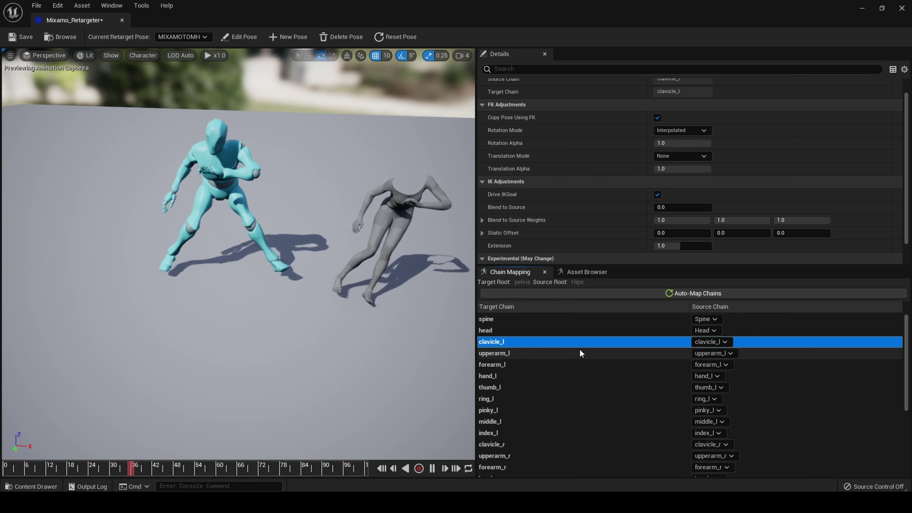
left_click(579, 351)
left_click(570, 374)
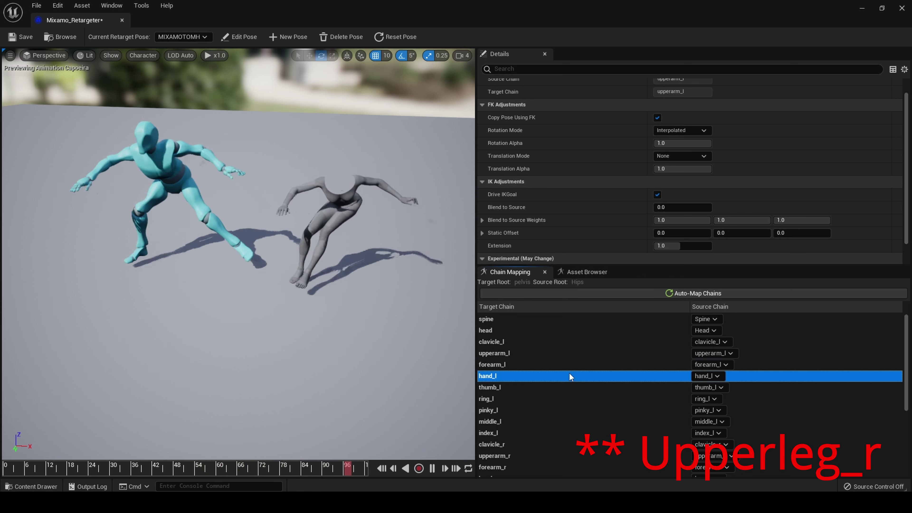
left_click(570, 362)
left_click(572, 377)
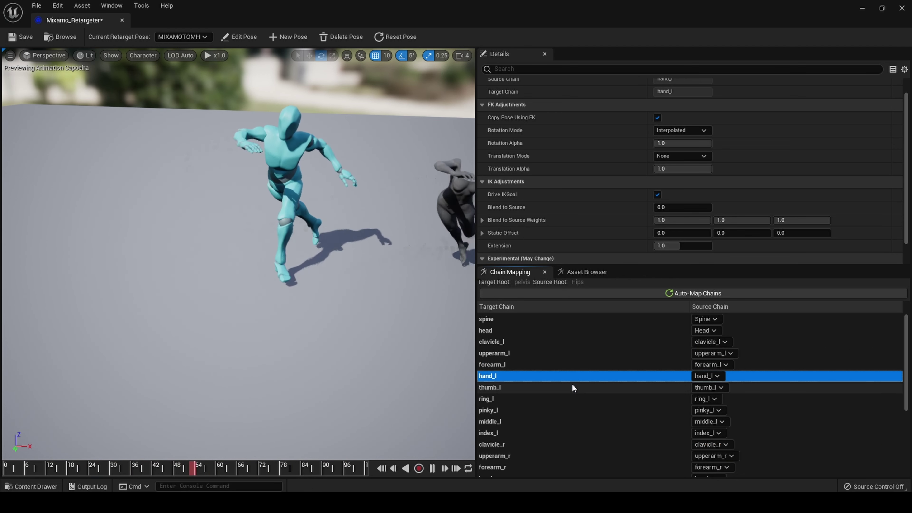
left_click(572, 384)
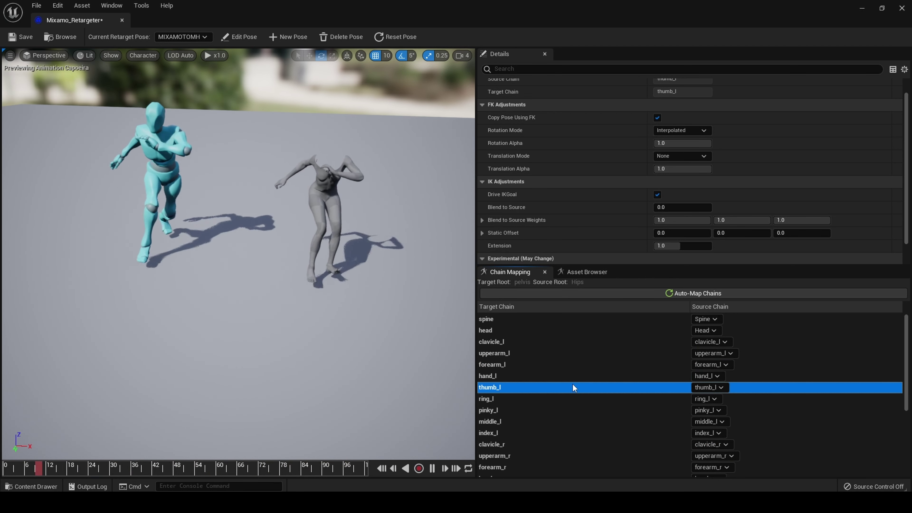
Check the source chains mapped to the target's remaining finger, right arm and right leg chains.
scroll(575, 381, "down", 3)
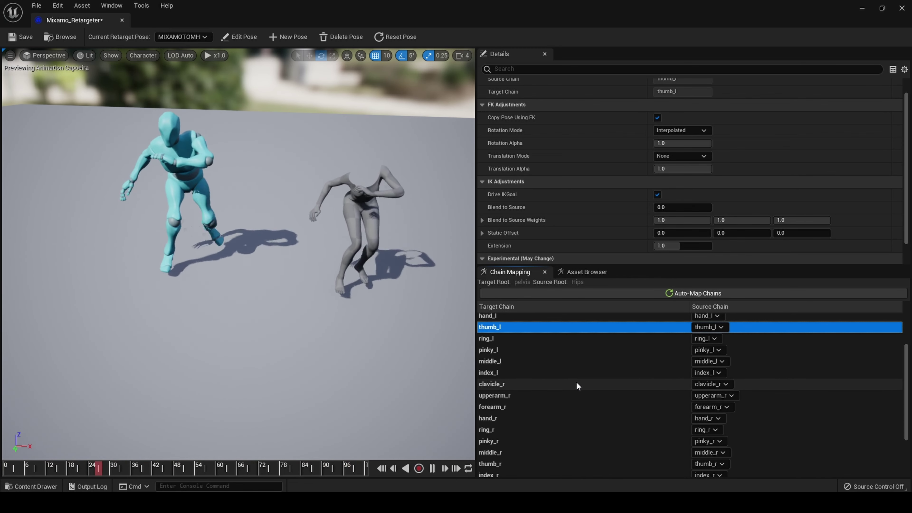
scroll(576, 385, "down", 2)
scroll(575, 382, "down", 1)
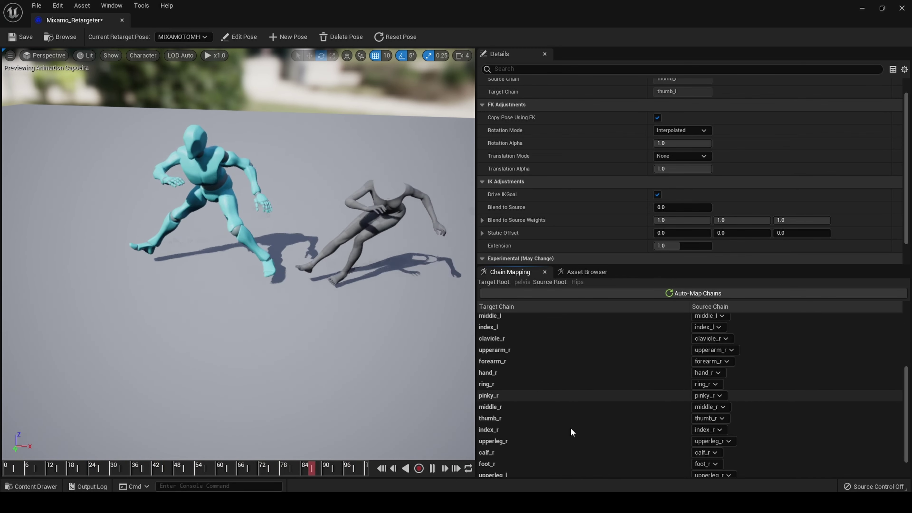
left_click(570, 440)
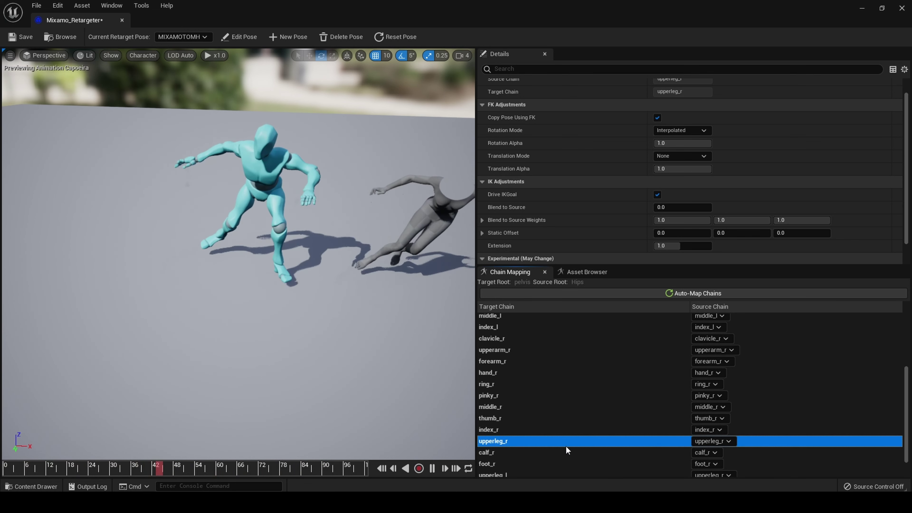
scroll(566, 446, "down", 1)
left_click(564, 438)
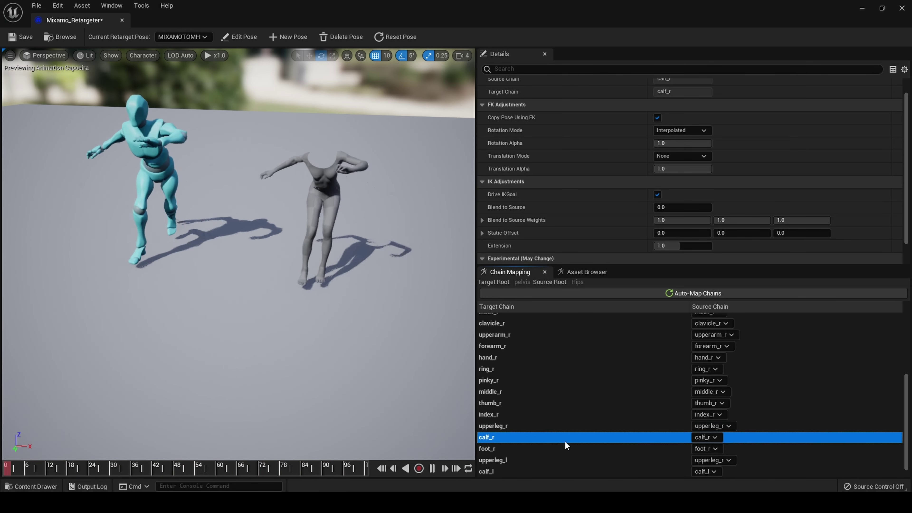
left_click(559, 452)
scroll(559, 452, "down", 1)
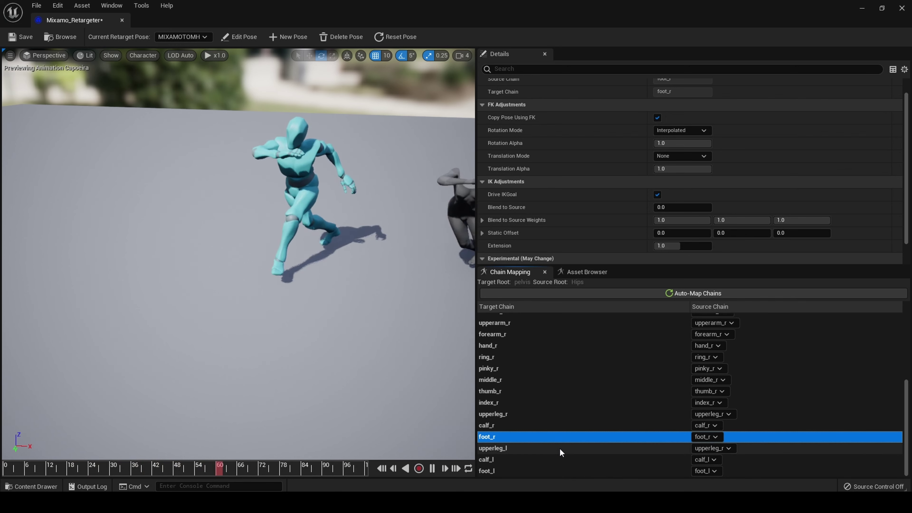
Map the target chain upperleg_l to the source chain uuperleg_l and inspect the Capoeira preview.
left_click(559, 449)
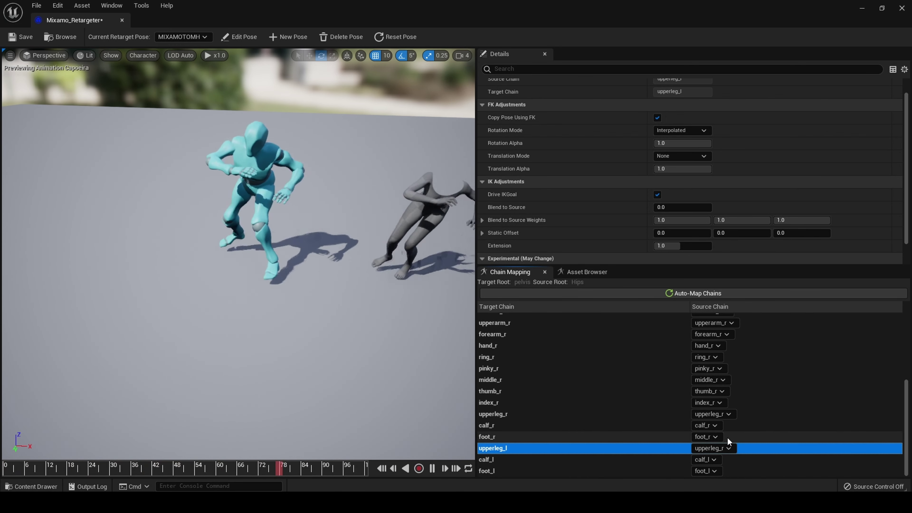
left_click(729, 448)
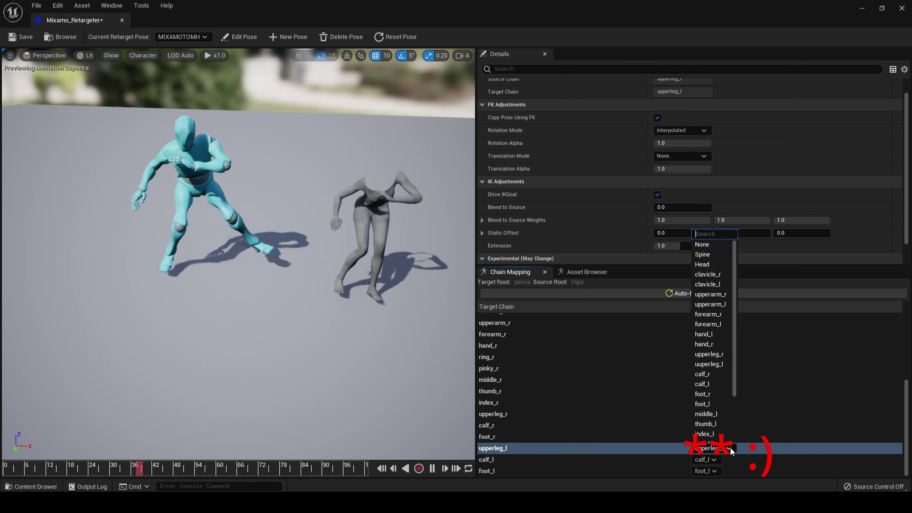
left_click(720, 367)
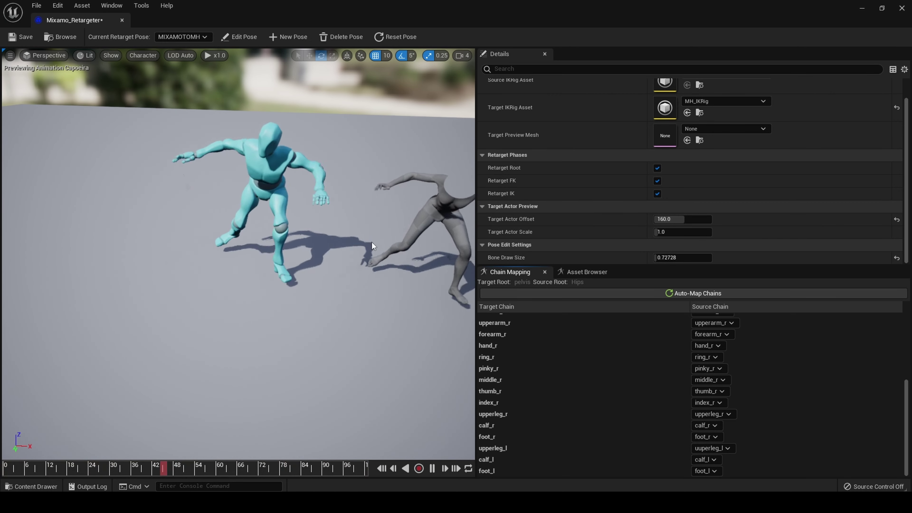
left_click_drag(372, 243, 373, 202)
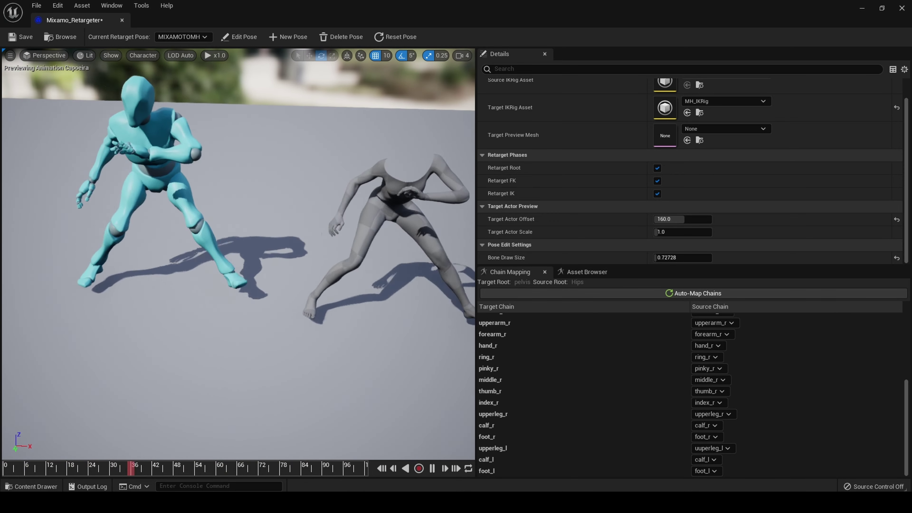
left_click_drag(372, 242, 377, 249)
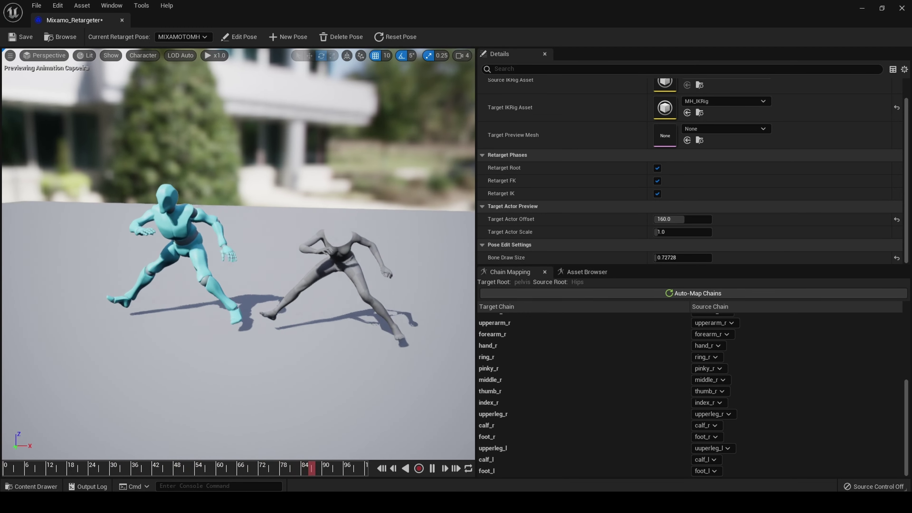
Select every Mixamo animation listed in the retargeter's asset browser.
left_click(589, 273)
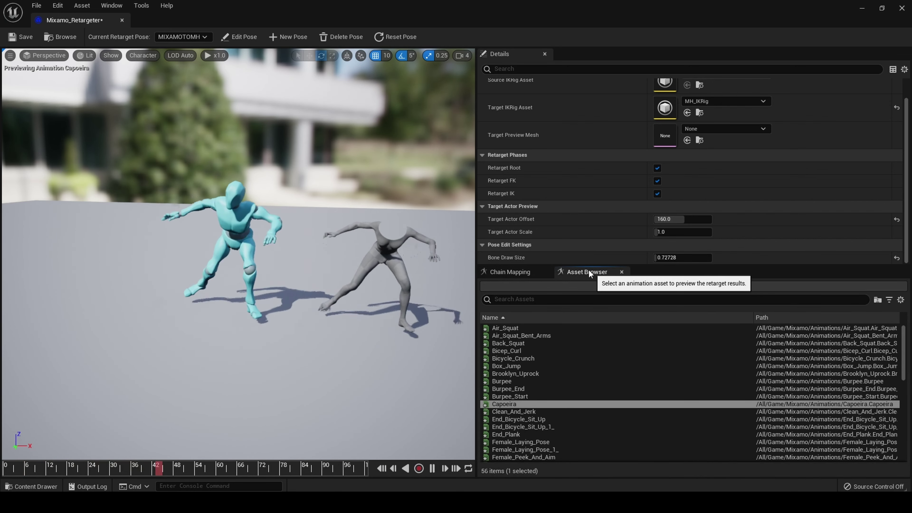
left_click(904, 348)
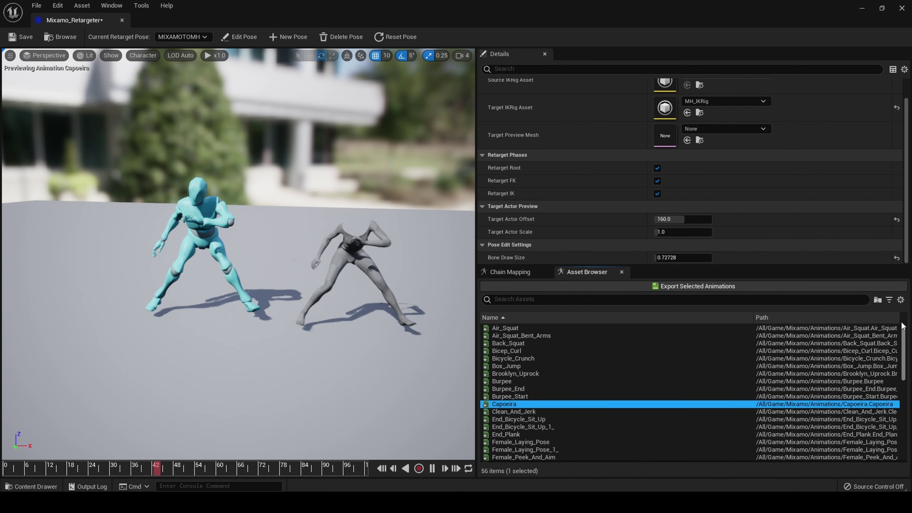
left_click(899, 344)
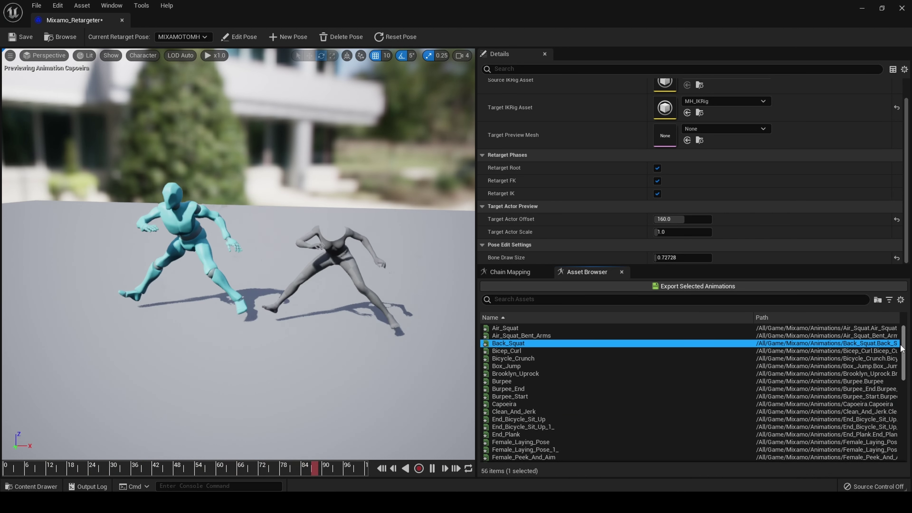
left_click(706, 329)
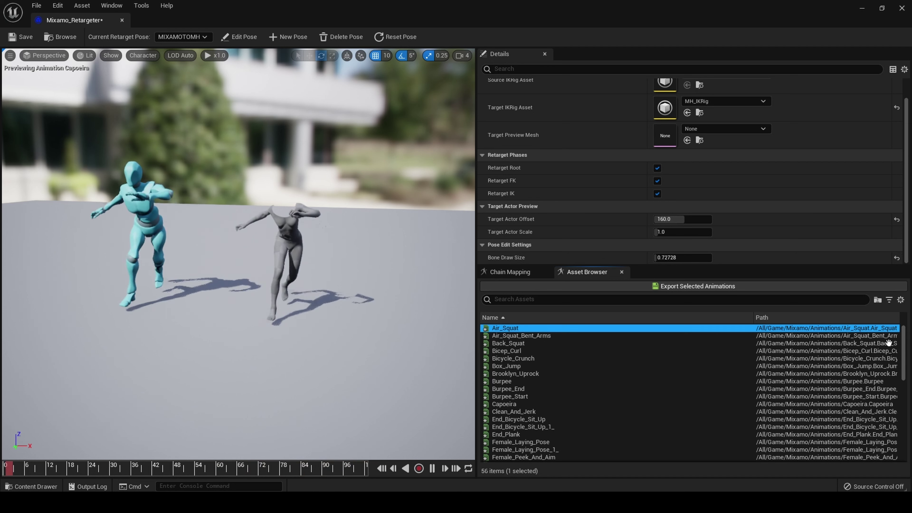
scroll(888, 343, "down", 6)
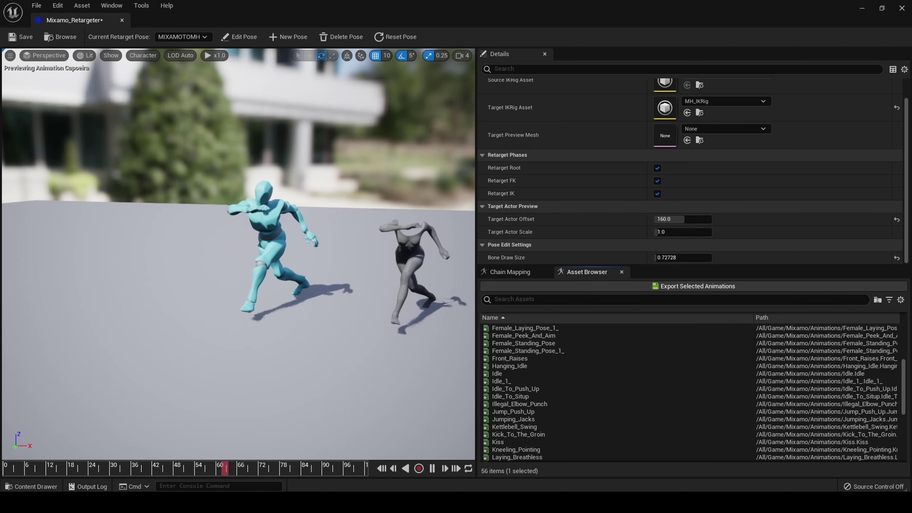
scroll(888, 359, "down", 7)
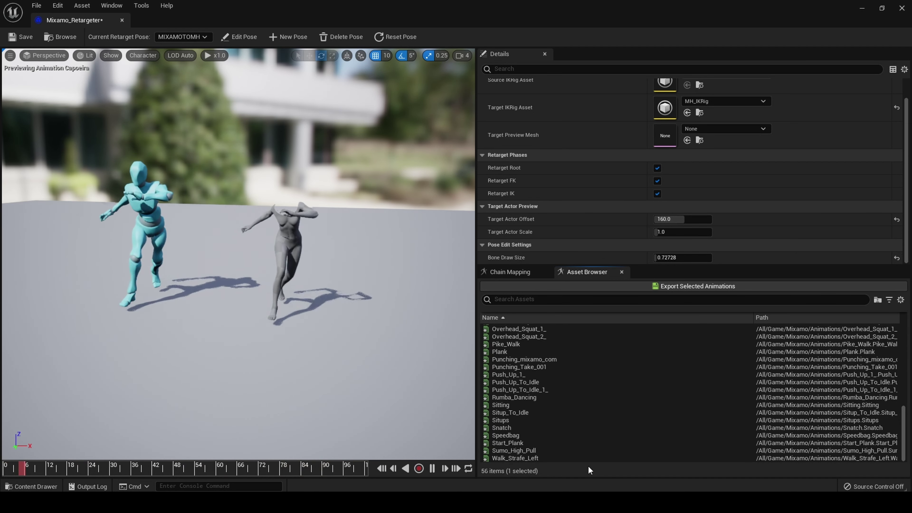
key("ctrl+a")
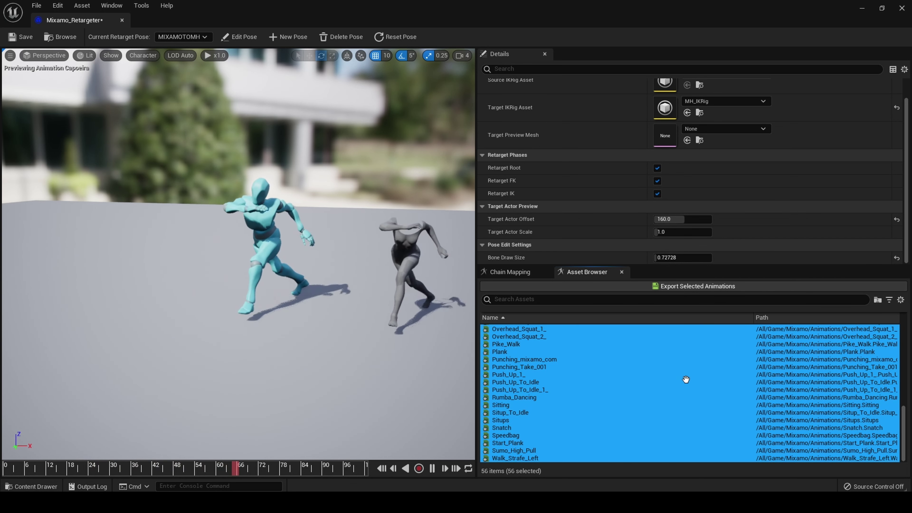
scroll(908, 397, "up", 6)
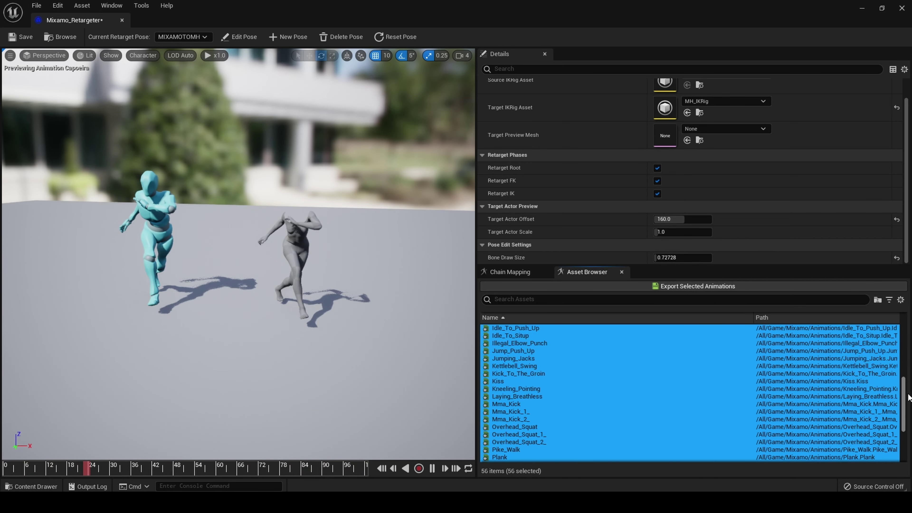
scroll(908, 396, "up", 8)
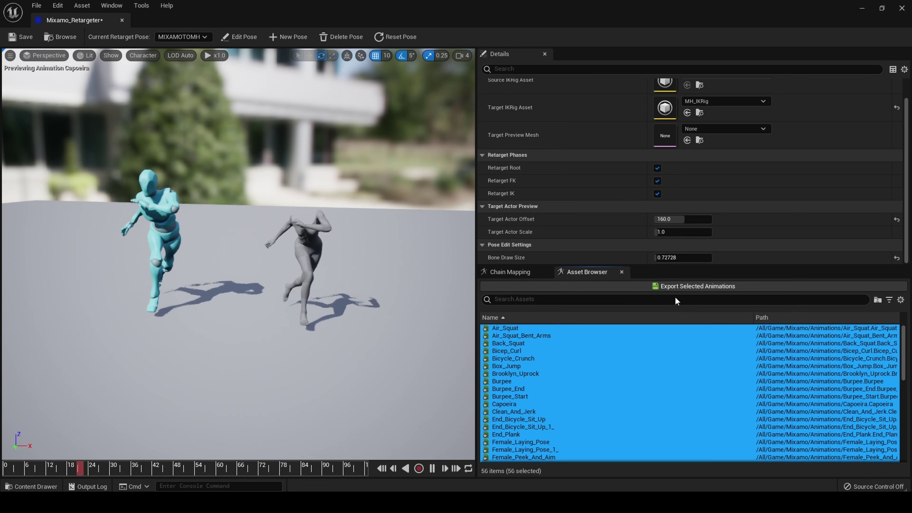
Export the selected animations to a new folder named Animations inside Content/MetaHumans.
left_click(685, 285)
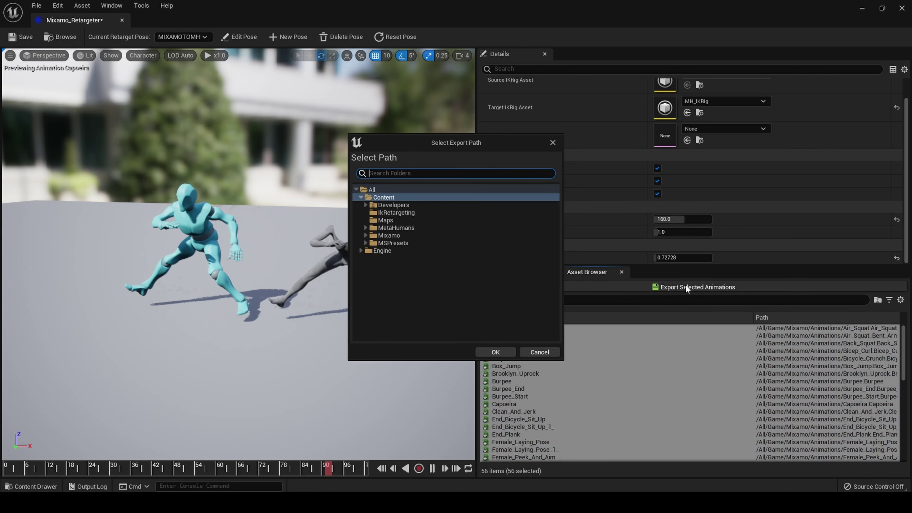
left_click(365, 227)
left_click(396, 228)
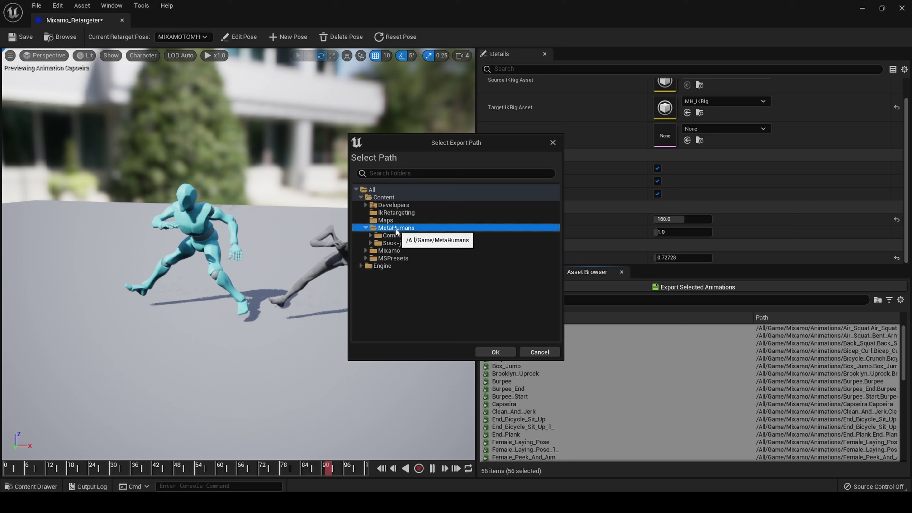
right_click(396, 231)
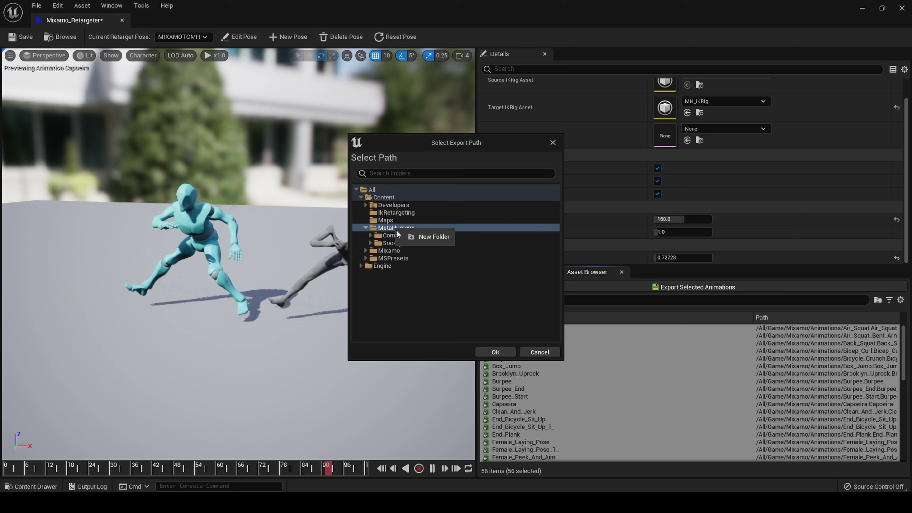
left_click(407, 236)
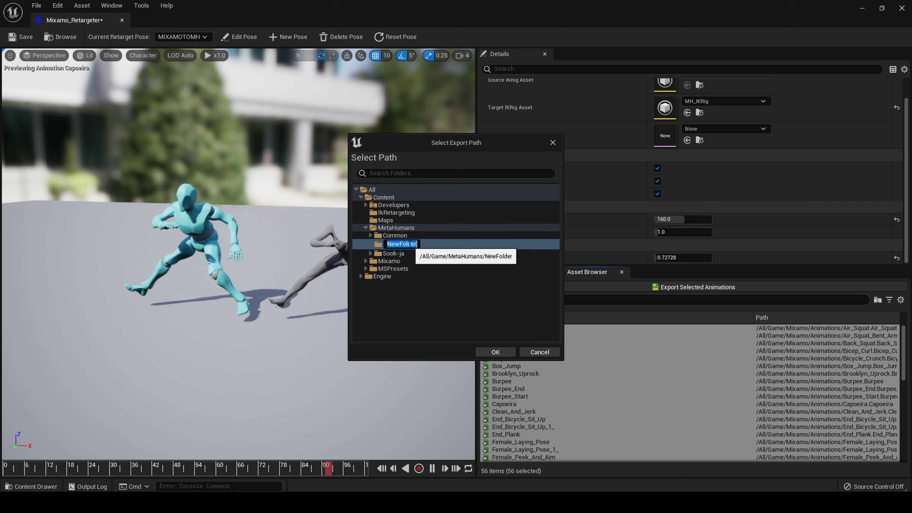
type("Anim")
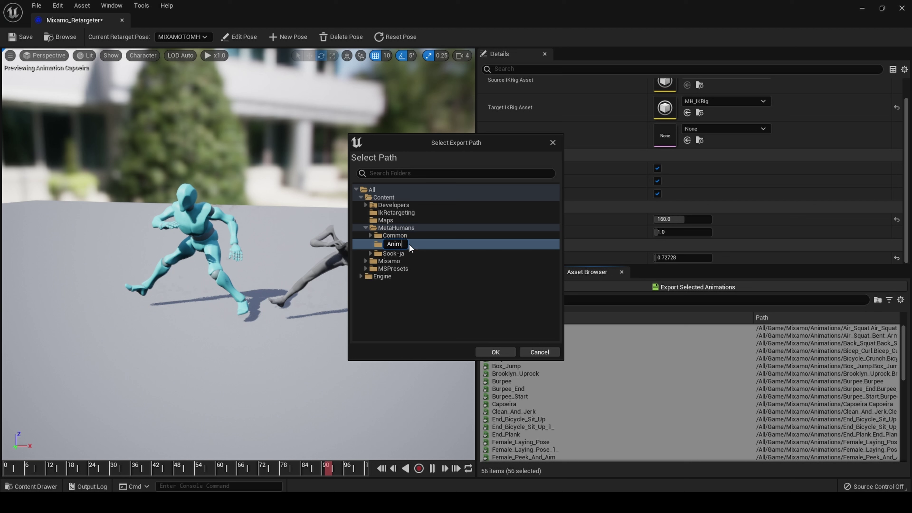
type("ations")
key("Return")
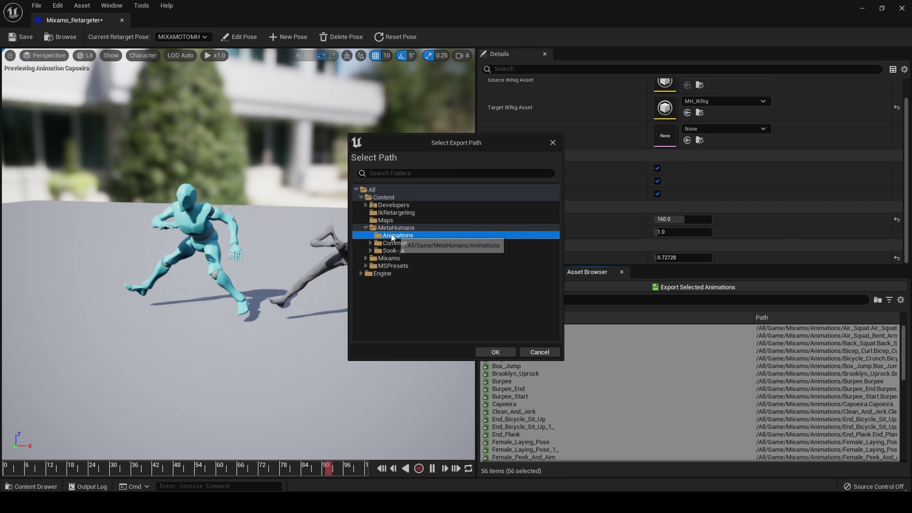
left_click(494, 353)
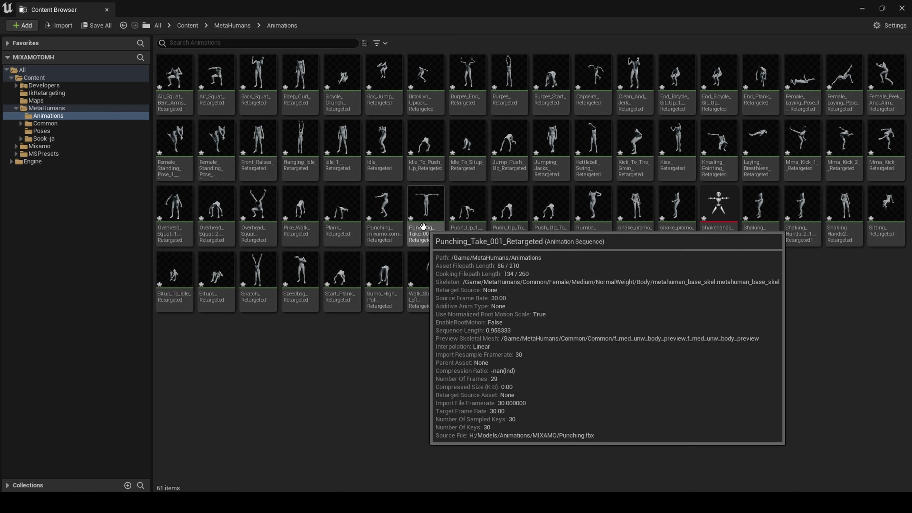
Preview the retargeted Punching_mixamo_com animation, close it, and look at the assets in the IkRetargeting folder.
double_click(387, 226)
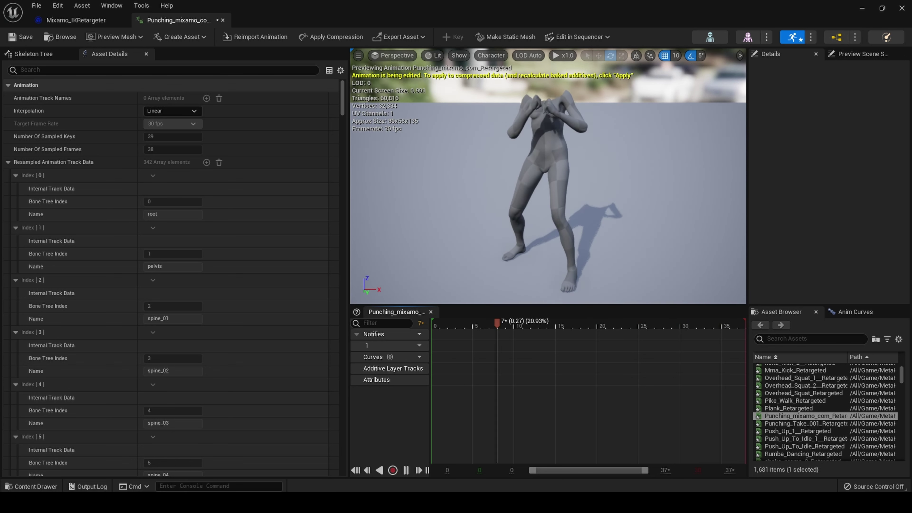
left_click(902, 9)
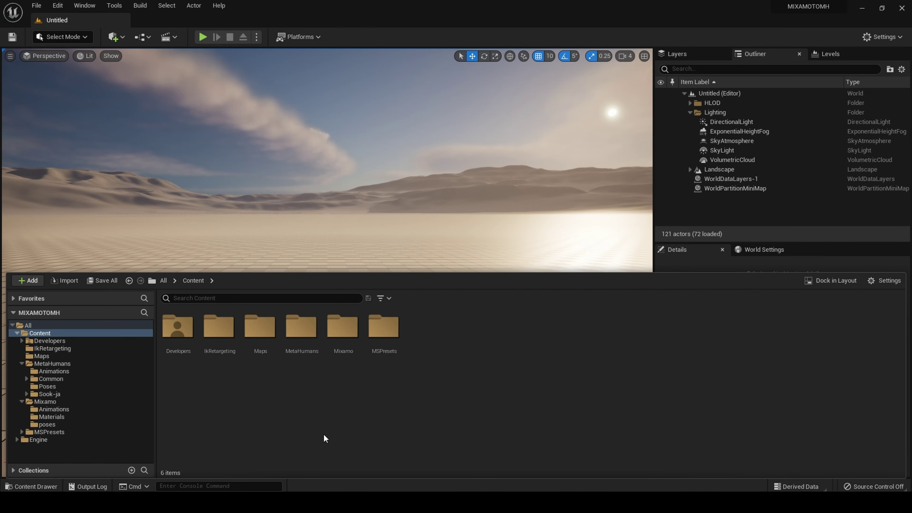
double_click(228, 341)
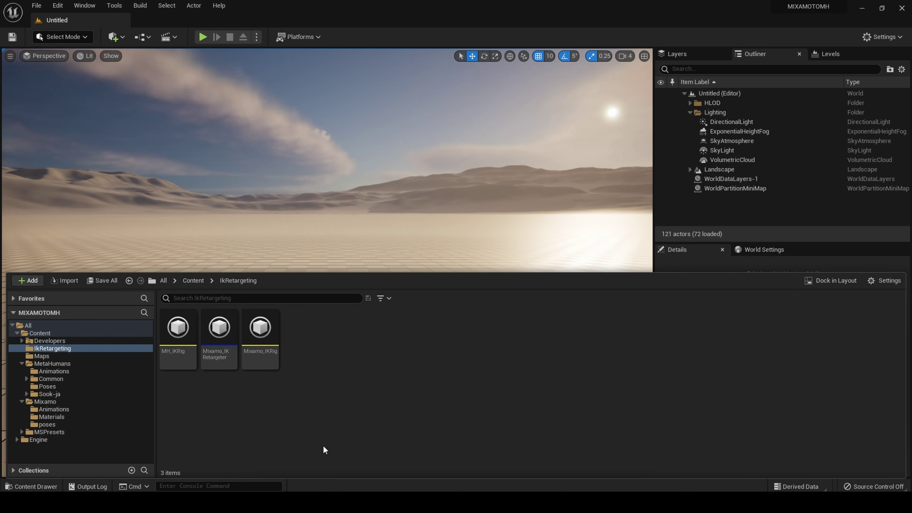
left_click(191, 284)
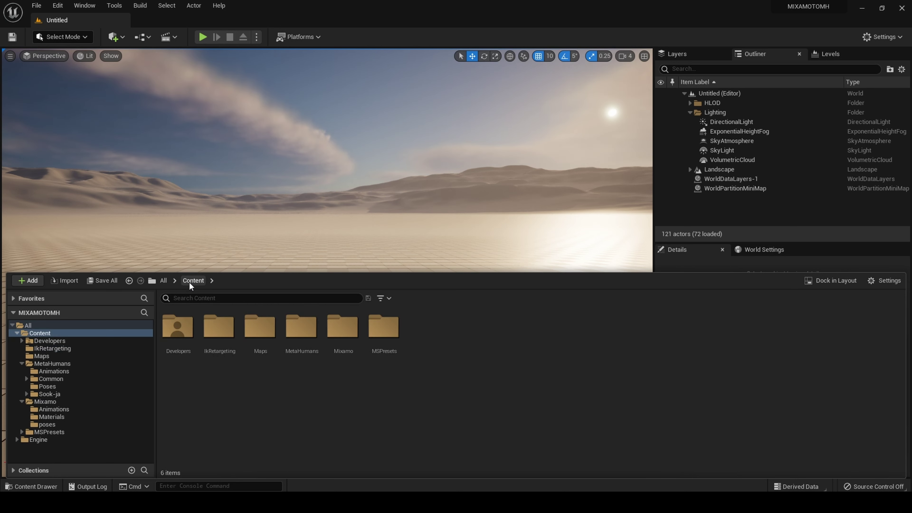
Select all animation sequences in the Mixamo/Animations folder, from Air_Squat to Walk_Strafe_Left.
double_click(348, 351)
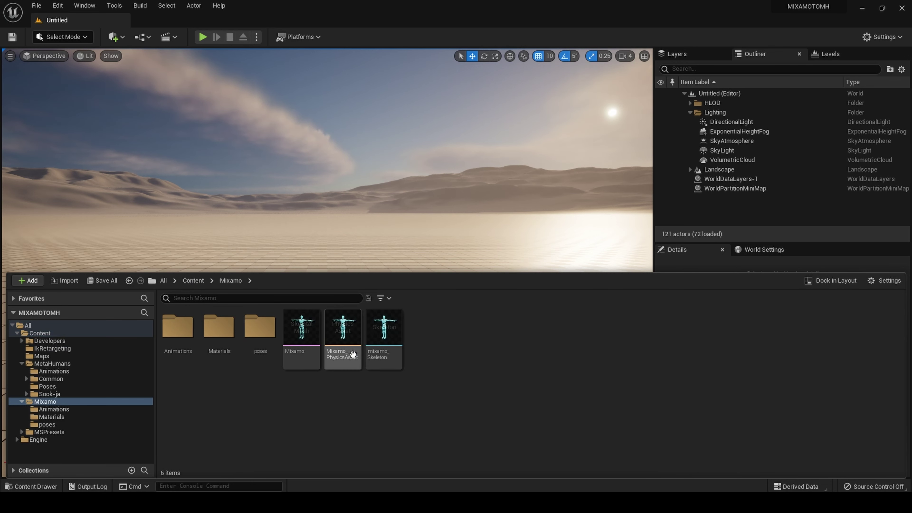
double_click(171, 363)
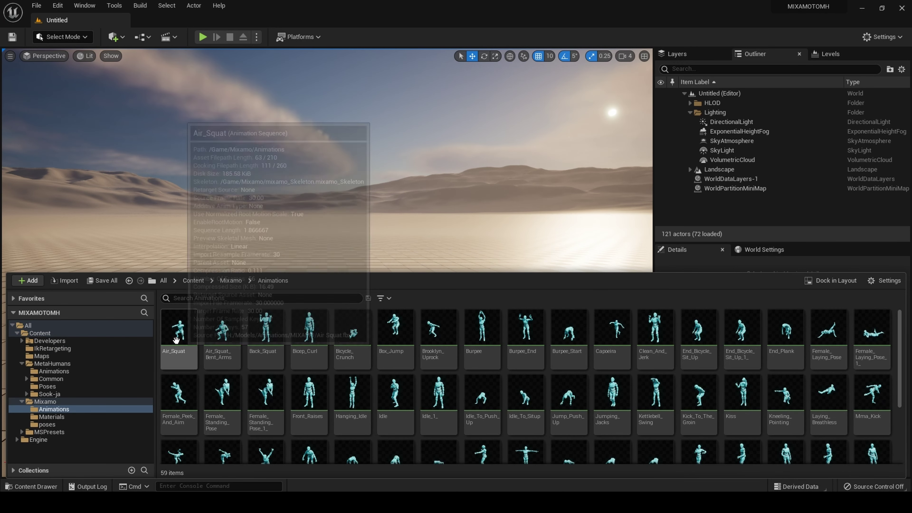
left_click(176, 340)
scroll(566, 423, "down", 3)
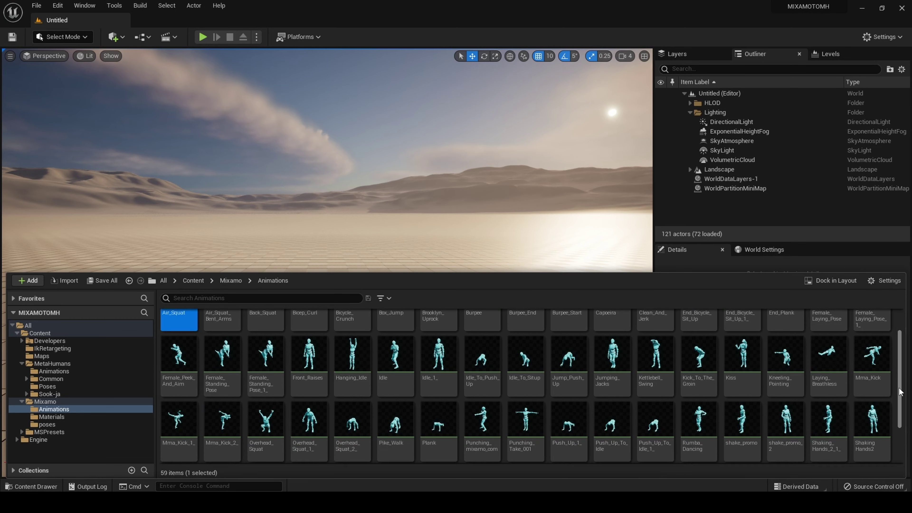
left_click(486, 425, "shift")
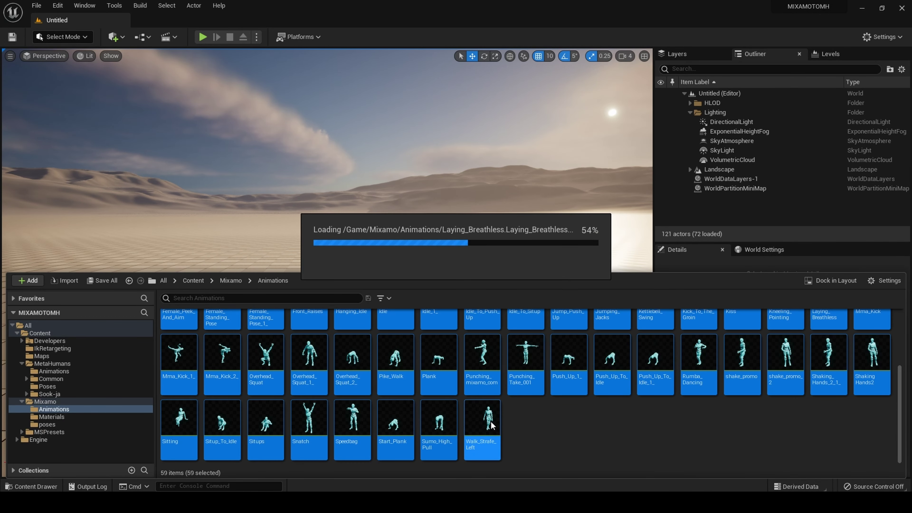
Start Duplicate and Retarget Animation Assets for the selected sequences with Mixamo_IKRetargeter as the IK retargeter.
right_click(488, 421)
mouse_move(580, 170)
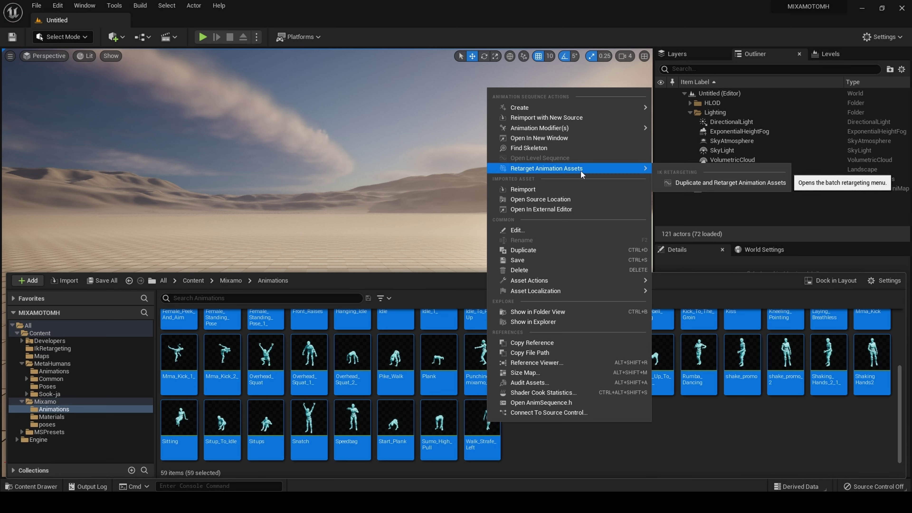
left_click(702, 186)
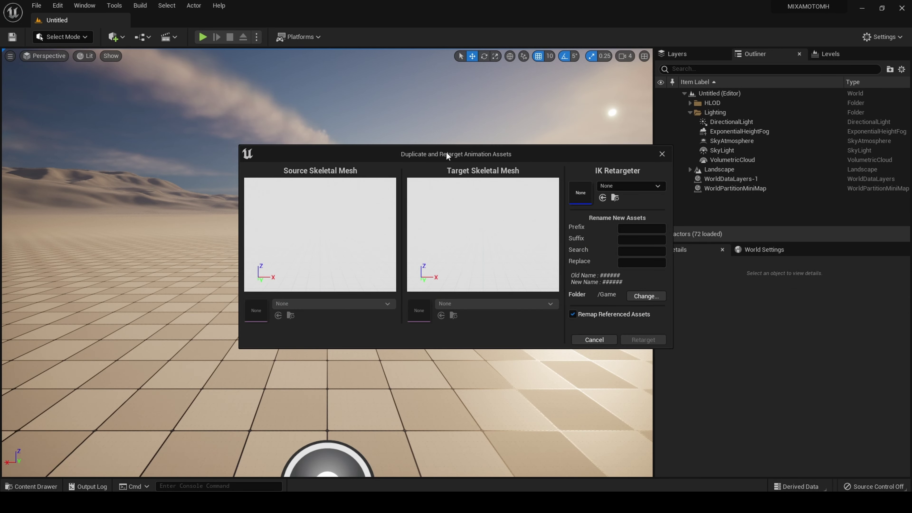
left_click_drag(449, 154, 379, 141)
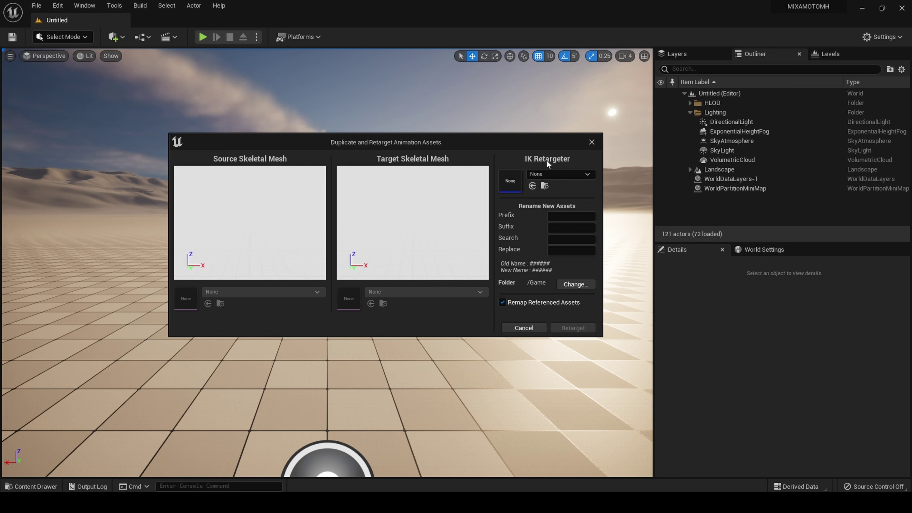
left_click(551, 175)
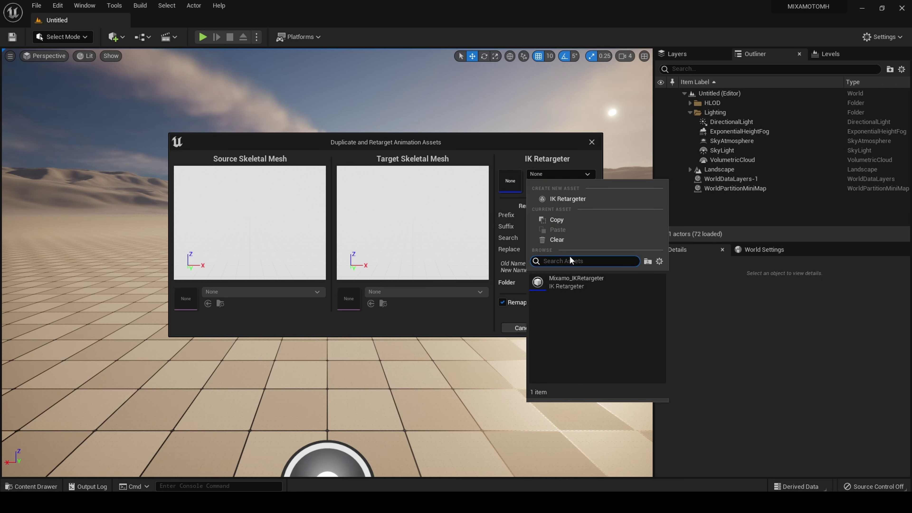
left_click(575, 286)
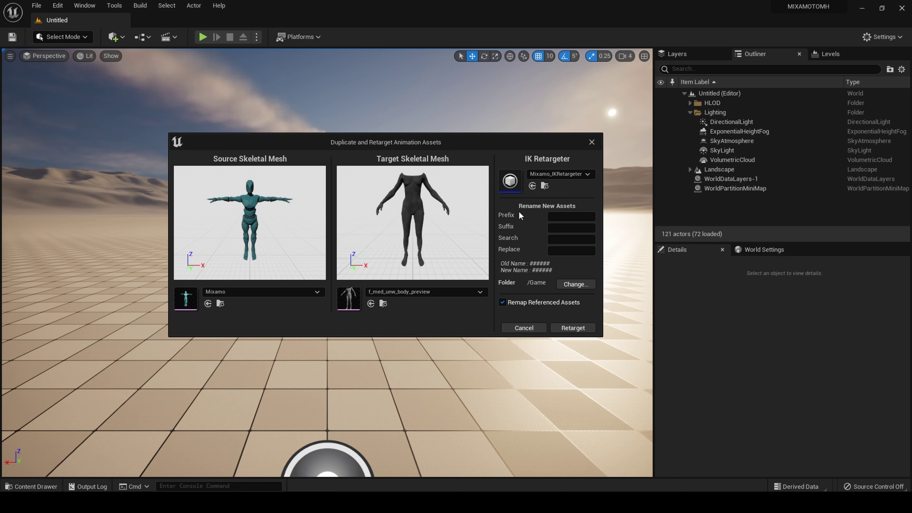
Set the output folder to MetaHumans/Animations and run the batch retarget.
left_click(563, 284)
left_click(401, 229)
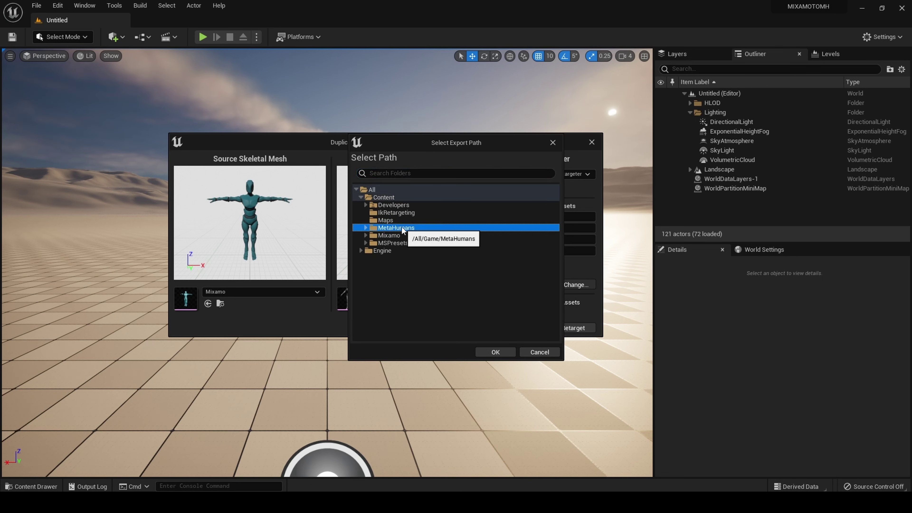
double_click(402, 230)
left_click(398, 236)
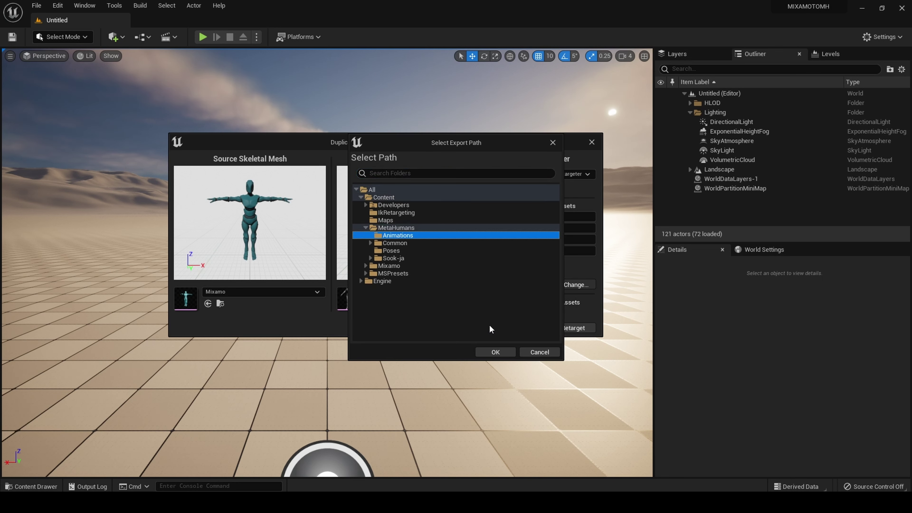
left_click(503, 353)
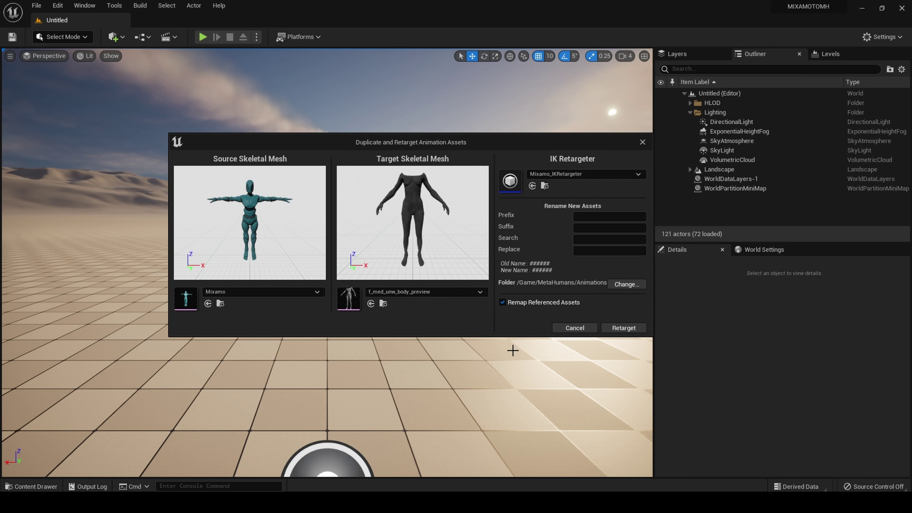
left_click(632, 330)
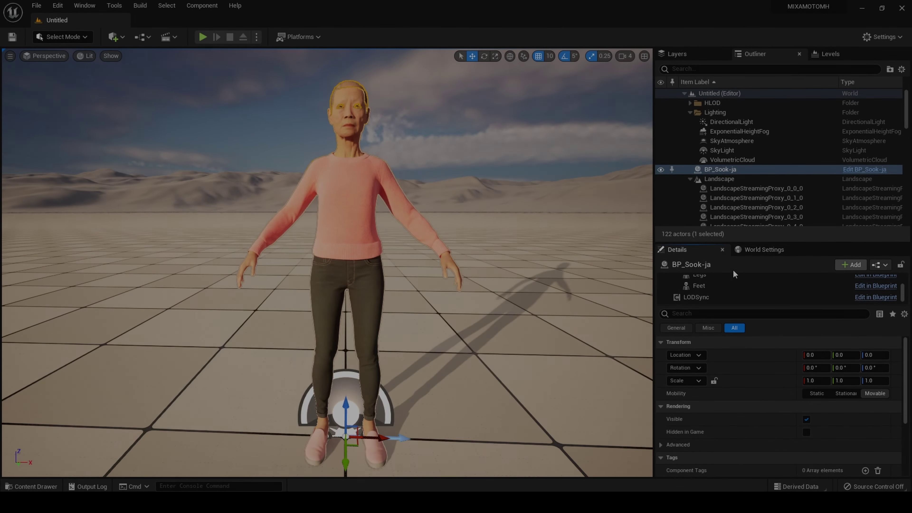
Add a Live Link Skeletal Animation component to the BP_Sook-ja actor and enable its Auto Activate option.
left_click(363, 216)
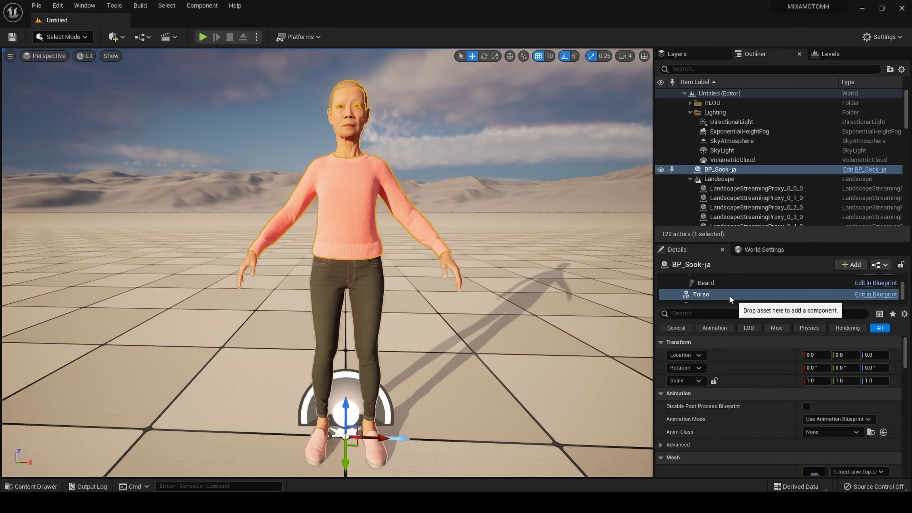
scroll(735, 292, "up", 5)
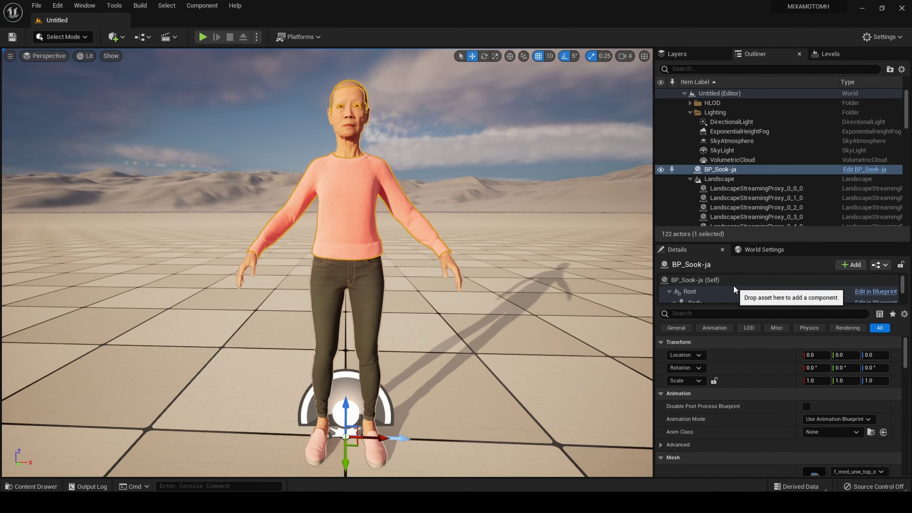
scroll(733, 285, "up", 2)
left_click(703, 278)
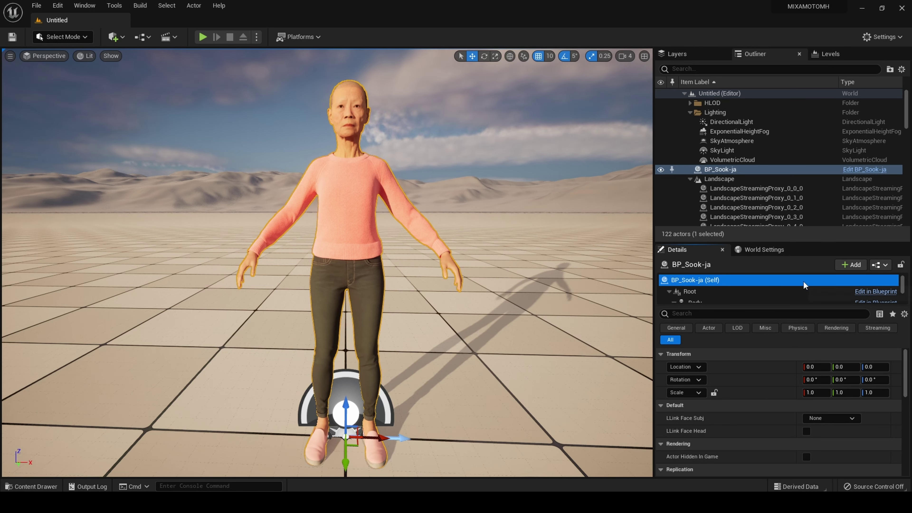
left_click(854, 265)
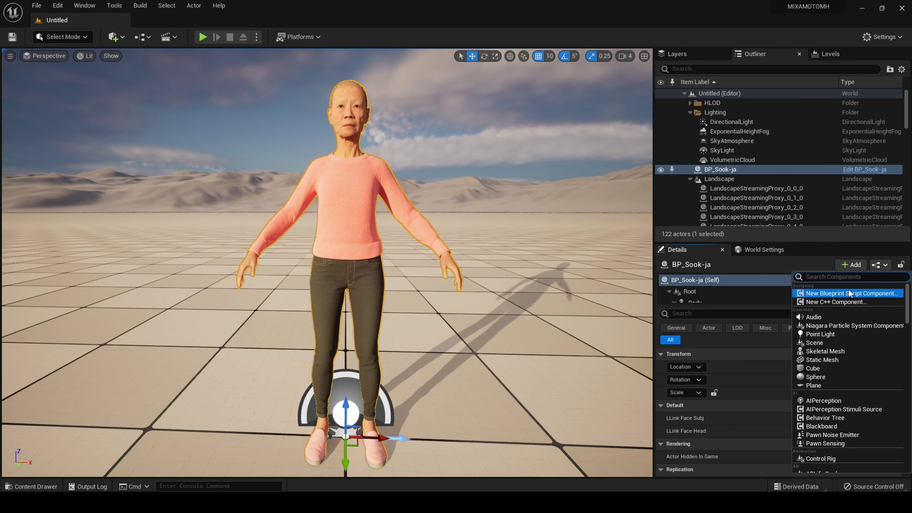
type("live")
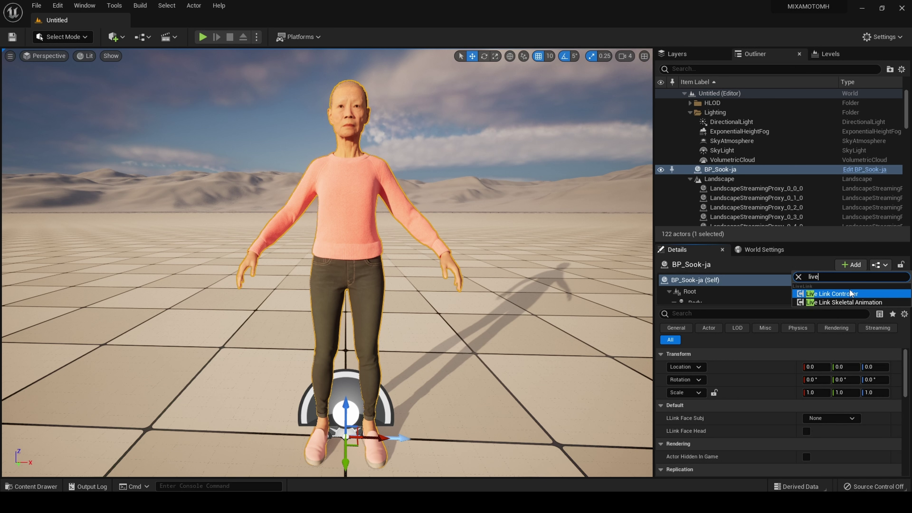
left_click(831, 303)
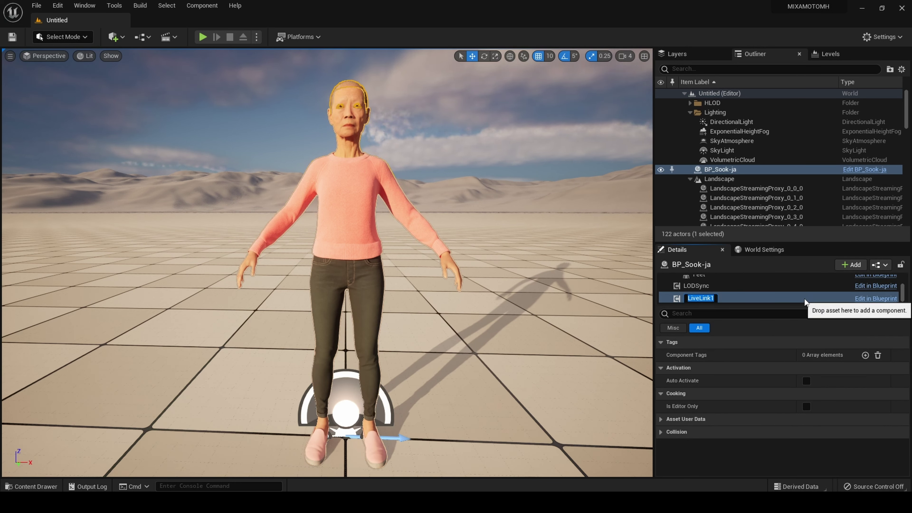
key("Return")
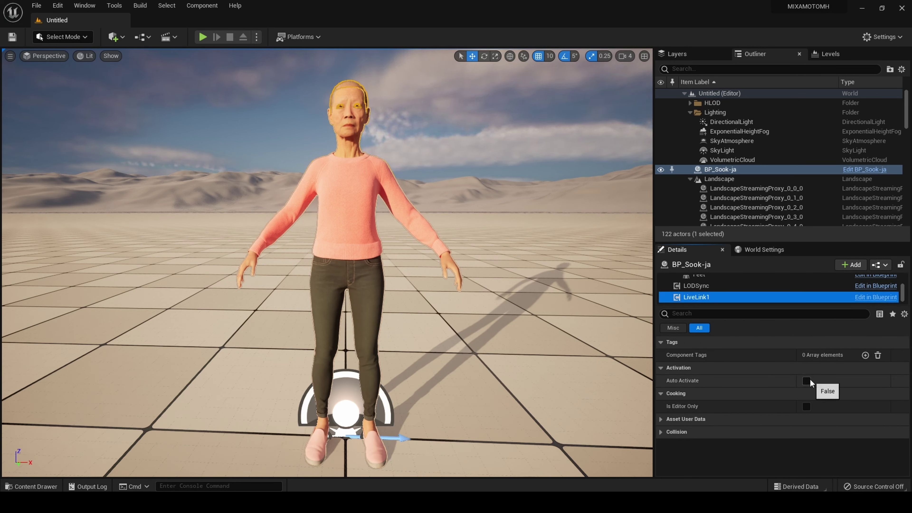
left_click(806, 381)
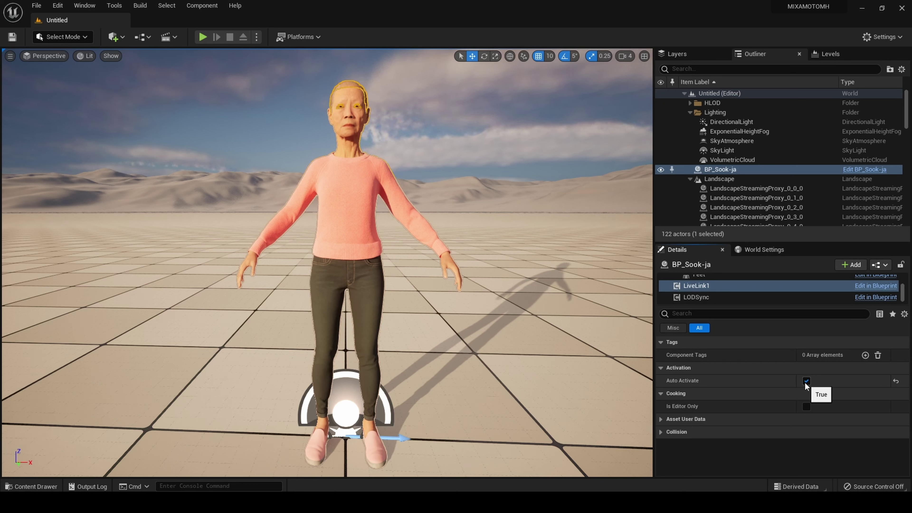
Set the Animation Mode of the BP_Sook-ja actor's Body component to Use Animation Asset.
scroll(723, 292, "up", 1)
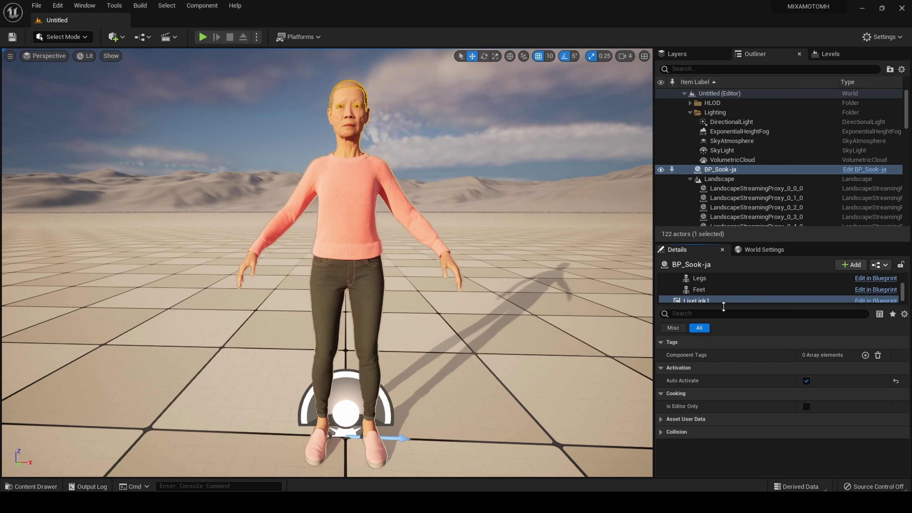
scroll(728, 292, "up", 5)
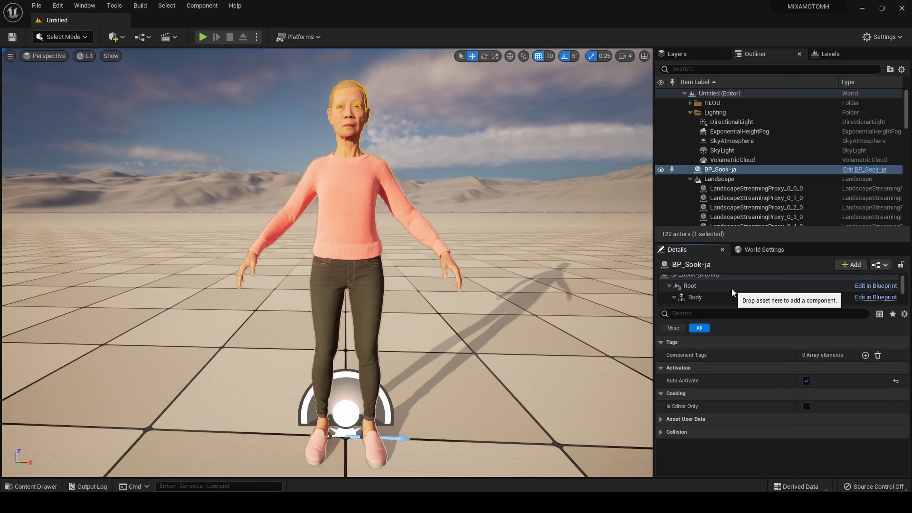
scroll(735, 281, "down", 1)
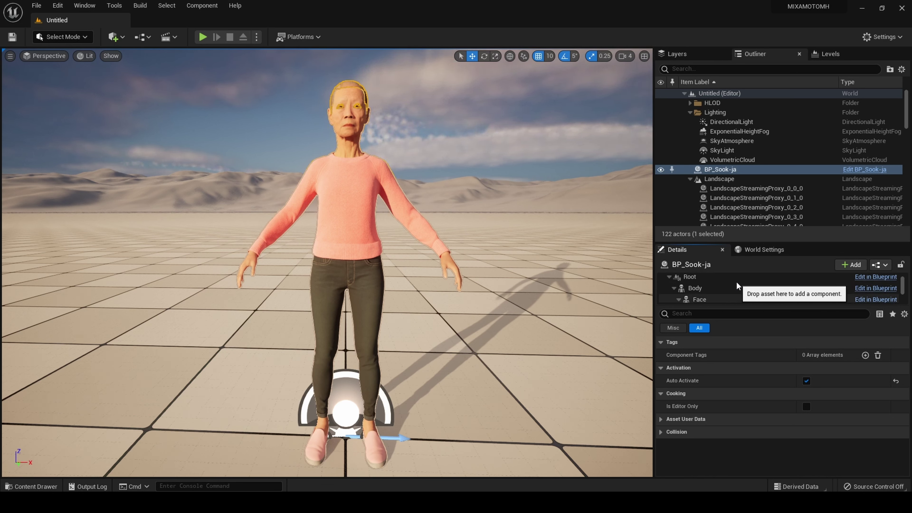
left_click(701, 288)
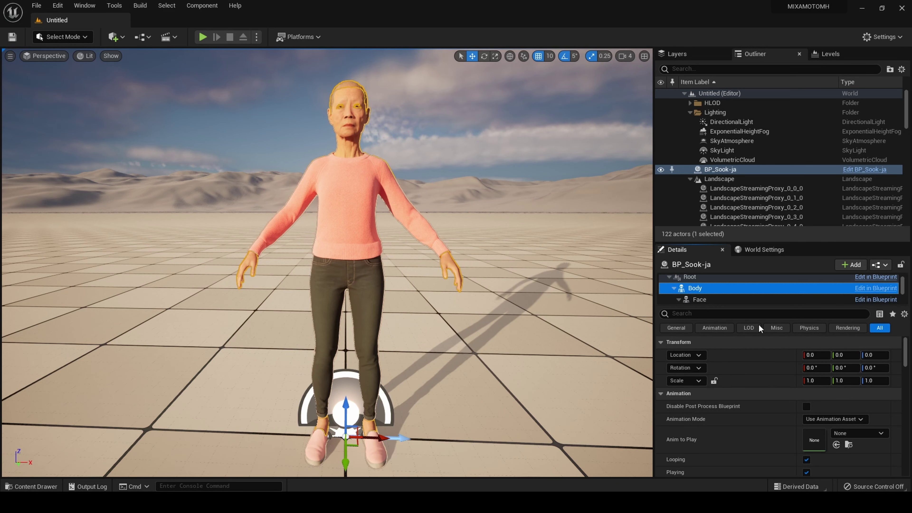
scroll(861, 411, "down", 1)
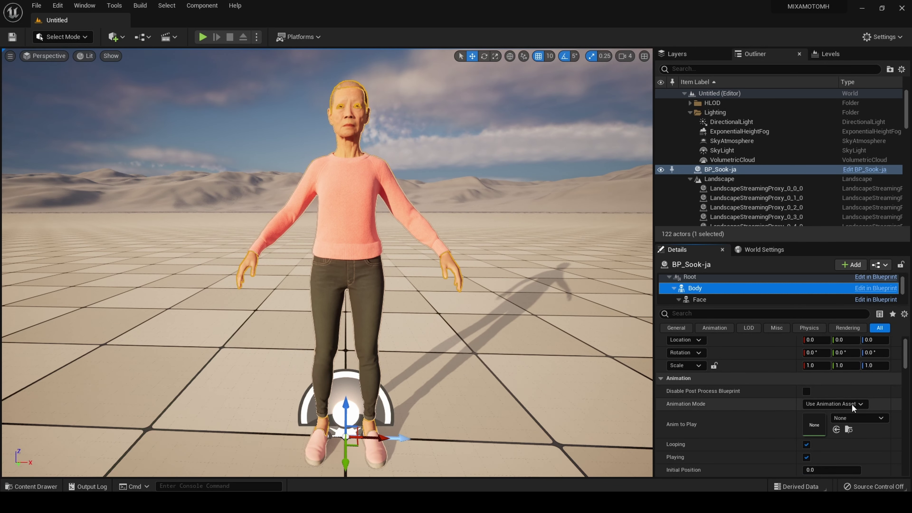
left_click(852, 404)
left_click(857, 422)
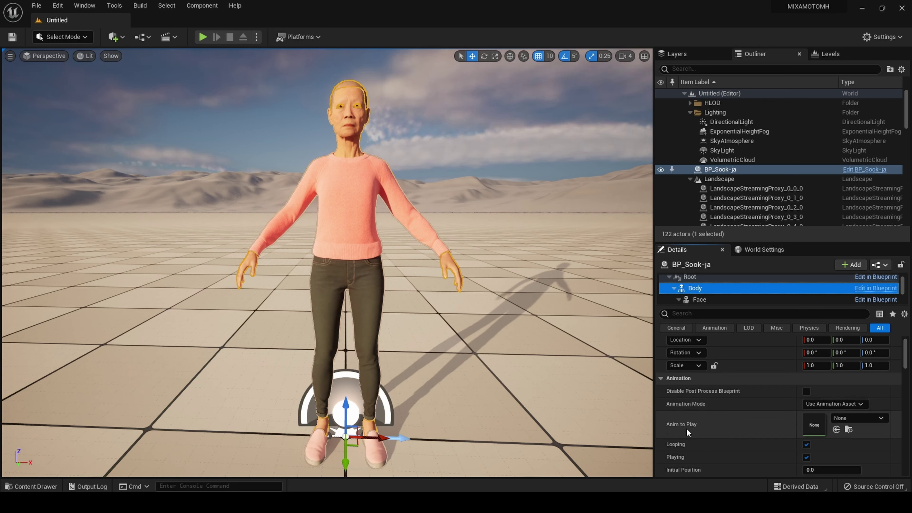
Assign the Capoeira animation sequence from MetaHumans/Animations as the Body component's Anim to Play.
left_click(865, 419)
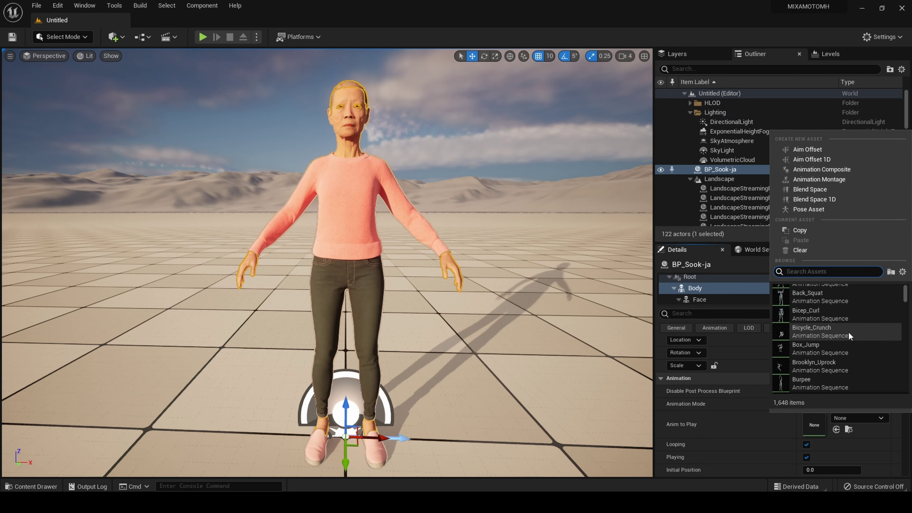
scroll(848, 332, "down", 2)
scroll(815, 372, "down", 1)
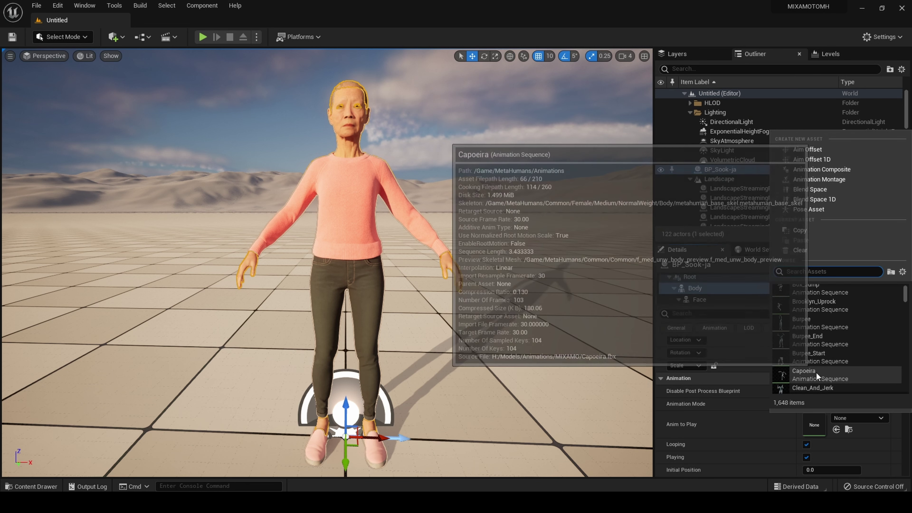
left_click(816, 373)
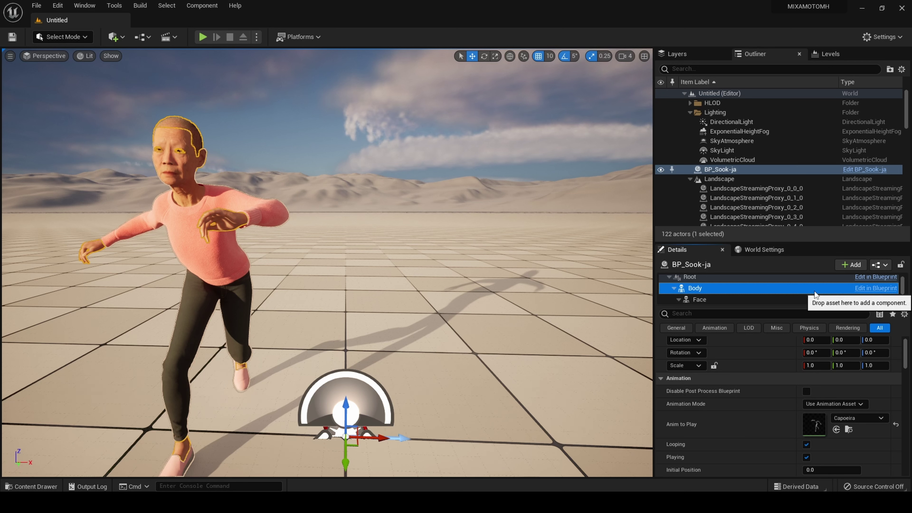
Turn Auto Activate back on for the actor's LiveLink1 component to preview the animation in the viewport.
scroll(821, 295, "down", 1)
scroll(822, 297, "down", 5)
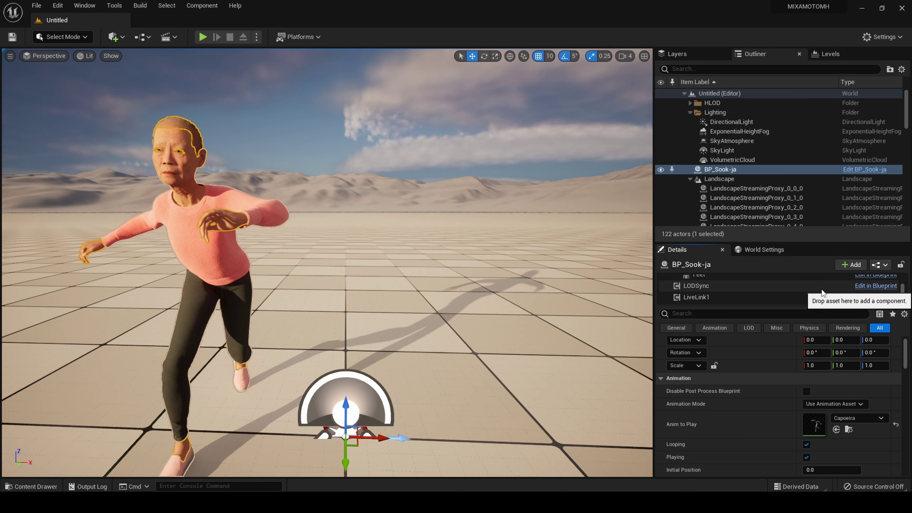
left_click(707, 296)
left_click(807, 380)
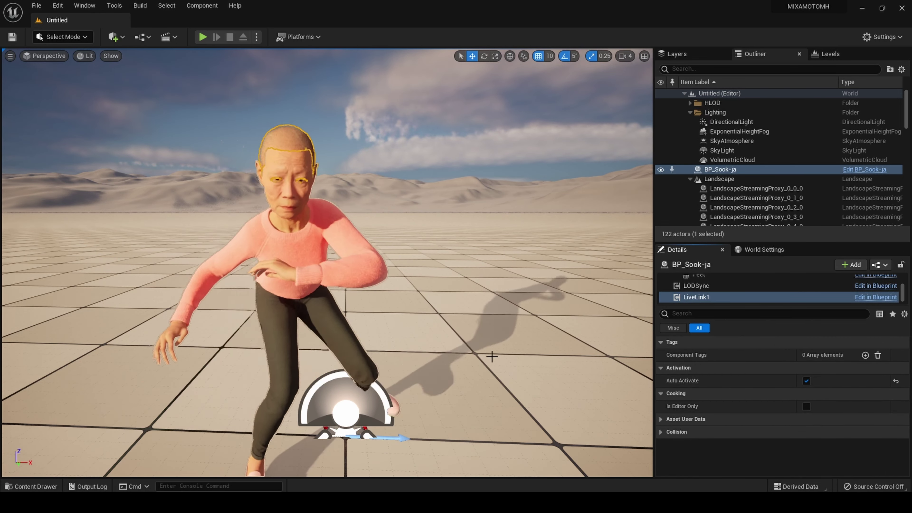
scroll(457, 340, "down", 3)
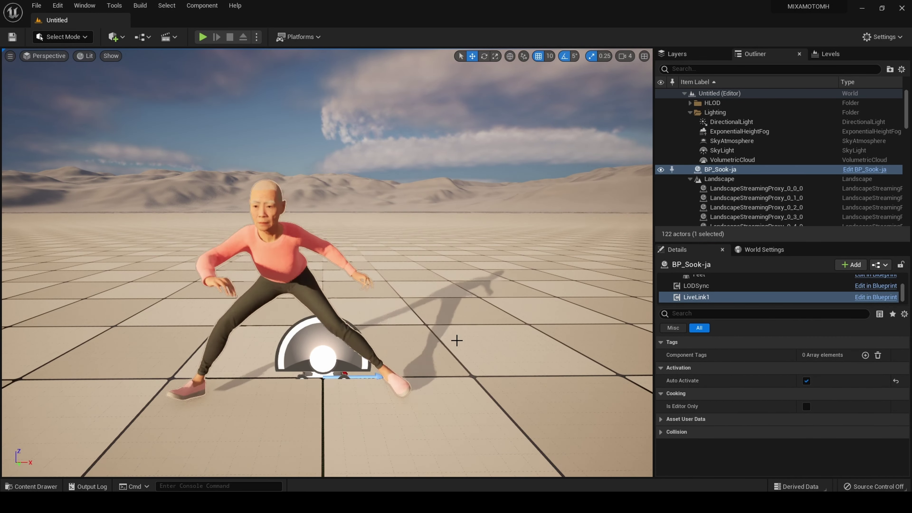